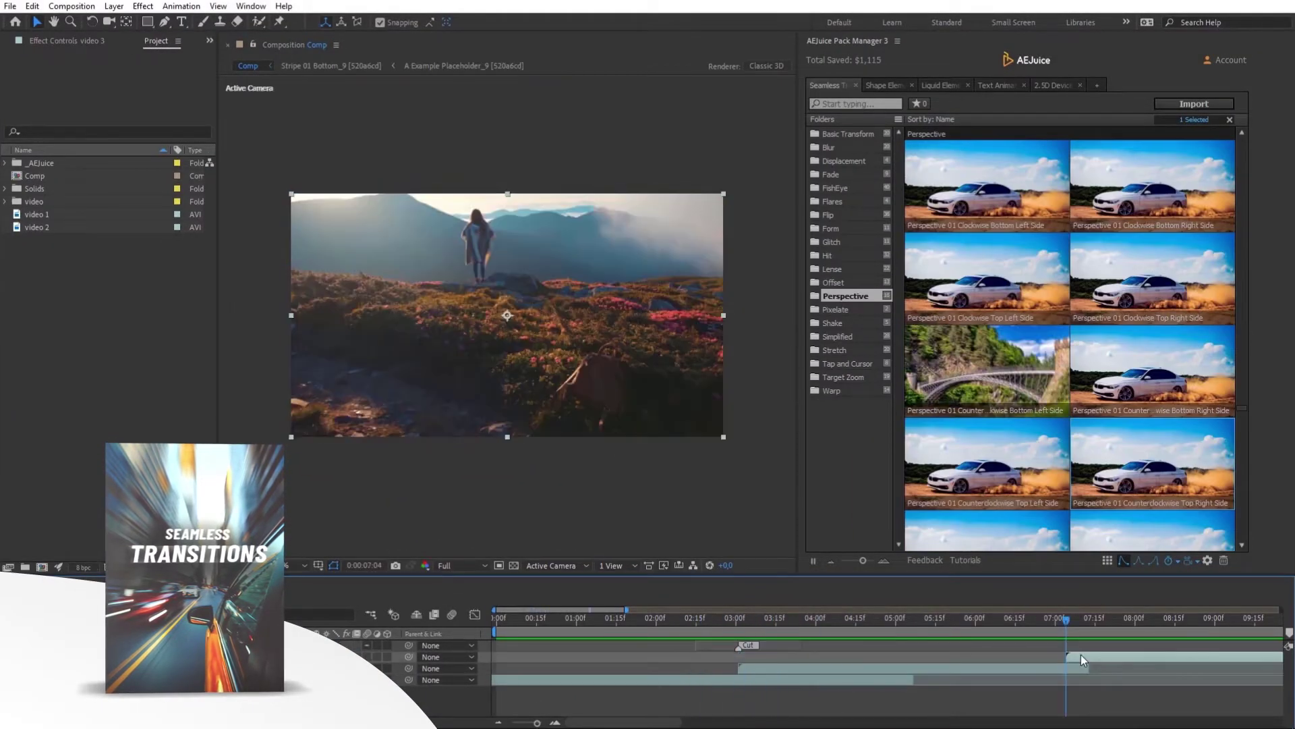
Apply a Perspective transition preset to the clip and add the Girl Thought character to Whiteboard Scene 1
drag(1153, 463, 525, 357)
mouse_move(1034, 597)
mouse_down()
mouse_move(1120, 596)
mouse_move(1014, 597)
mouse_up()
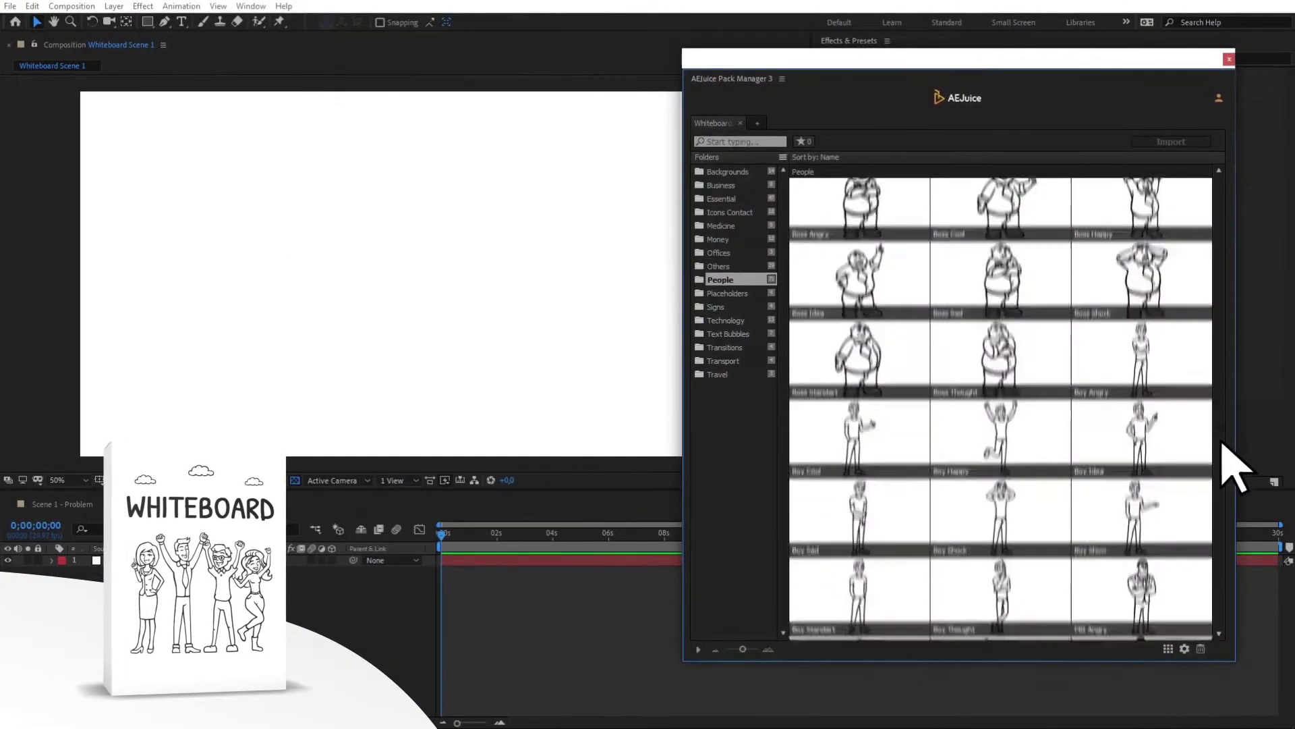
scroll(1237, 472, down, 5)
drag(1005, 431, 687, 402)
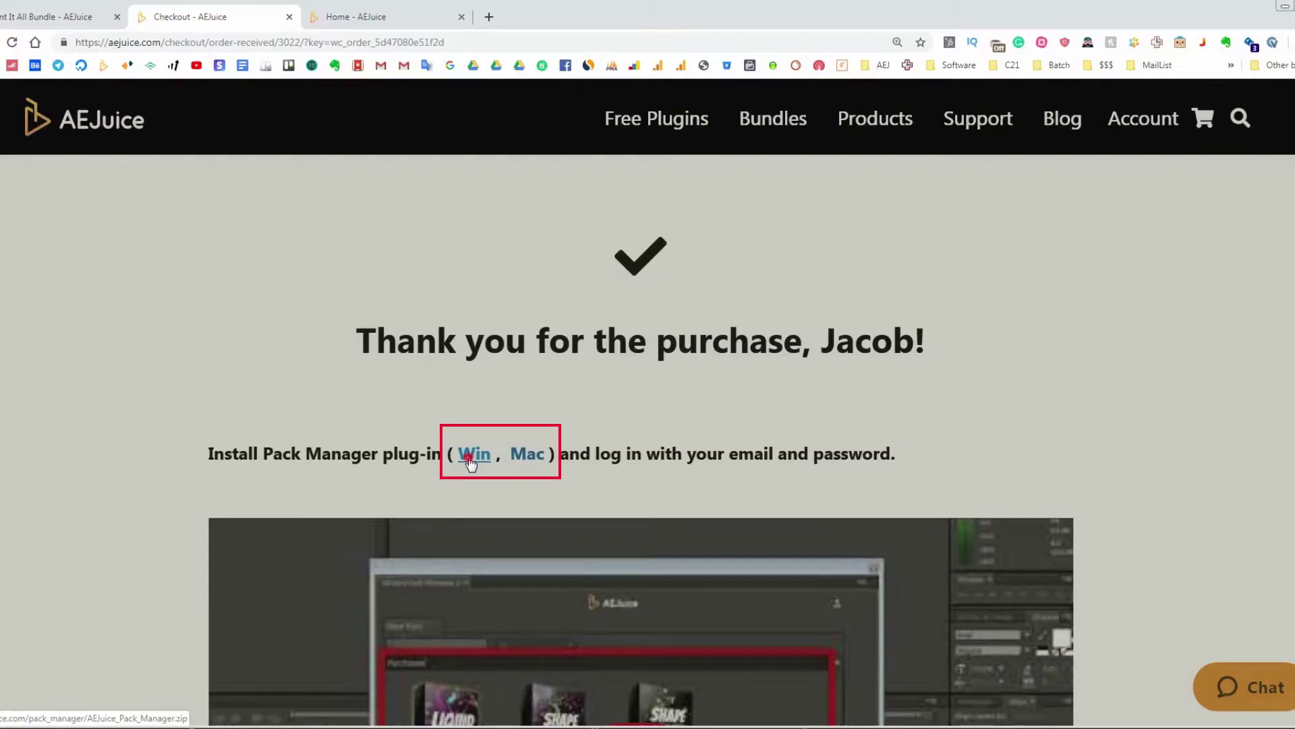
Download the Windows AEJuice Pack Manager zip and open it from Chrome's download bar
click(471, 458)
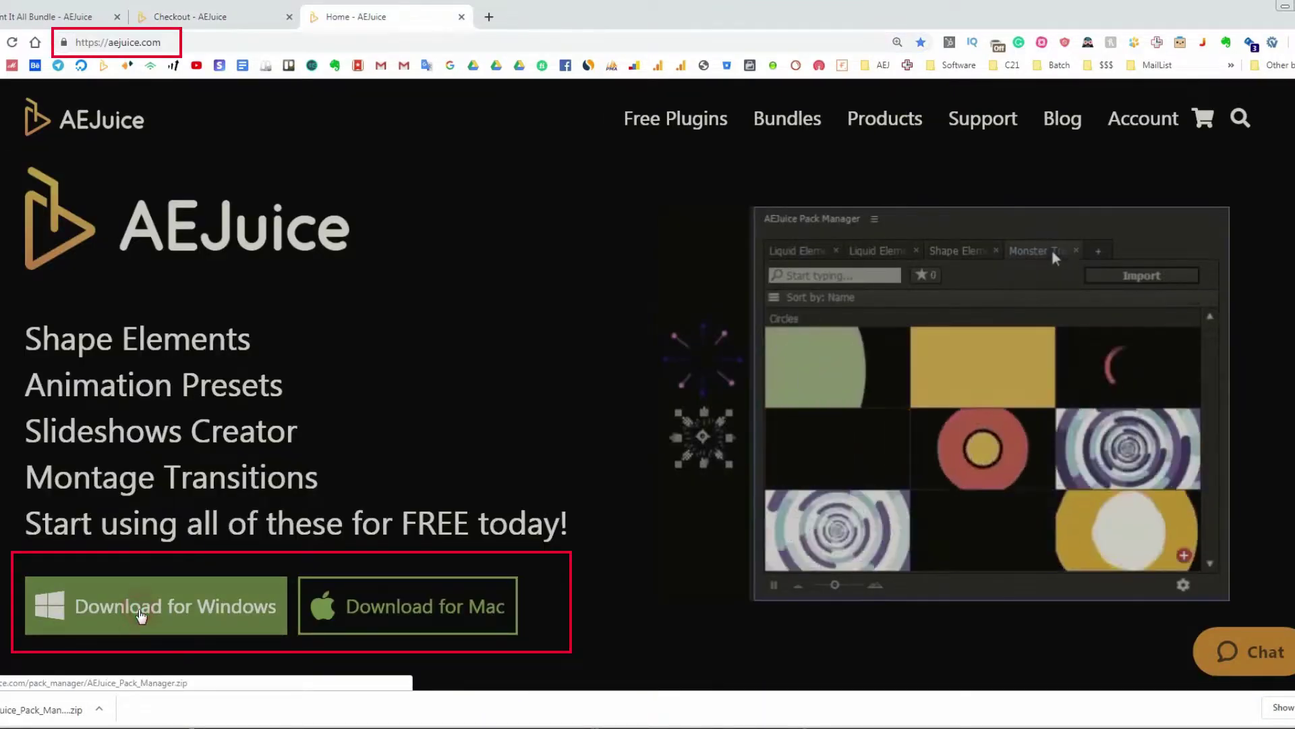
click(63, 710)
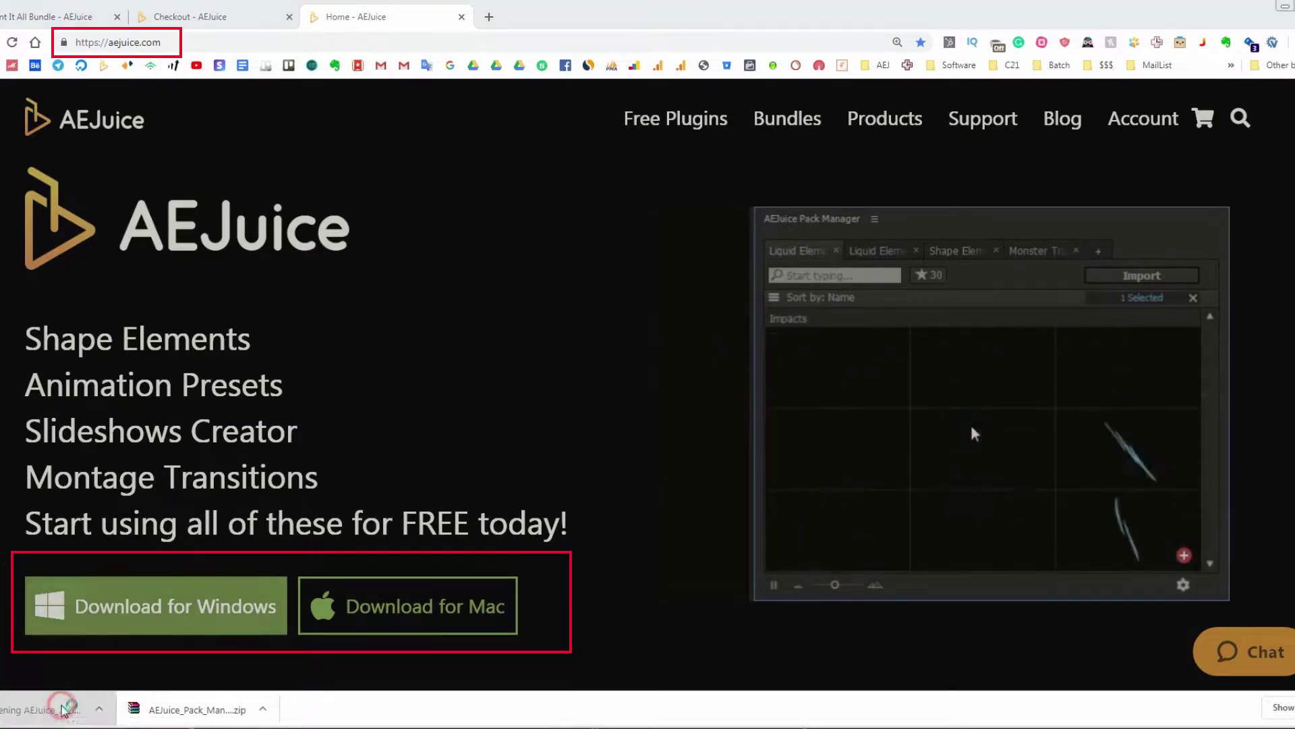
Run AEJuice_Pack_Manager.exe from the archive and install the Pack Manager plug-in for After Effects
double_click(716, 284)
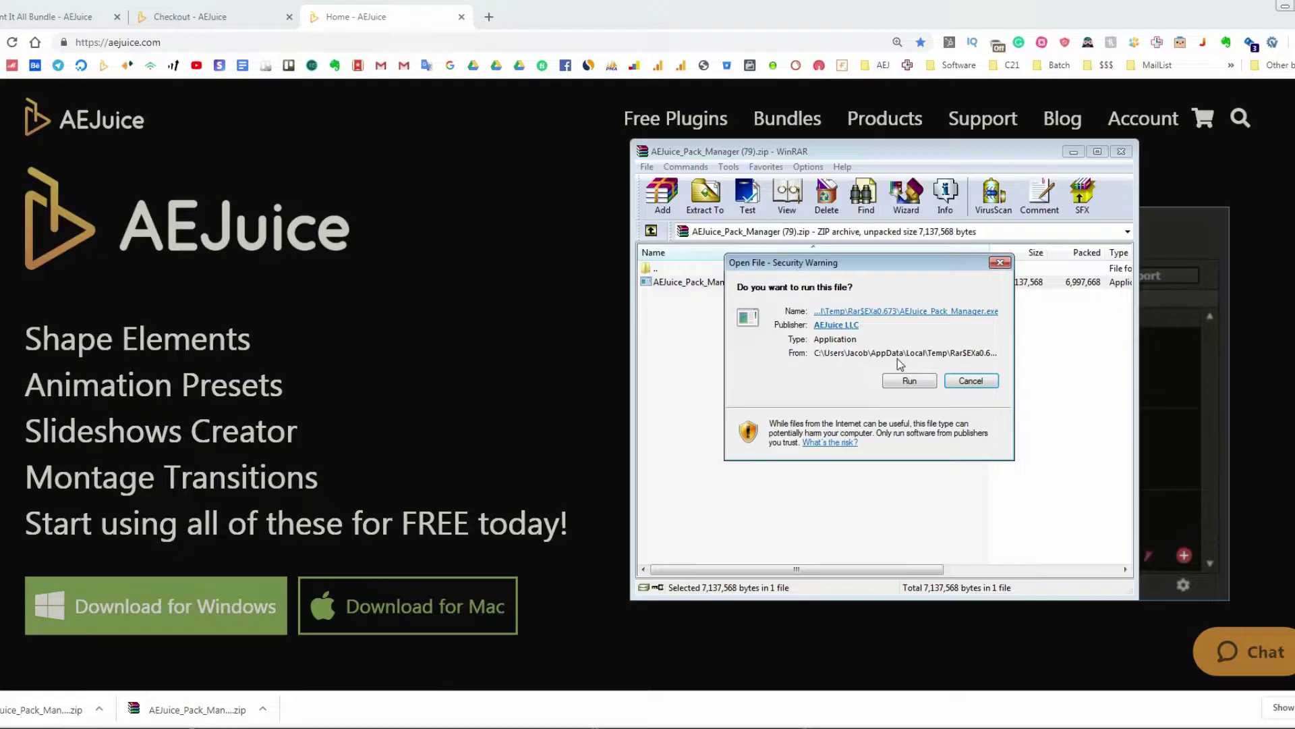
click(925, 381)
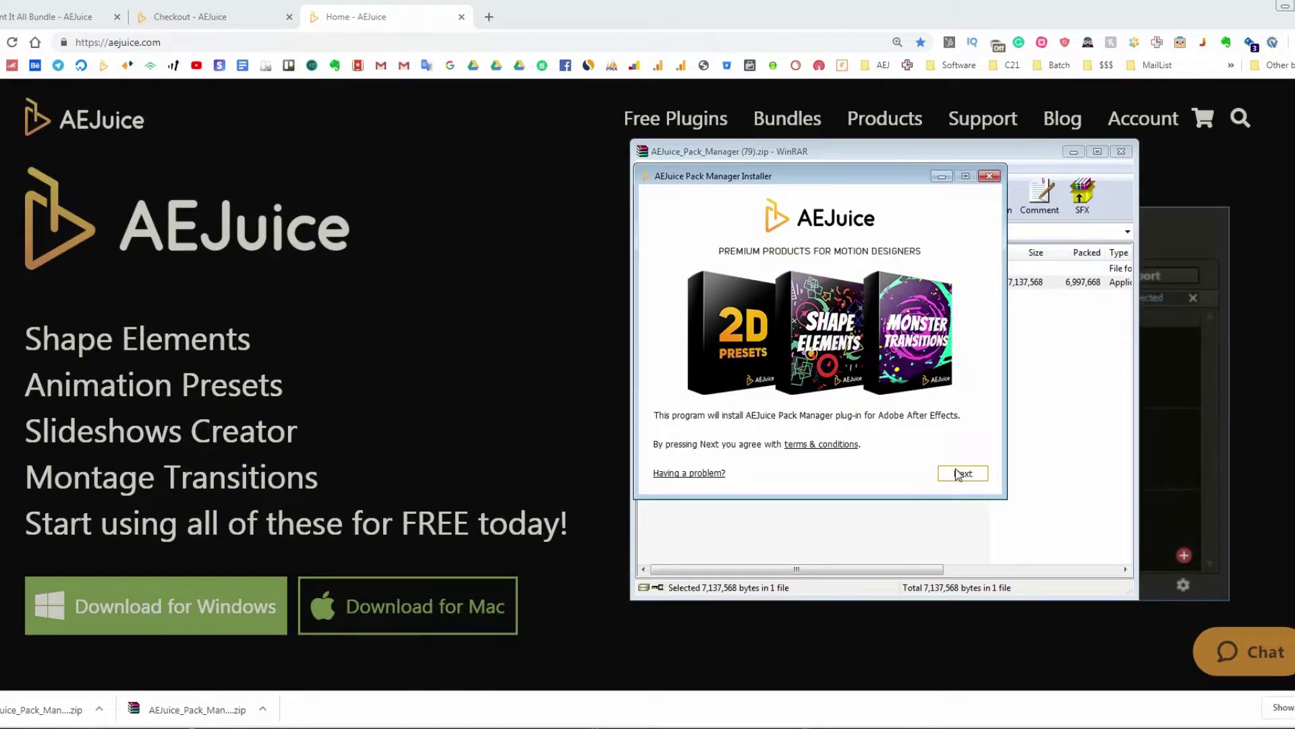
click(951, 470)
click(963, 472)
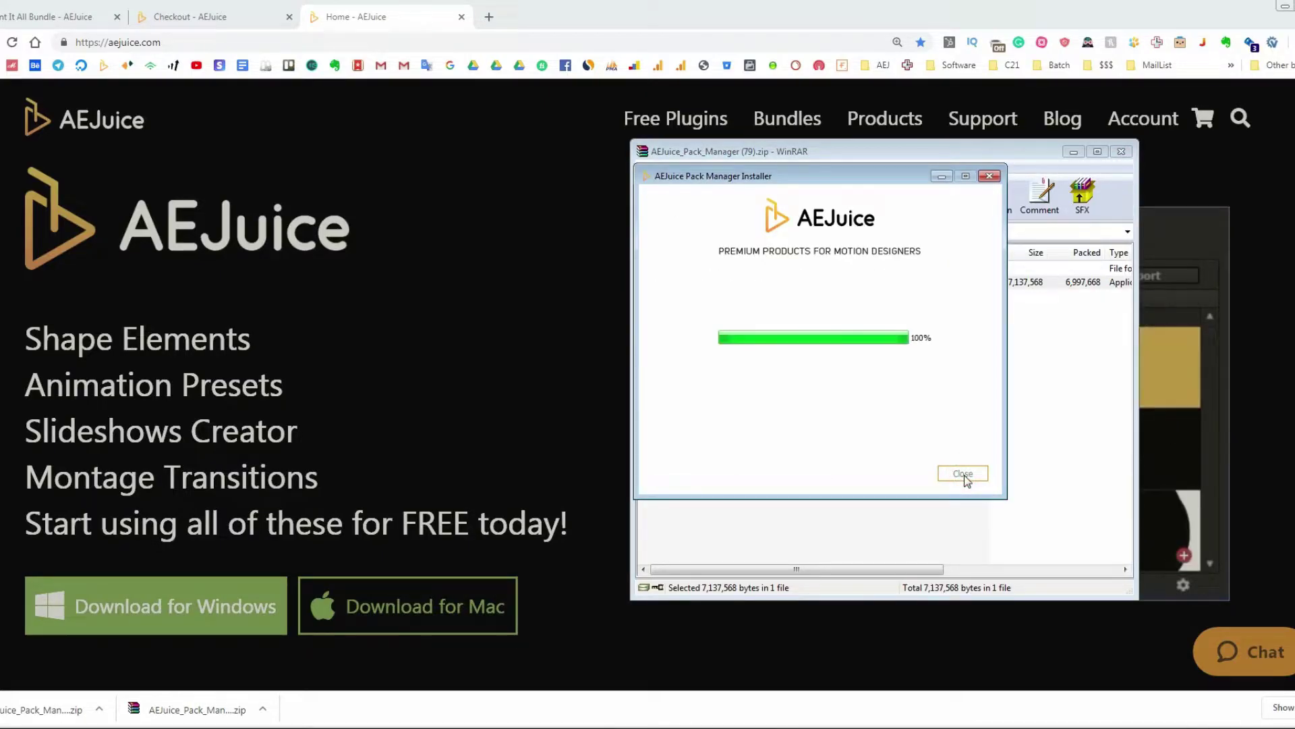
click(964, 553)
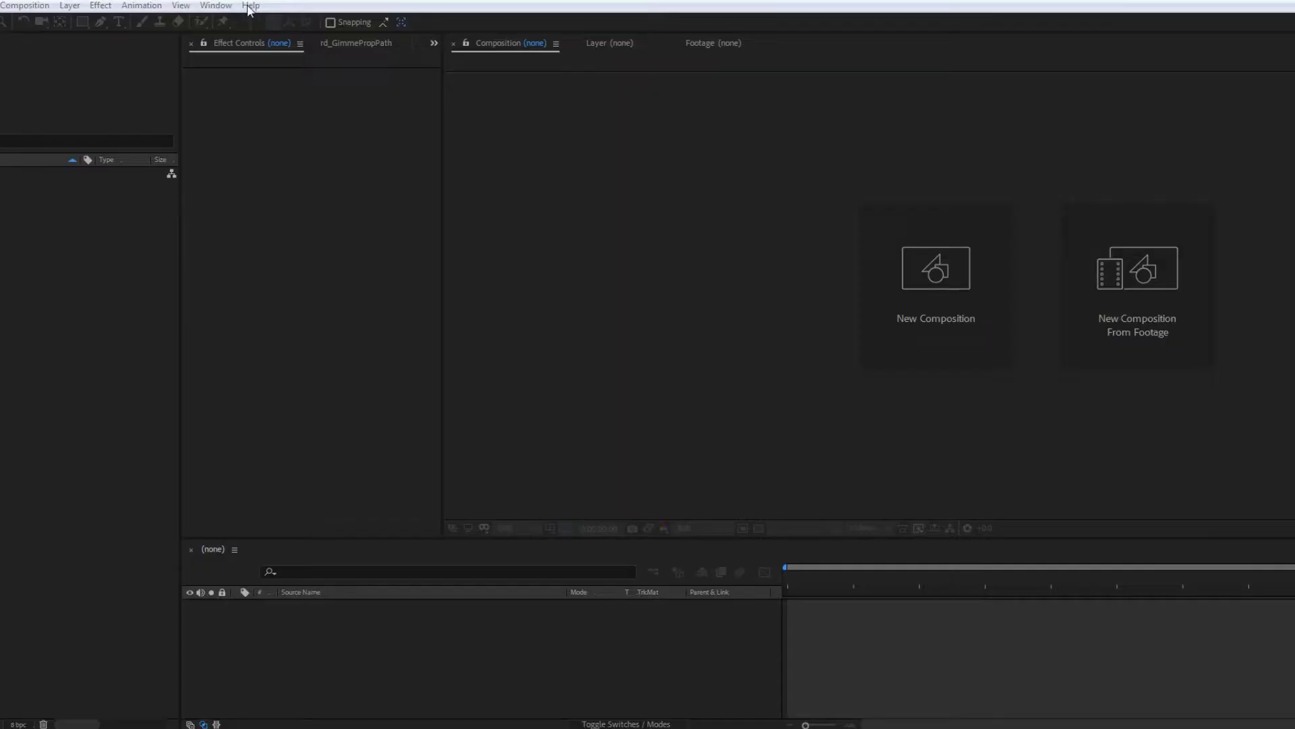
Open AEJuice Pack Manager 3 from the Window menu and log in with the account password
click(216, 6)
click(313, 93)
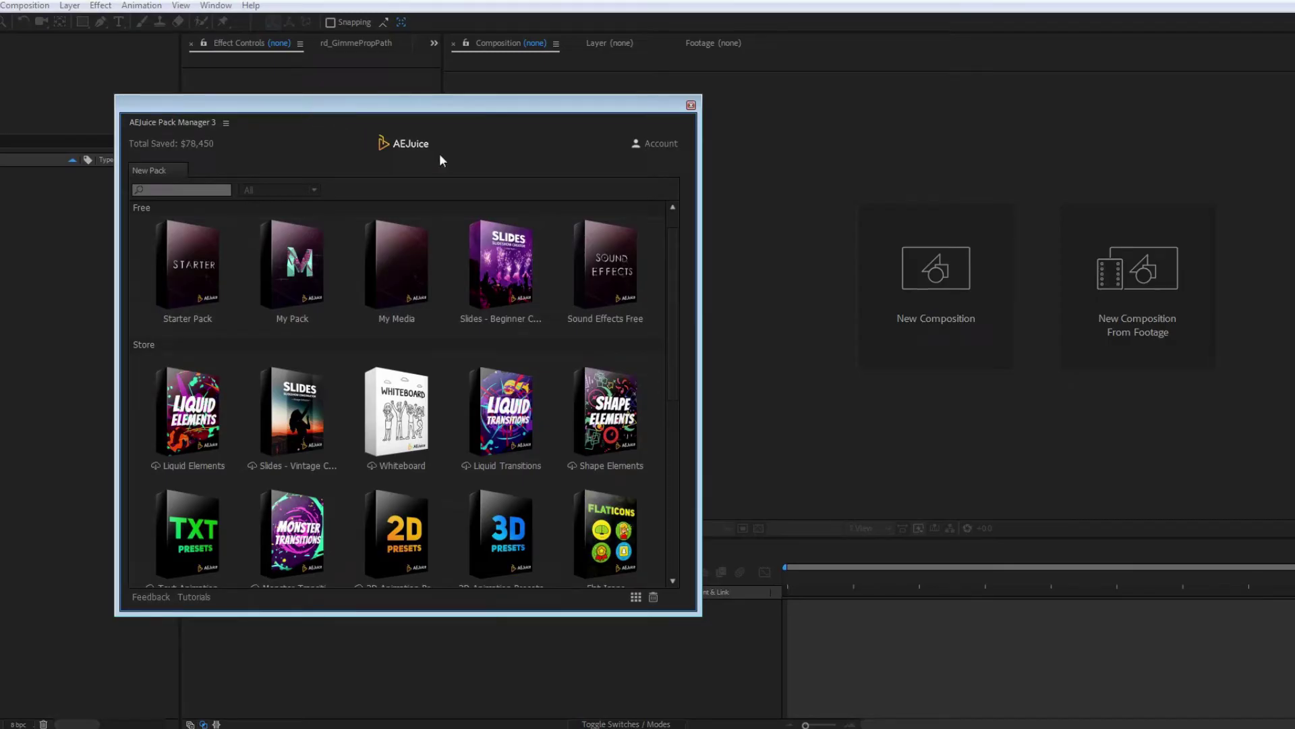
click(651, 148)
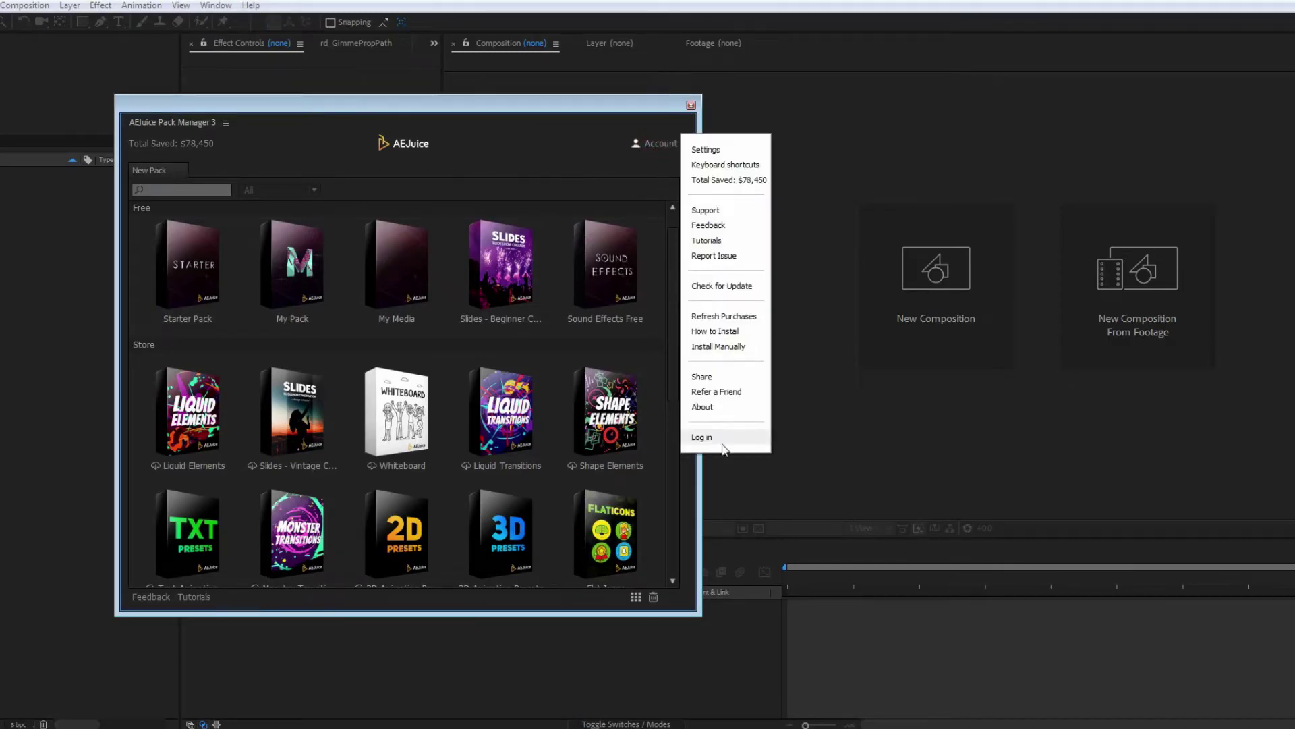
click(701, 437)
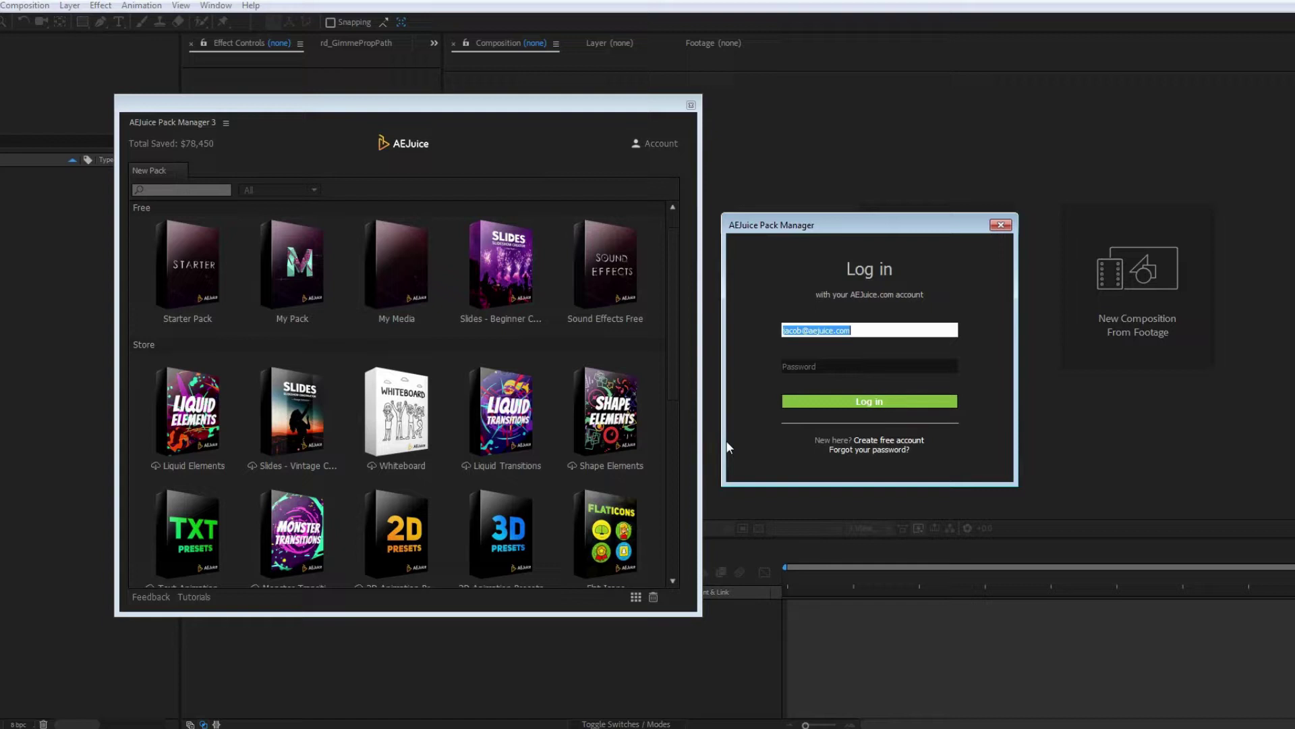
key(Tab)
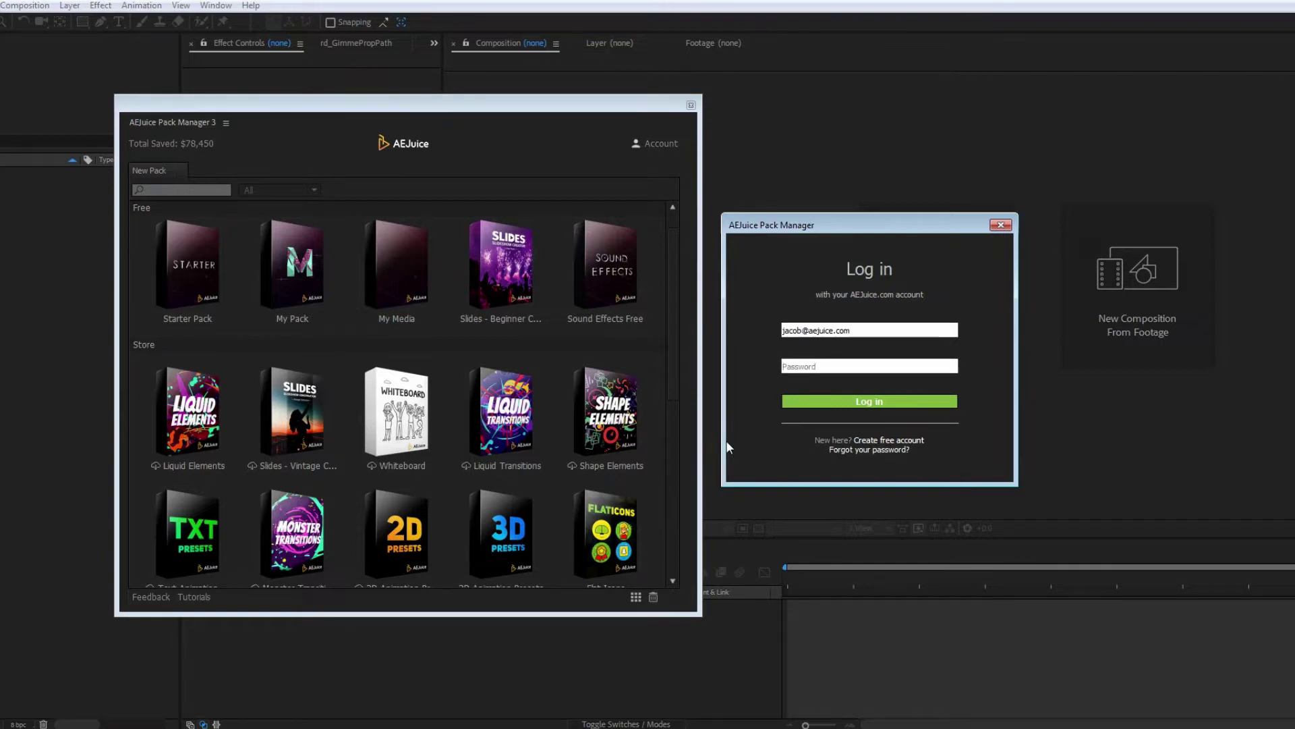
text(••••••••••)
key(Return)
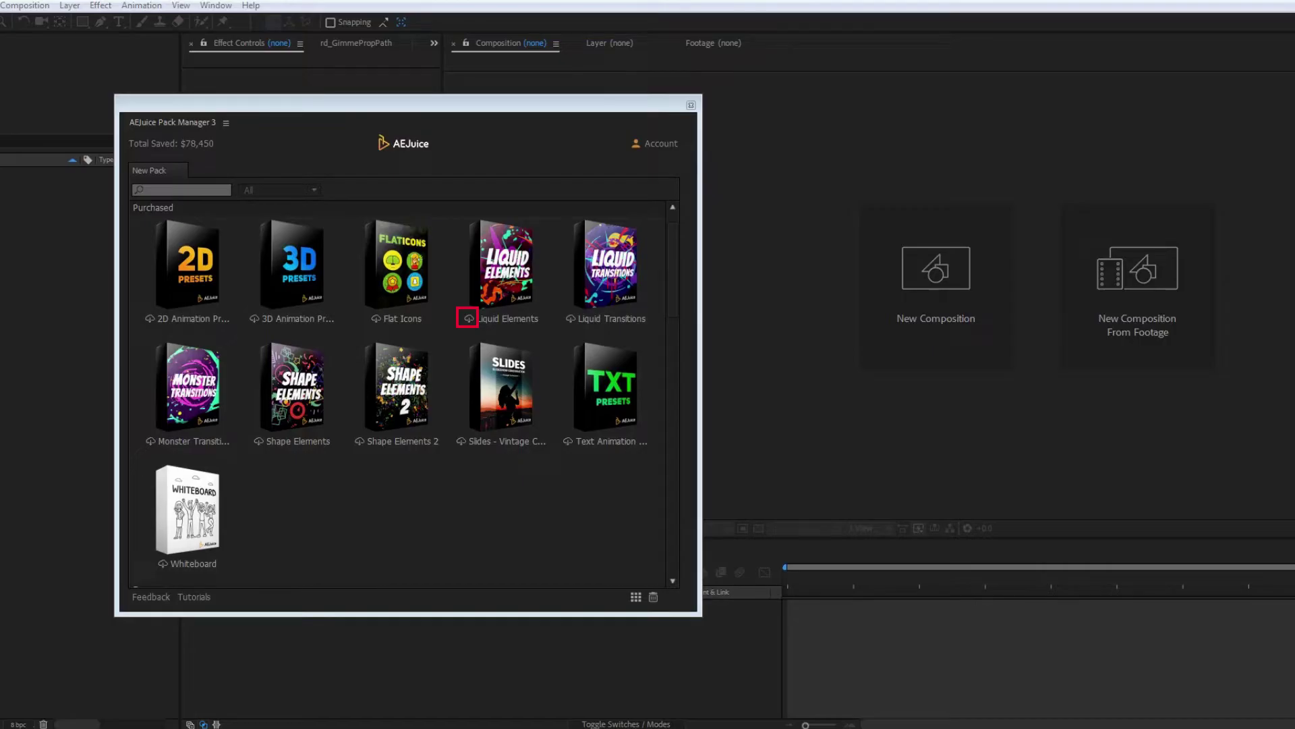
Download the Liquid Elements pack and cancel the Liquid Transitions download
click(544, 512)
click(507, 282)
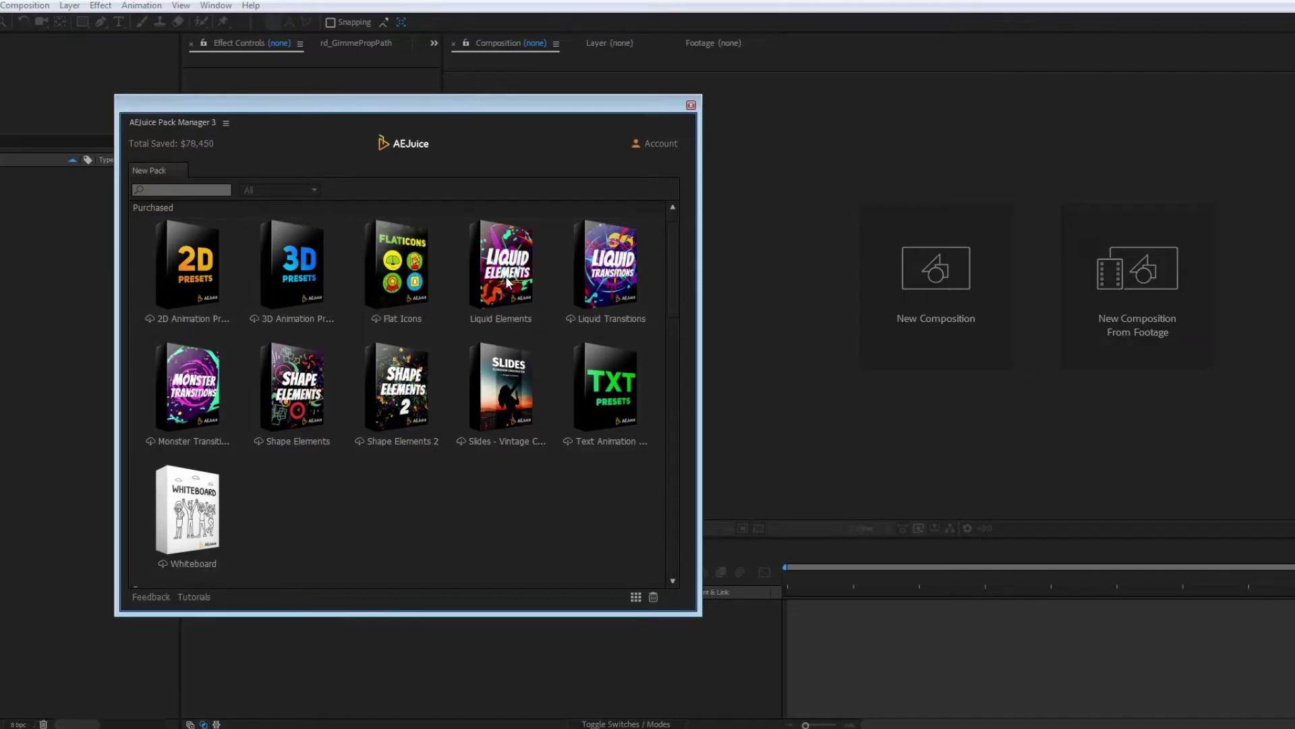
click(594, 282)
right_click(595, 283)
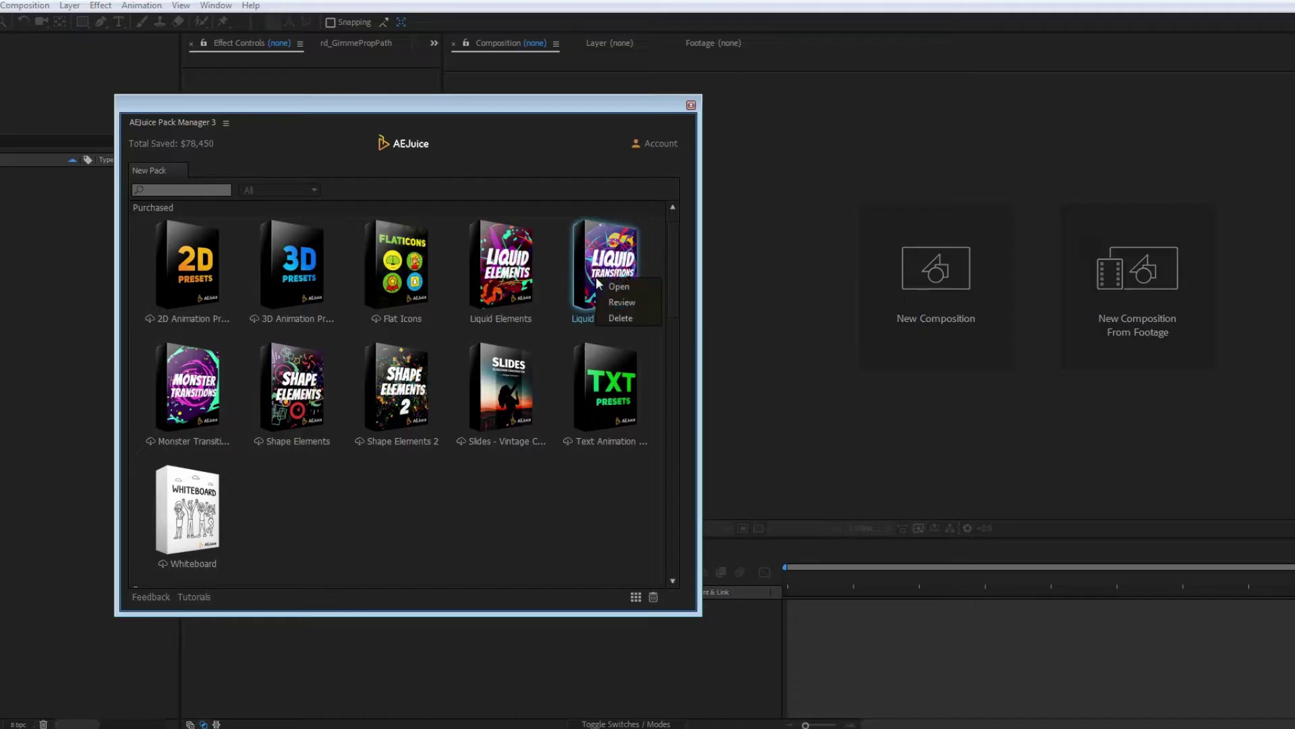
click(621, 317)
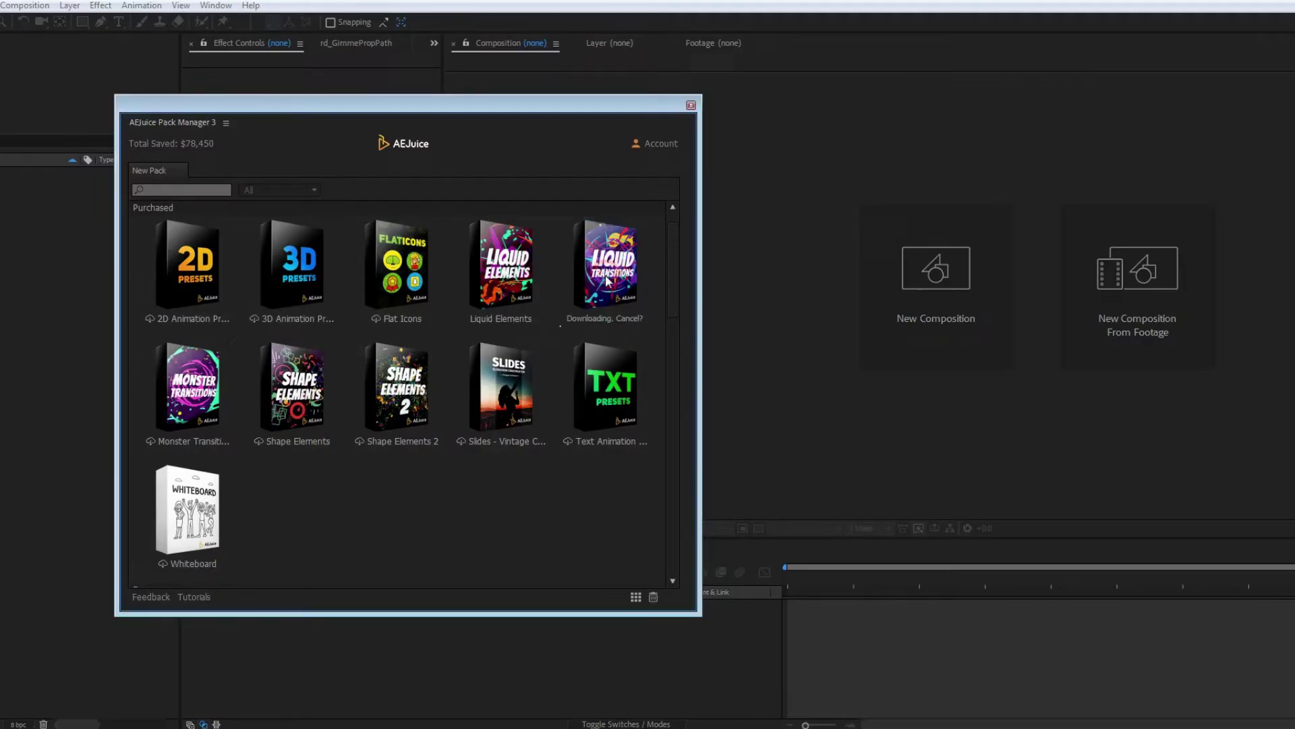
click(622, 318)
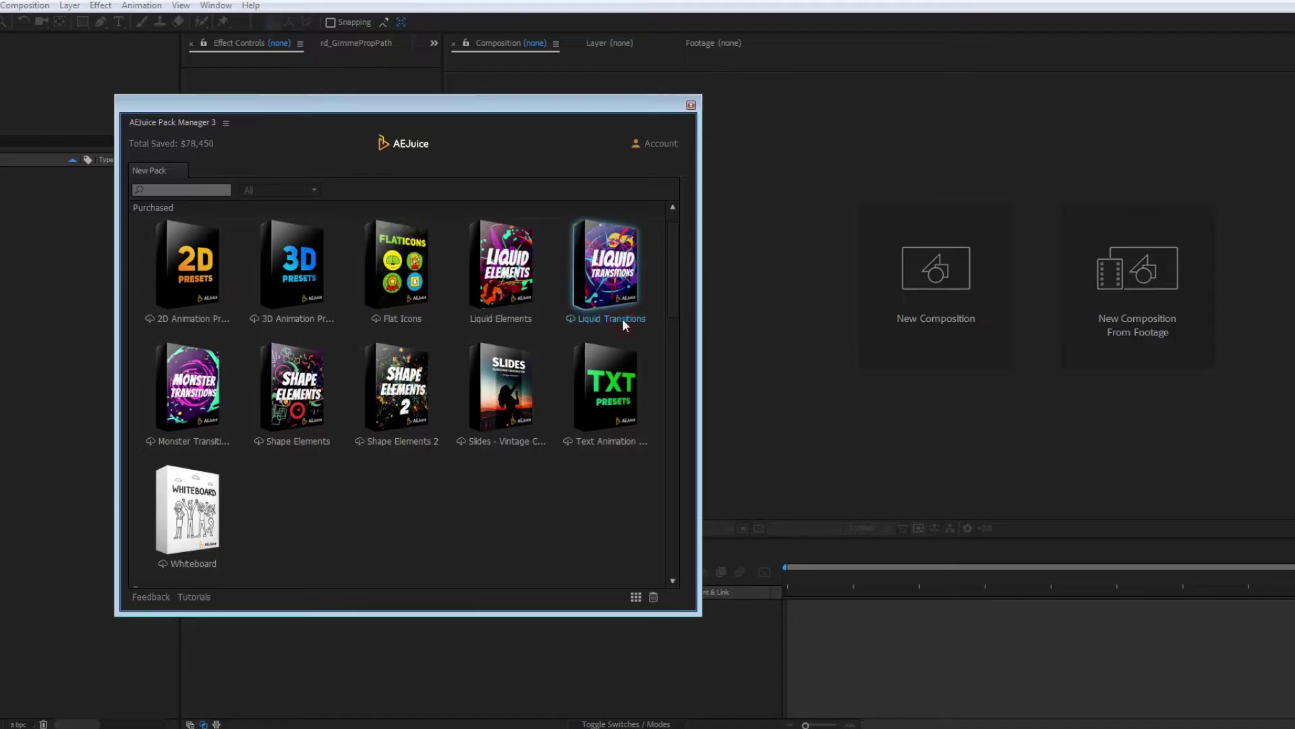
Follow Account > Install Manually to the AEJuice site and download the 2D Animation Presets zip
click(659, 143)
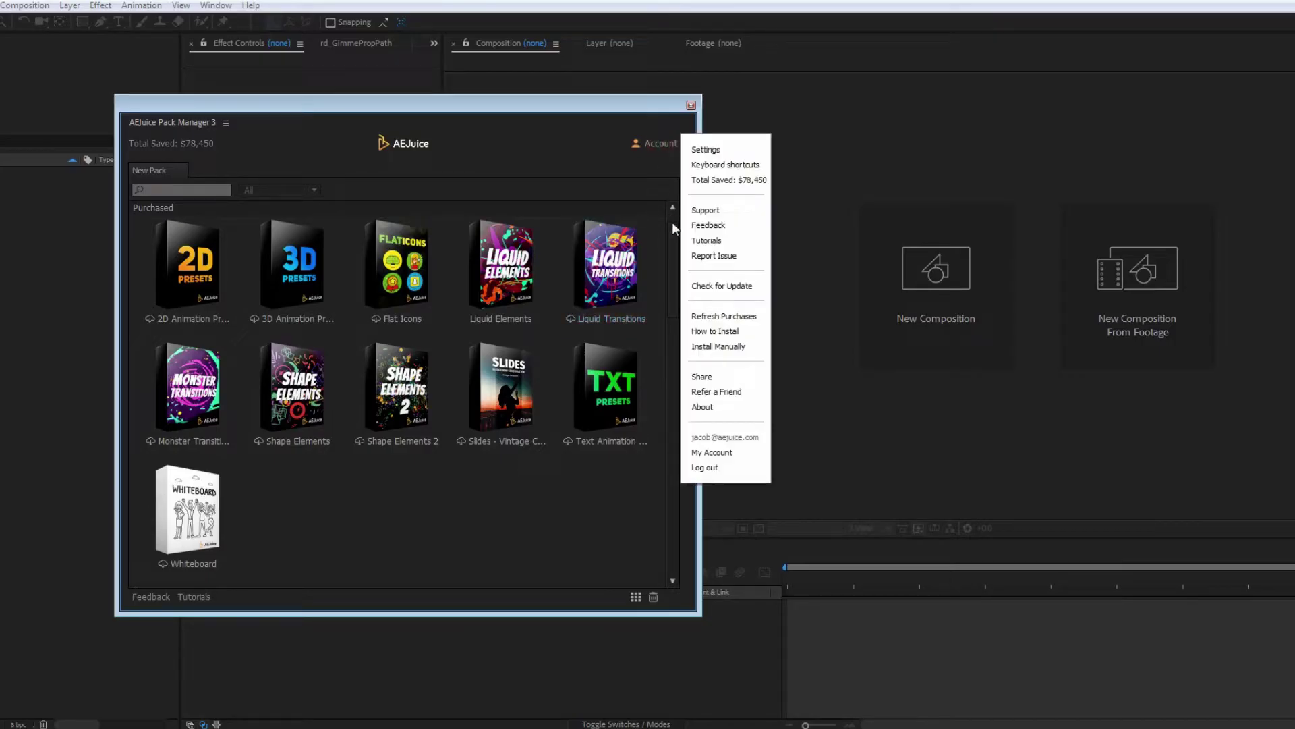
click(707, 344)
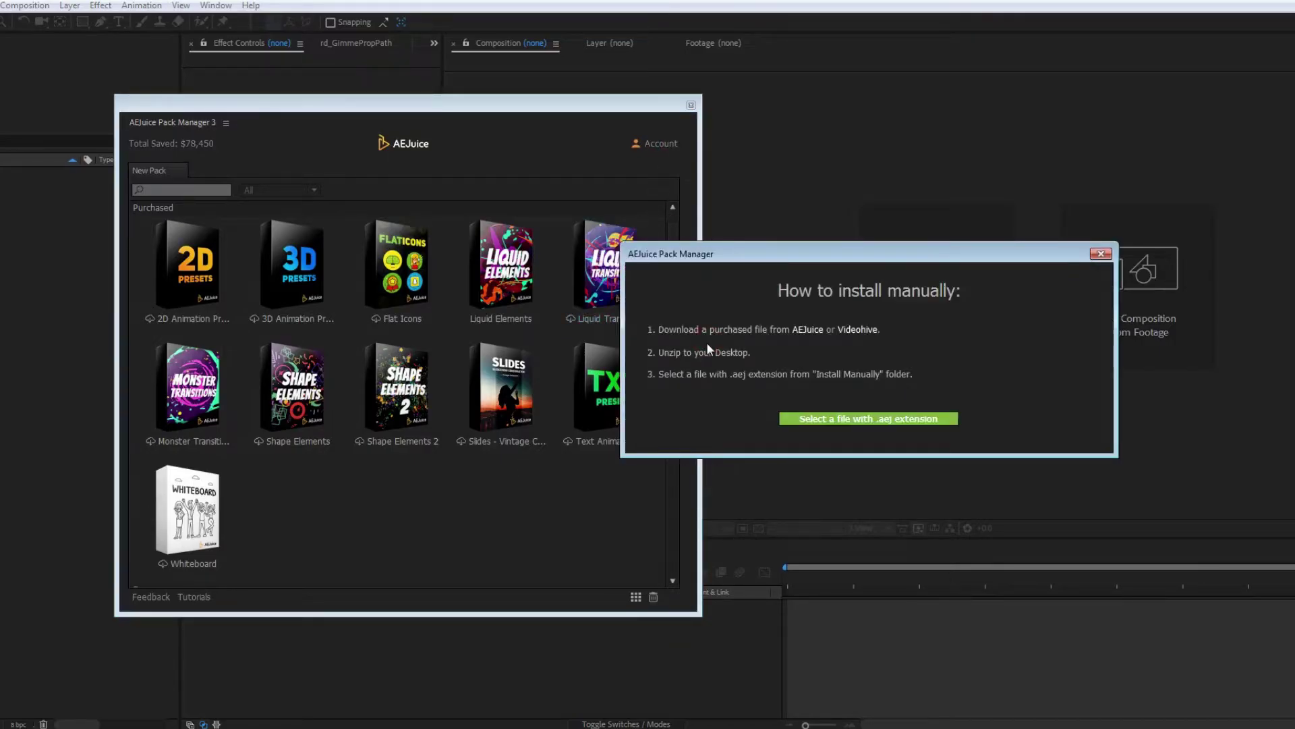
click(802, 328)
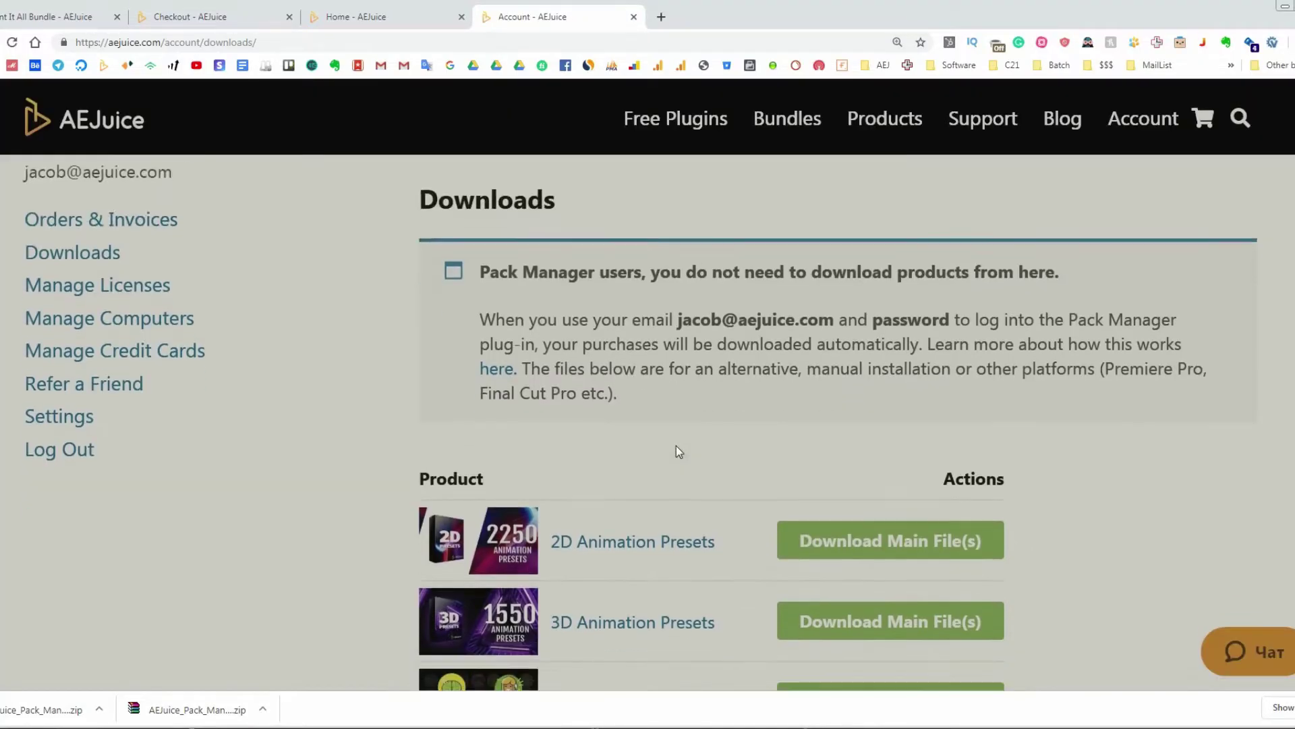
scroll(677, 450, down, 2)
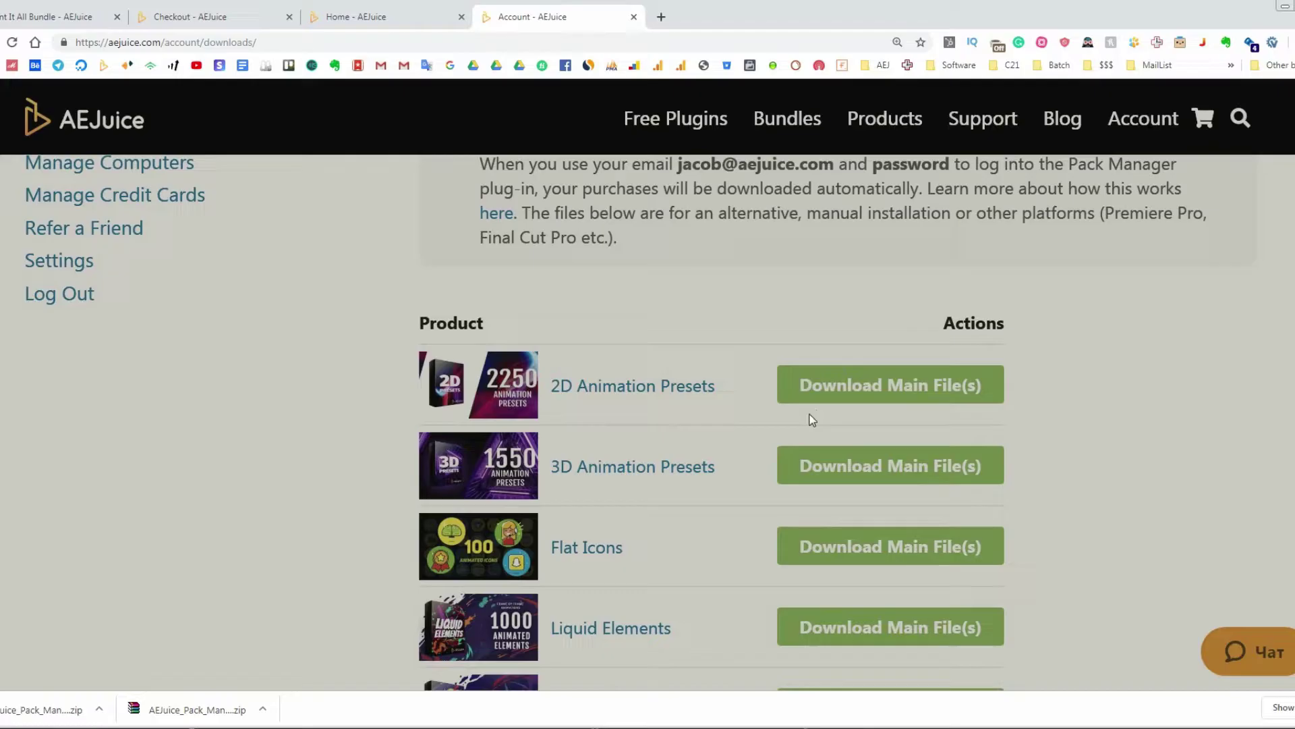
click(862, 394)
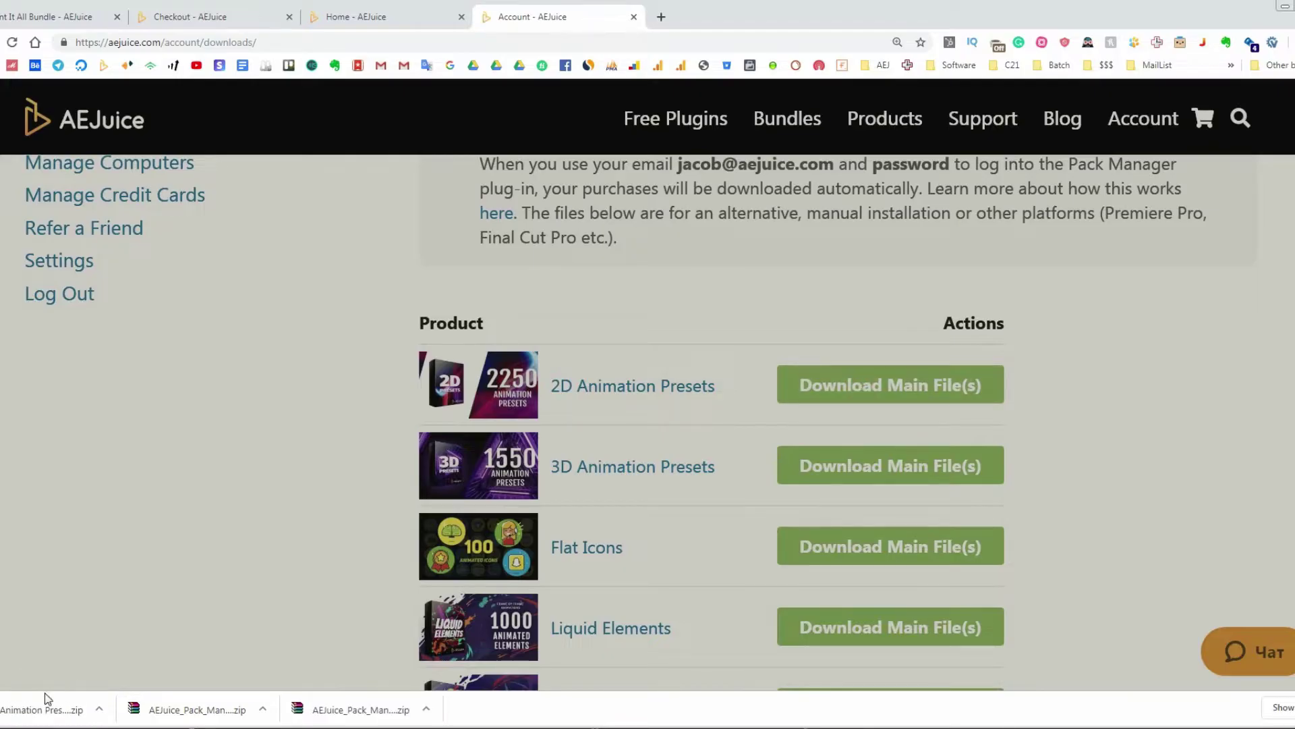
click(47, 702)
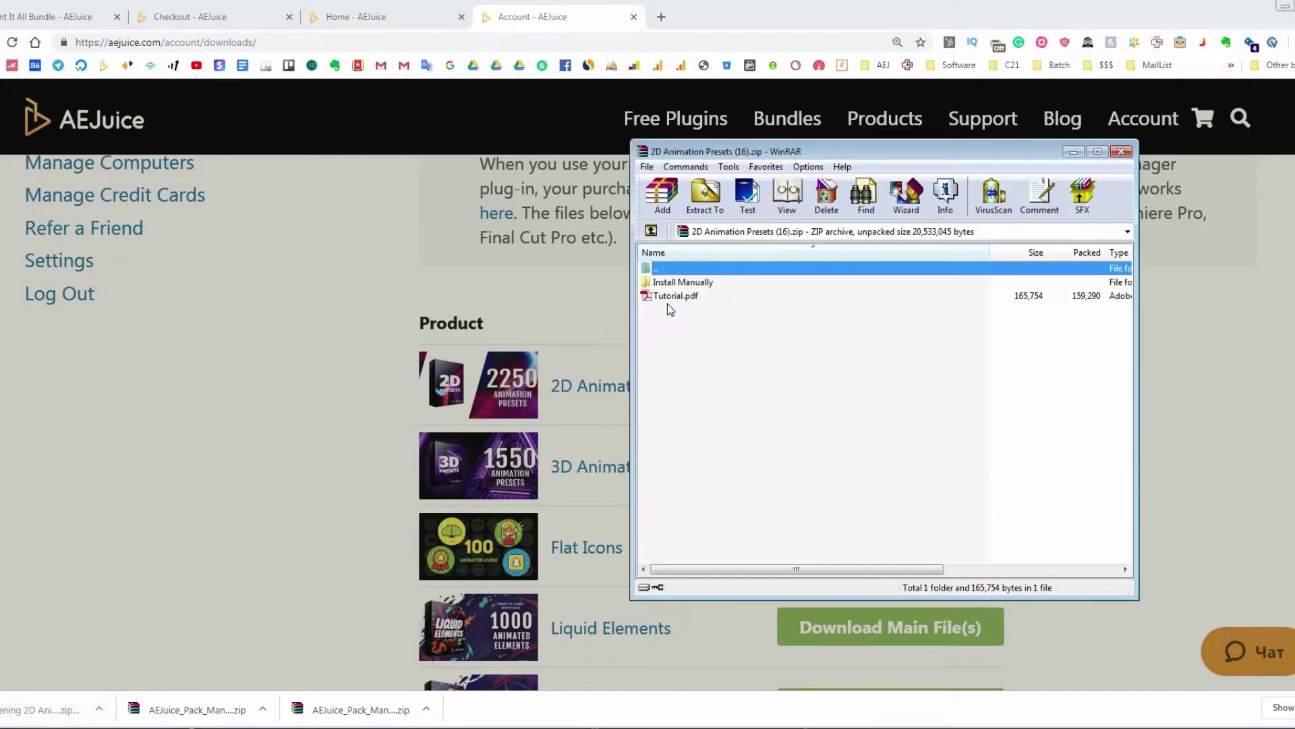
Extract 2D Animation Presets.aej from the Install Manually folder to the Desktop
double_click(702, 283)
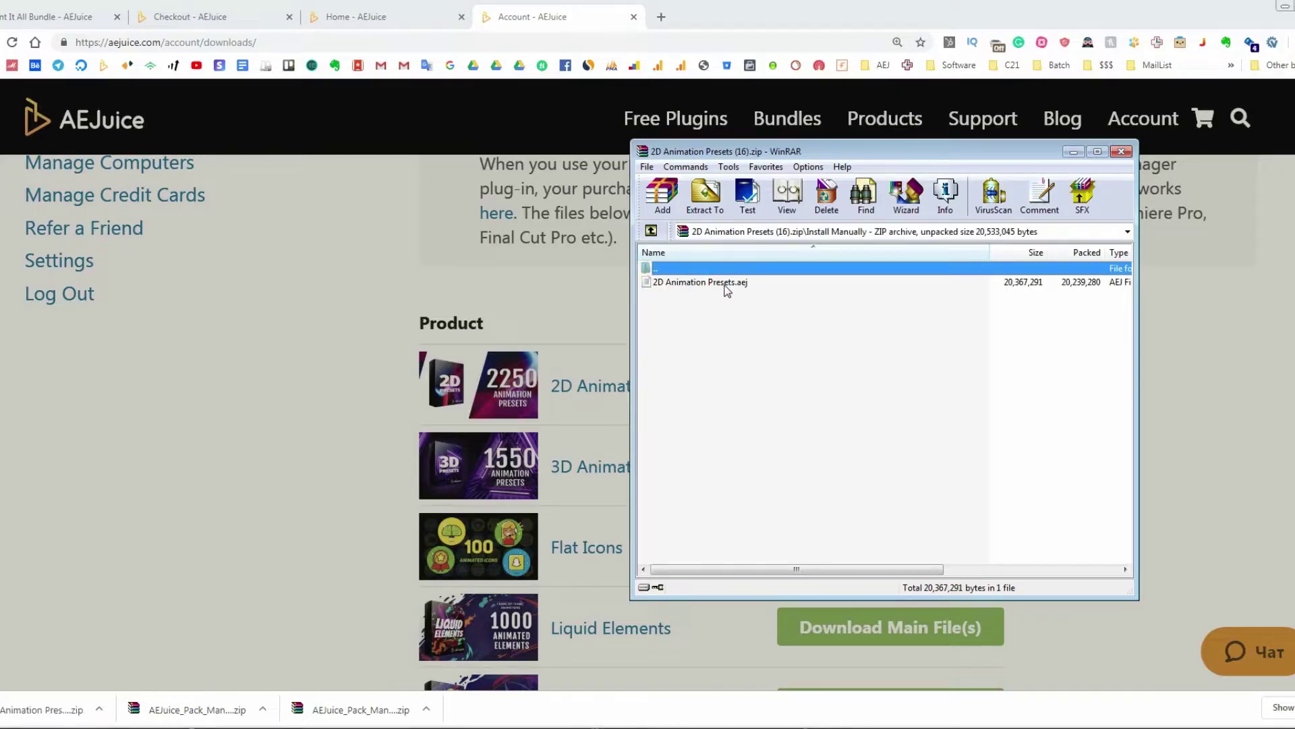
click(726, 285)
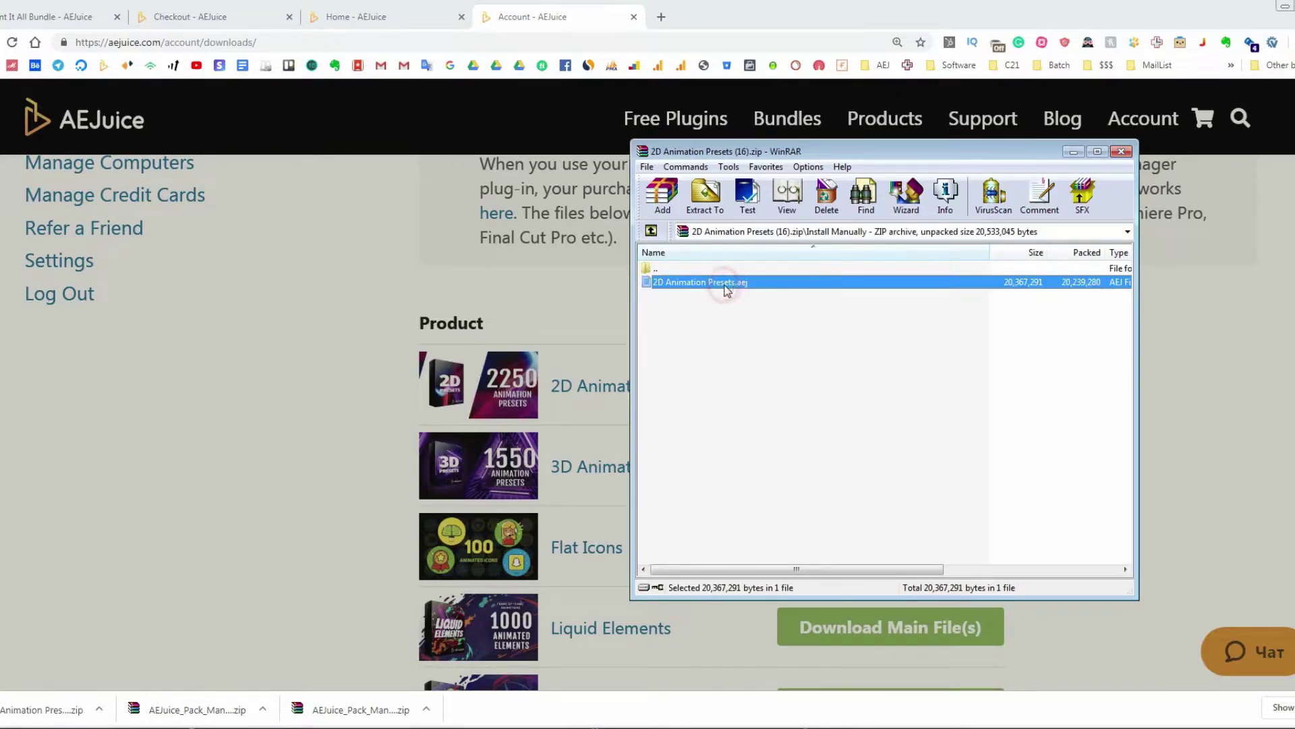
click(703, 211)
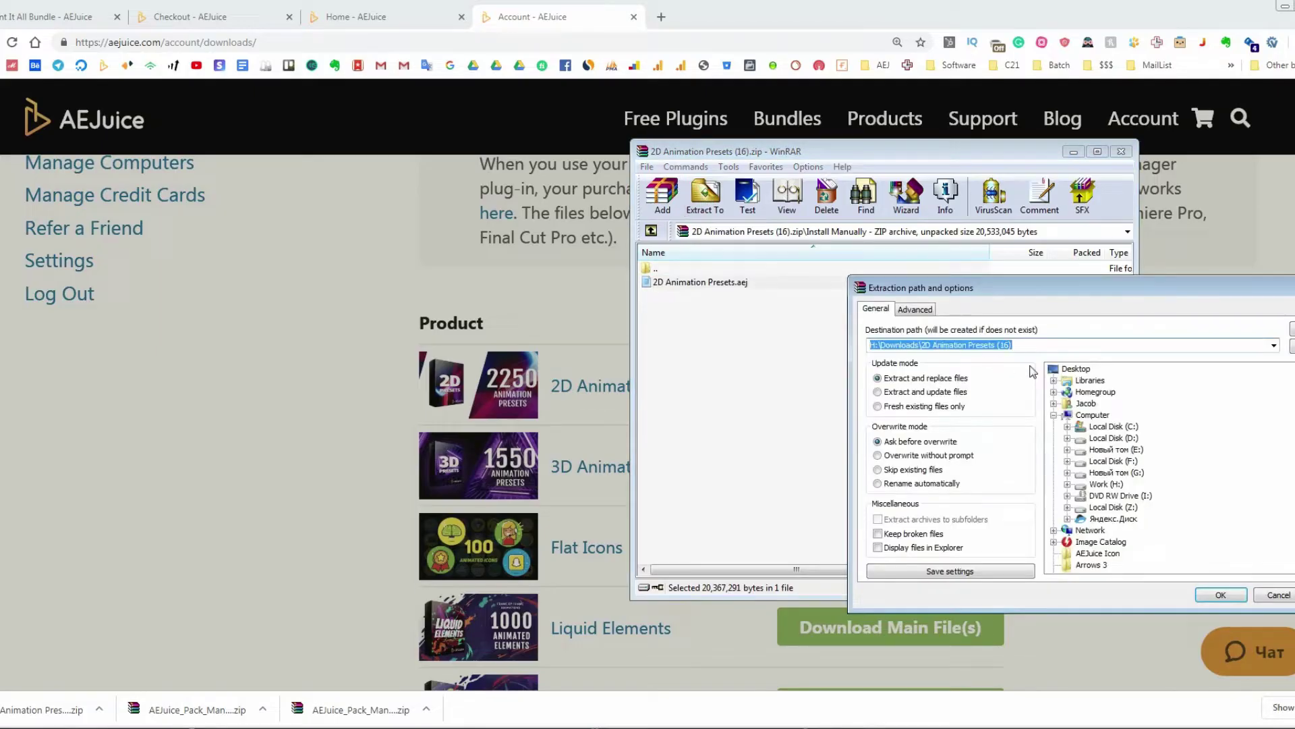
click(1076, 369)
click(1239, 596)
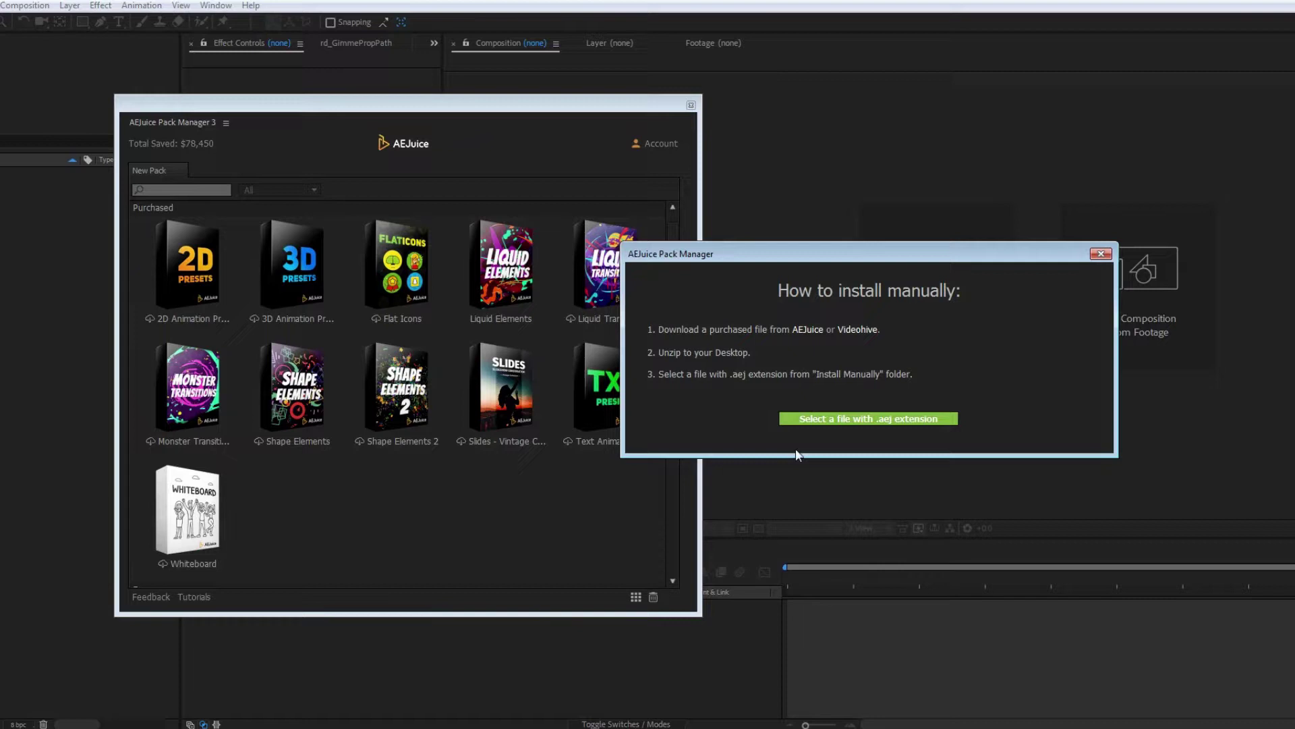
Install 2D Animation Presets.aej from the Desktop, open the pack in its own tab, and add a new tab
click(839, 422)
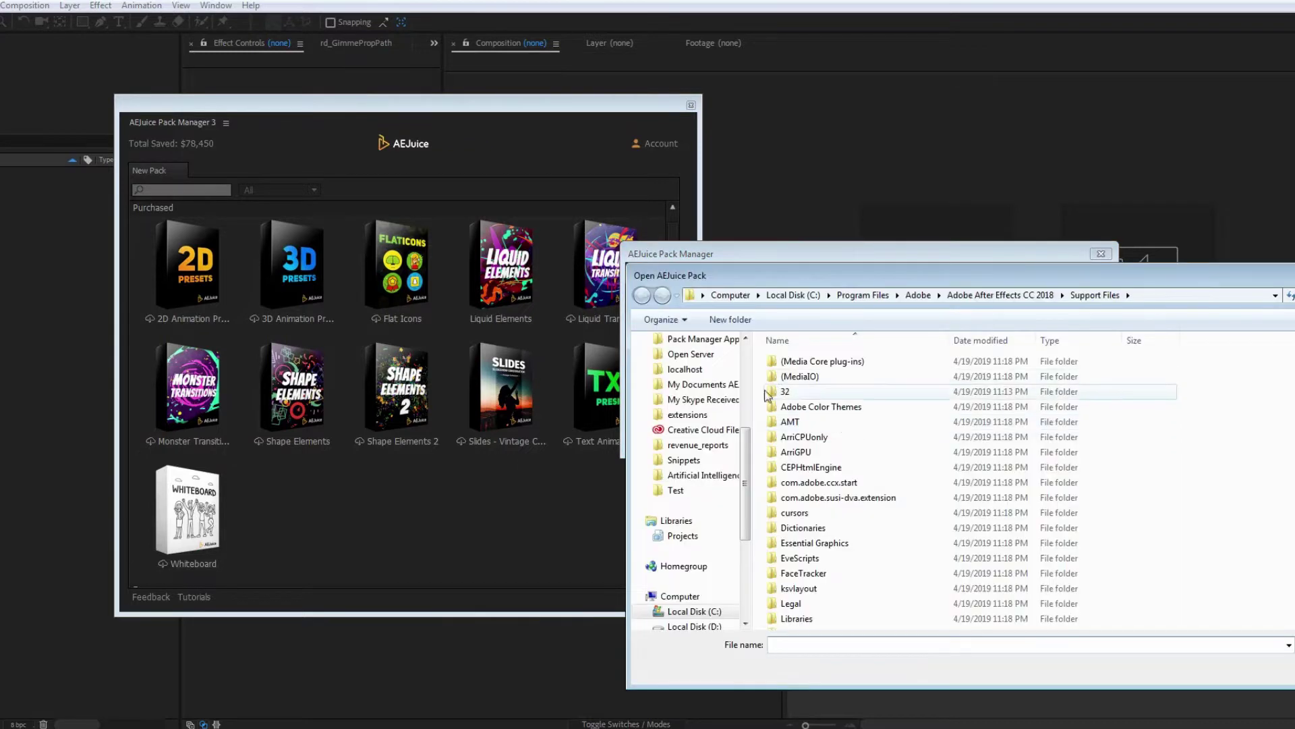
drag(743, 442, 744, 350)
click(683, 360)
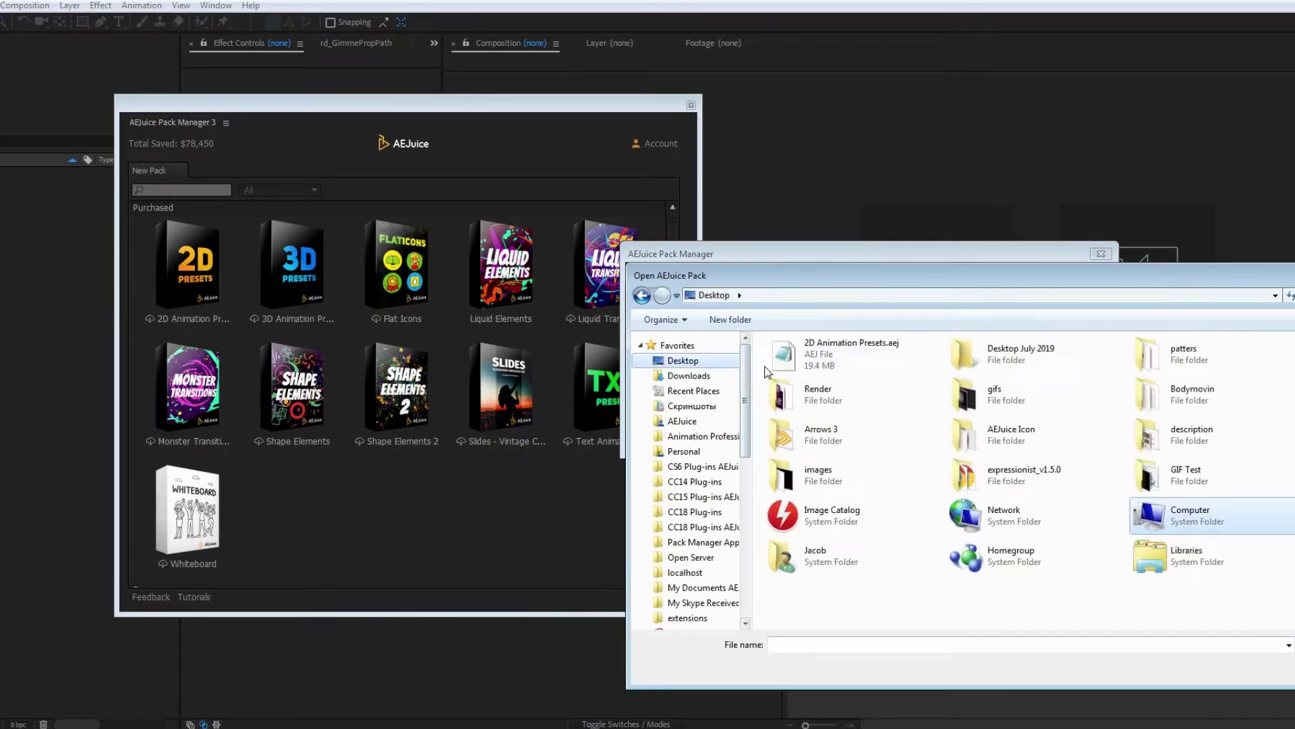
click(823, 356)
key(Return)
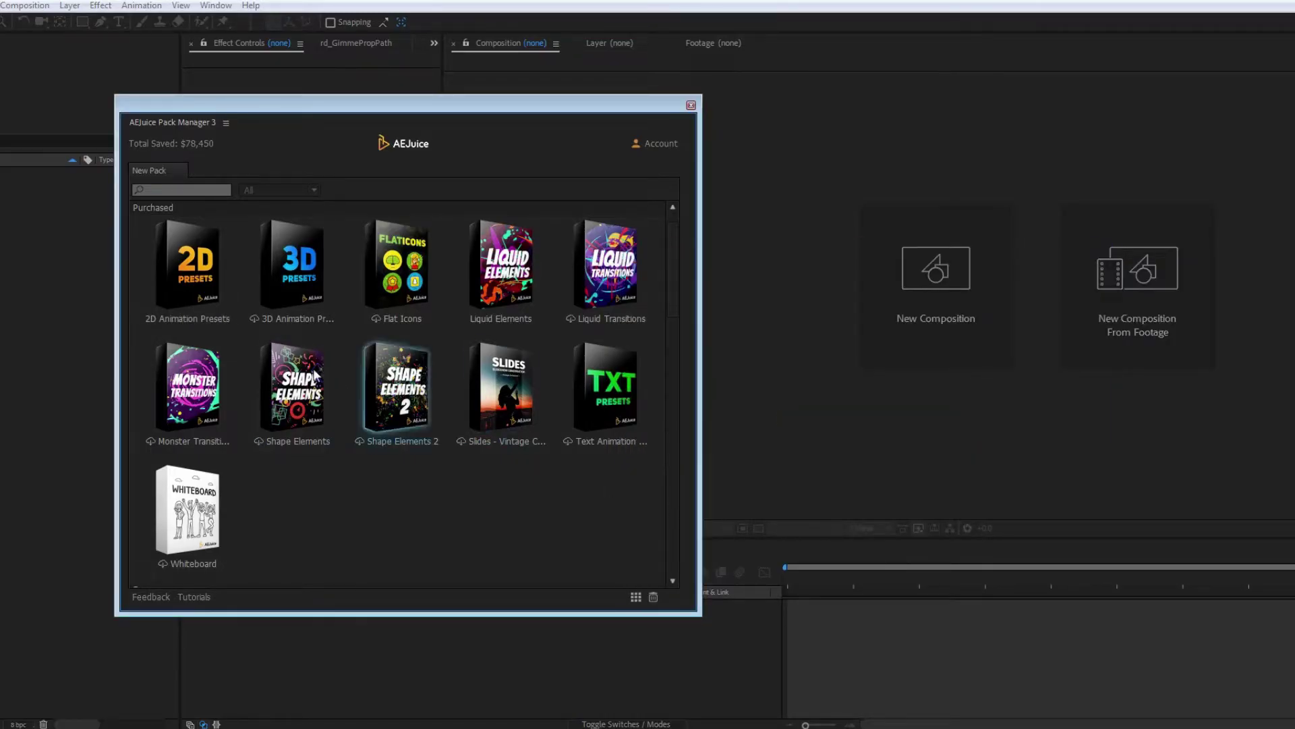
click(198, 317)
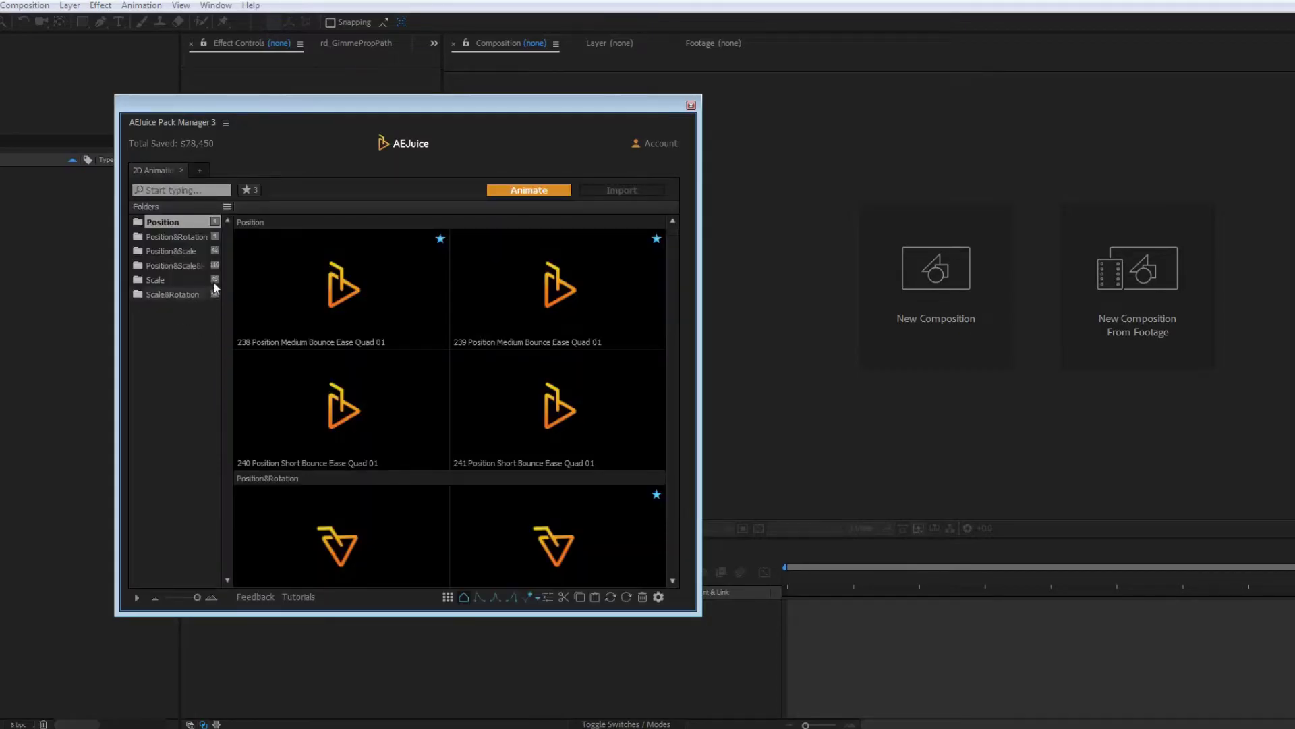
click(199, 171)
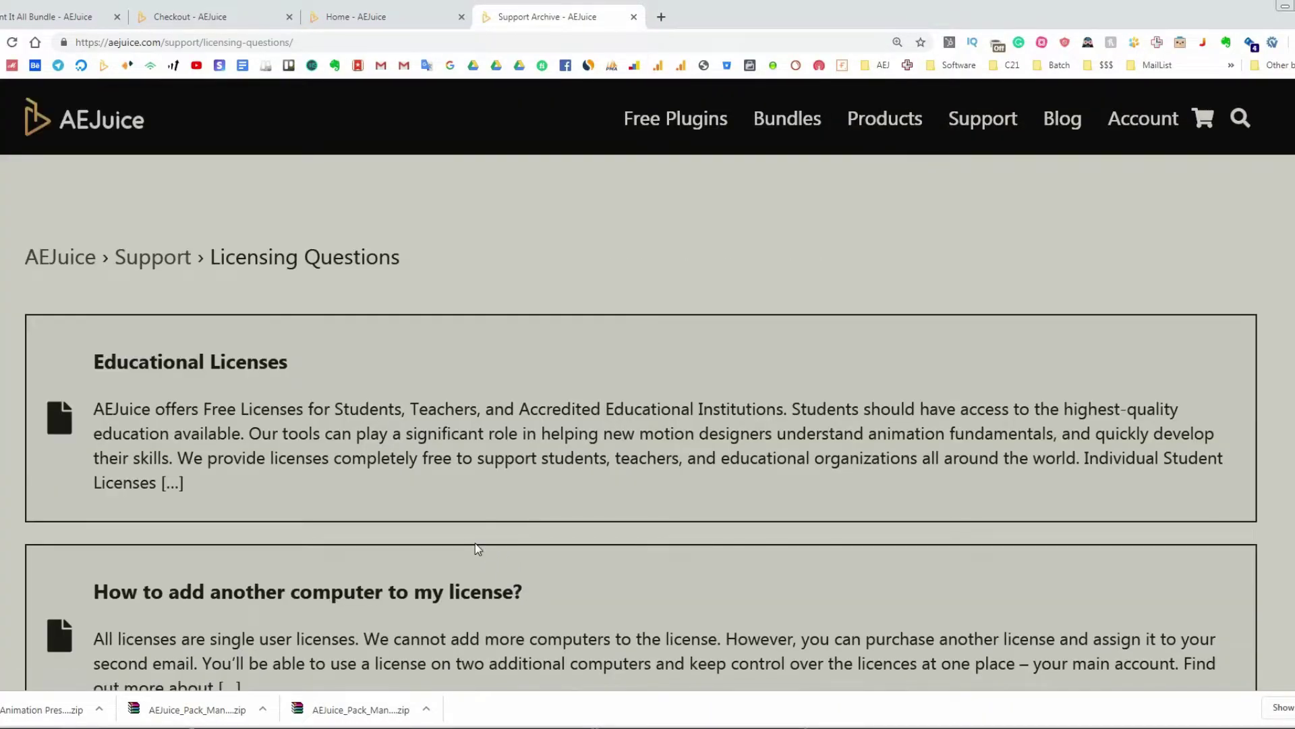
Open the Licensing Questions article on how many computers a licence covers and read it
scroll(476, 546, down, 1)
scroll(477, 549, down, 4)
scroll(477, 550, down, 3)
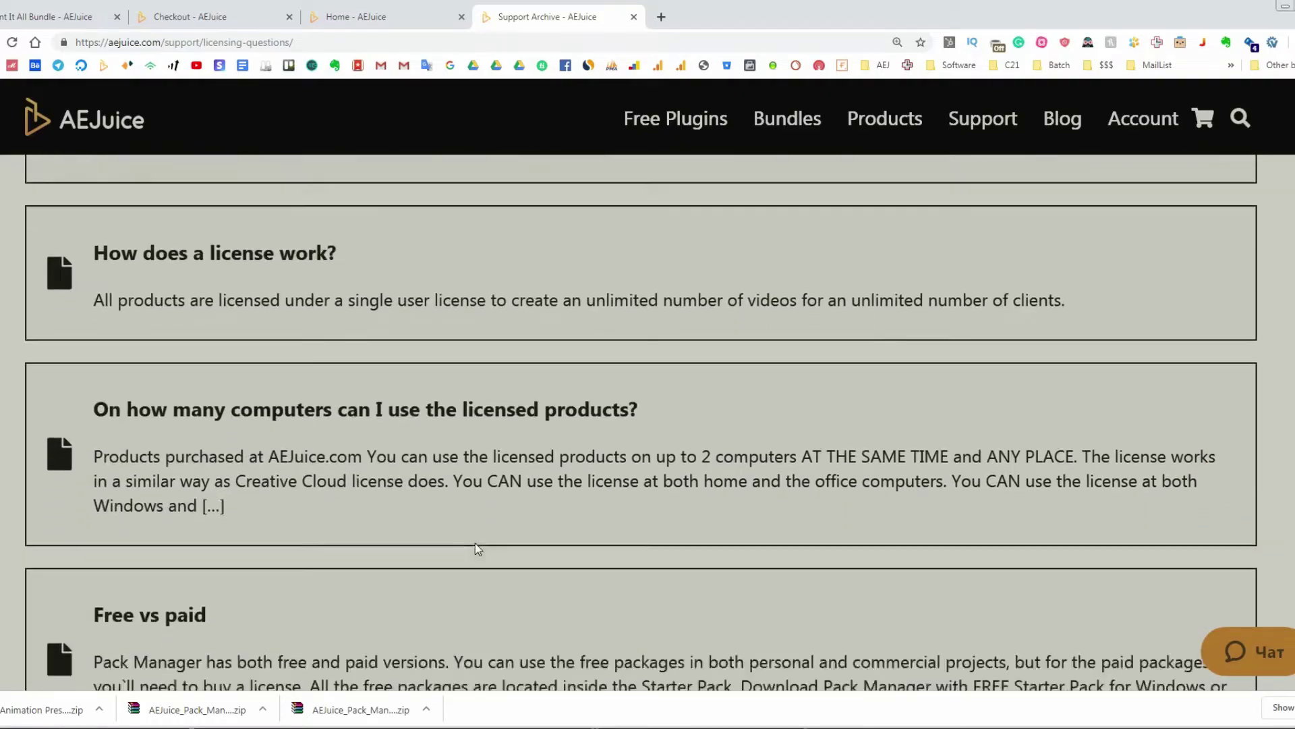
click(530, 376)
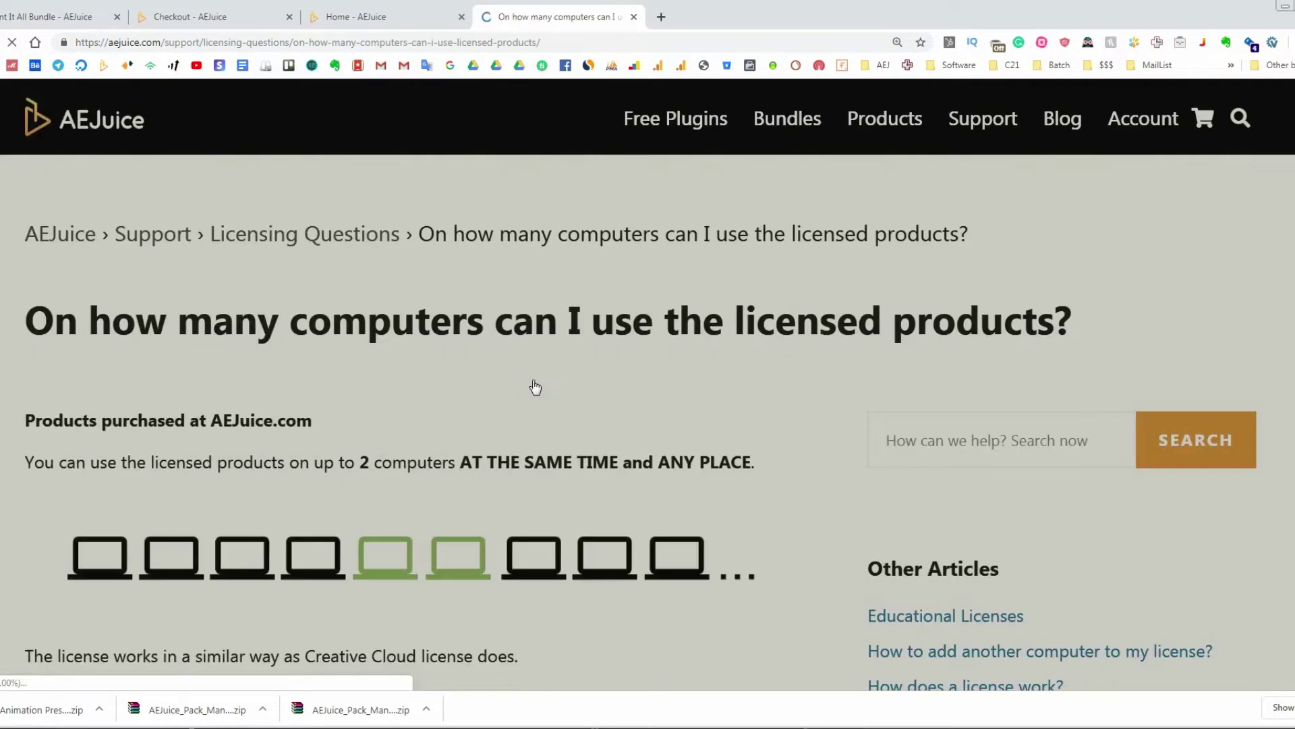
scroll(535, 385, down, 2)
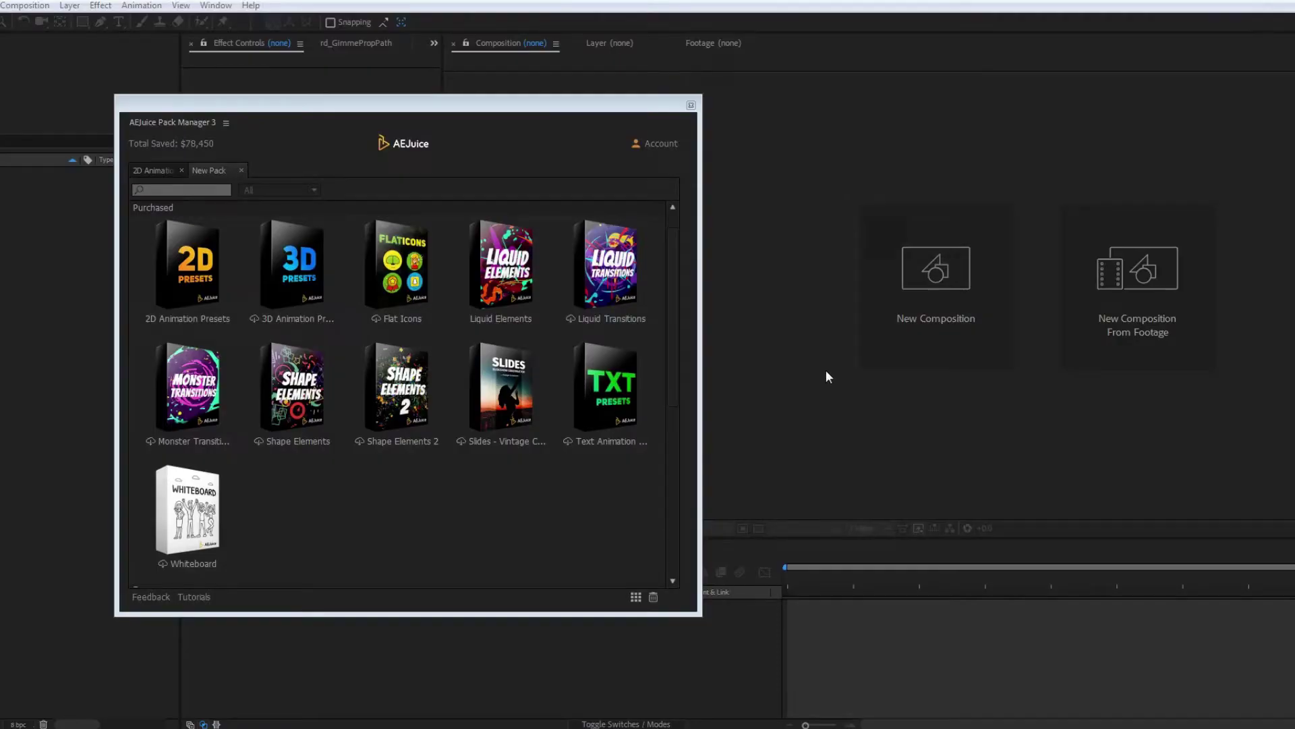
Open the Liquid Elements pack in a tab and add another New Pack tab
click(489, 271)
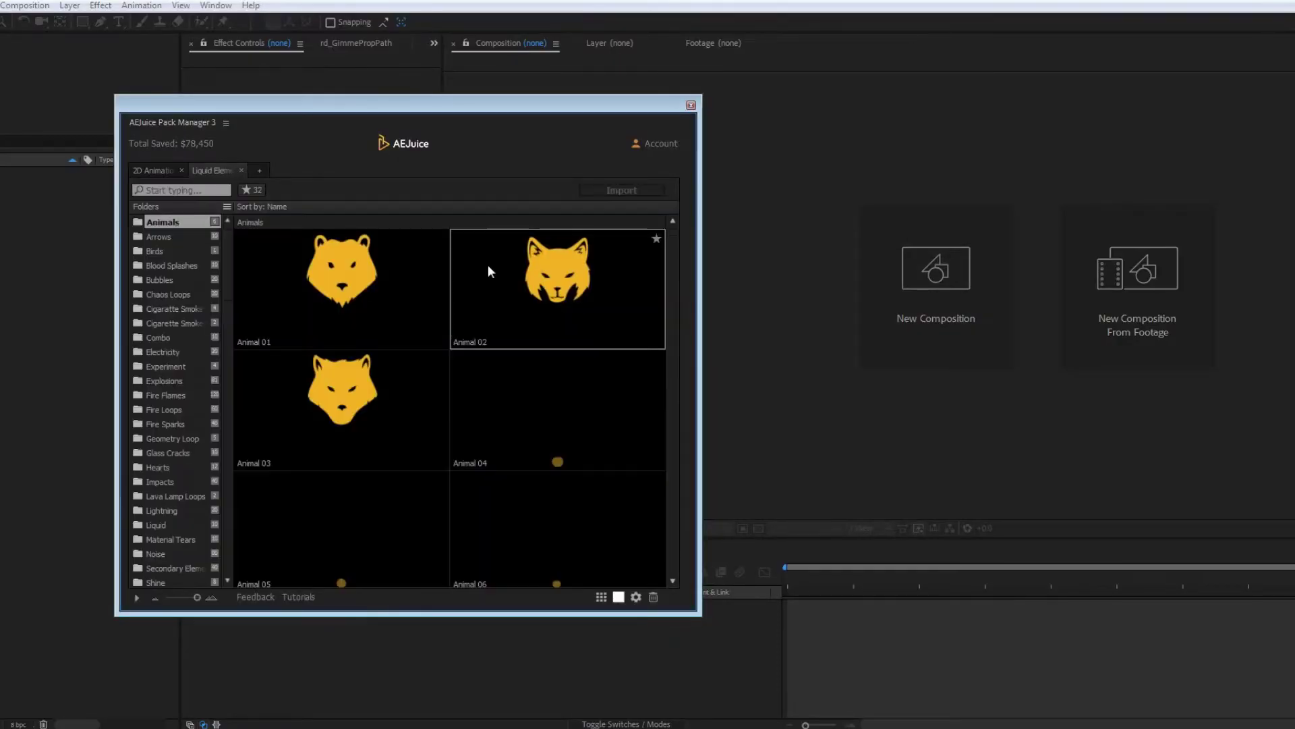
click(259, 172)
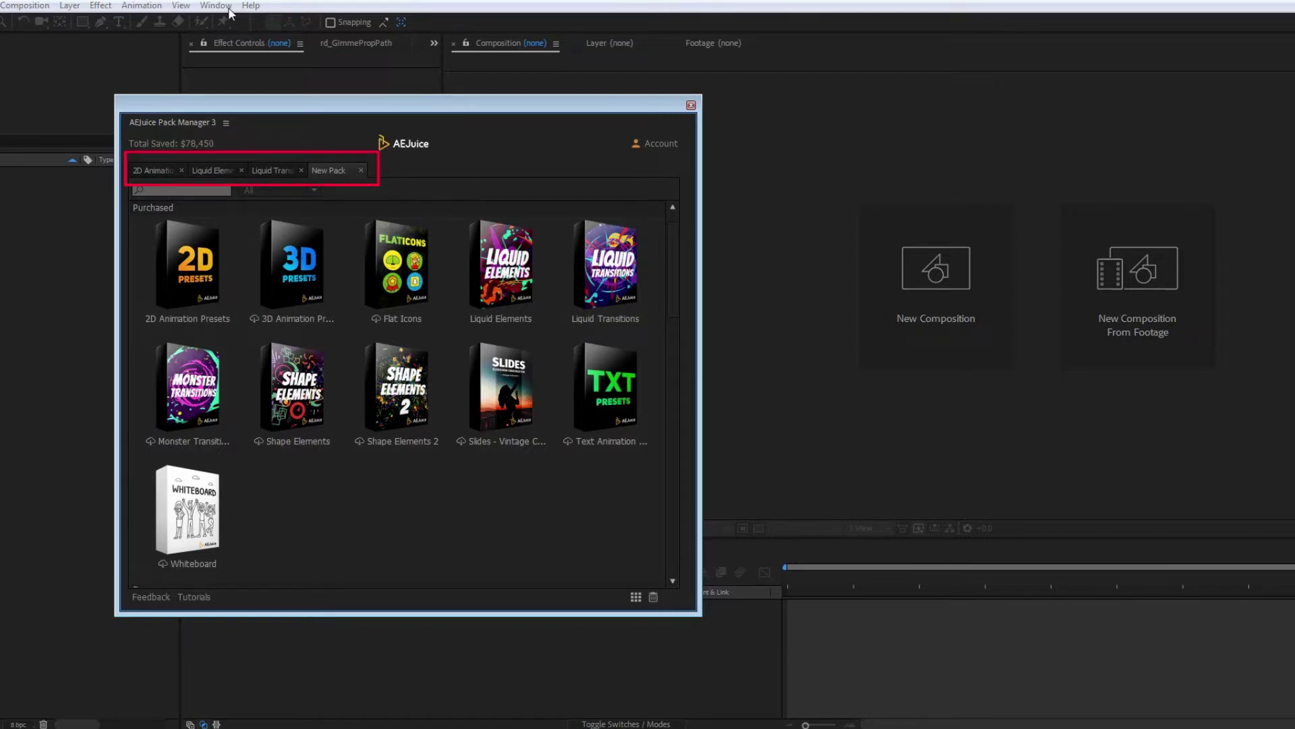
Review the Pack Manager launch shortcut setting, keep the default, and return to the Liquid Elements tab
click(654, 142)
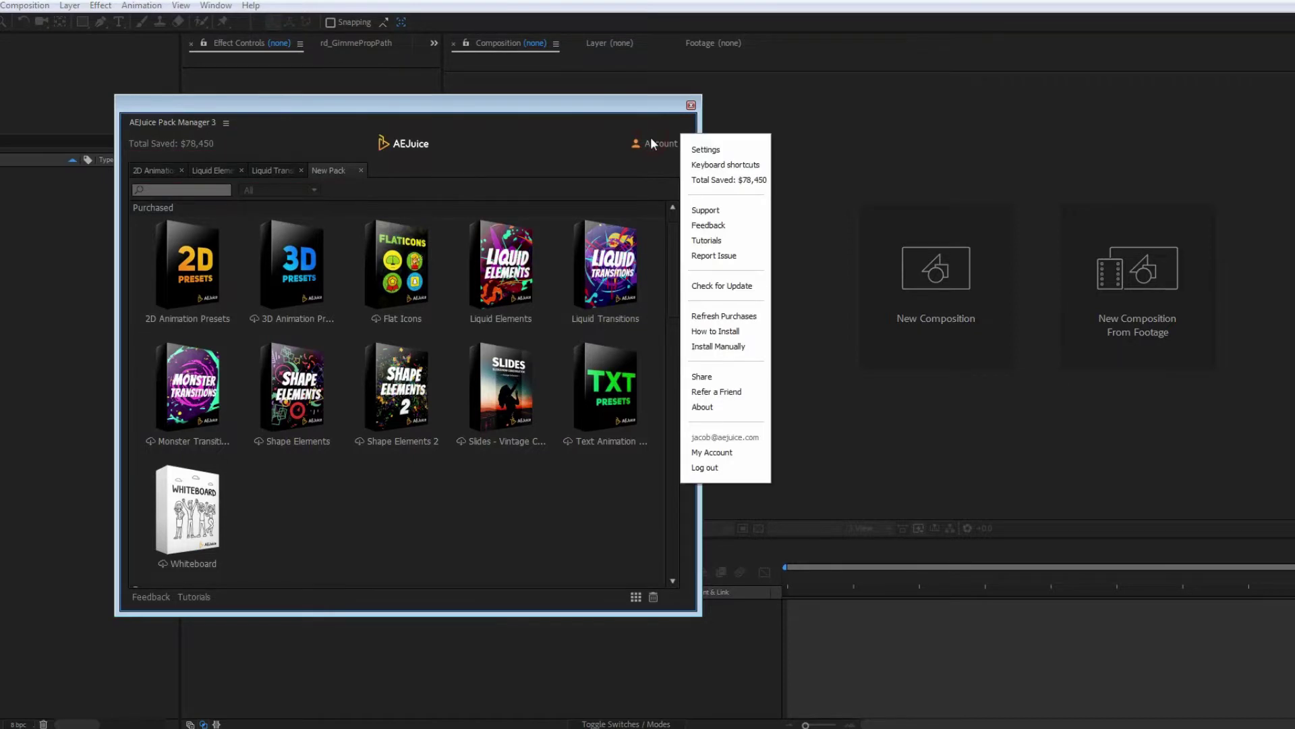
click(695, 147)
click(819, 329)
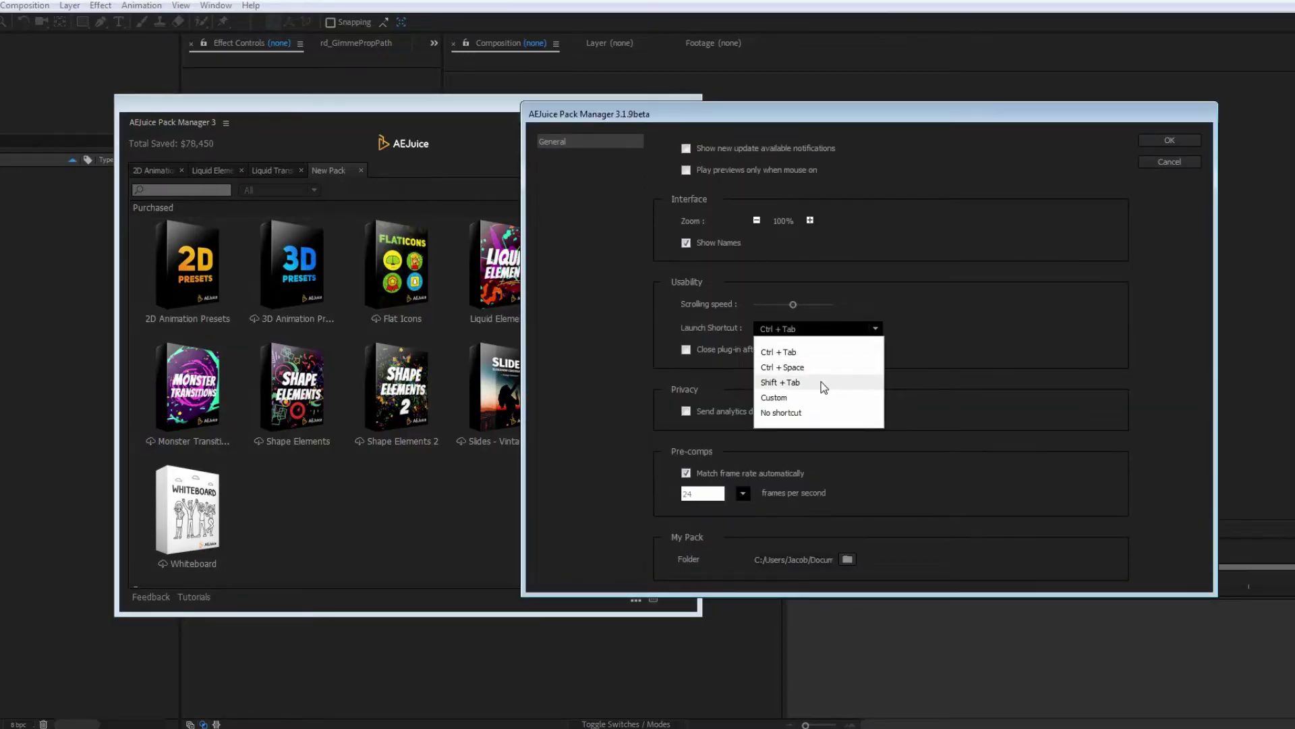
click(815, 352)
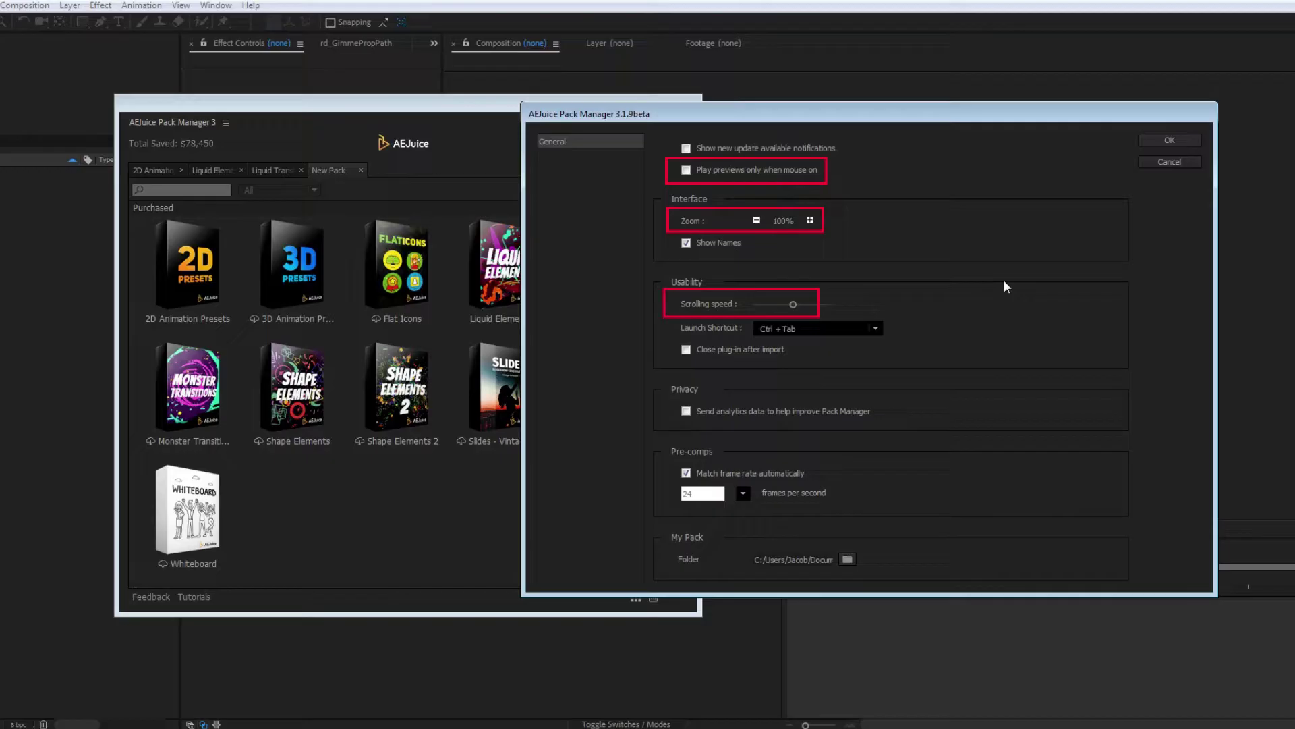
click(1170, 140)
click(213, 170)
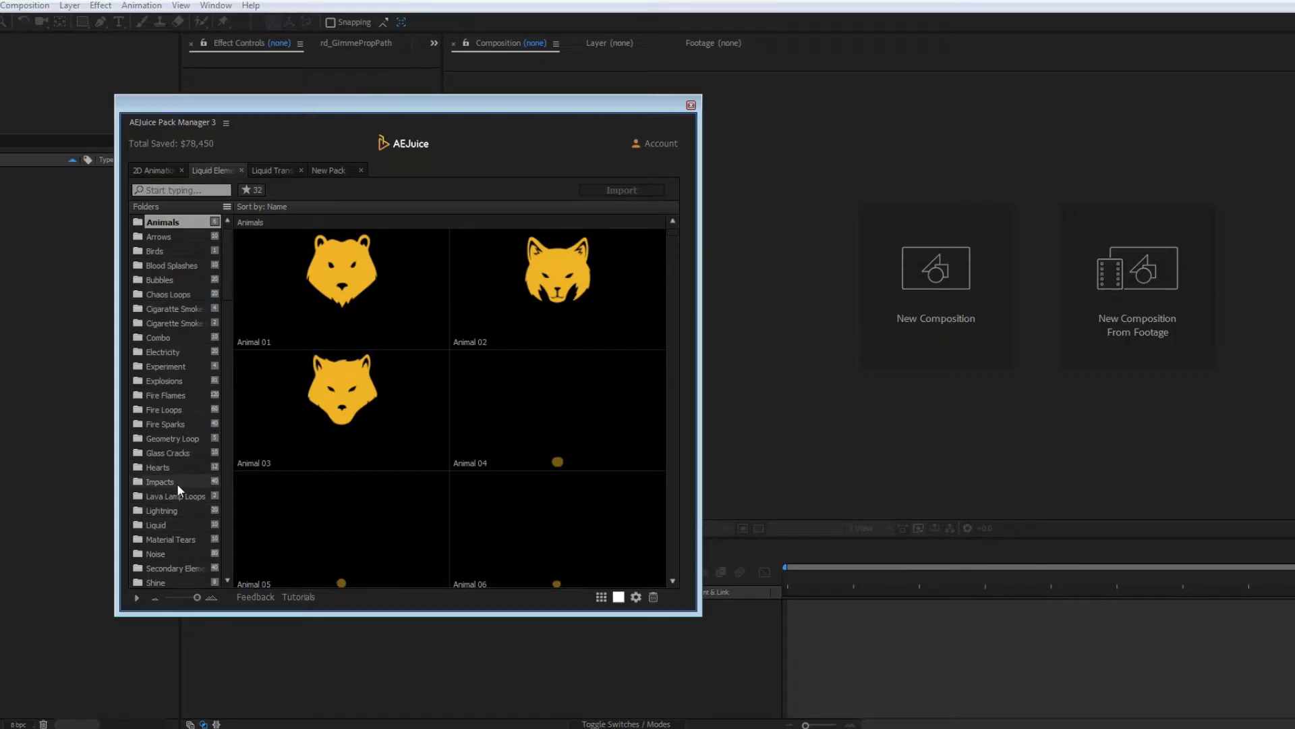
Add Bubble 01 from the Bubbles folder and Basic Transition 01 from Liquid Transitions to the composition
click(160, 279)
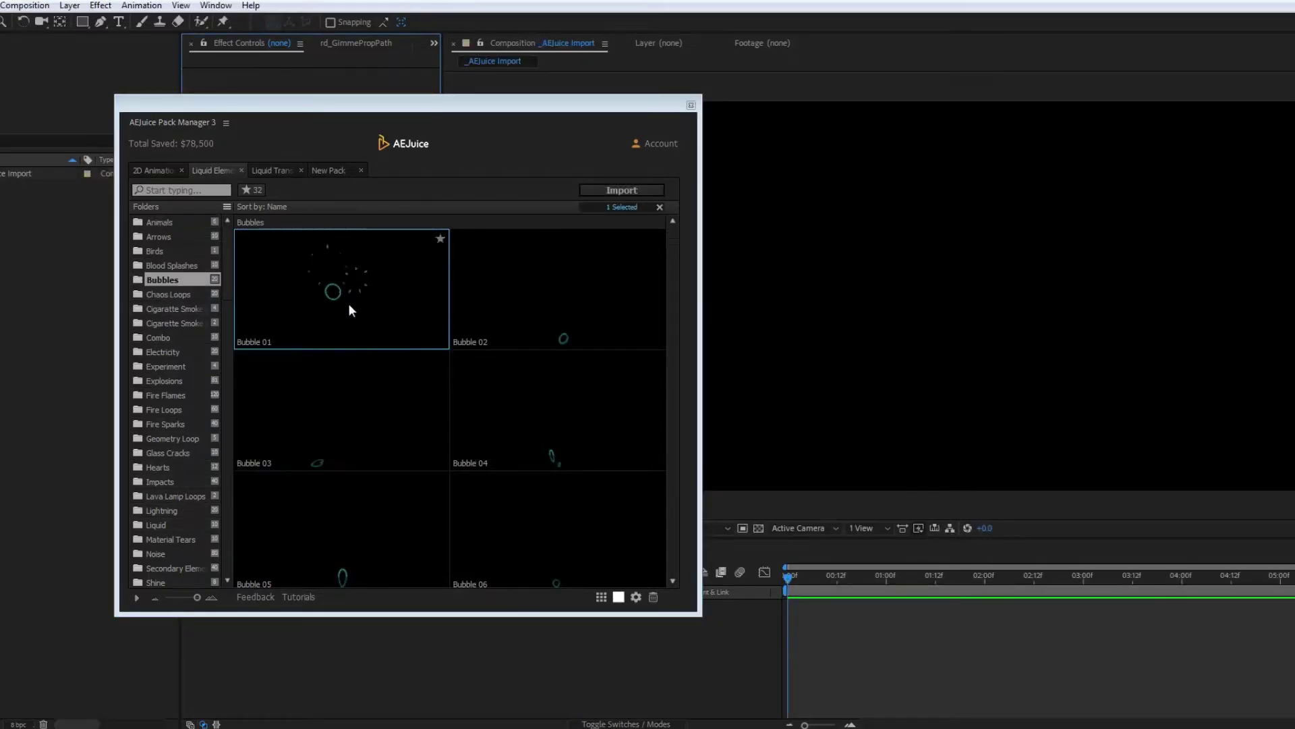
drag(348, 302, 1149, 173)
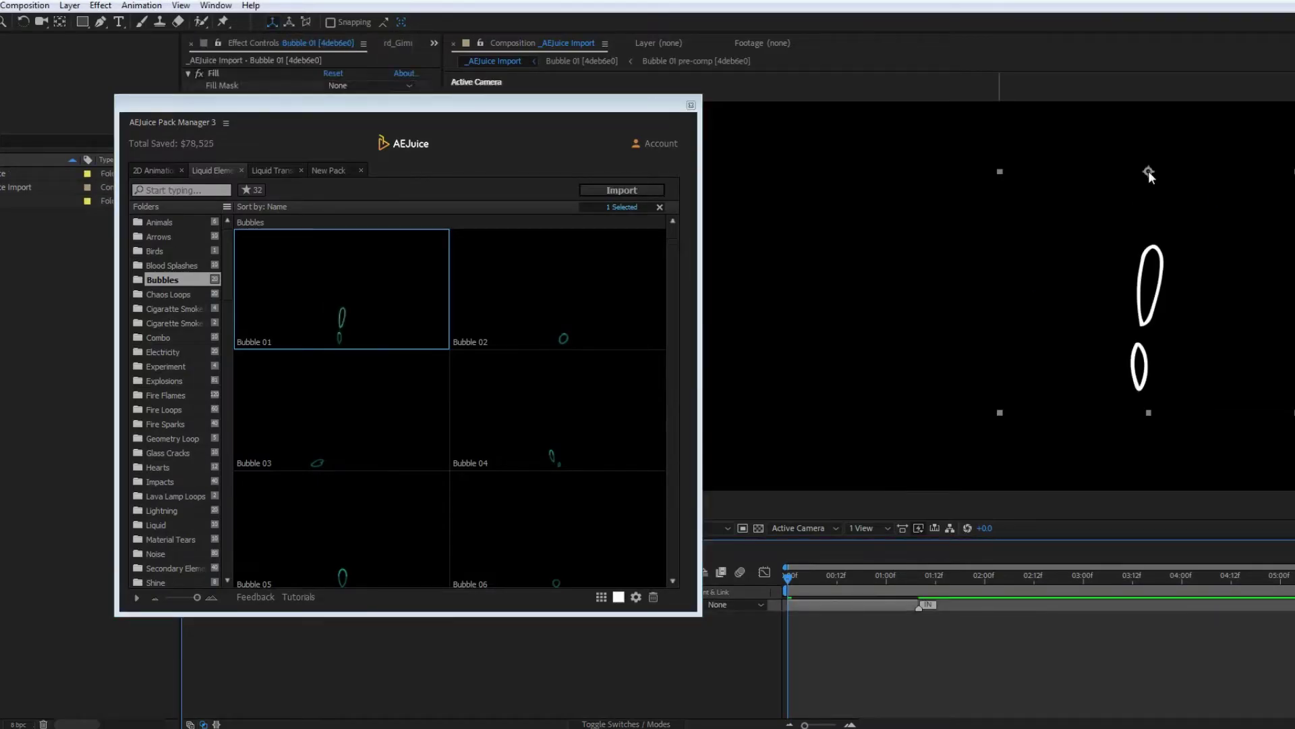
drag(788, 578, 878, 581)
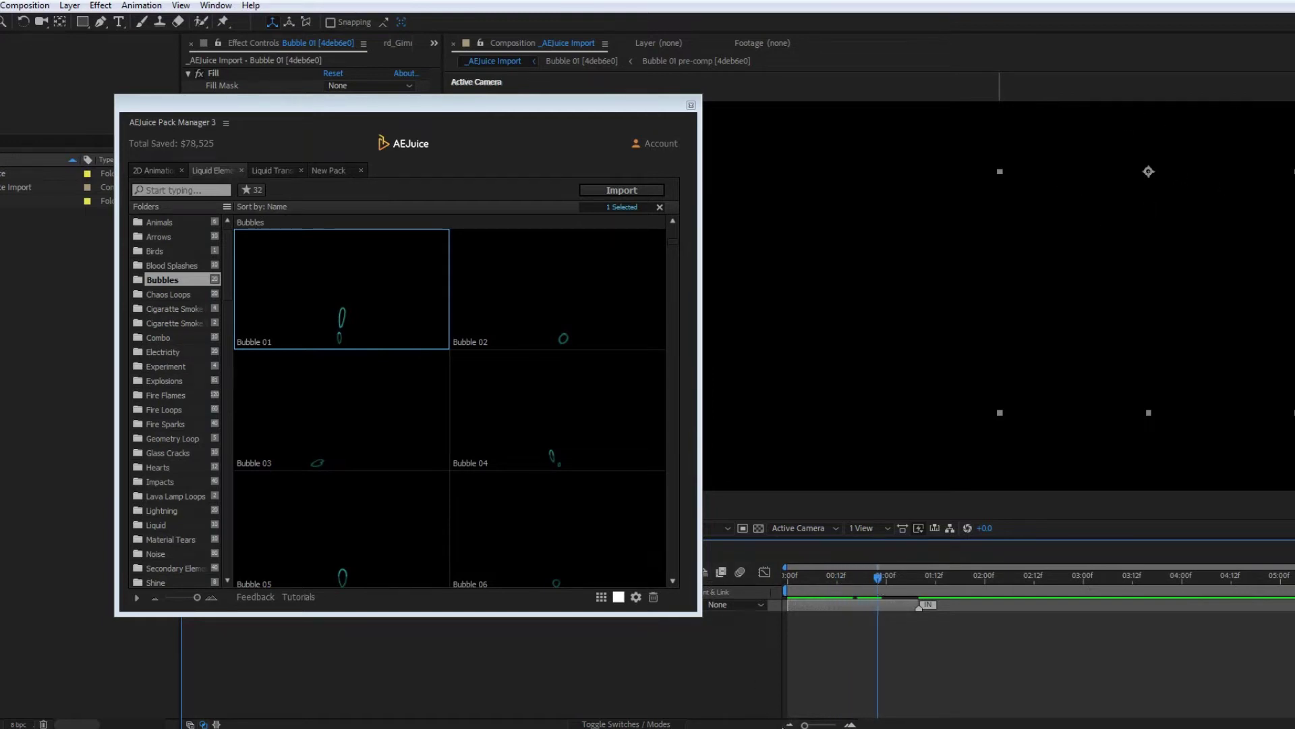
click(276, 170)
drag(325, 291, 1192, 125)
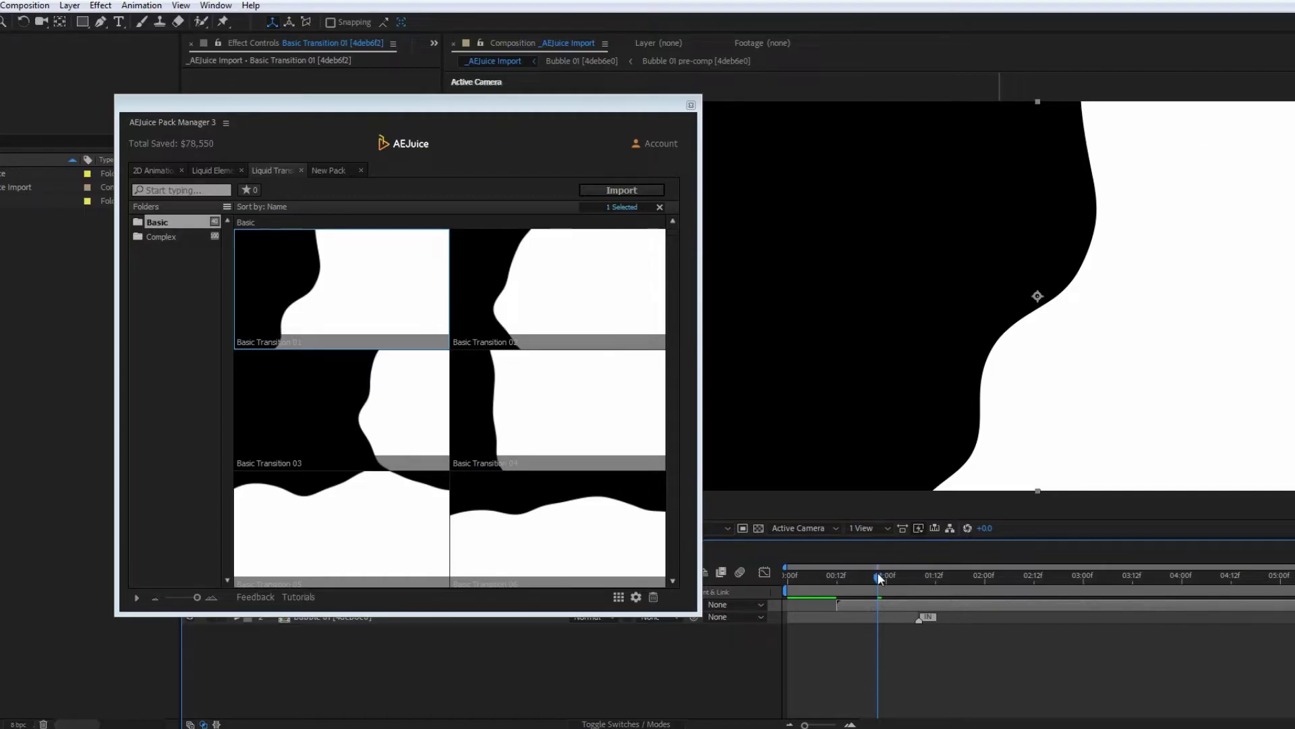
Add Noise 02 through Noise 05 from the Liquid Elements Noise folder to the composition
mouse_move(879, 578)
mouse_down()
mouse_move(953, 588)
mouse_move(890, 593)
mouse_up()
click(212, 170)
click(157, 553)
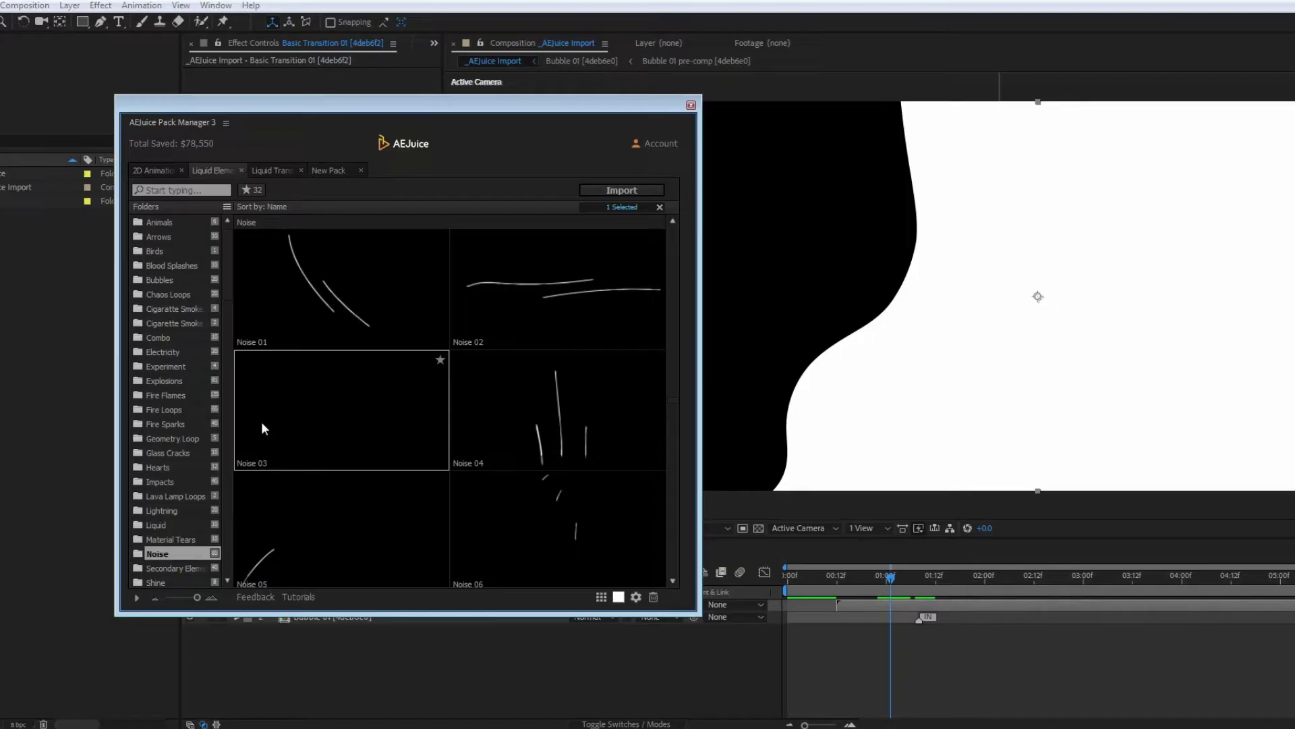
click(329, 514)
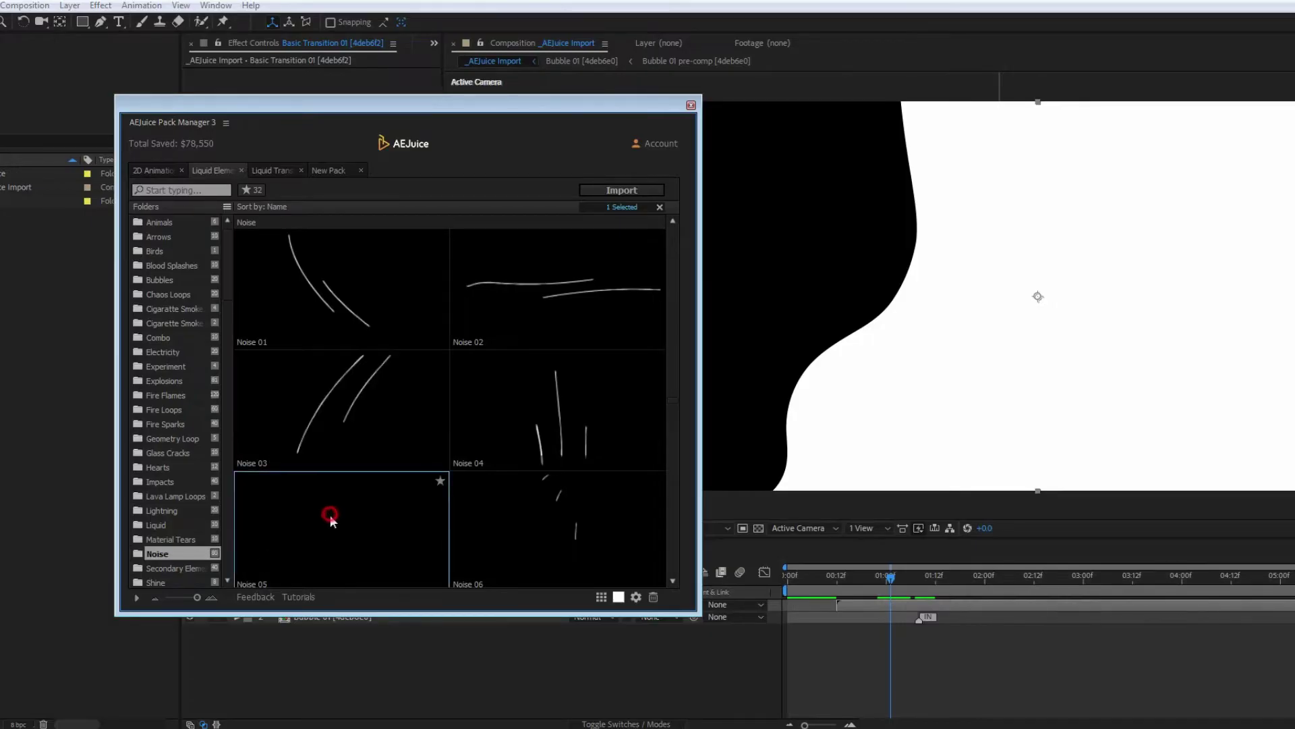
shift+click(521, 313)
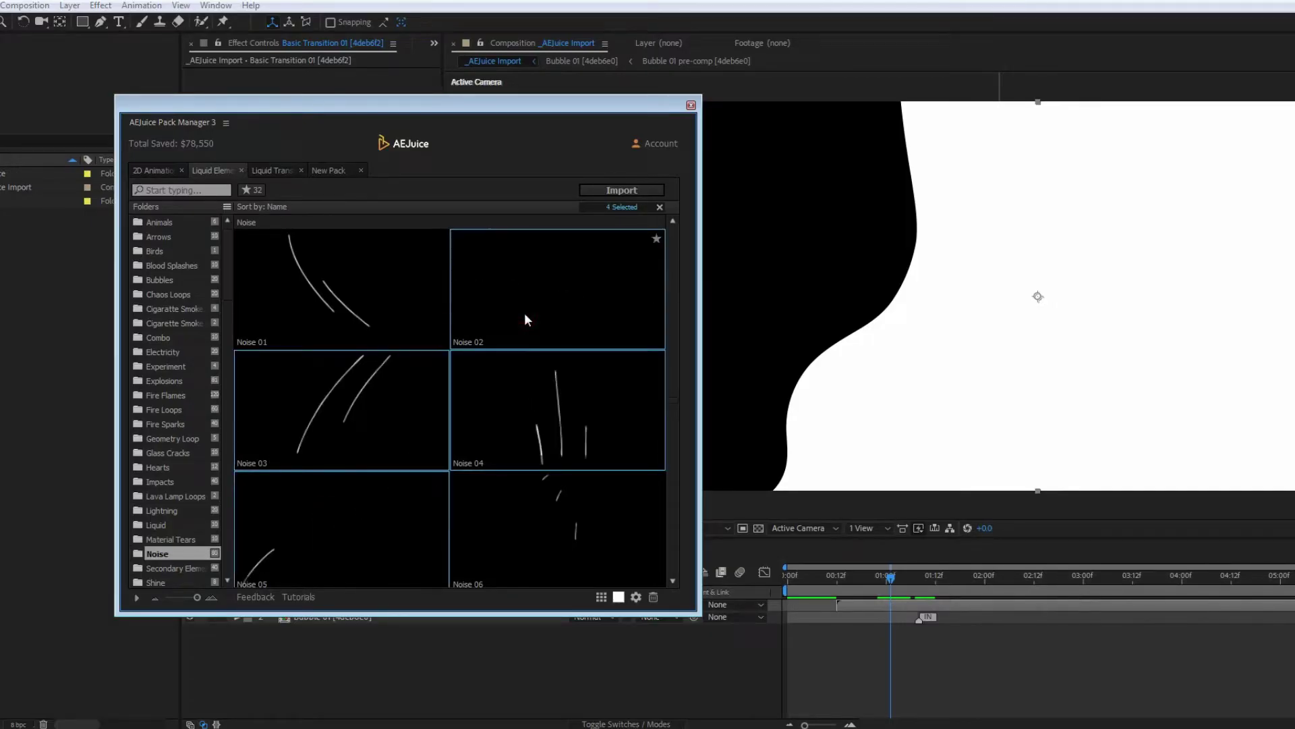
click(579, 267)
drag(585, 269, 853, 254)
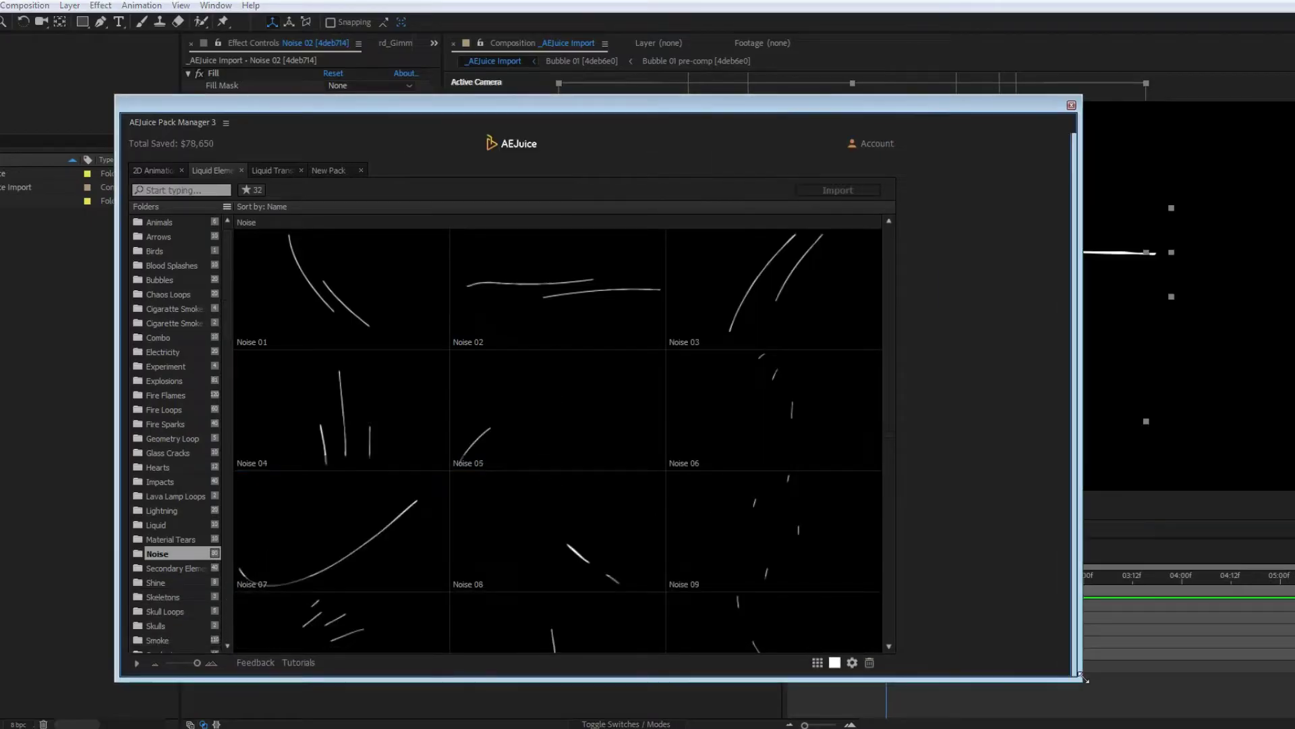
Widen the Pack Manager, shrink and animate the thumbnails, scroll to Explosions, and hide folders
click(196, 699)
drag(196, 698, 182, 695)
click(137, 694)
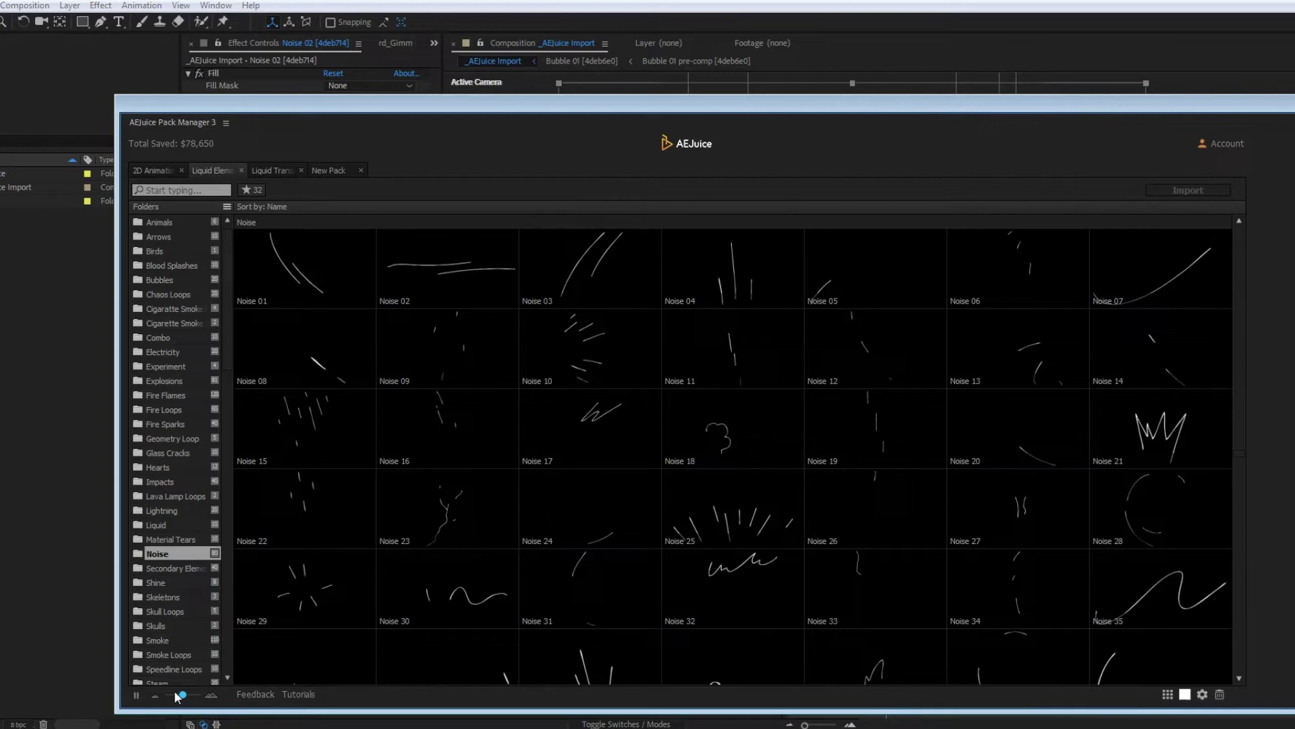
drag(182, 695, 175, 695)
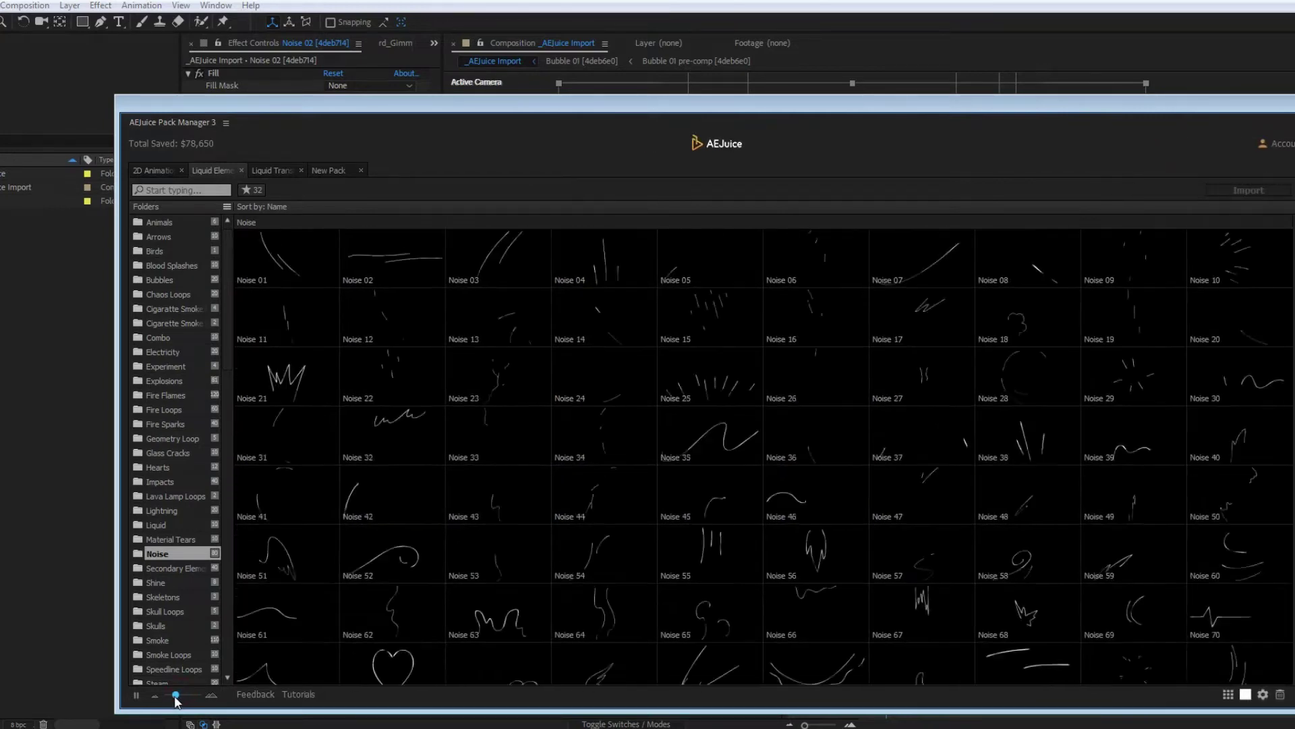
scroll(577, 564, down, 15)
scroll(573, 564, up, 13)
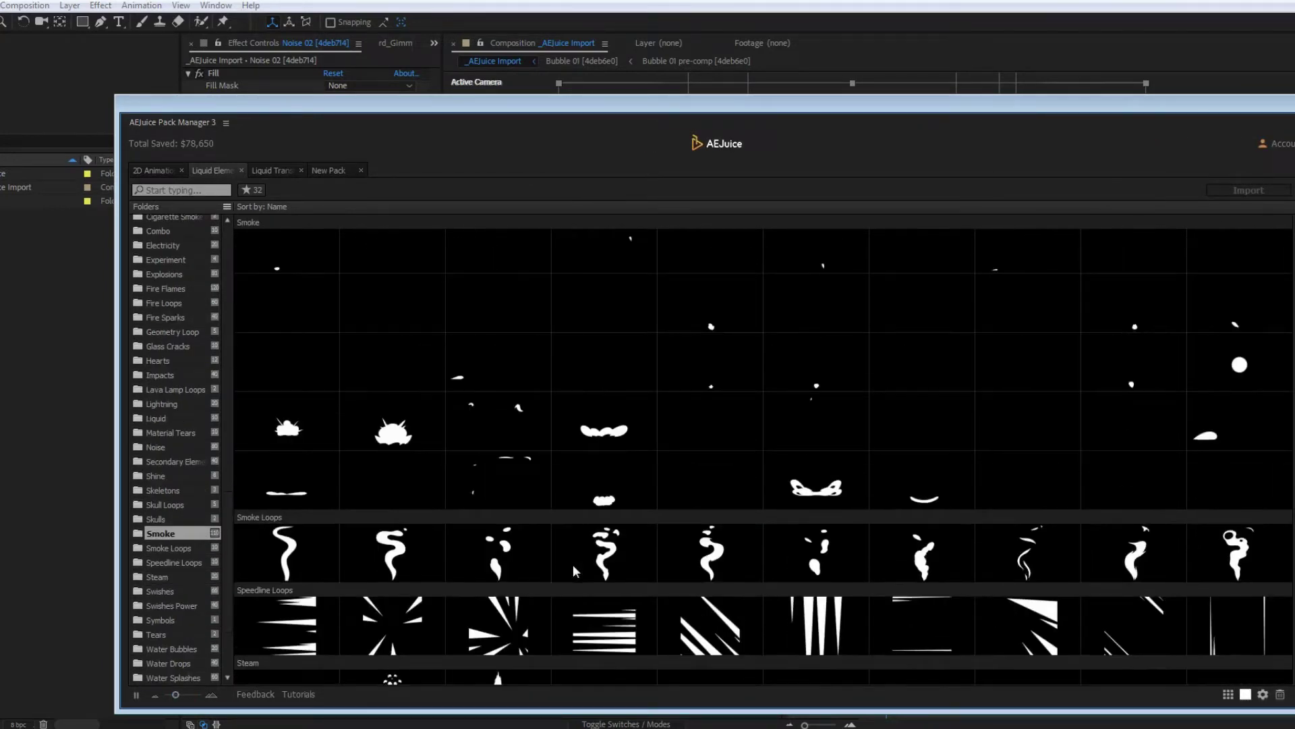
scroll(435, 487, up, 10)
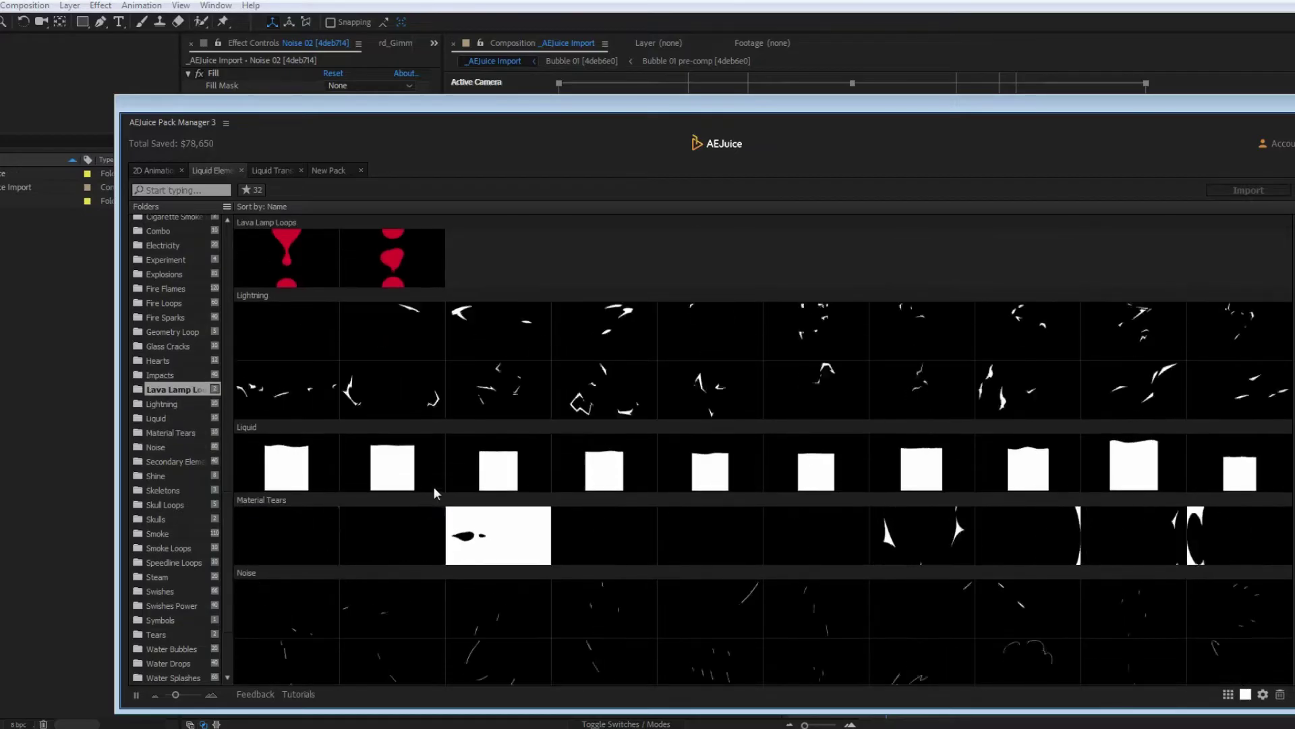
scroll(434, 487, up, 8)
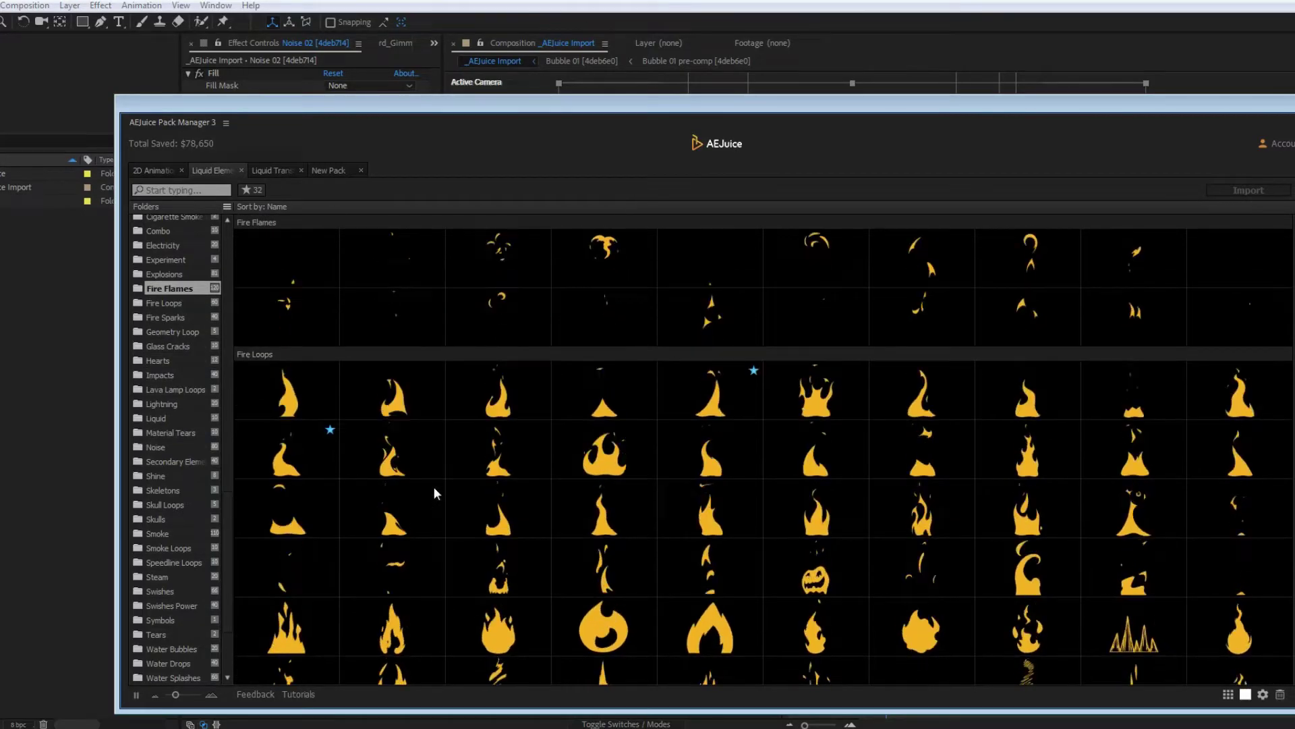
click(227, 205)
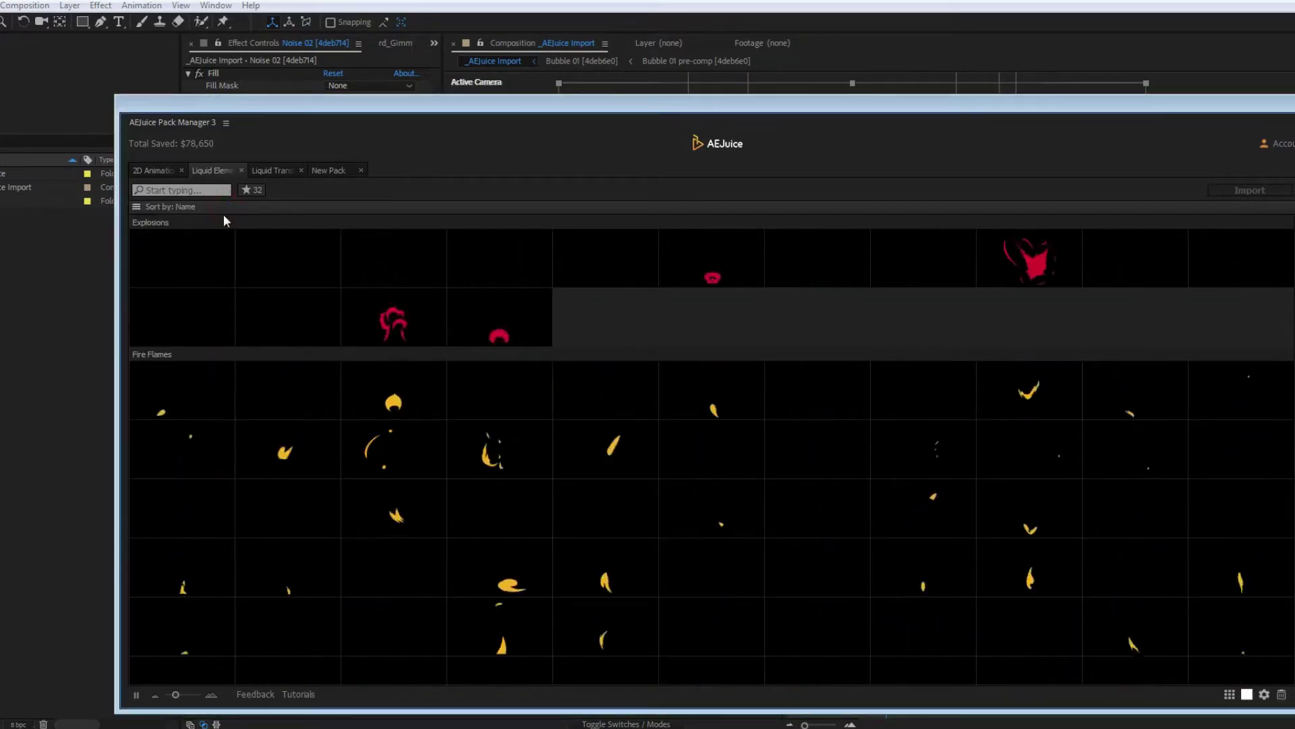
Favourite two more Explosions elements and filter the list to favourites only
click(136, 207)
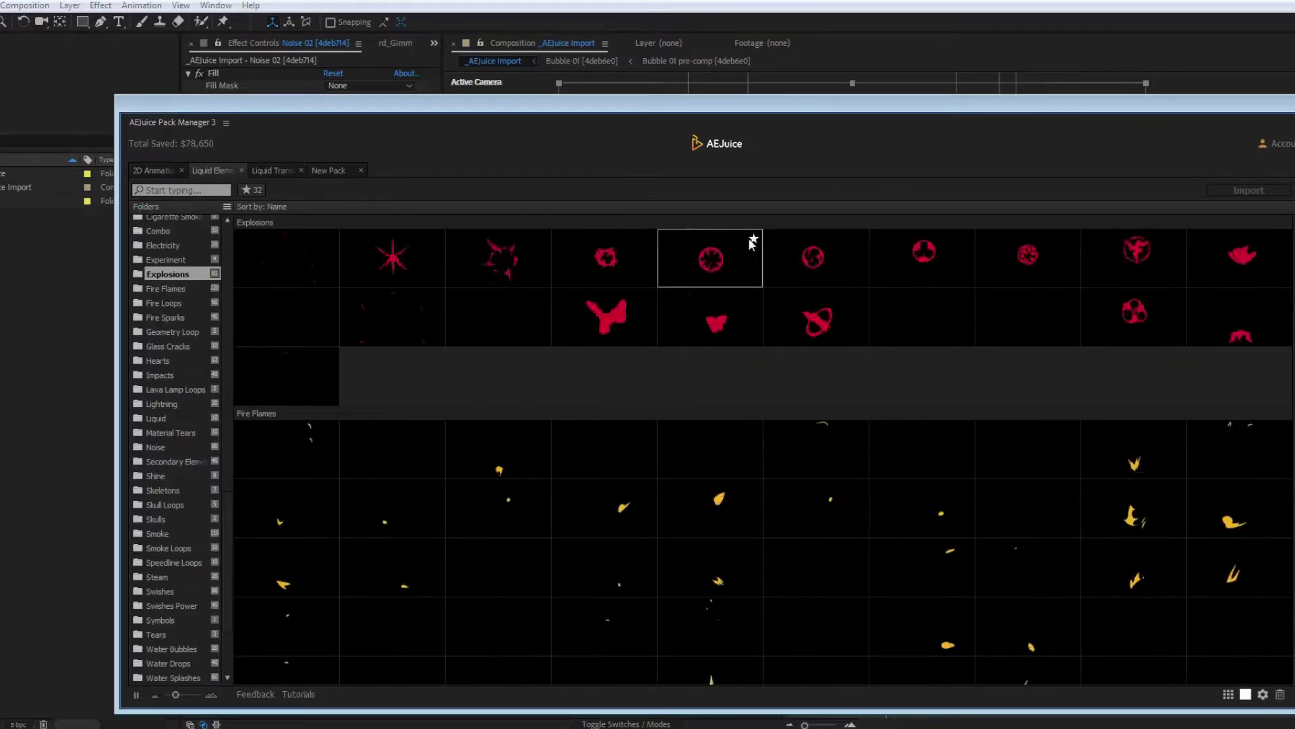
click(753, 240)
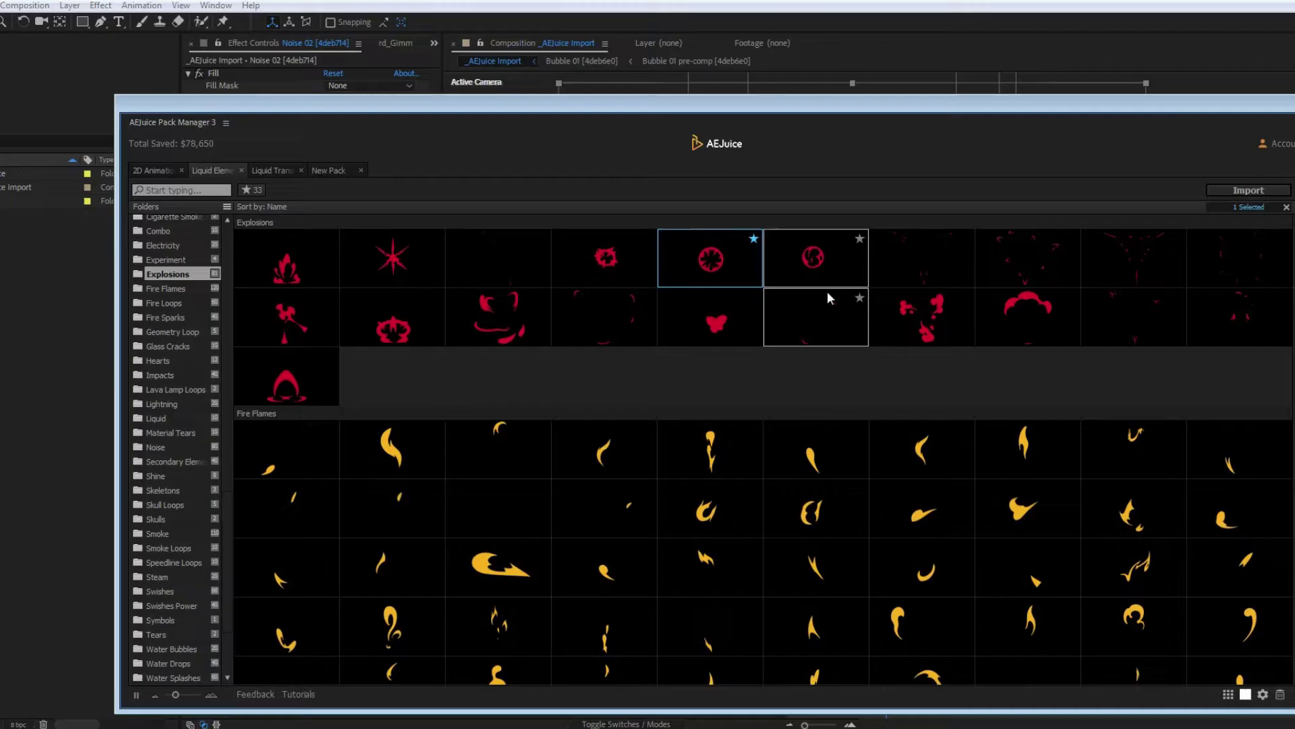
click(860, 298)
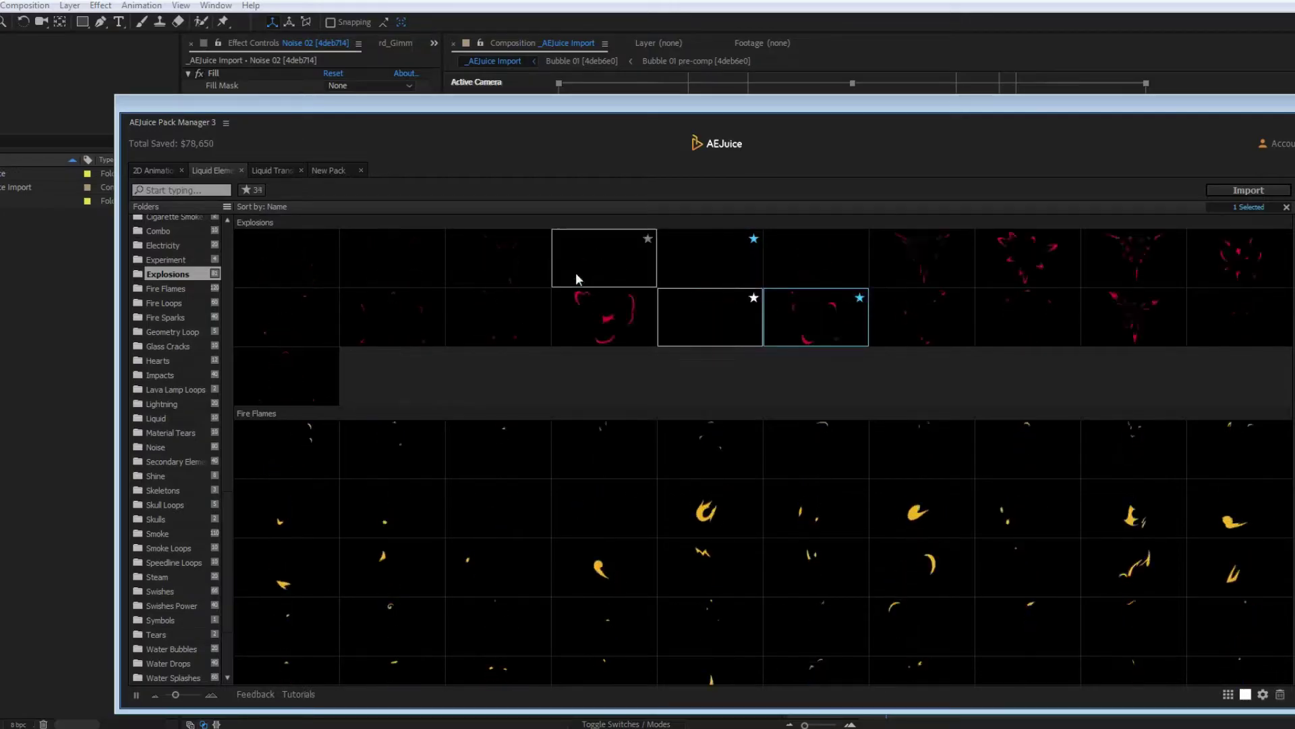
click(257, 192)
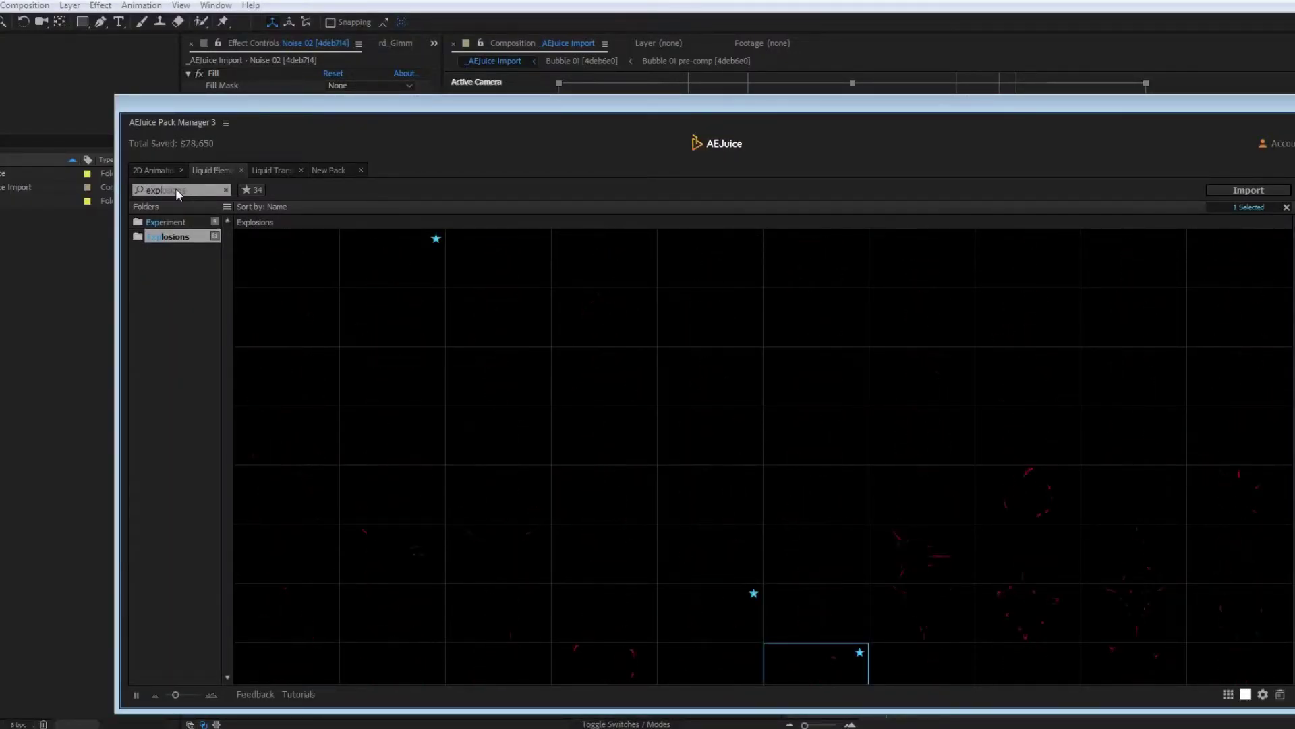
Search 'he' to find the Hearts elements, then clear the search to show all folders
key(BackSpace)
key(BackSpace)
key(BackSpace)
key(BackSpace)
text(he)
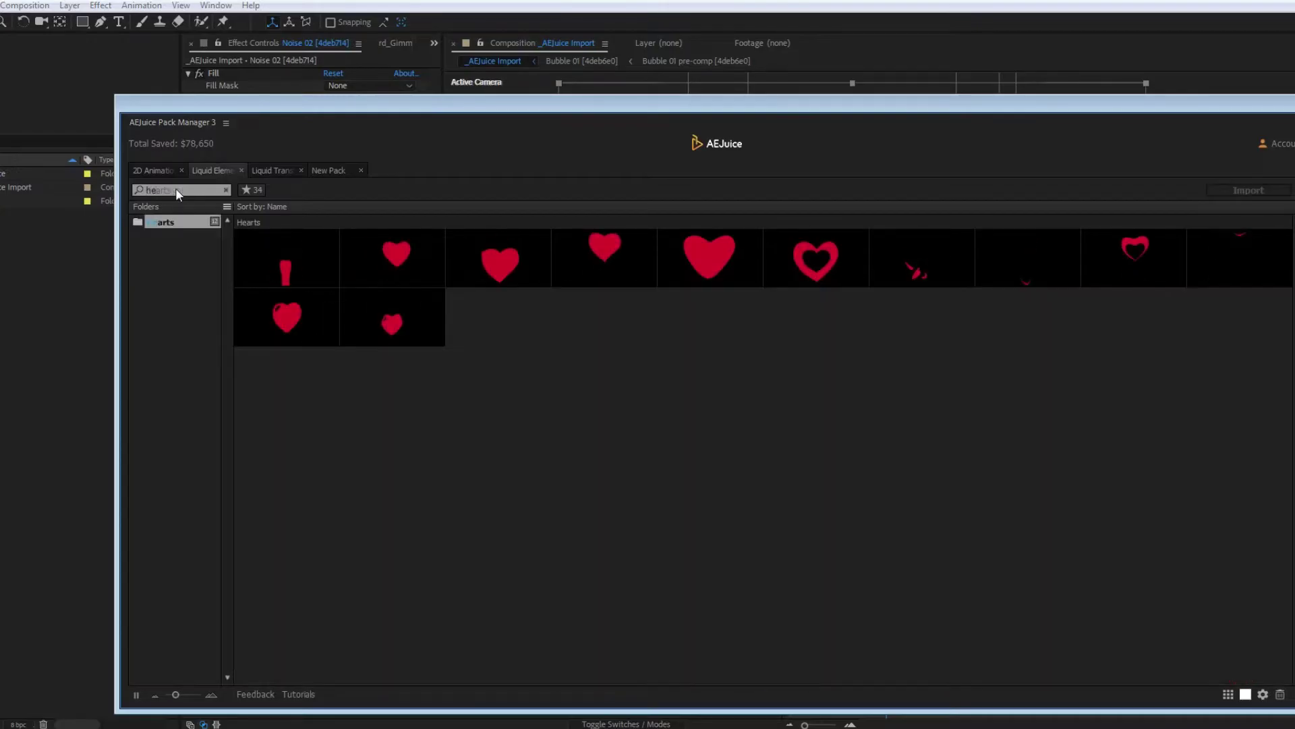
key(BackSpace)
key(BackSpace)
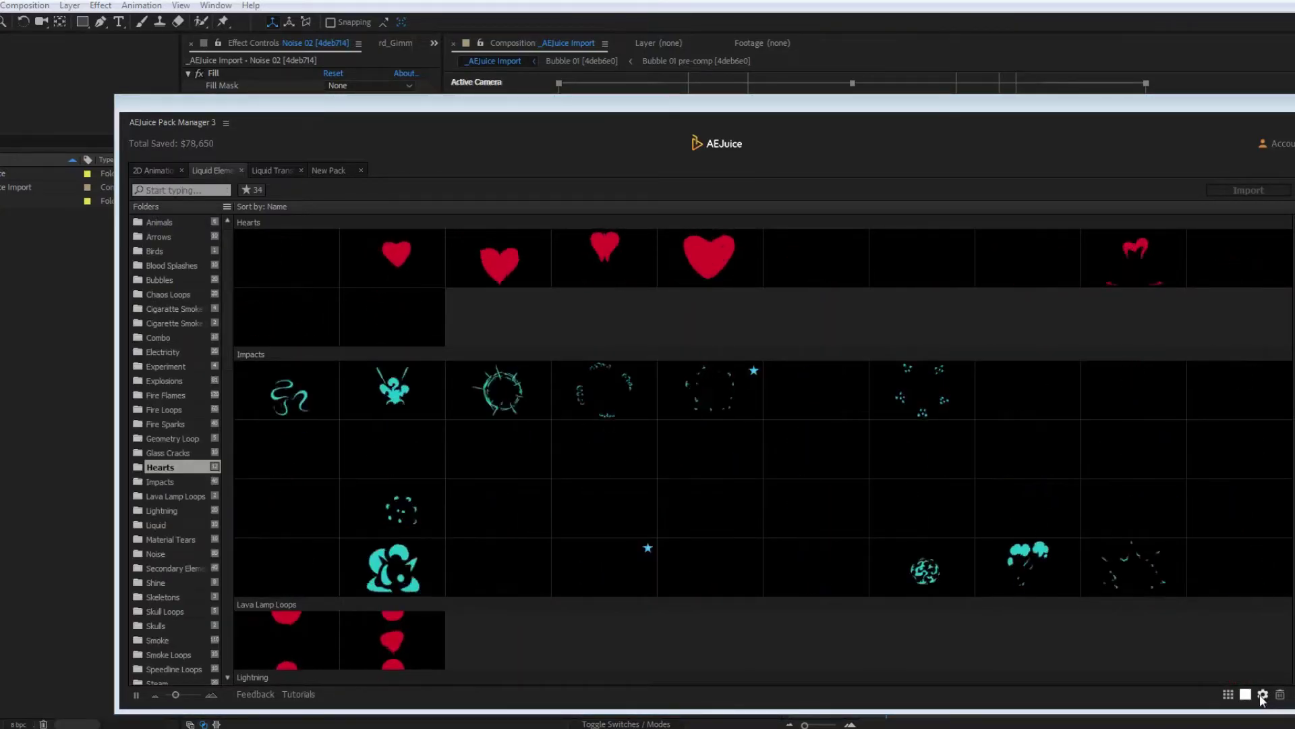
Switch the element colour style to the blue glowing style
click(1262, 696)
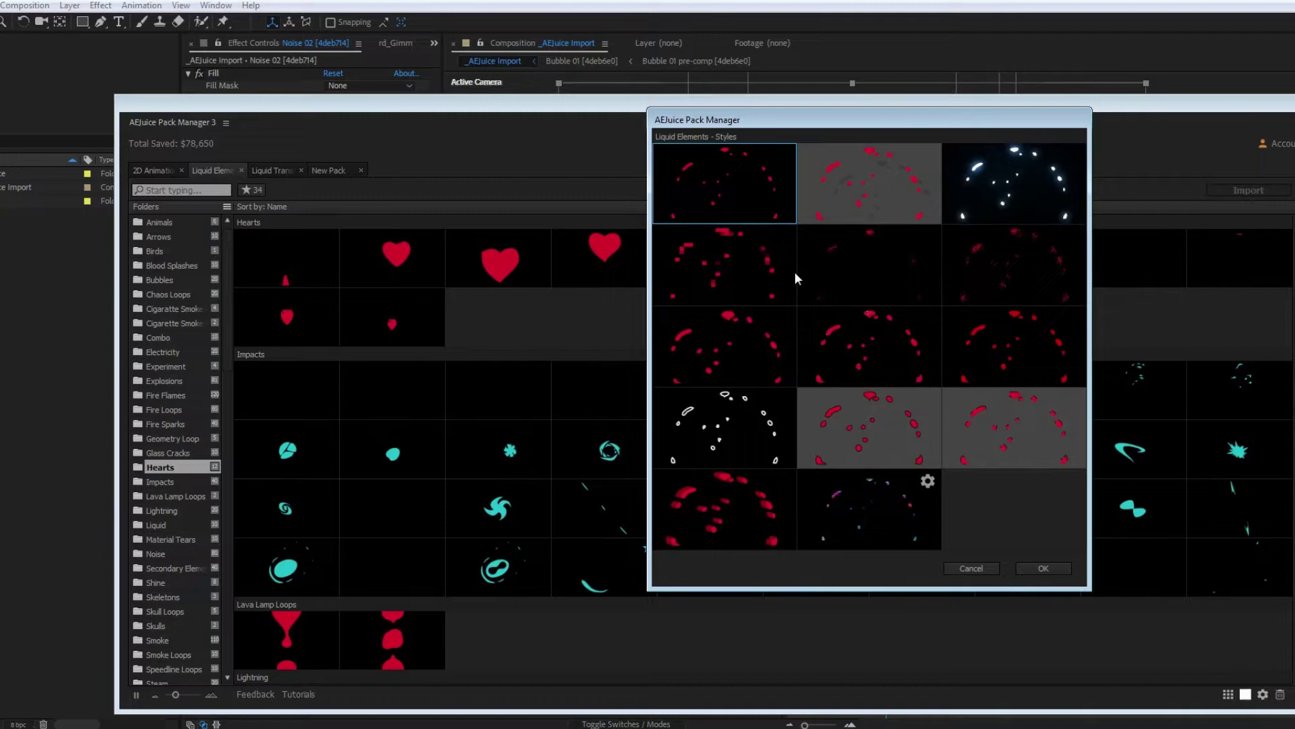
click(972, 188)
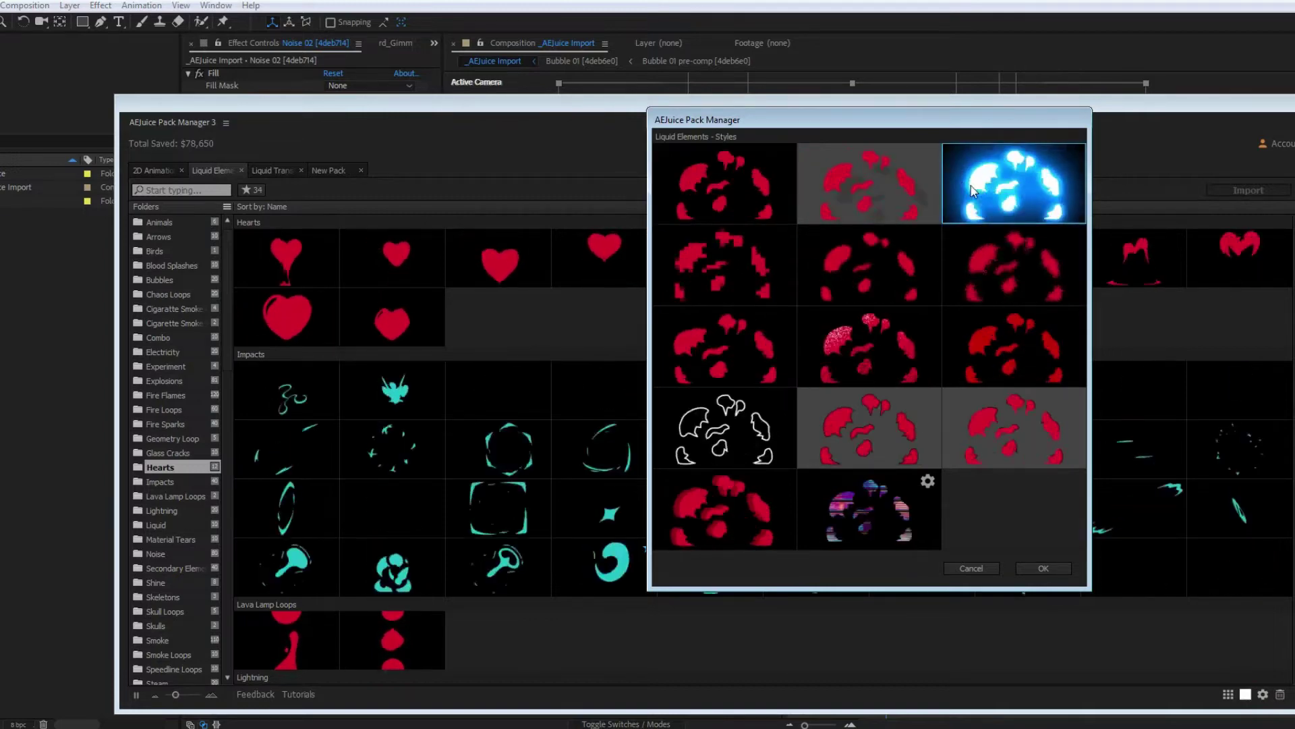
click(1043, 568)
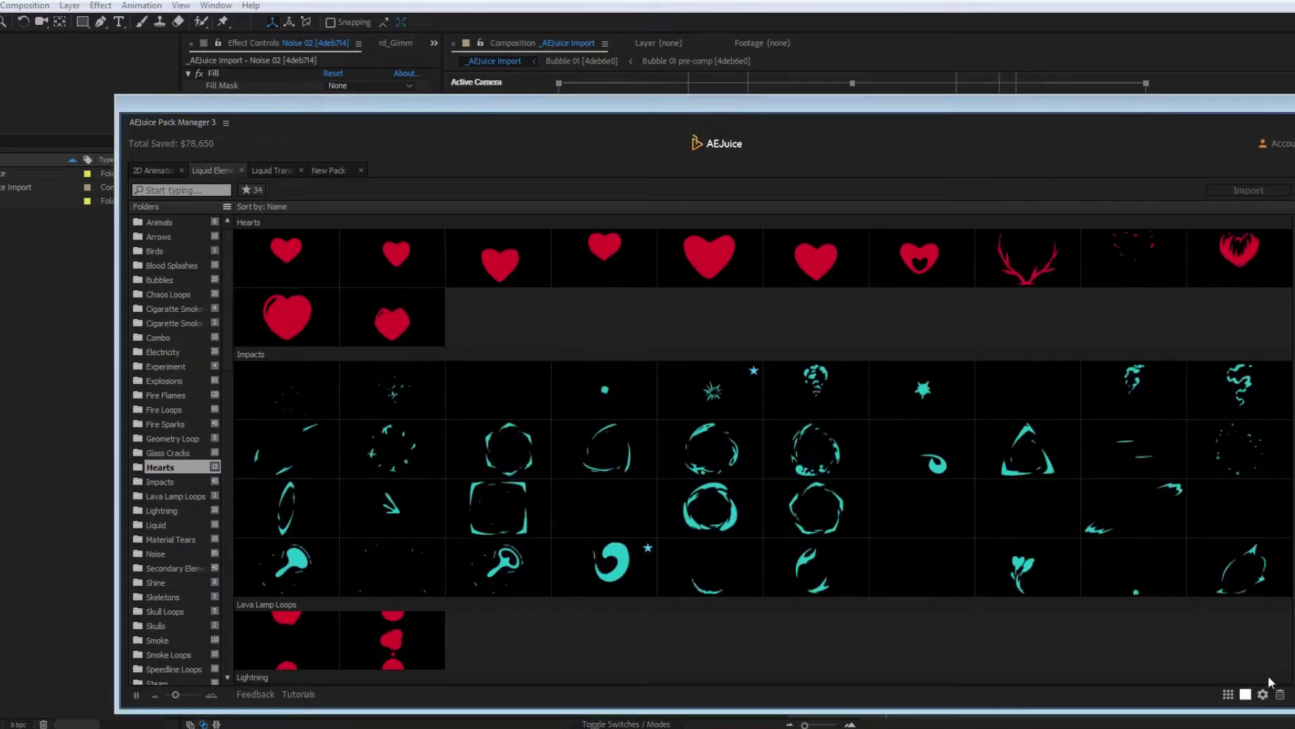
Shrink the Pack Manager, enlarge the Hearts previews, and add Heart 06 to the composition
drag(1292, 710, 795, 577)
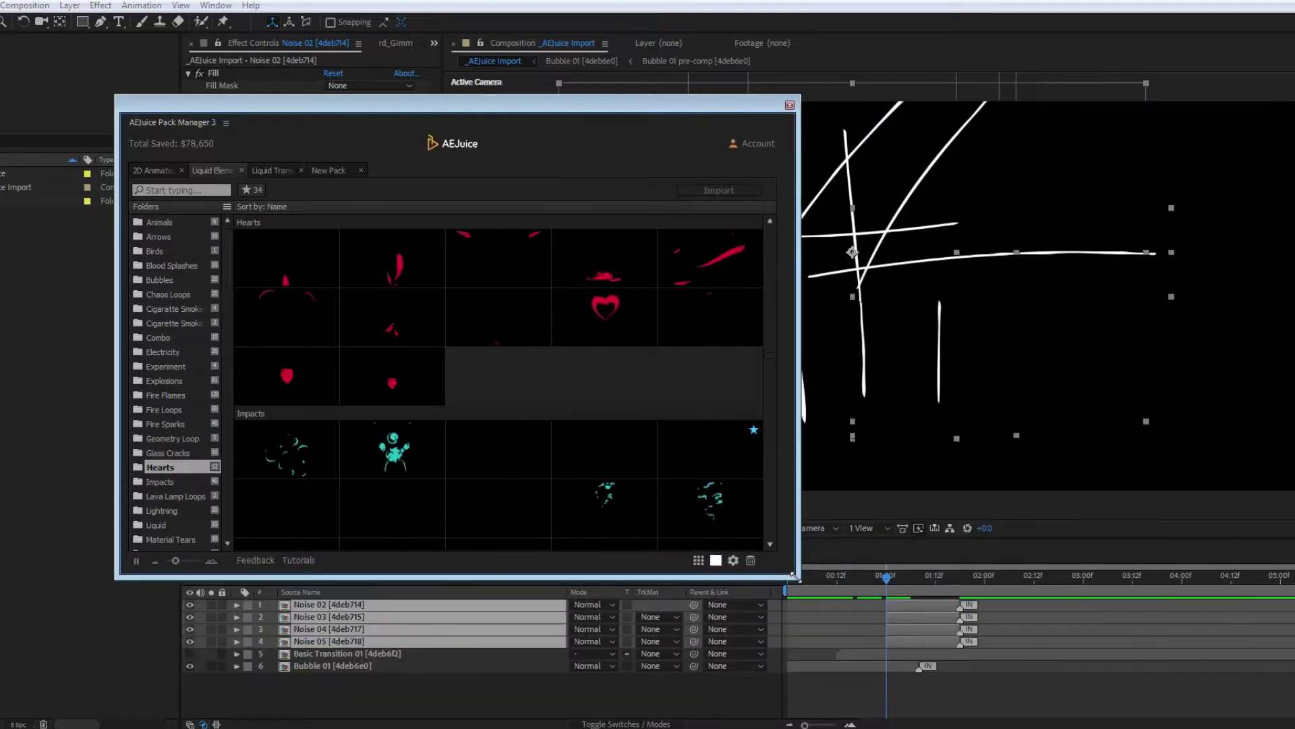
click(175, 561)
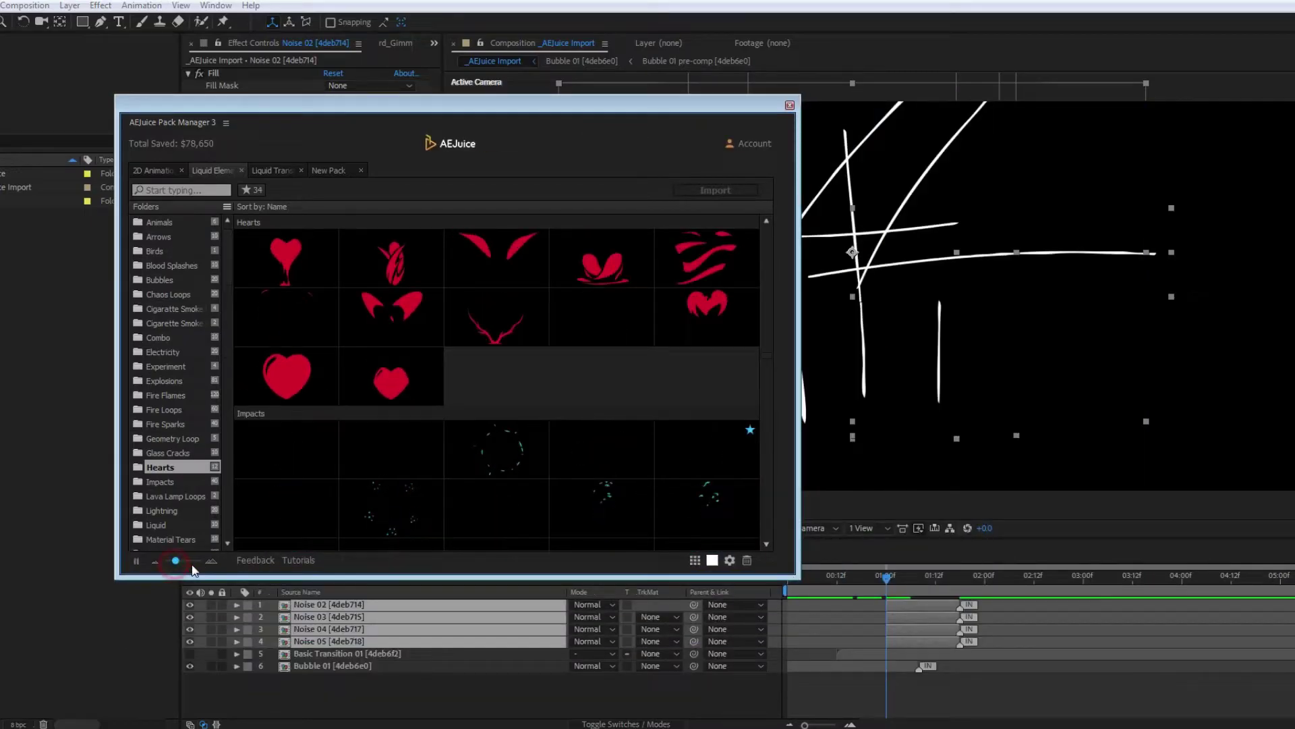
drag(176, 561, 217, 566)
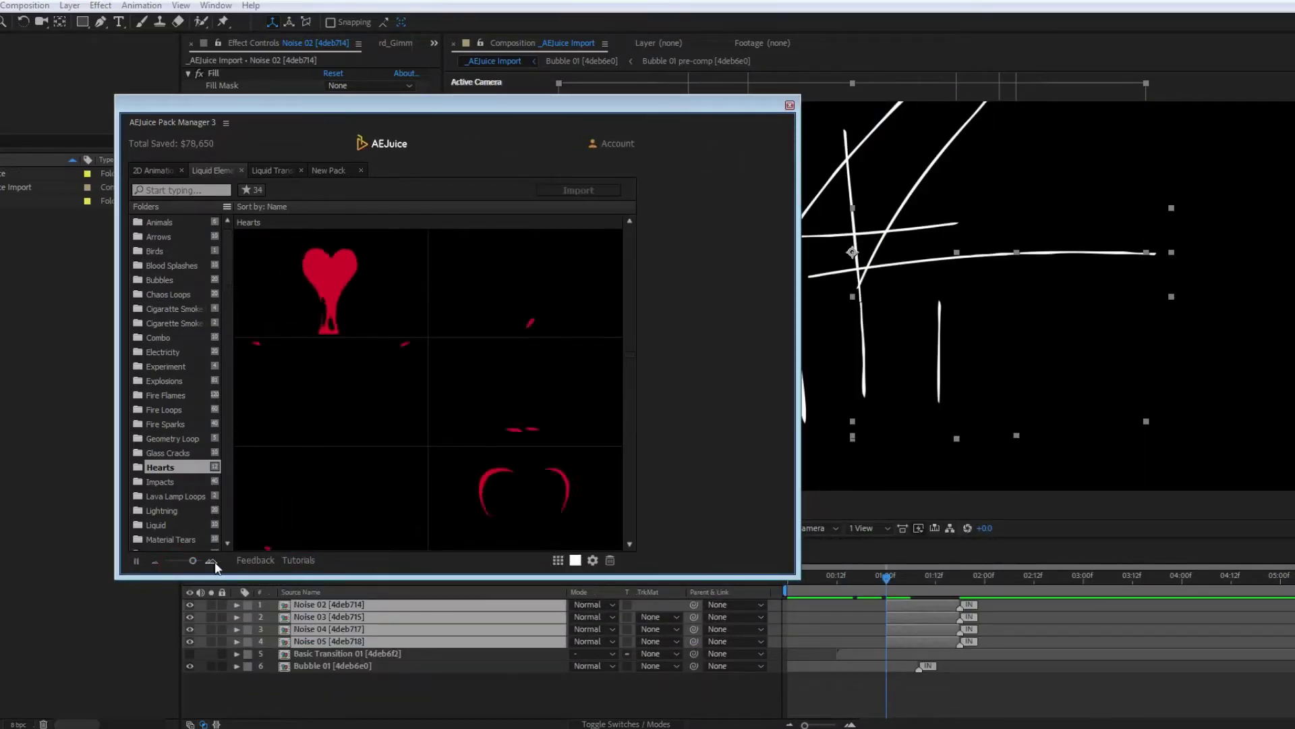
drag(506, 512, 1214, 181)
click(933, 579)
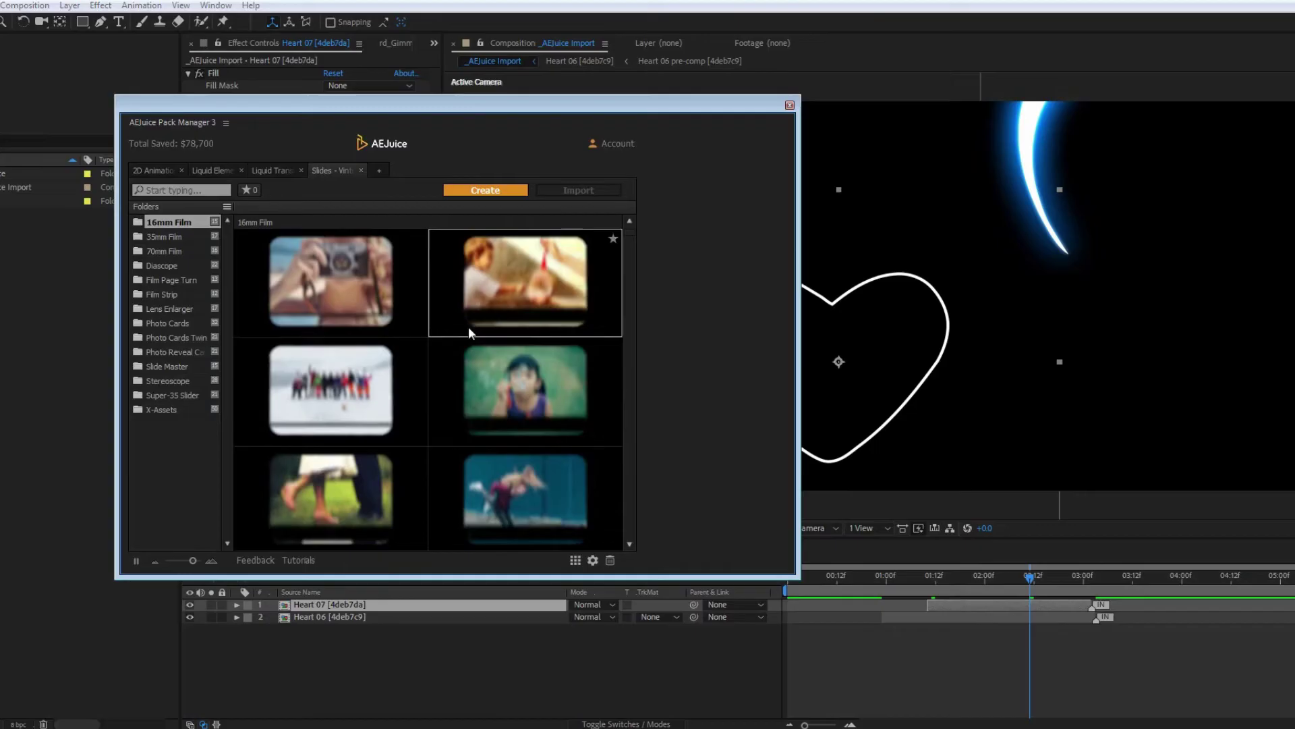
Choose 16mm Film under Create, then apply 239 Position Medium Bounce to Shape Layer 1
click(491, 192)
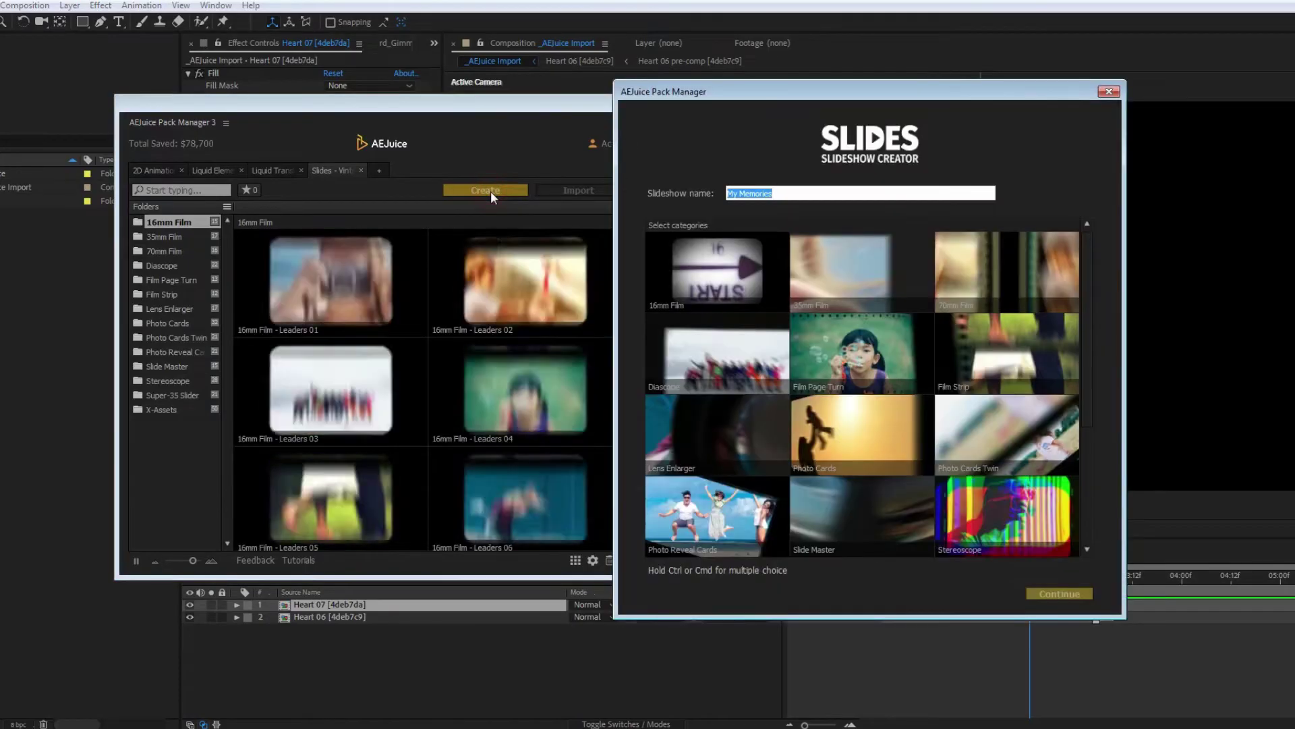
click(708, 276)
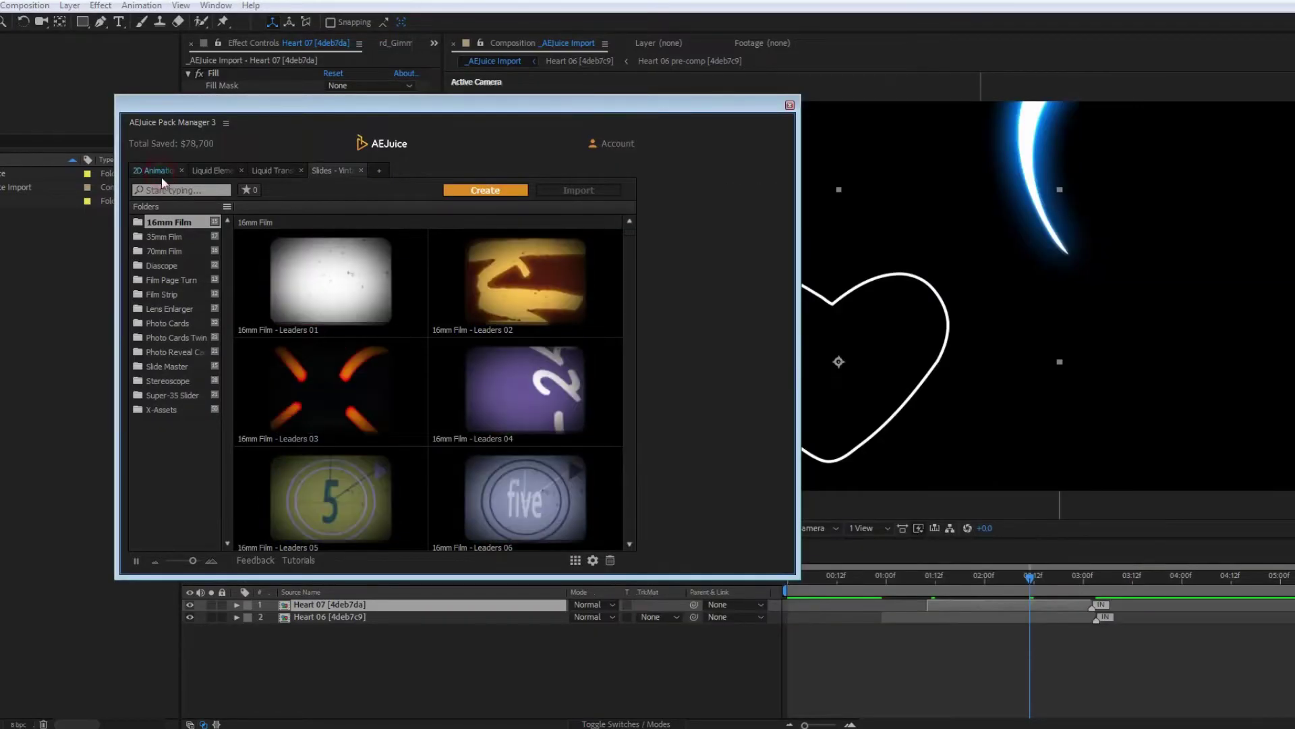
click(157, 173)
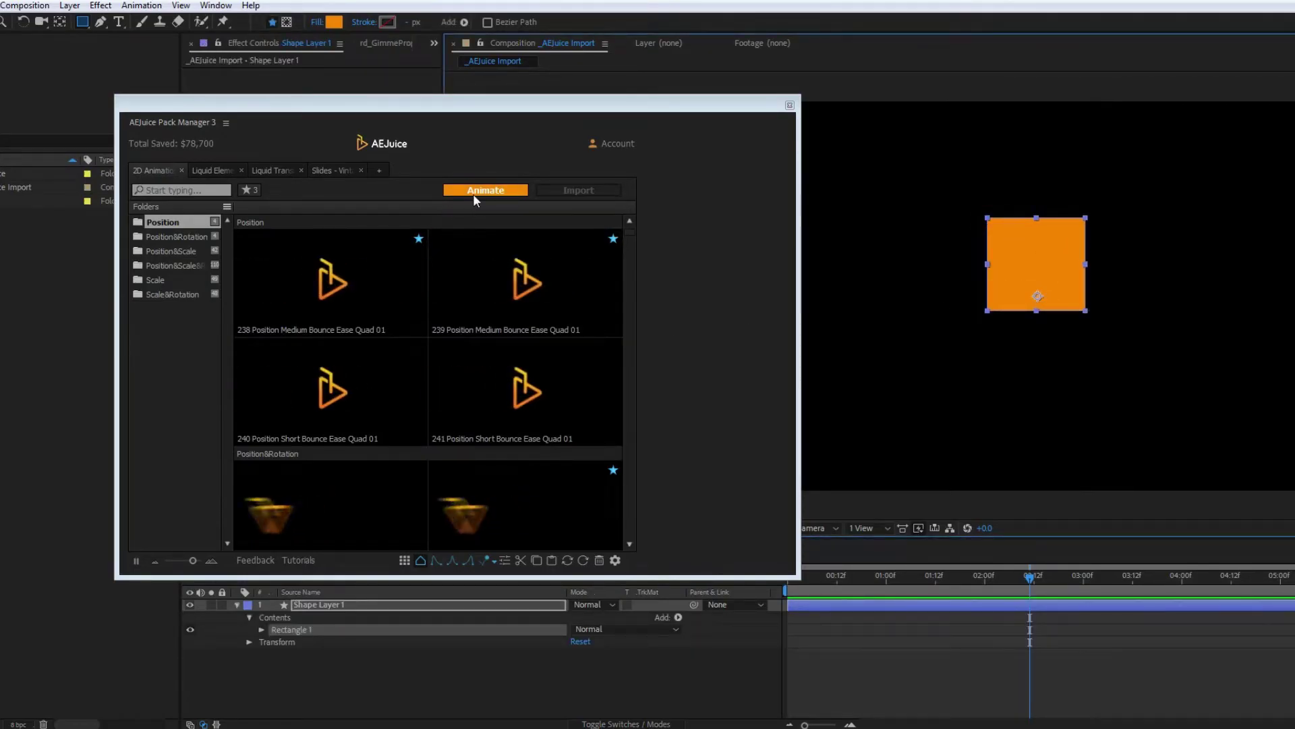
click(474, 194)
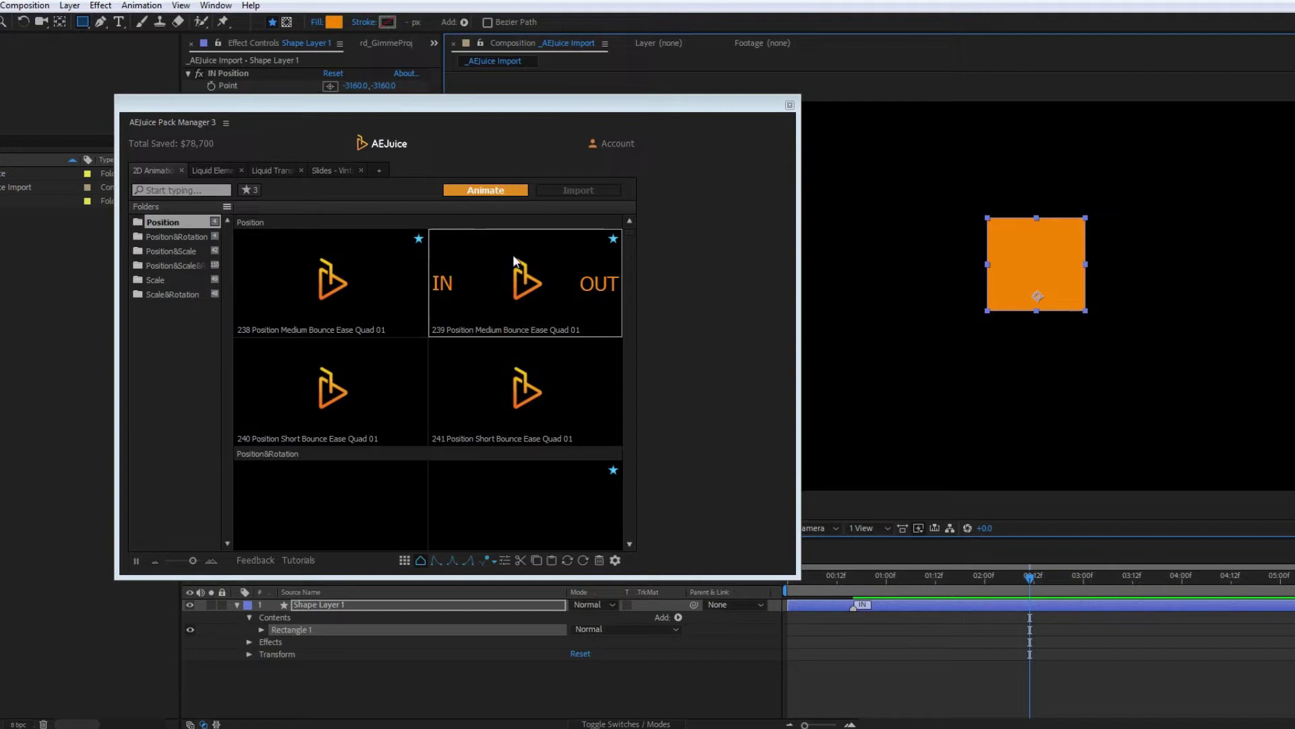
Preview and confirm the bounce-in preset, then open Total Saved from a New Pack tab
mouse_move(862, 575)
mouse_down()
mouse_move(814, 578)
mouse_move(862, 577)
mouse_up()
click(497, 191)
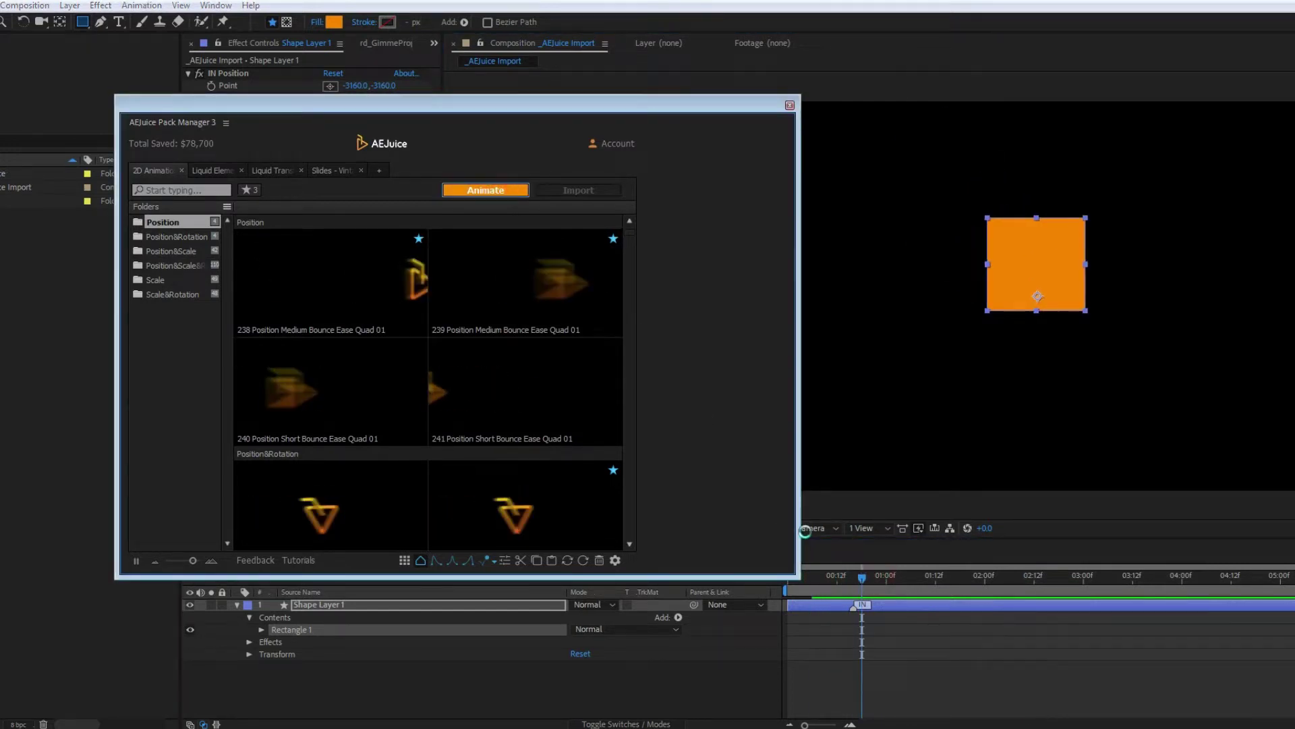
click(379, 170)
click(188, 146)
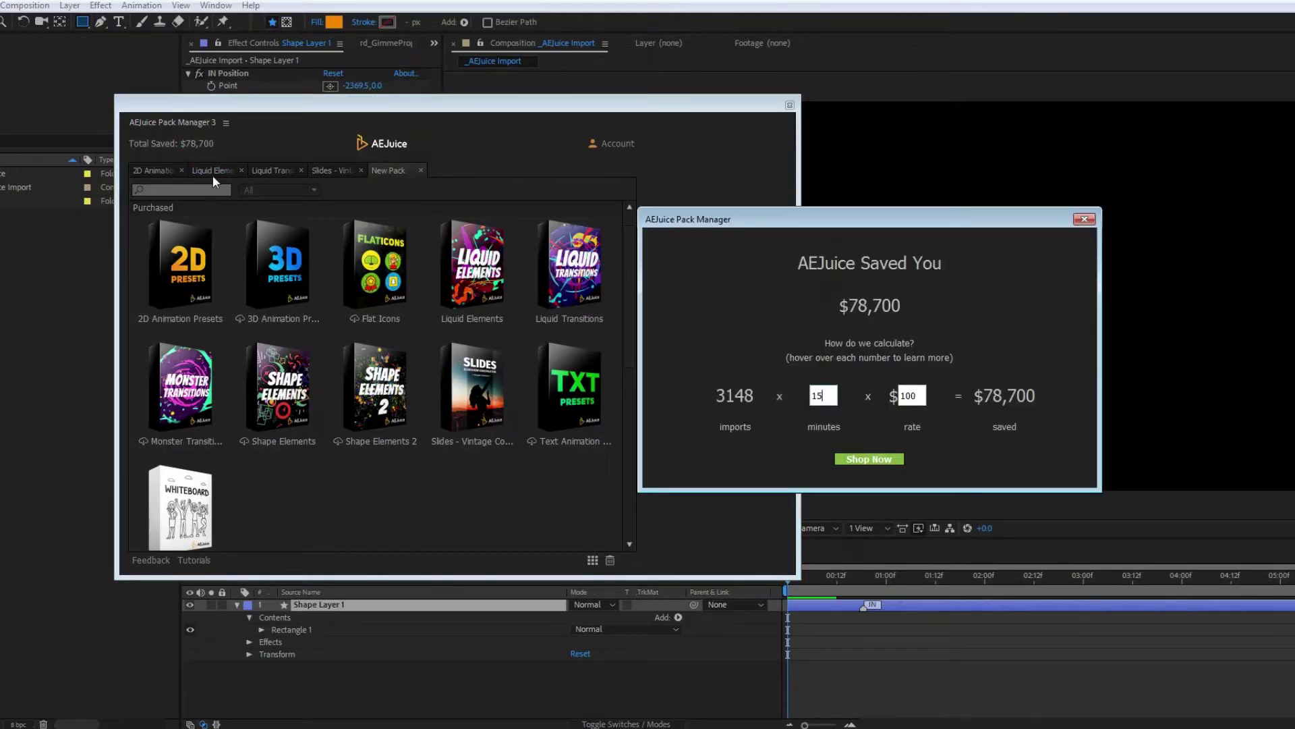
Enter 10 minutes and a $125 hourly rate in the savings calculator, then close it
mouse_move(825, 398)
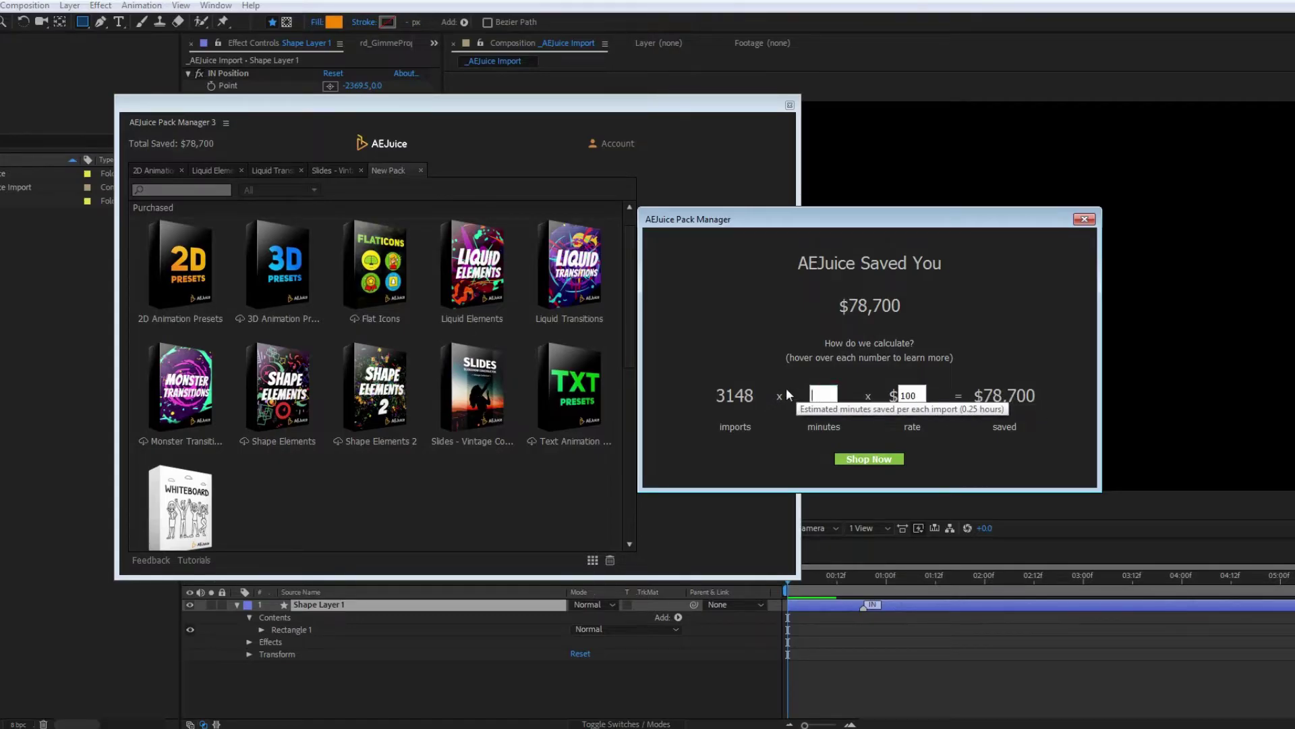
text(10)
click(920, 394)
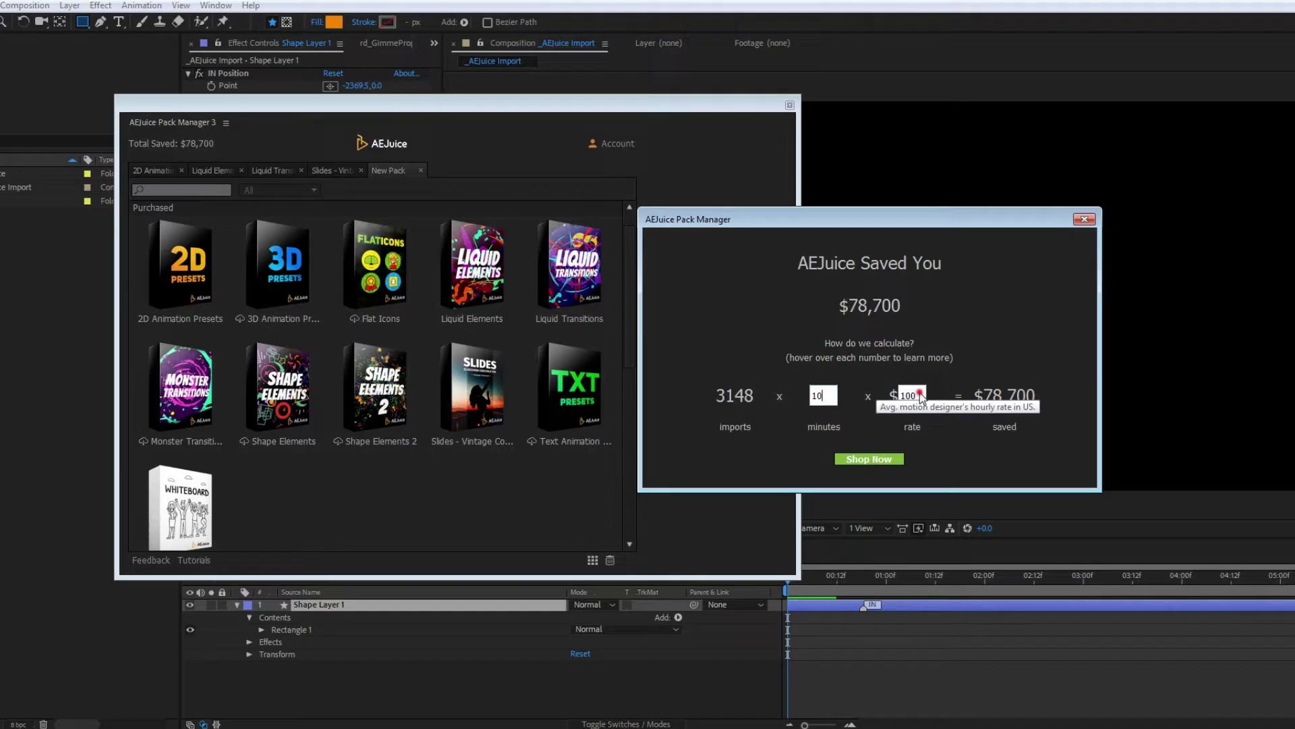
key(BackSpace)
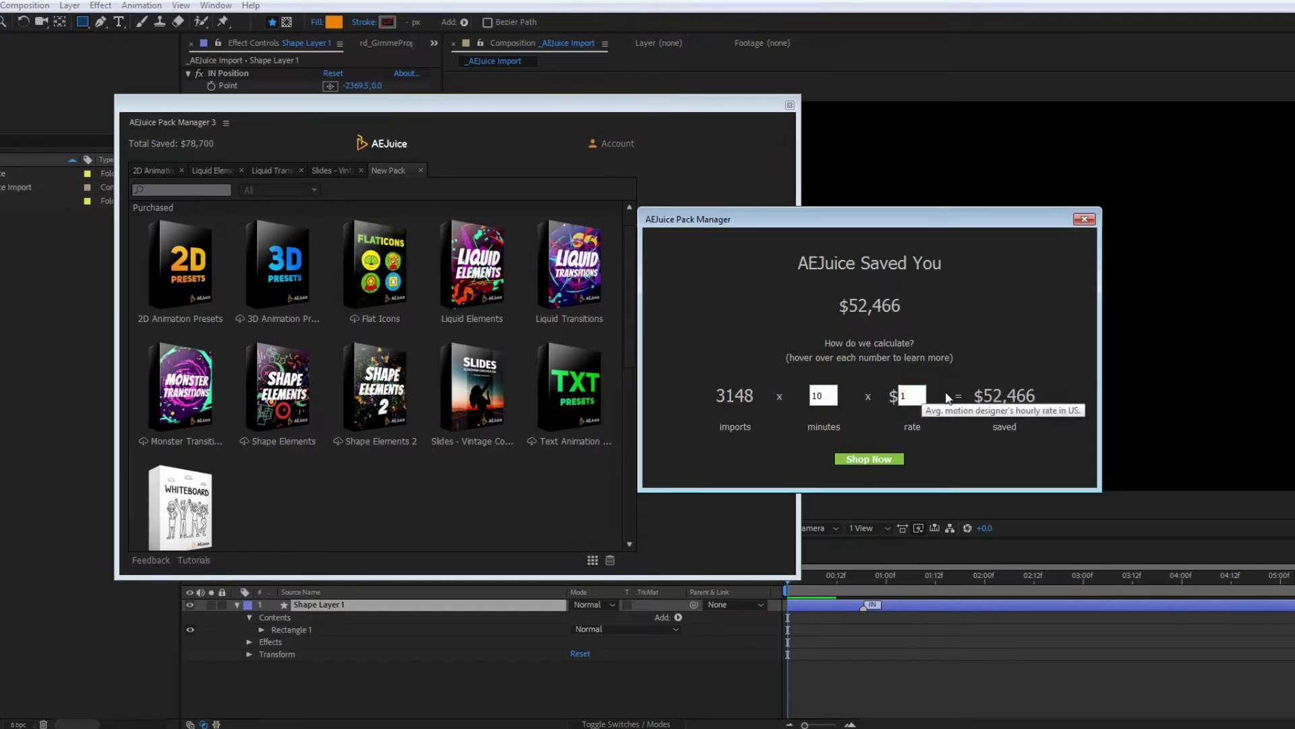
text(2)
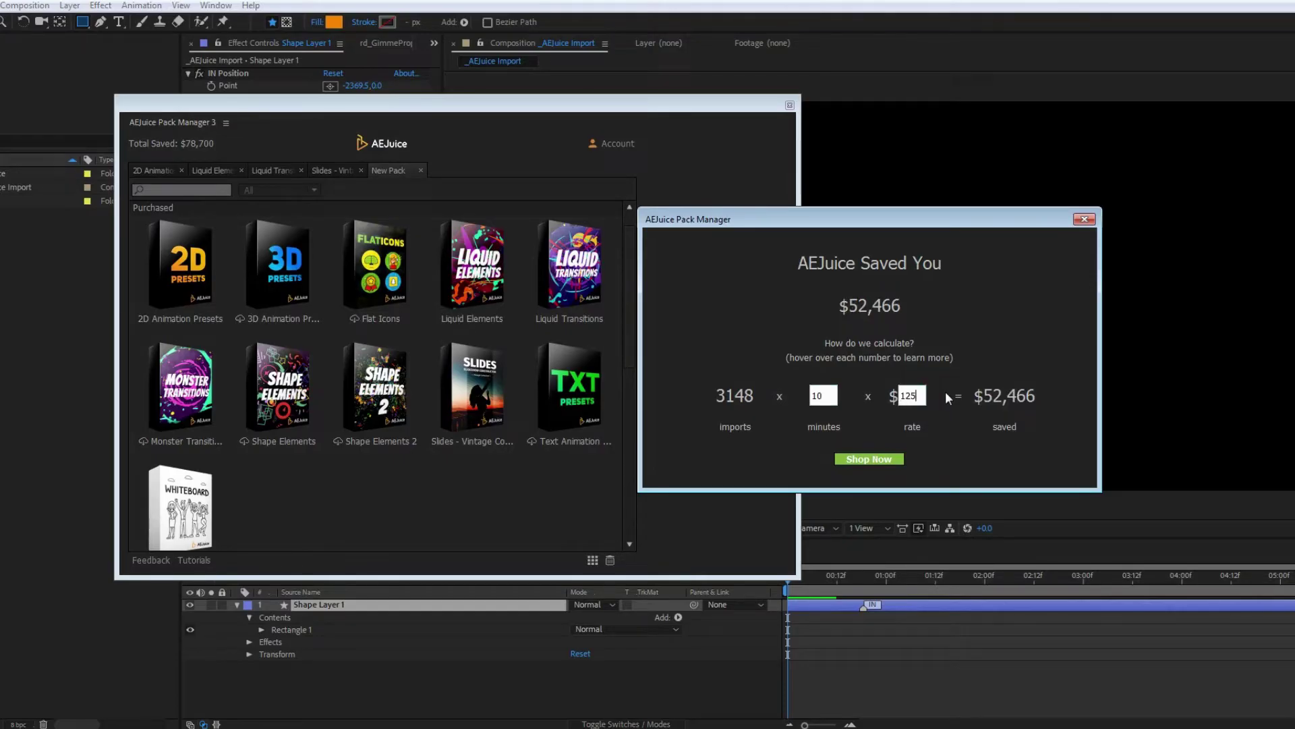
text(5)
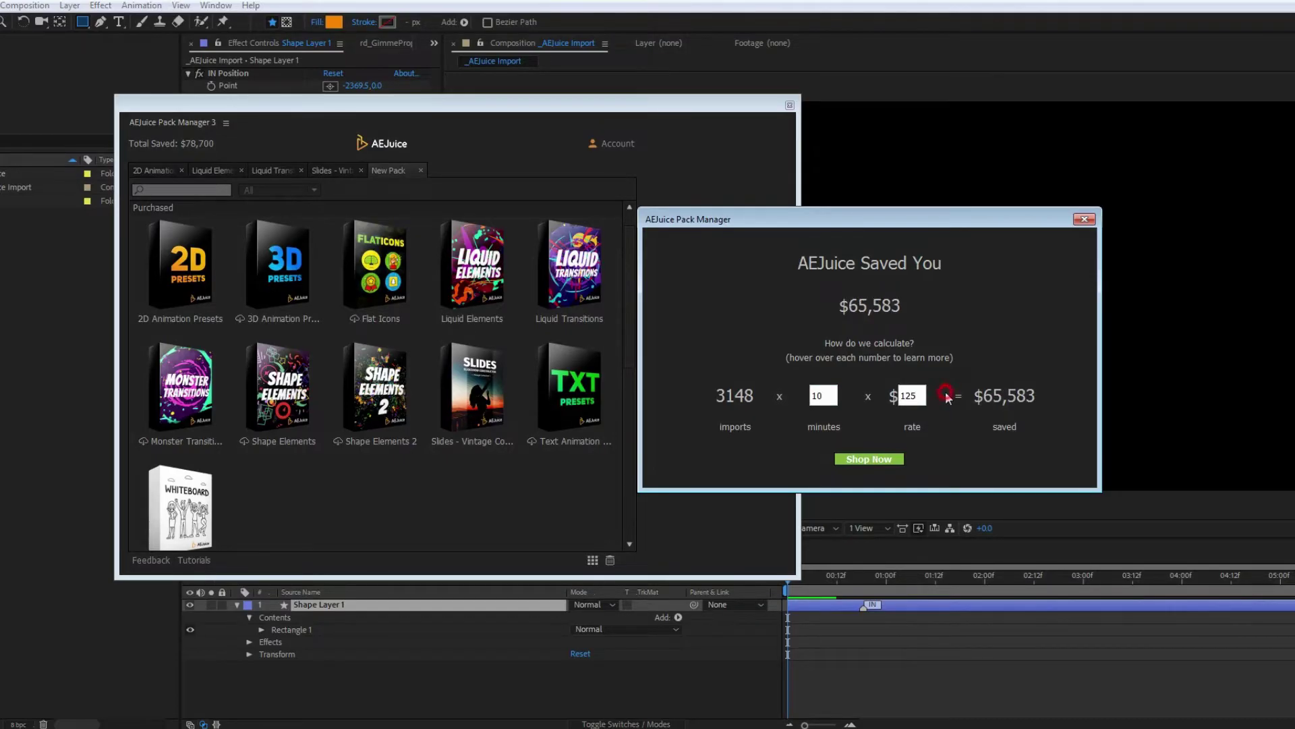
click(1085, 220)
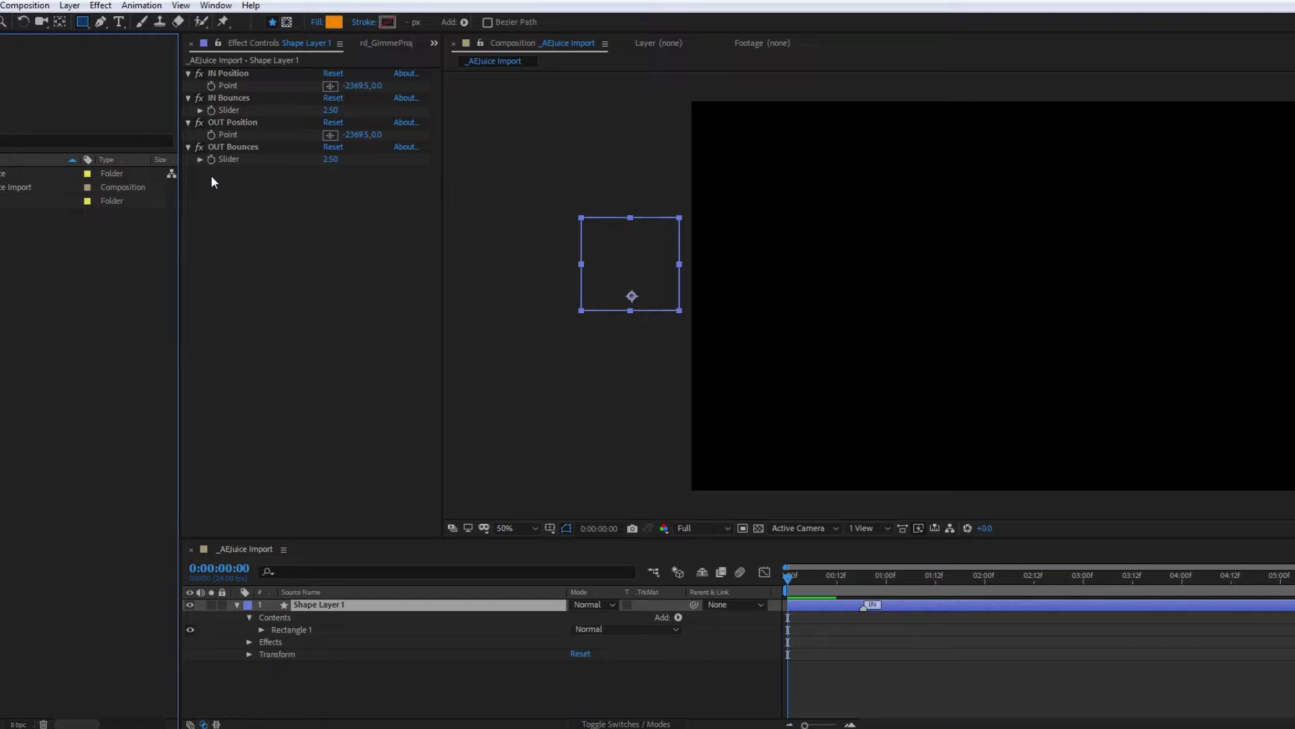
Drag Fire Loop 01 from the Pack Manager into the composition
drag(363, 310, 990, 297)
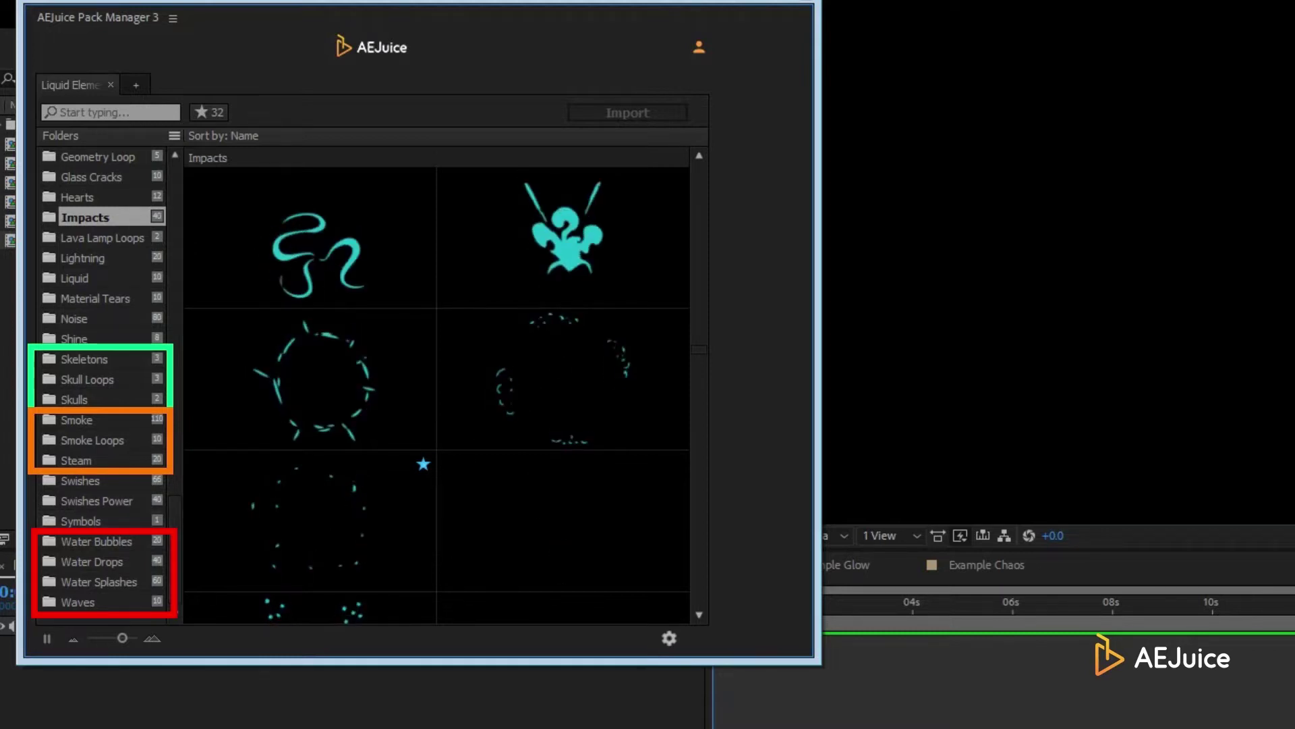
Browse Water Bubbles, Drops and Splashes, pick an Explosions favourite, and clear the favourites filter
click(104, 539)
key(Down)
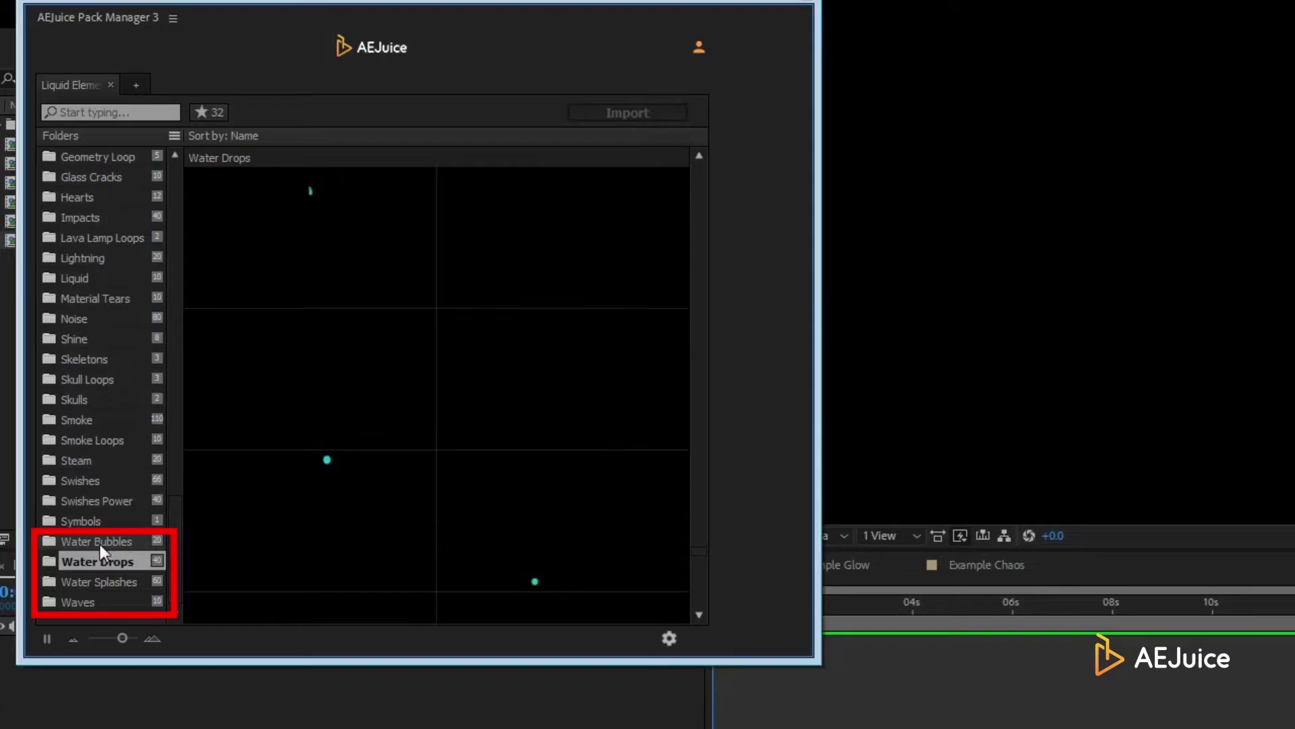
click(103, 581)
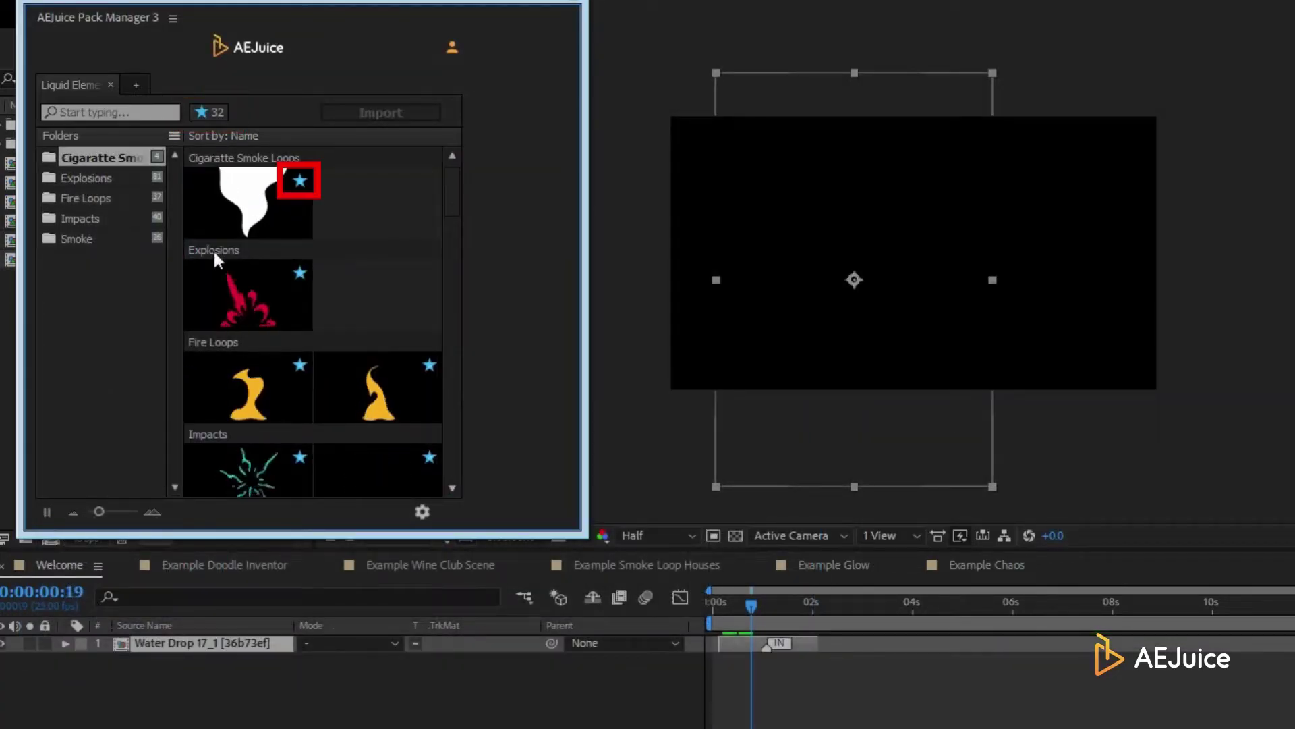
click(219, 278)
scroll(219, 278, down, 3)
scroll(219, 278, down, 6)
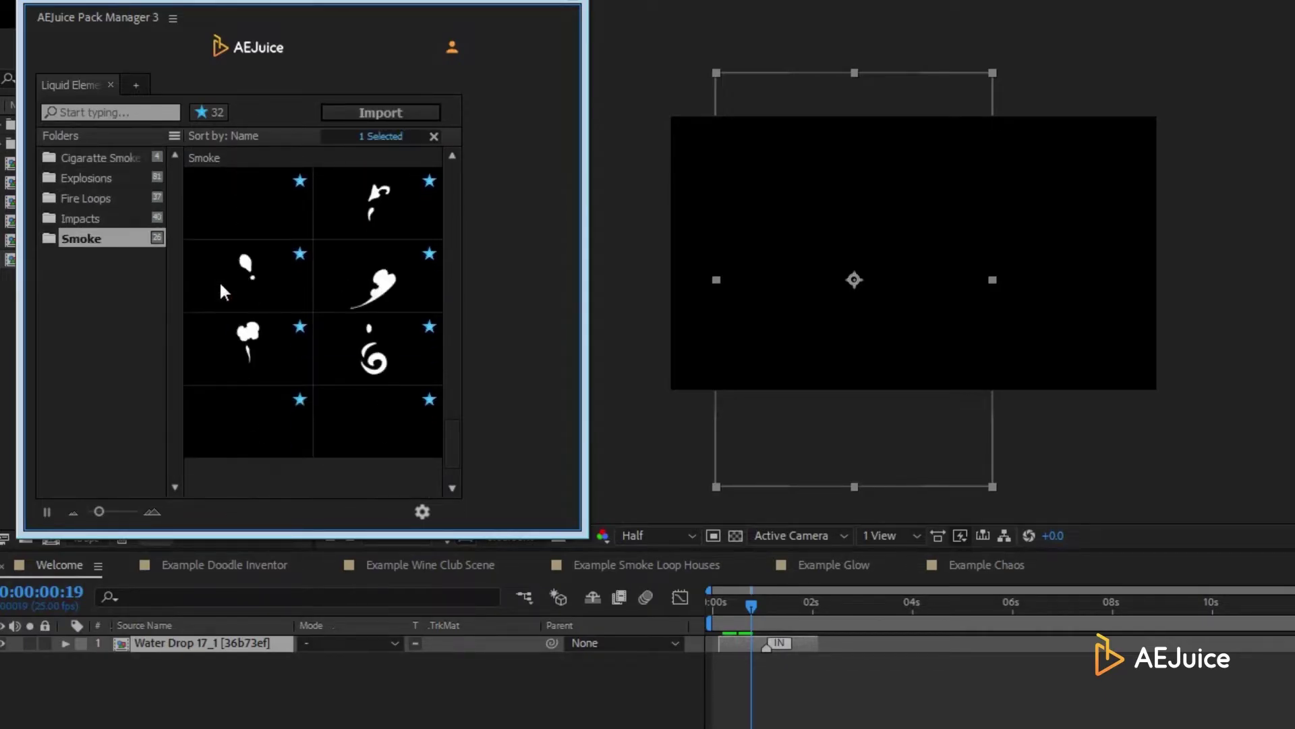
scroll(217, 280, up, 5)
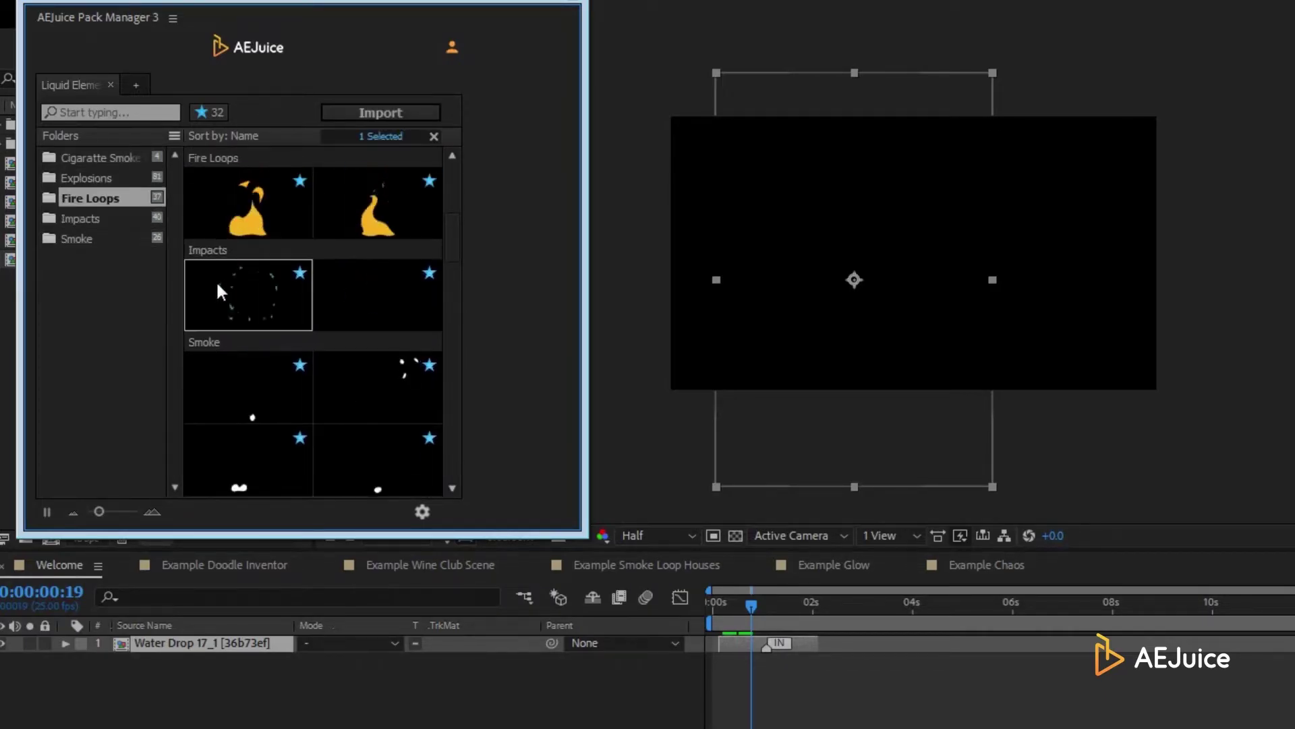
click(203, 112)
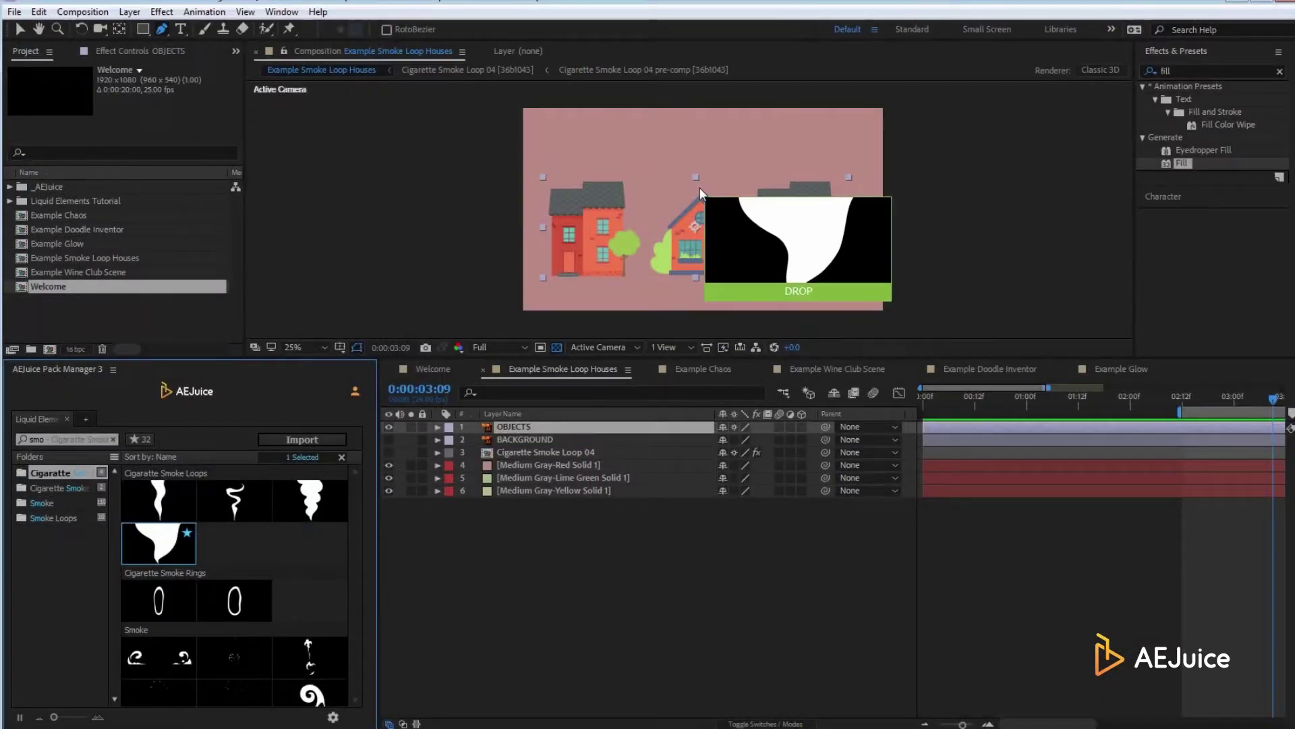
Scale the smoke layer to 30% and move it up above the middle house
key(s)
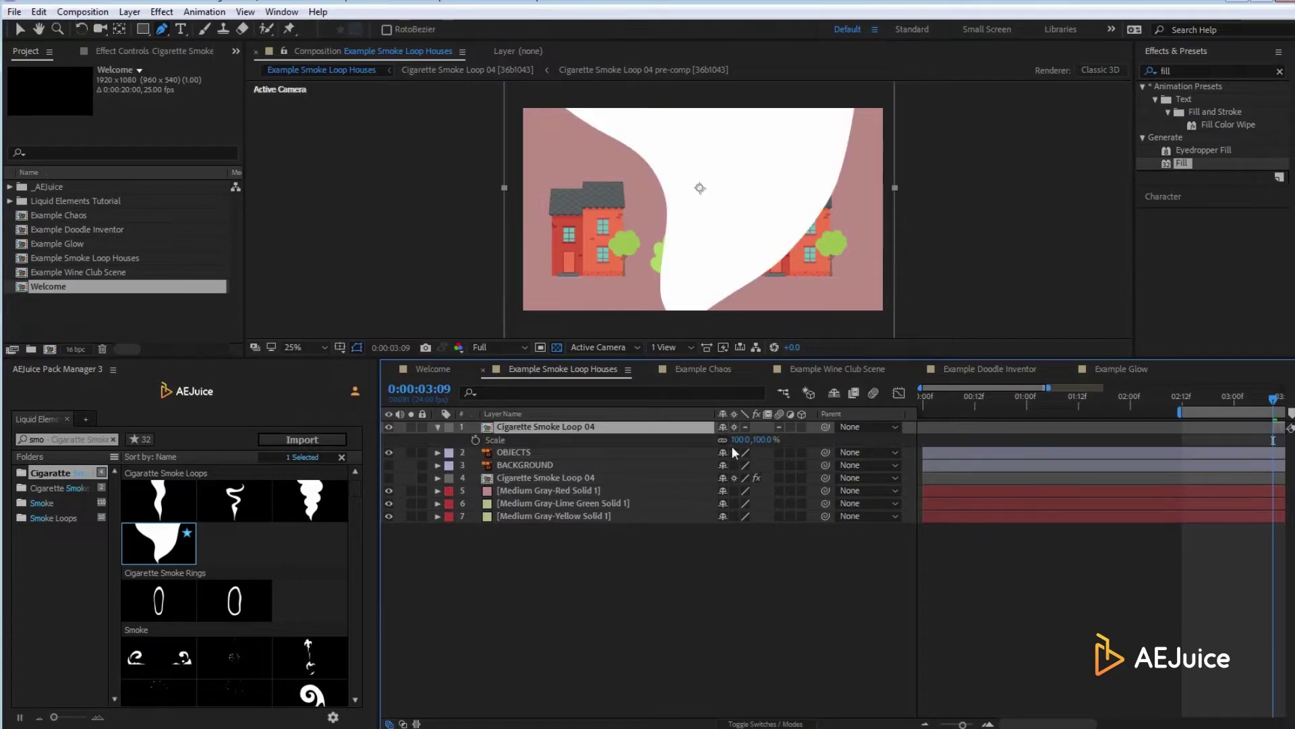
key(v)
click(722, 151)
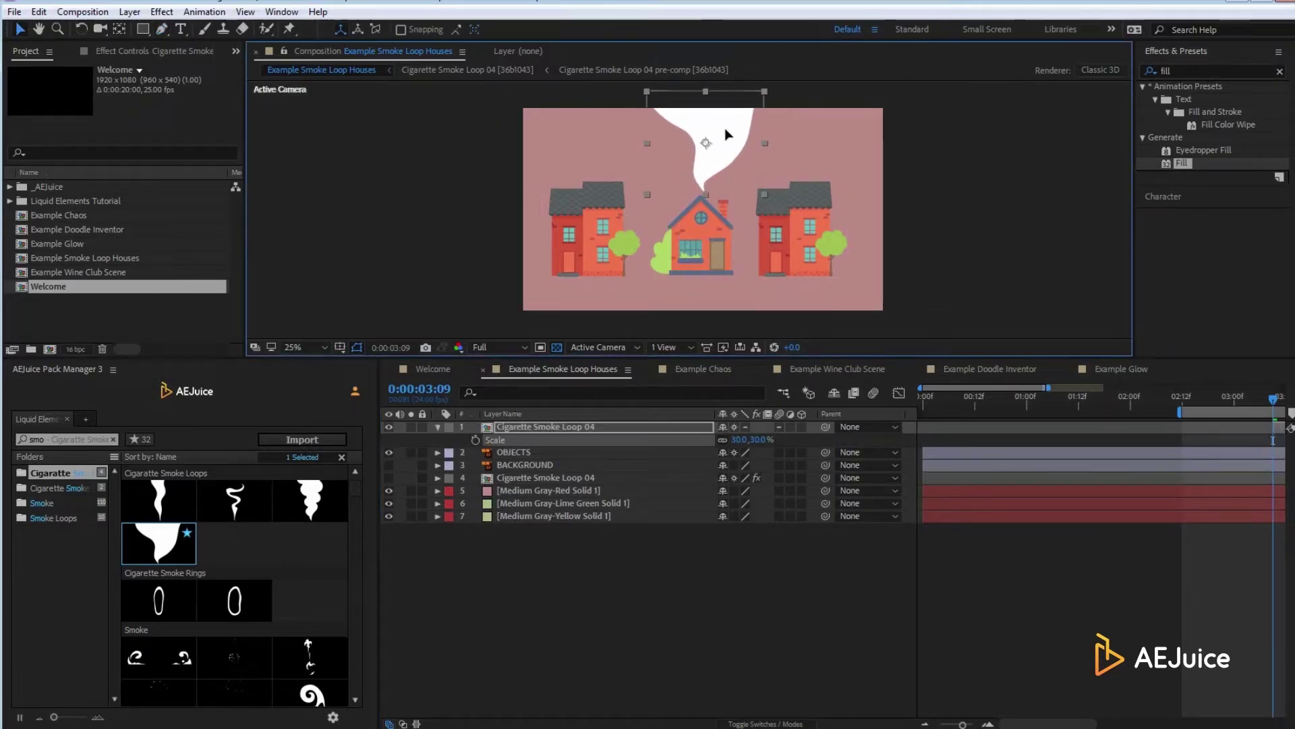
drag(722, 152, 744, 127)
Add a Fill effect sampling the houses' red, then preview the smoke animation
drag(1181, 162, 813, 201)
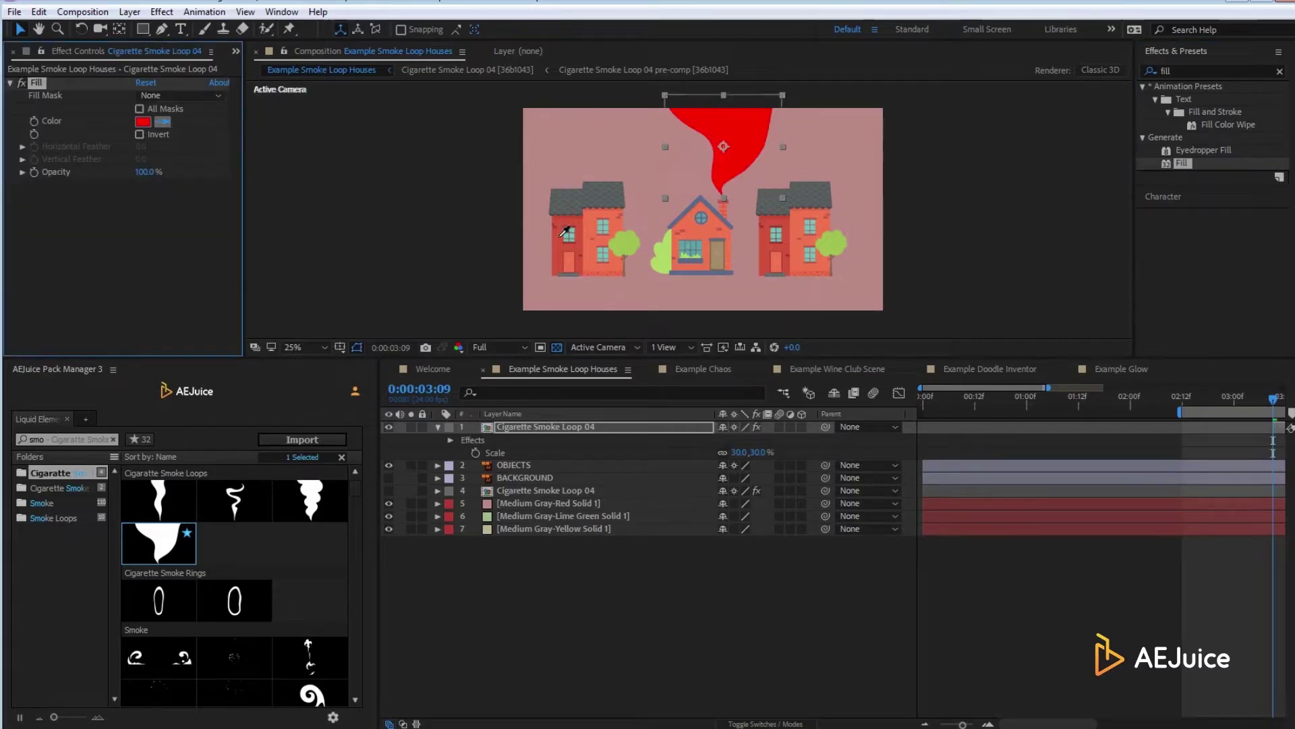
click(565, 231)
key(minus)
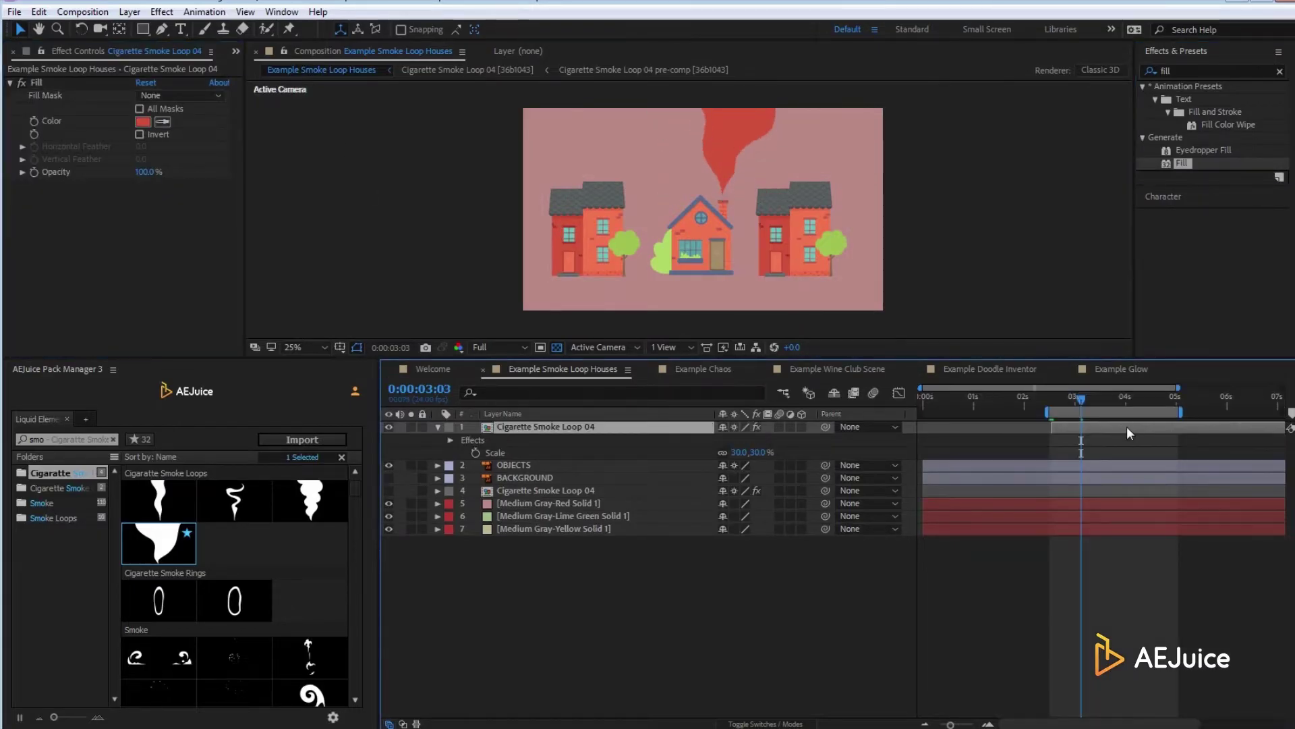
key(space)
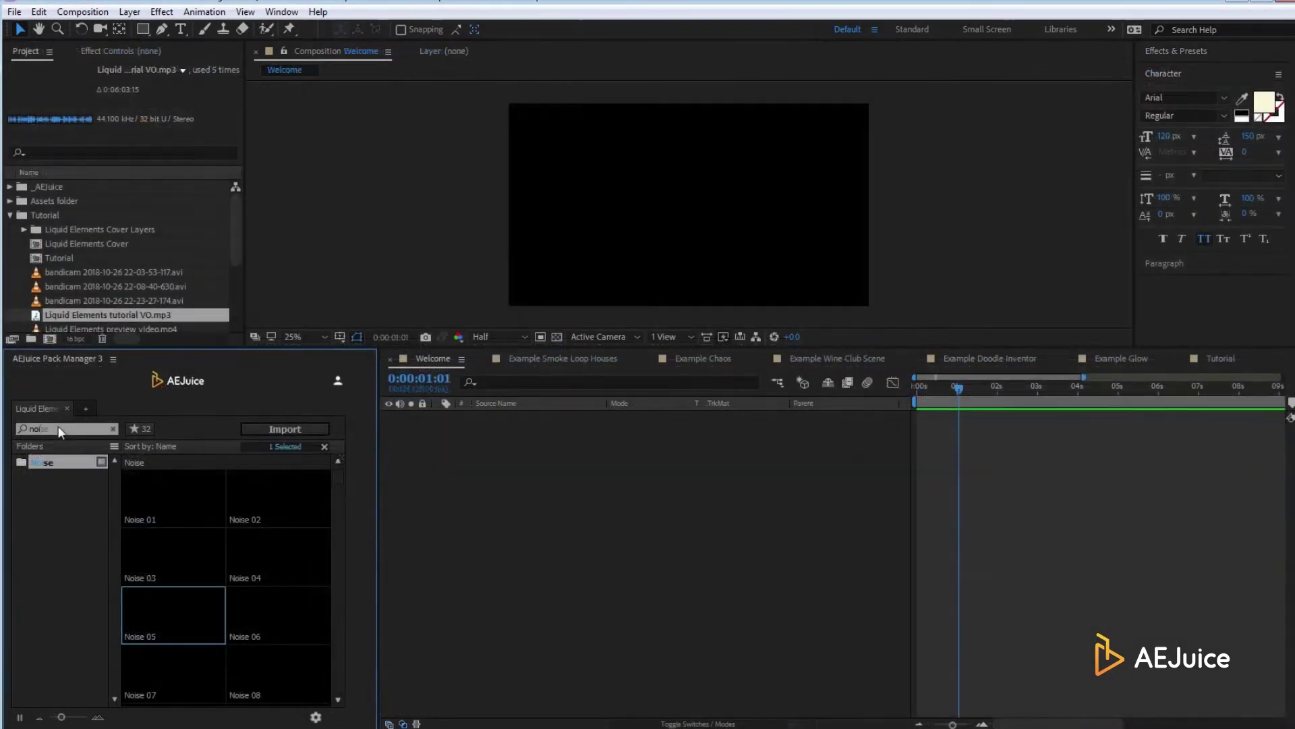
Import Noise 08–11 into the Welcome timeline and scale them all to 75%
scroll(226, 587, down, 2)
click(278, 556)
shift+click(184, 682)
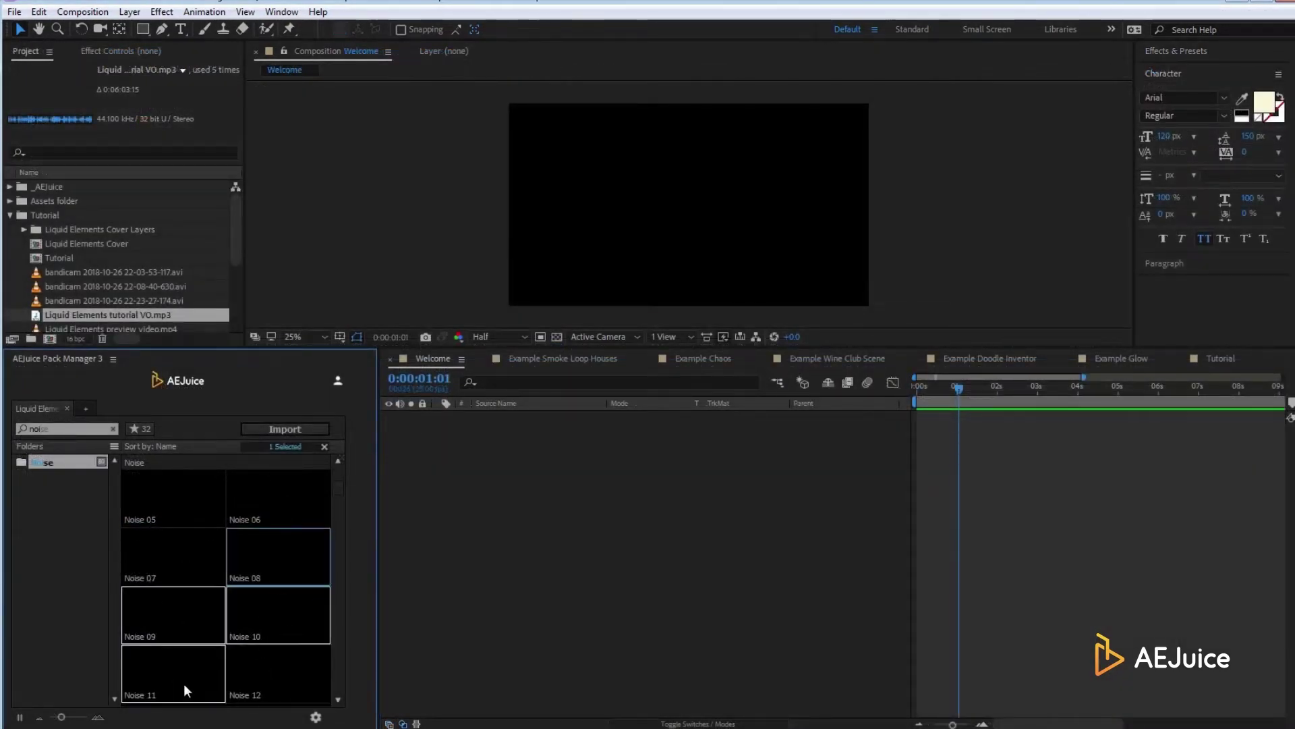
drag(185, 681, 611, 504)
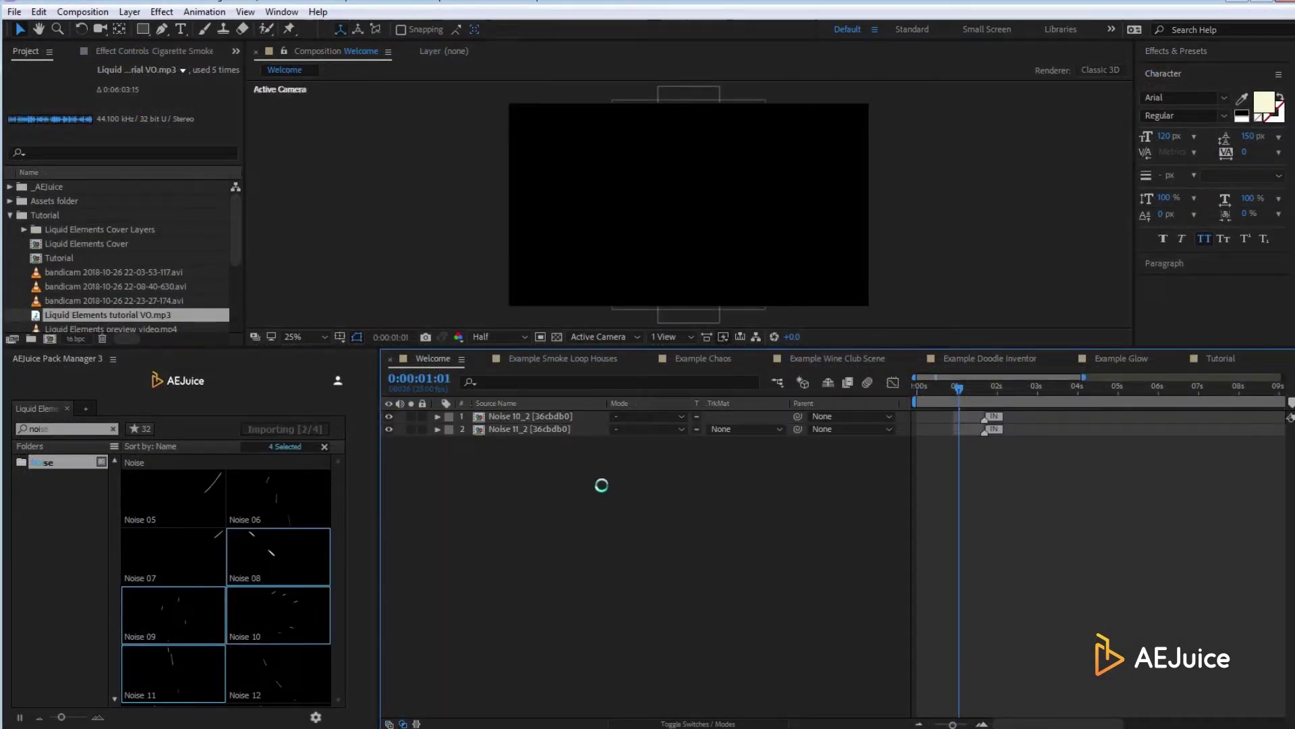
text(s)
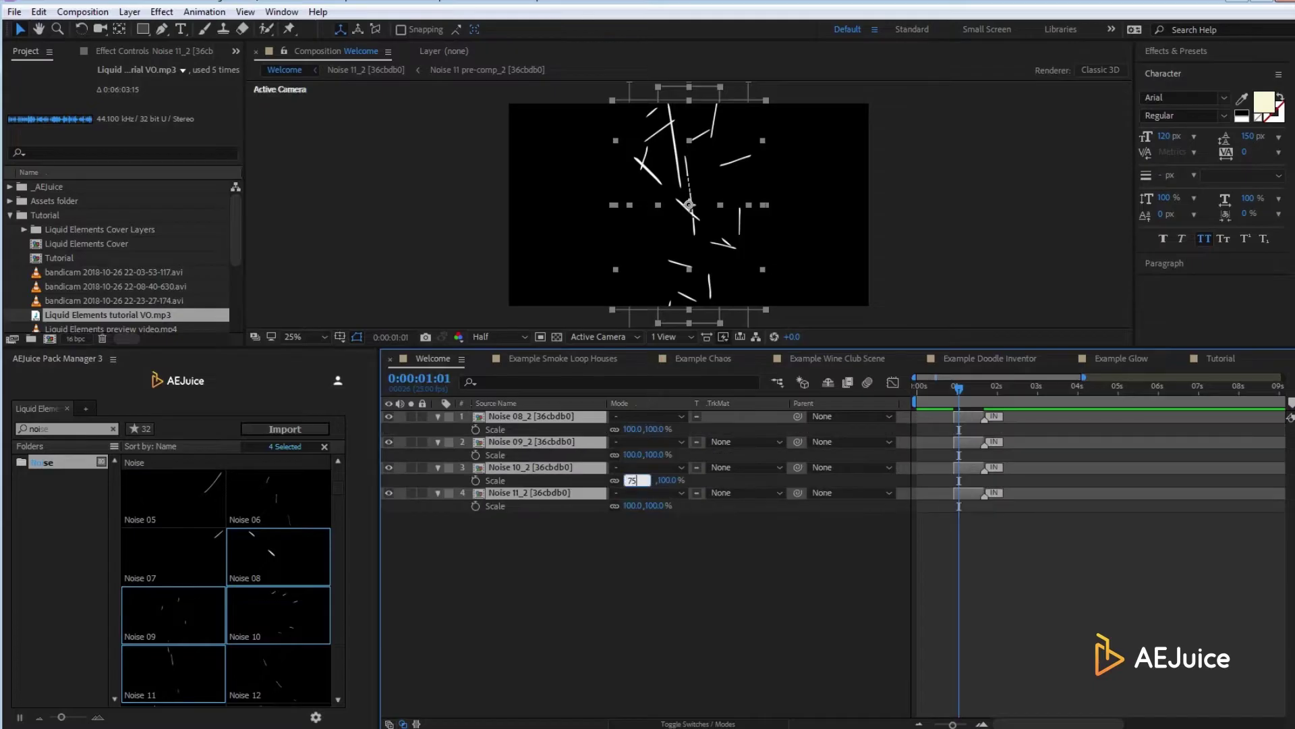
text(75)
key(Return)
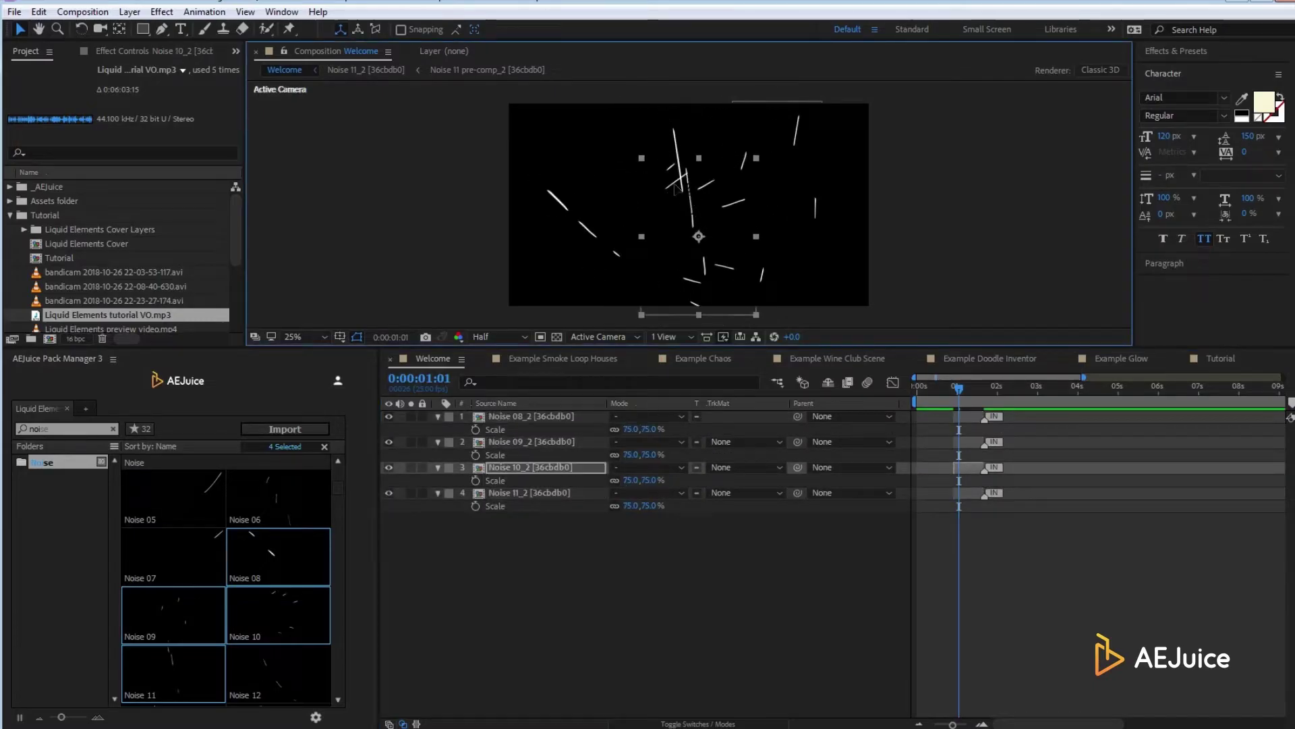
Rotate the Noise 10 strokes to 213° and check them at frame 1:04
key(r)
drag(634, 480, 720, 477)
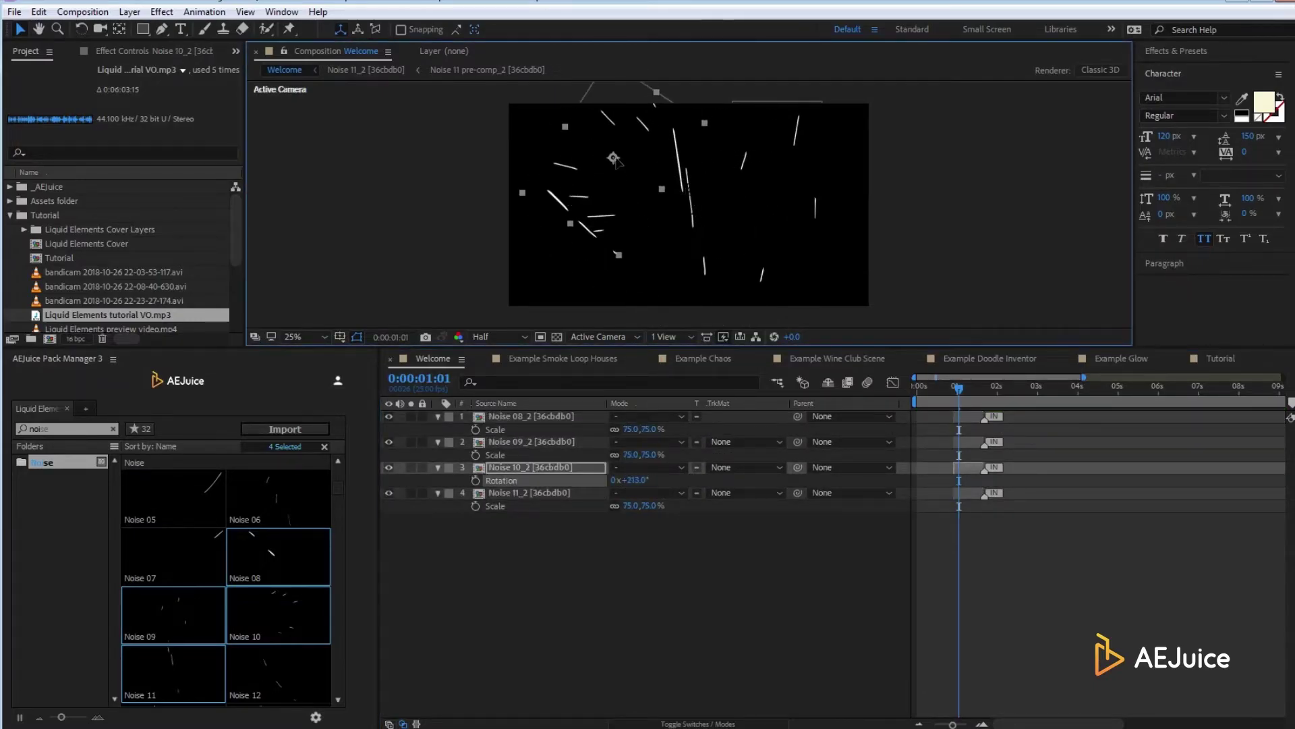
click(963, 388)
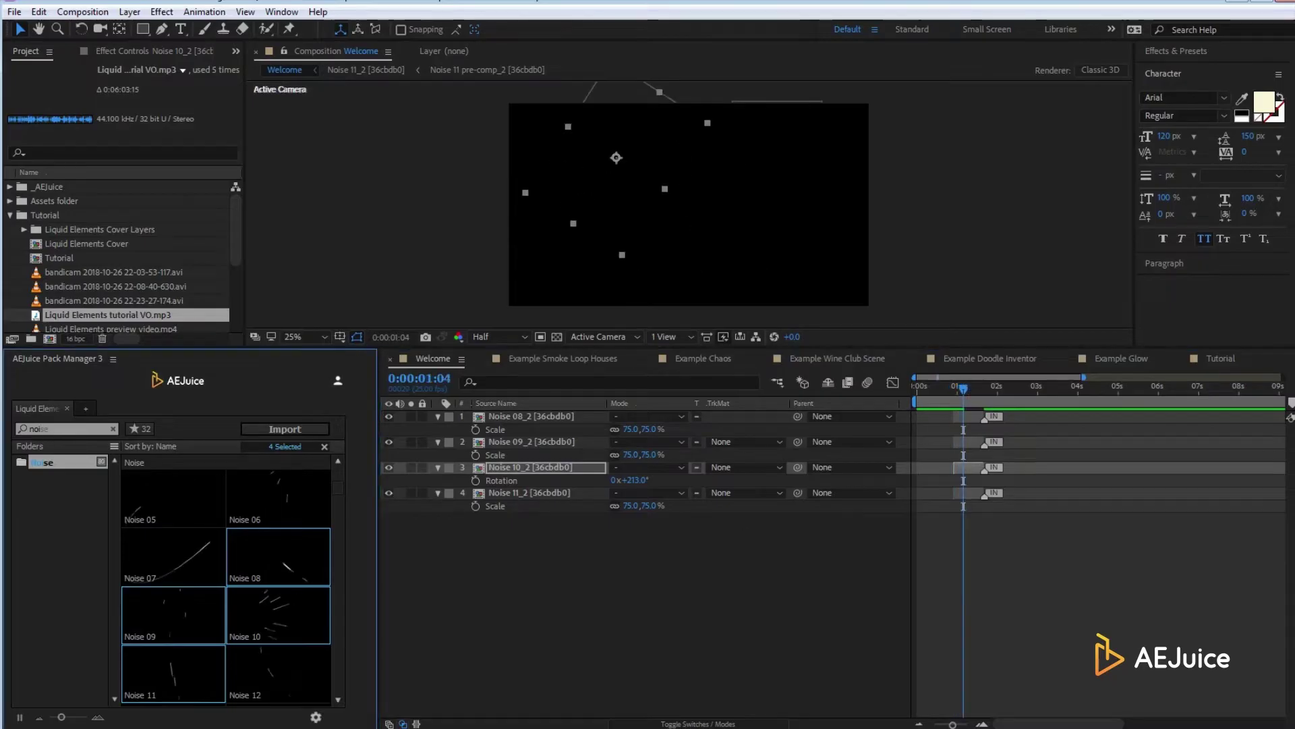
Search the library for smoke, lightning, fire, glass and lava, finally entering 'liq'
click(111, 429)
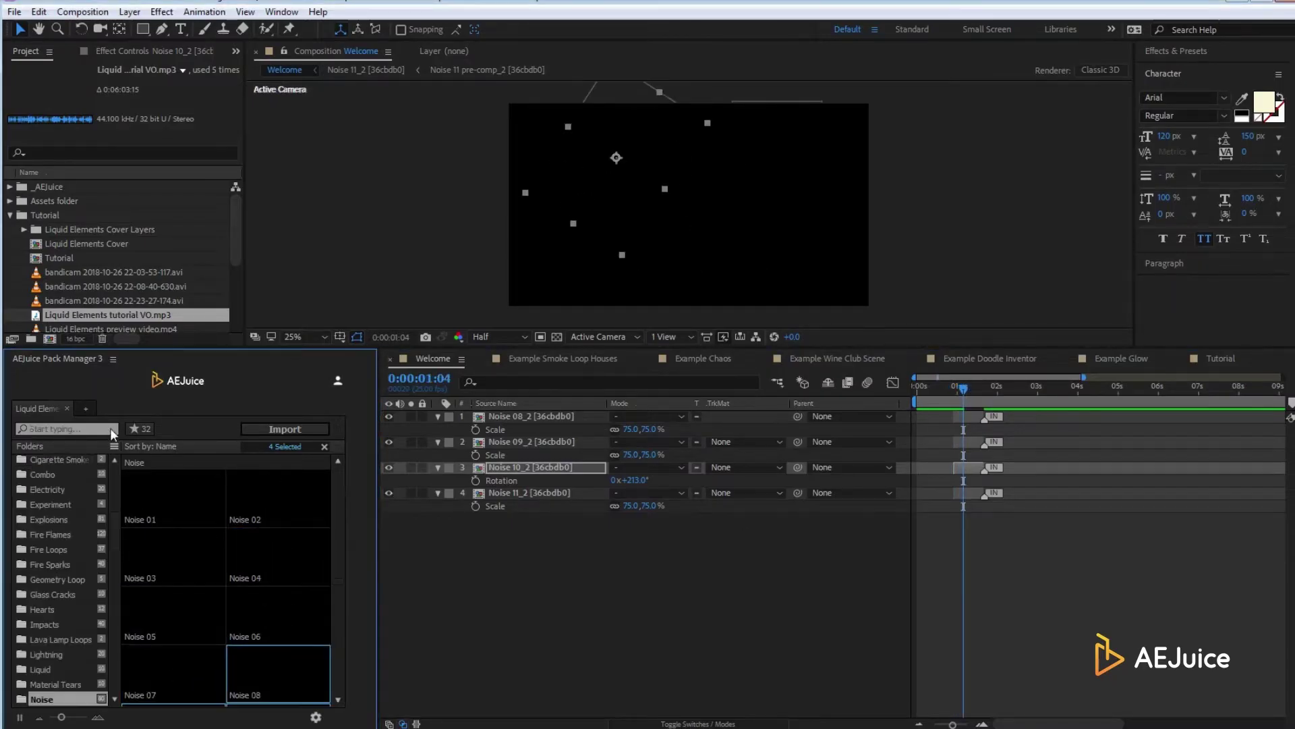
text(smo)
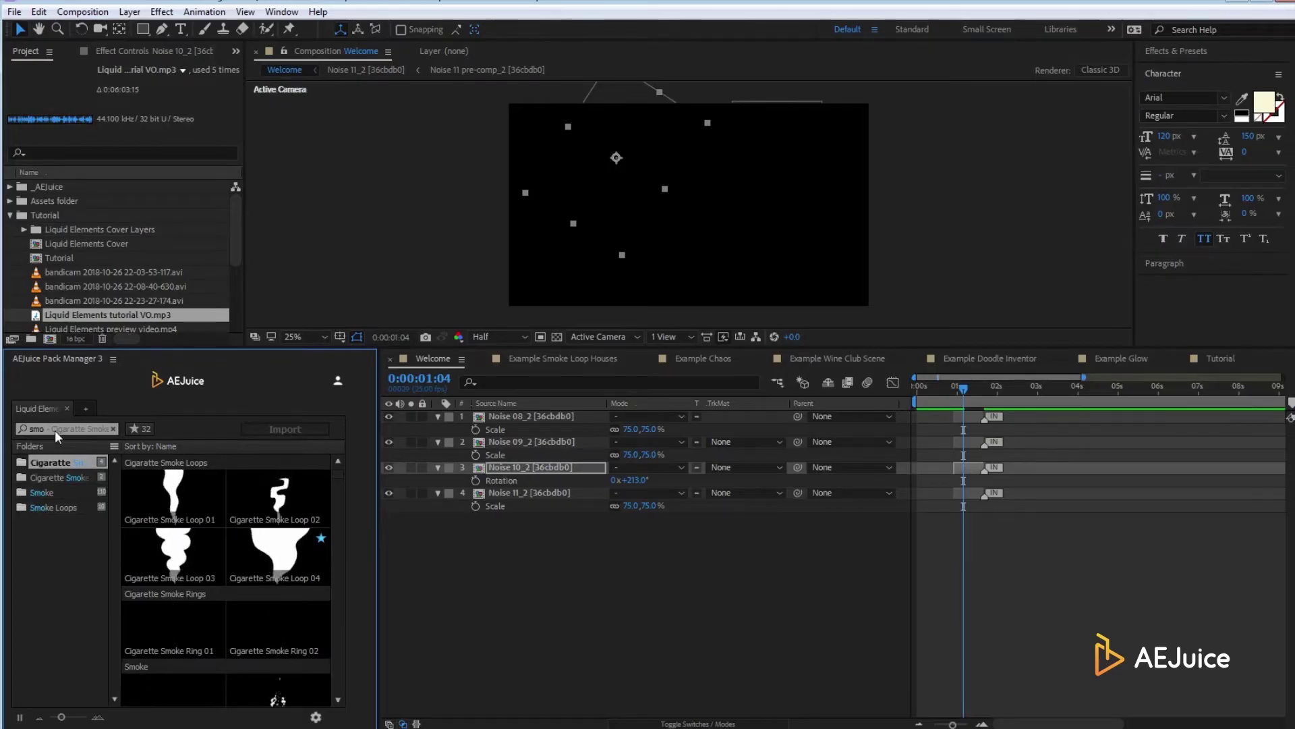
key(BackSpace)
key(BackSpace)
key(BackSpace)
text(e)
key(BackSpace)
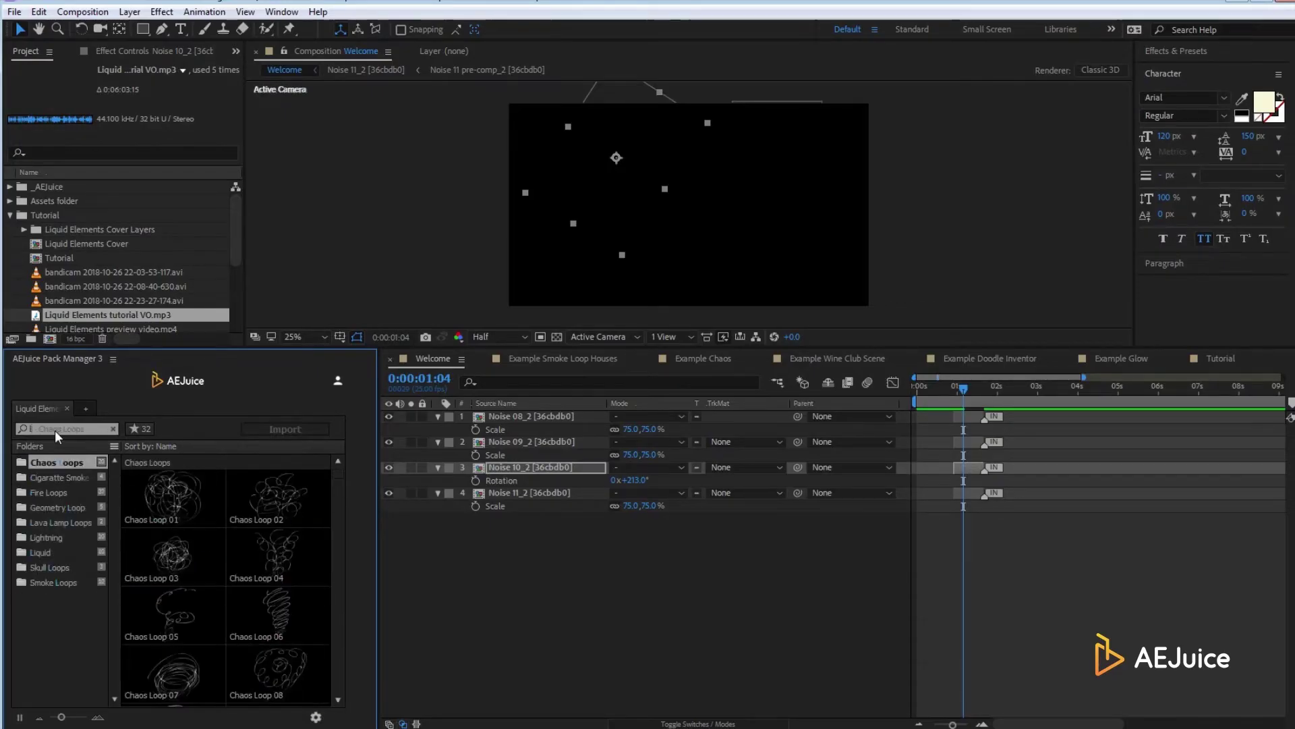
text(lig)
key(BackSpace)
key(BackSpace)
key(BackSpace)
text(fi)
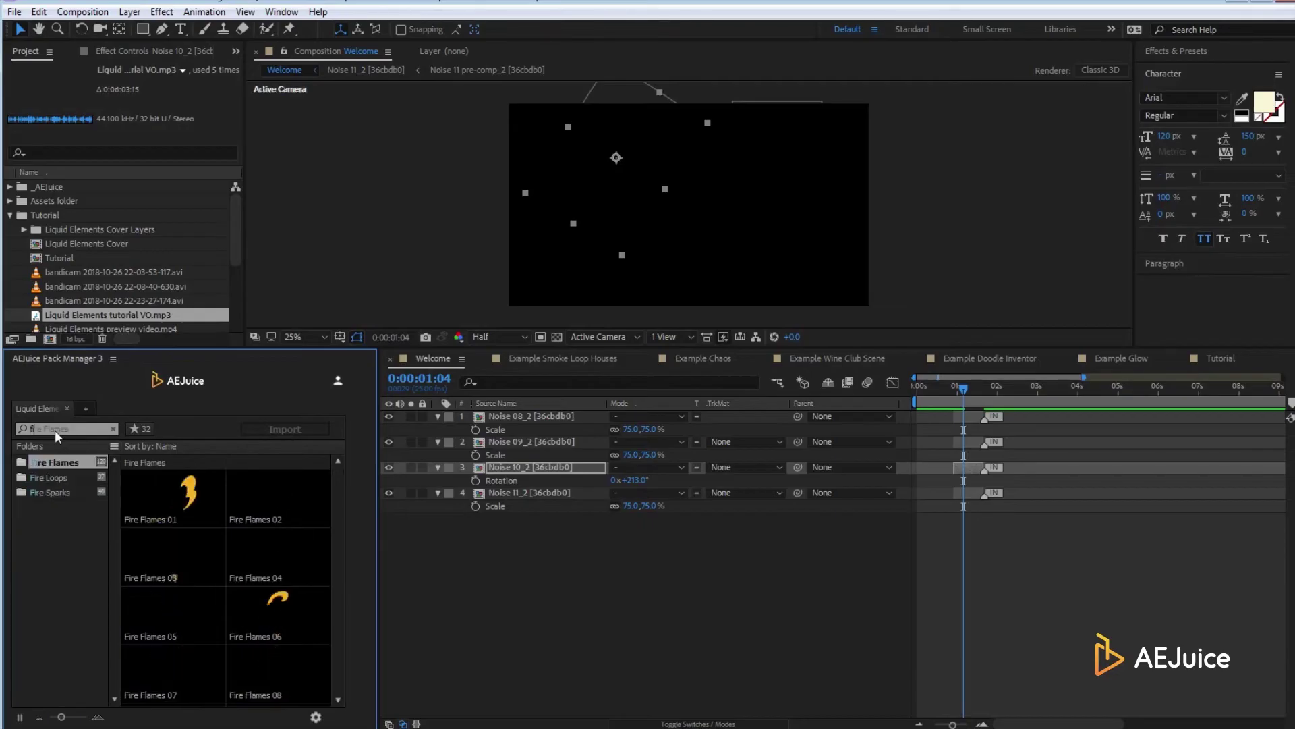
key(BackSpace)
text(gla)
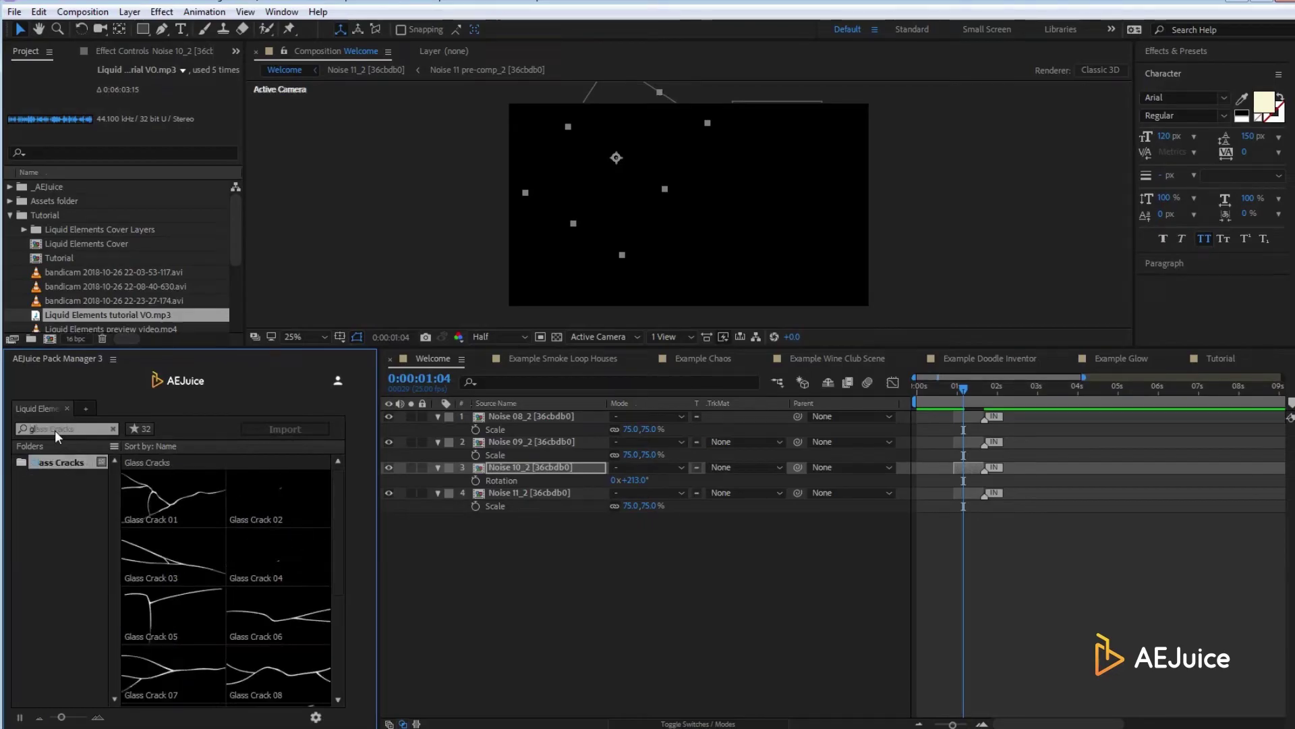
key(BackSpace)
key(BackSpace)
key(BackSpace)
text(la)
key(BackSpace)
key(BackSpace)
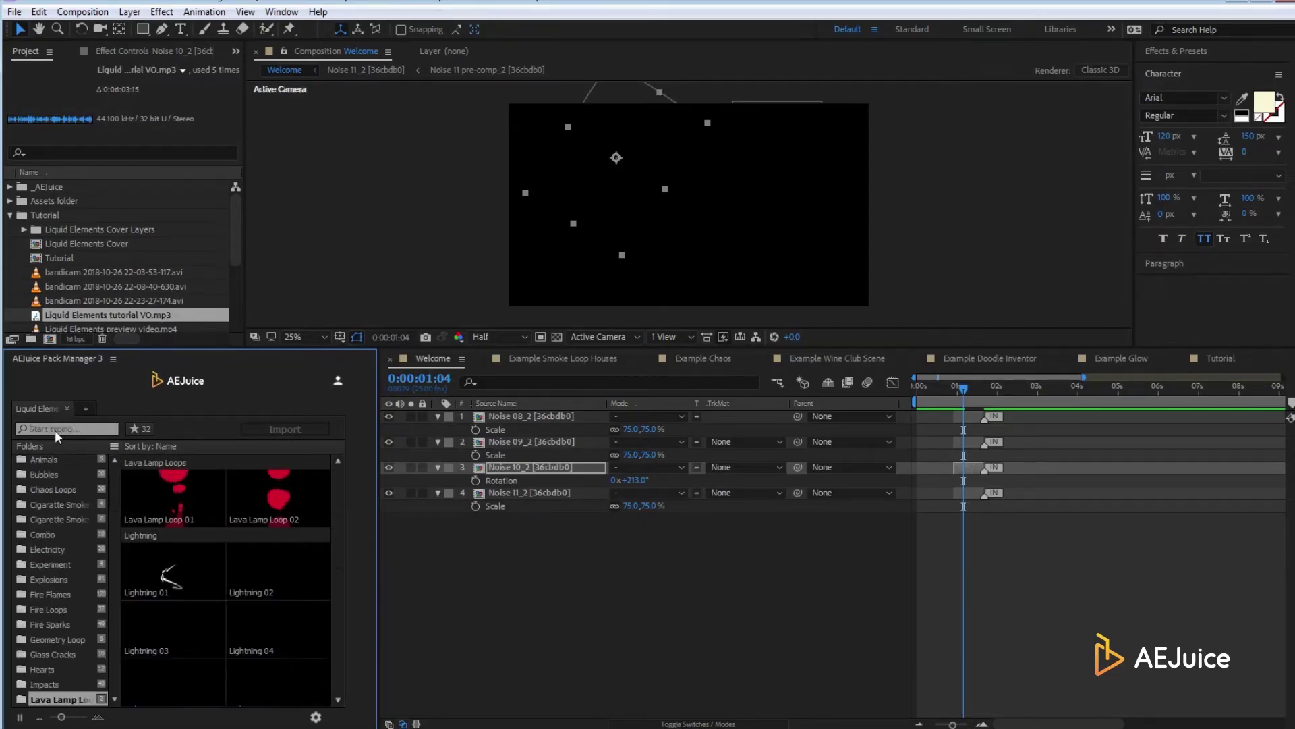
text(liquid)
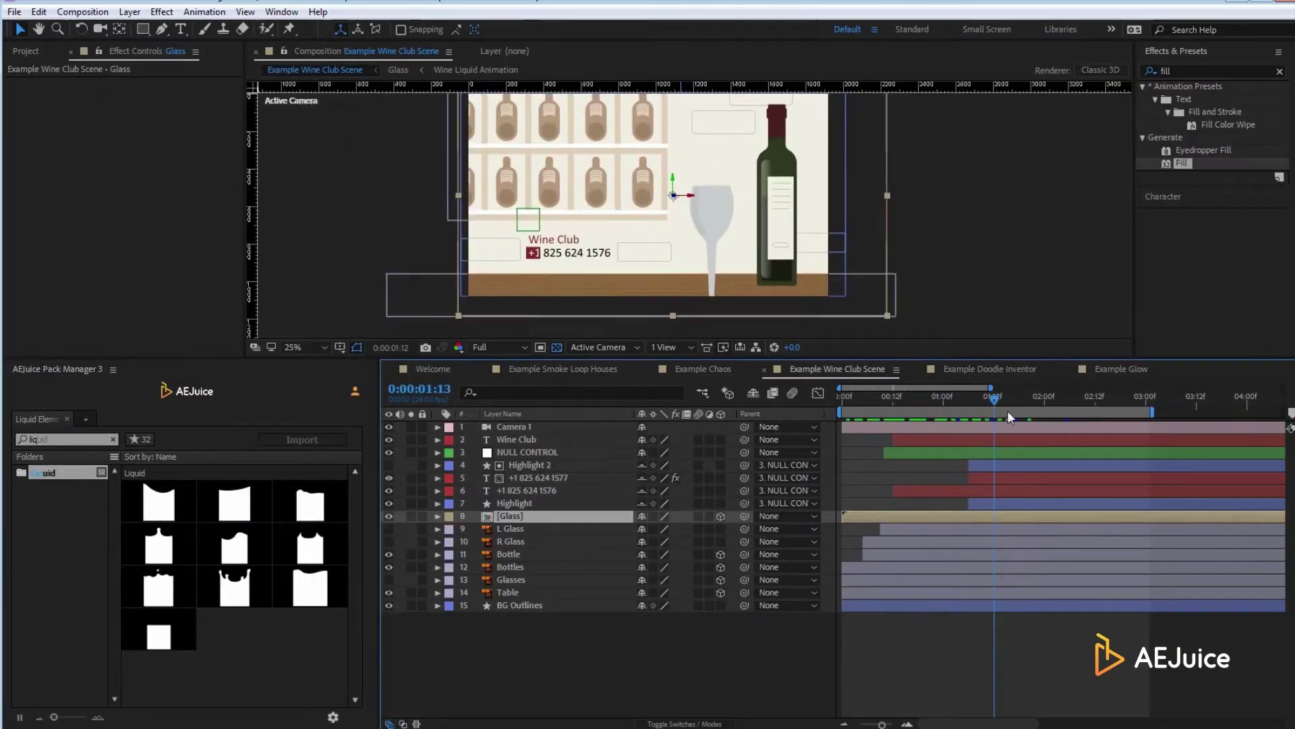
In the Glass composition, duplicate the glass outline layer and place it above the liquid
double_click(242, 511)
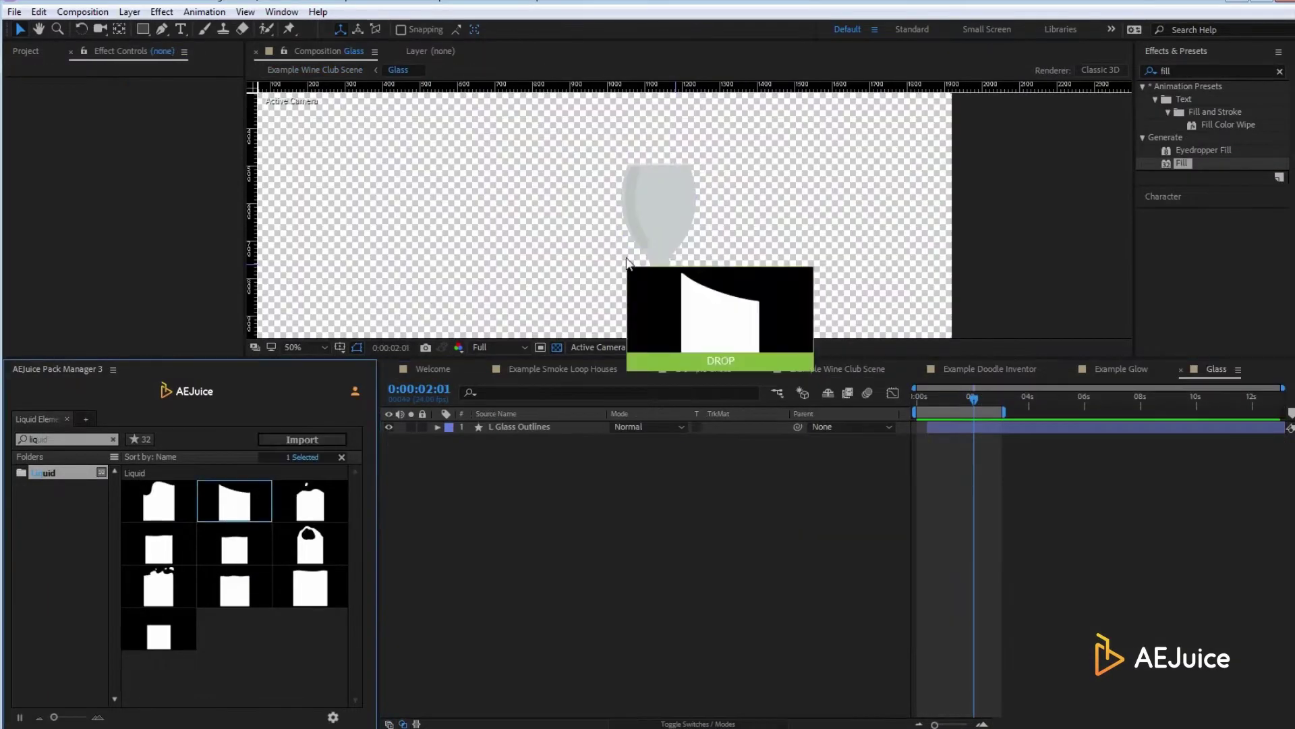
key(ctrl+d)
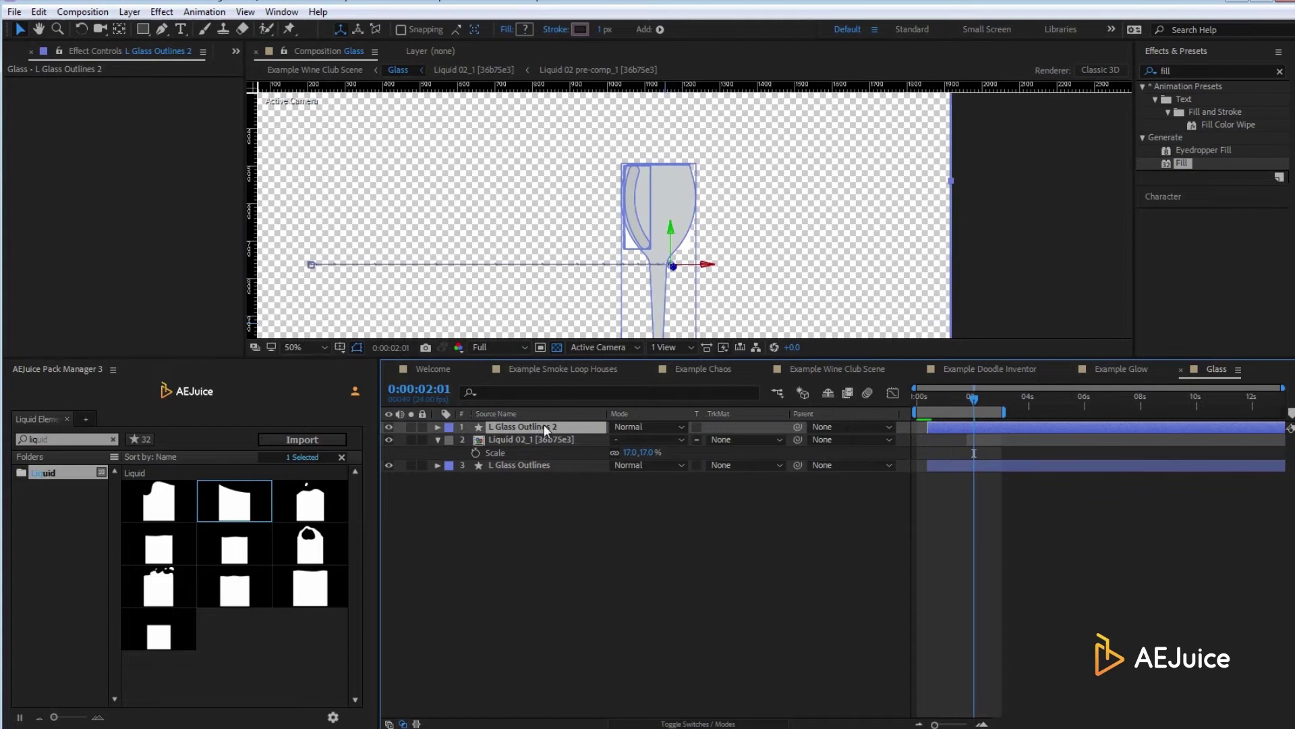
drag(553, 427, 666, 427)
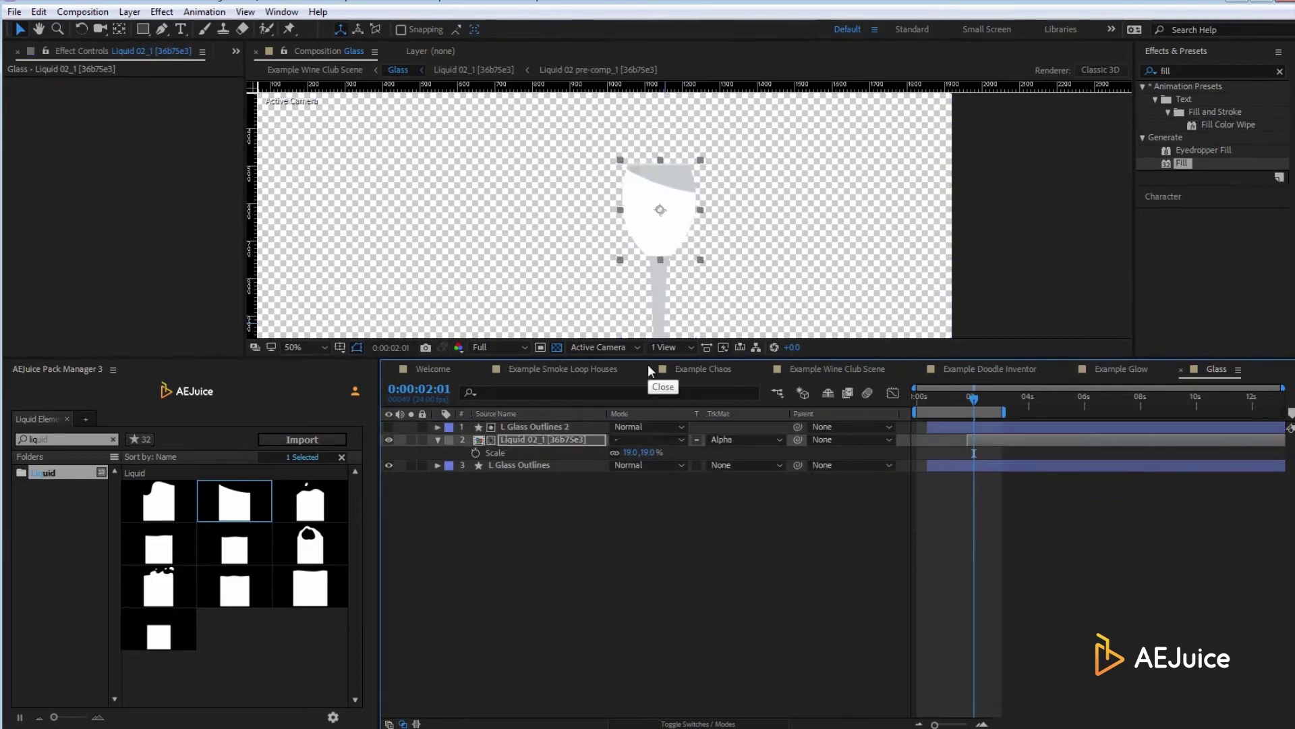
Set the liquid's horizontal scale to 20, fill it red, and review the filling animation
click(630, 452)
text(20)
key(Return)
click(937, 398)
drag(932, 398, 980, 398)
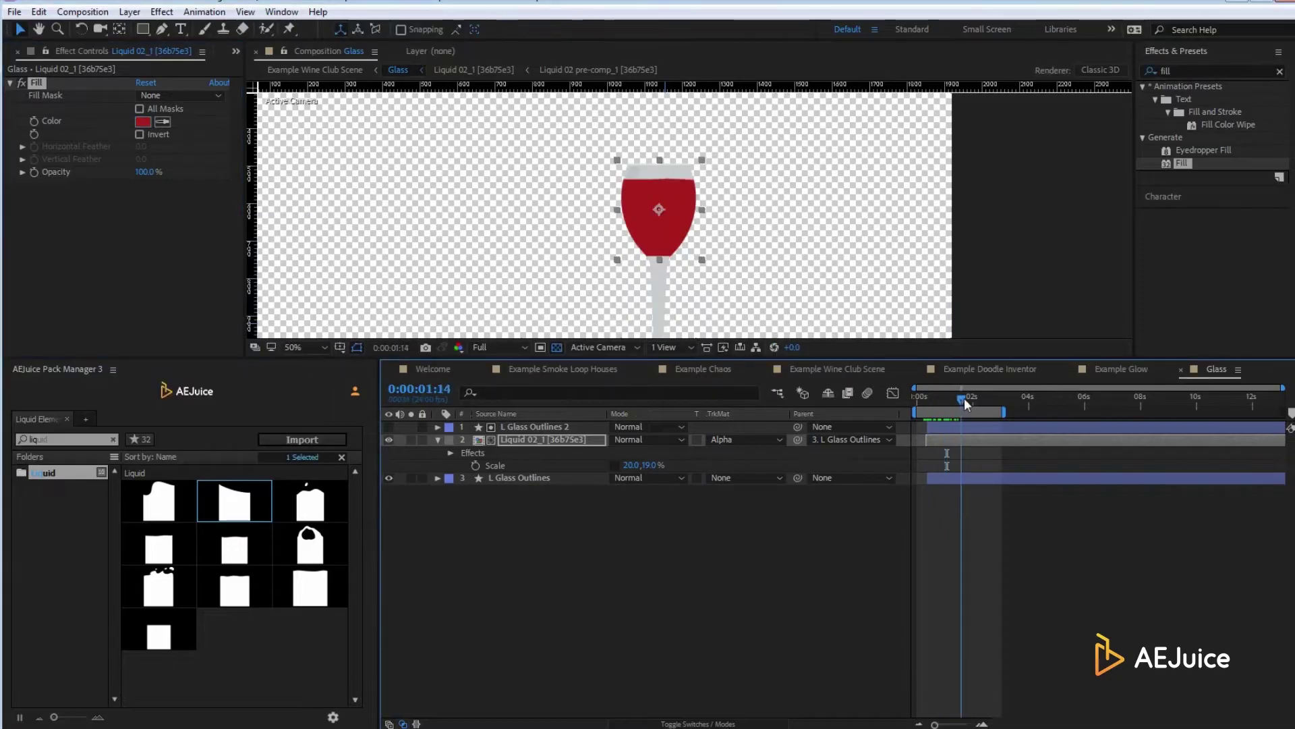
click(857, 369)
drag(942, 391, 1024, 396)
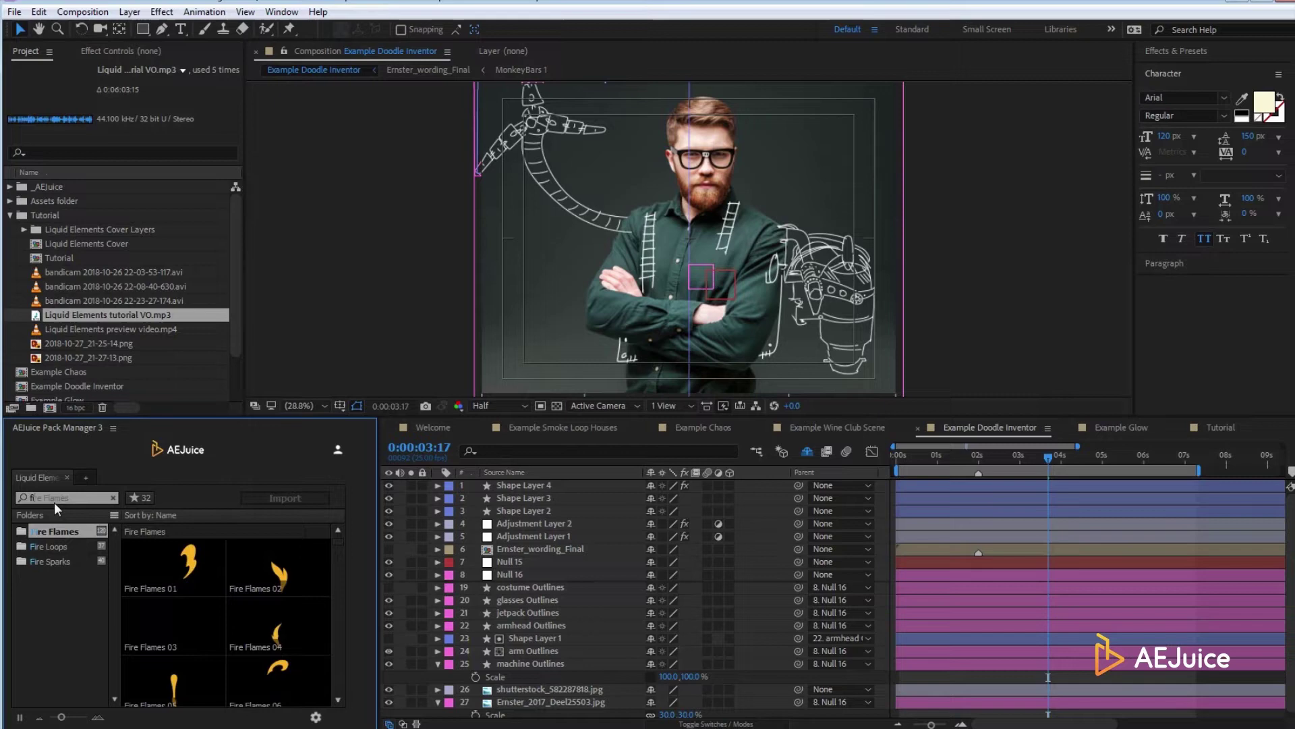
Switch the Liquid Elements style to the Doodle outline style
click(316, 718)
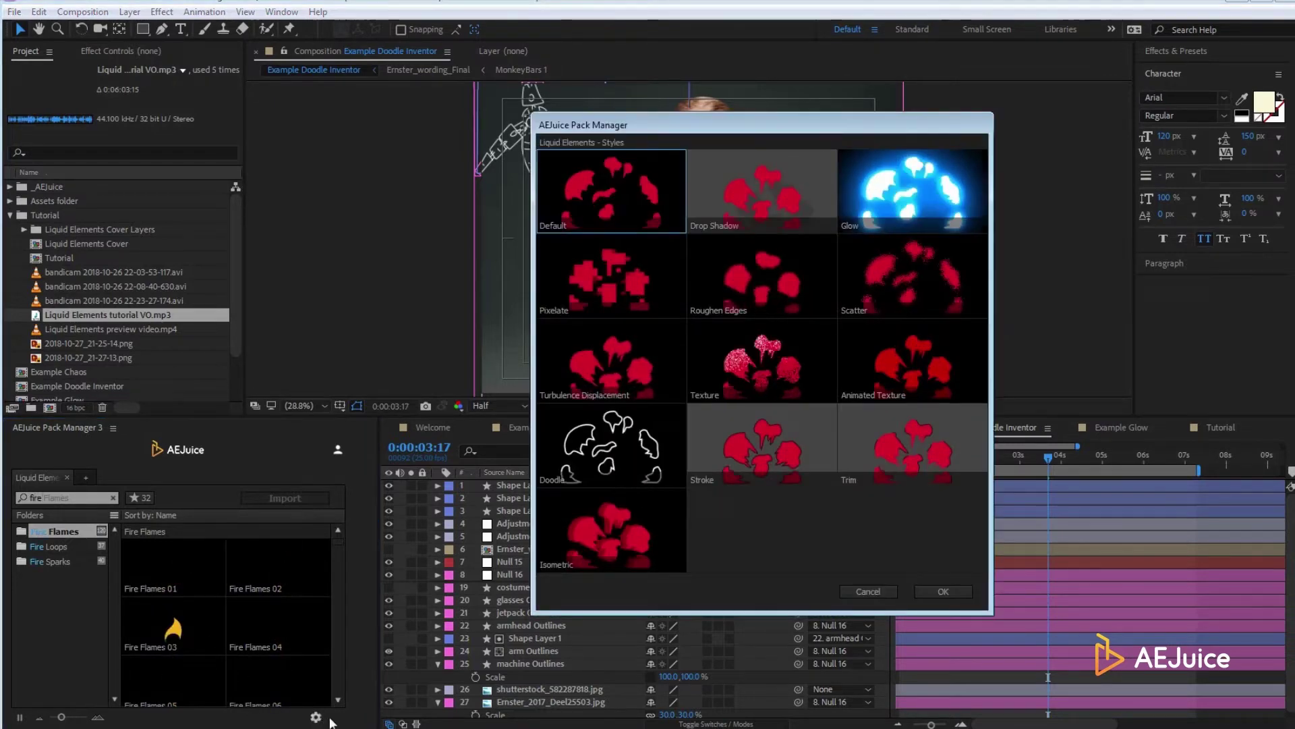
click(613, 438)
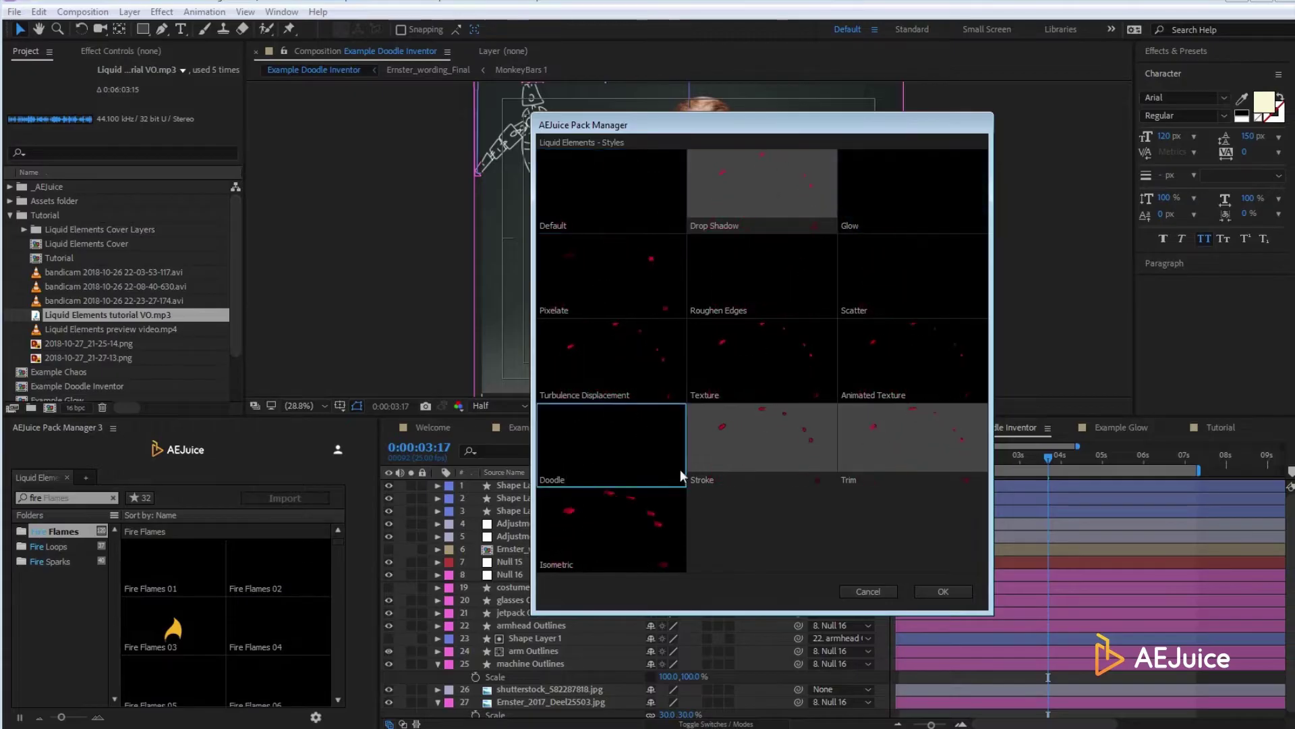
click(942, 591)
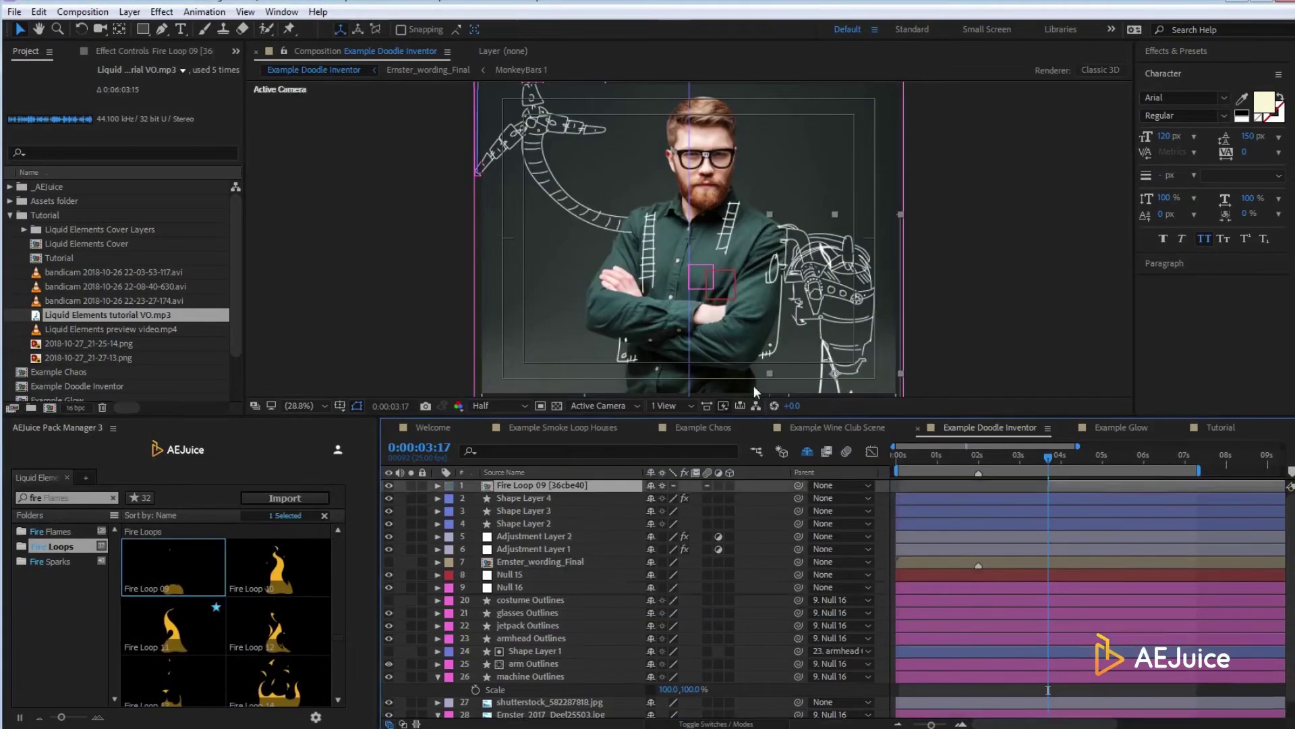
Shrink Fire Loop 09 to 20% scale in the Doodle Inventor composition
scroll(755, 386, up, 4)
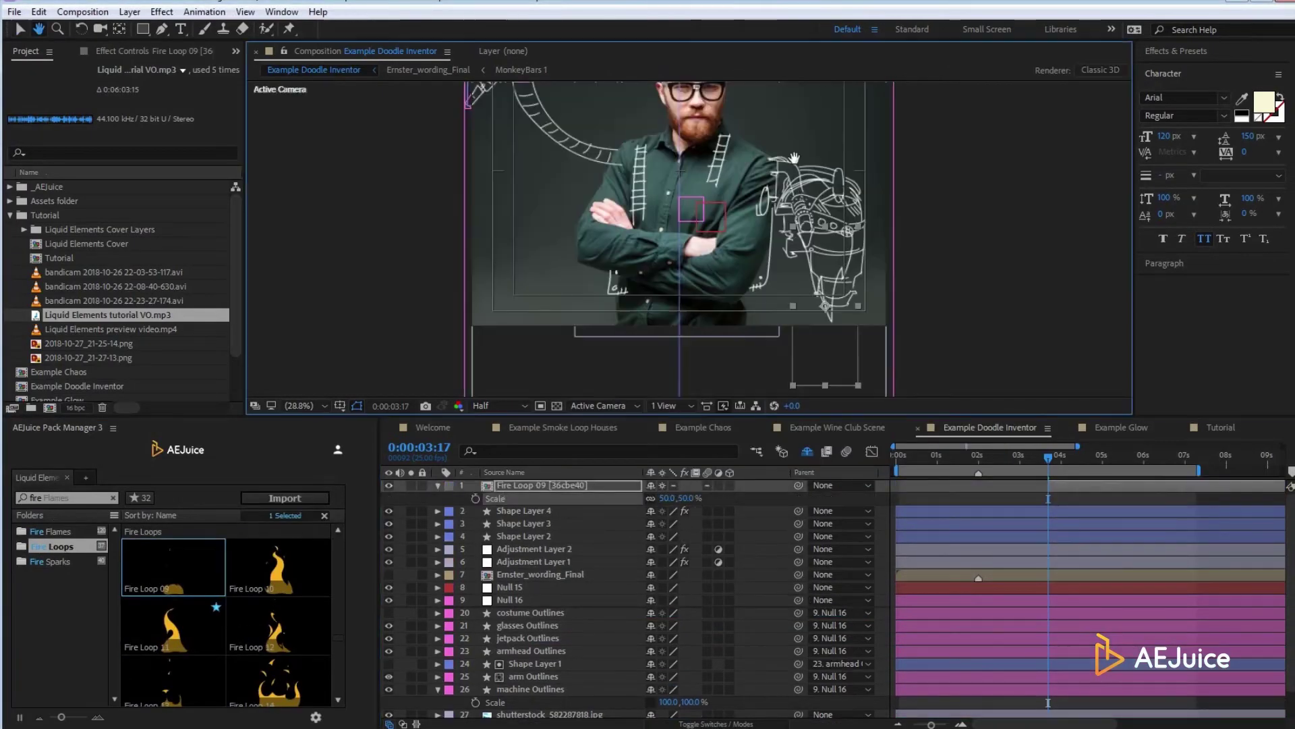
text(20)
key(Return)
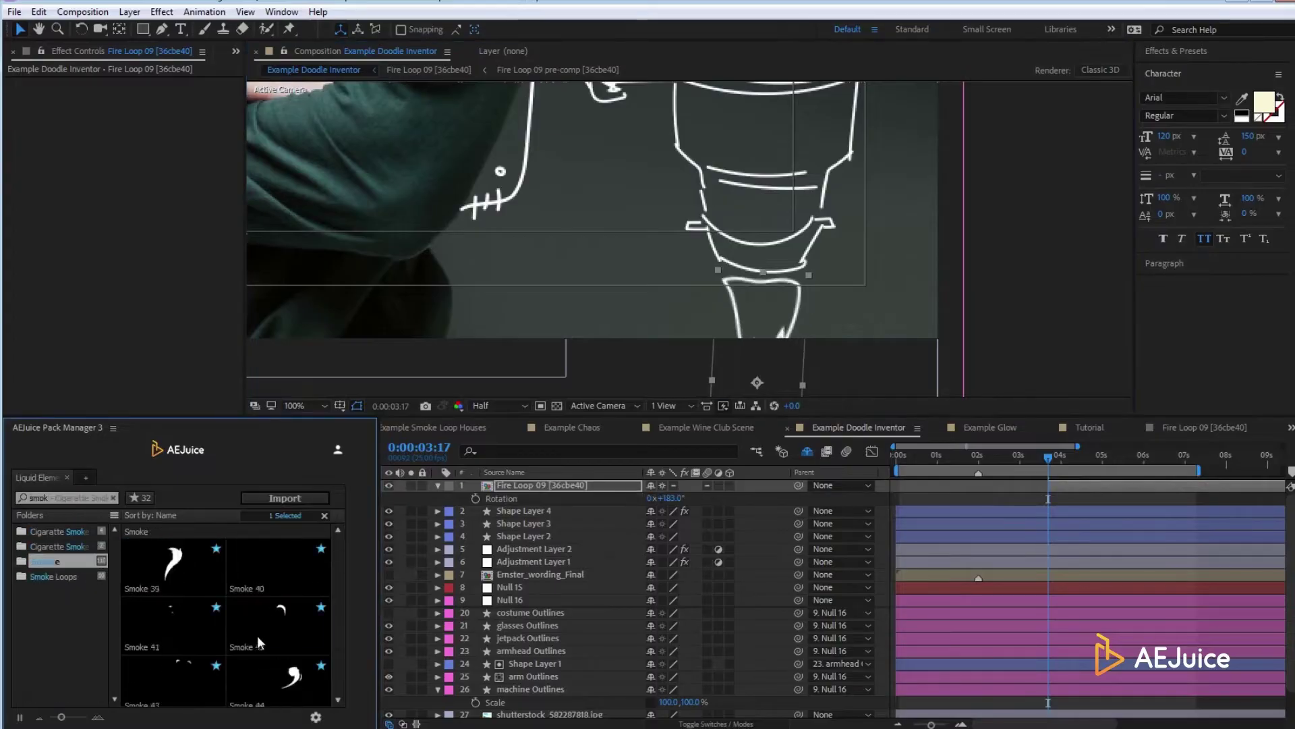
scroll(657, 224, down, 3)
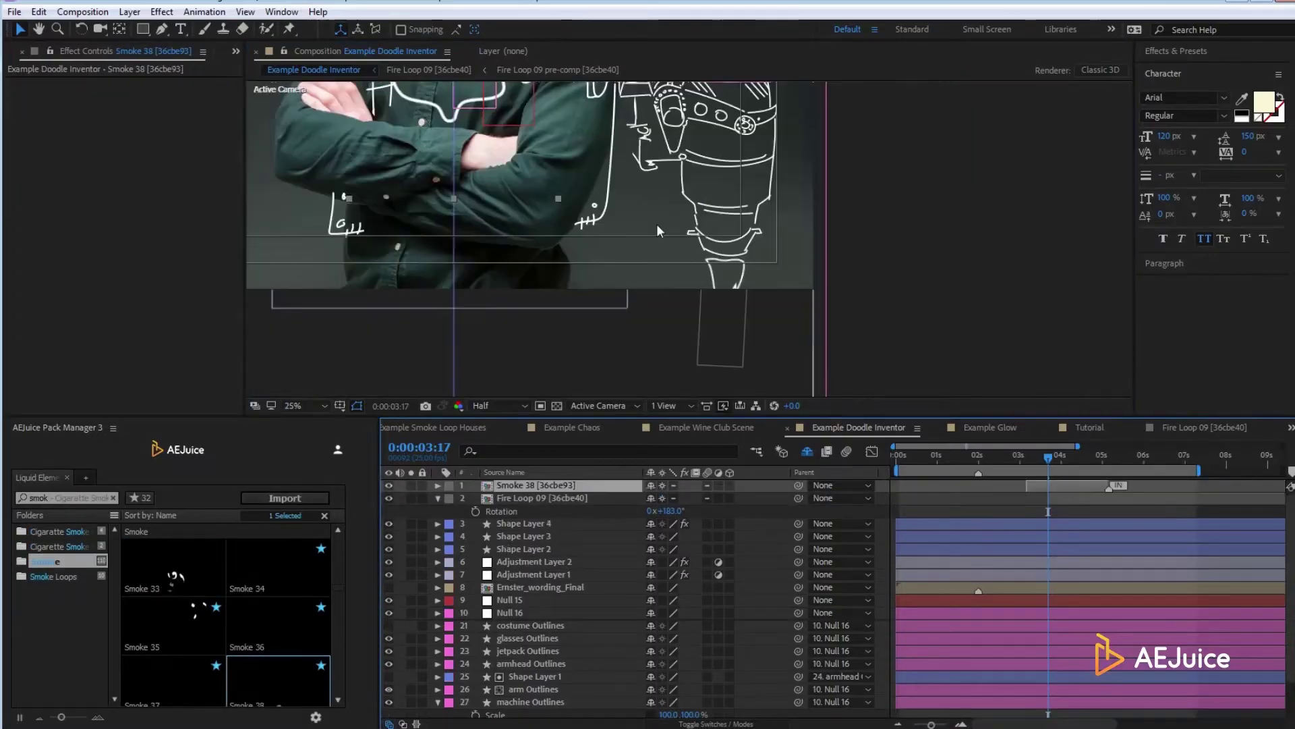
scroll(860, 291, up, 3)
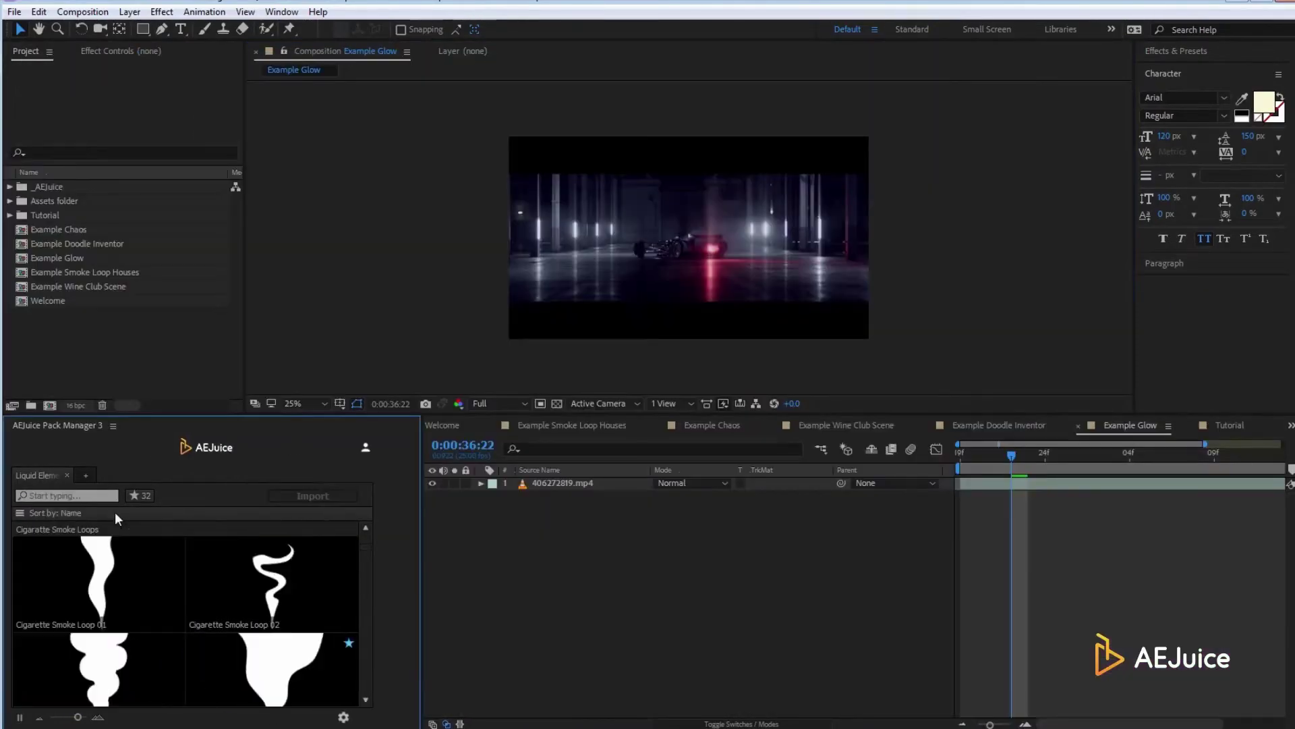
click(66, 495)
Search 'swishes' and drag Swish 24 into the Example Glow viewer
text(swishes)
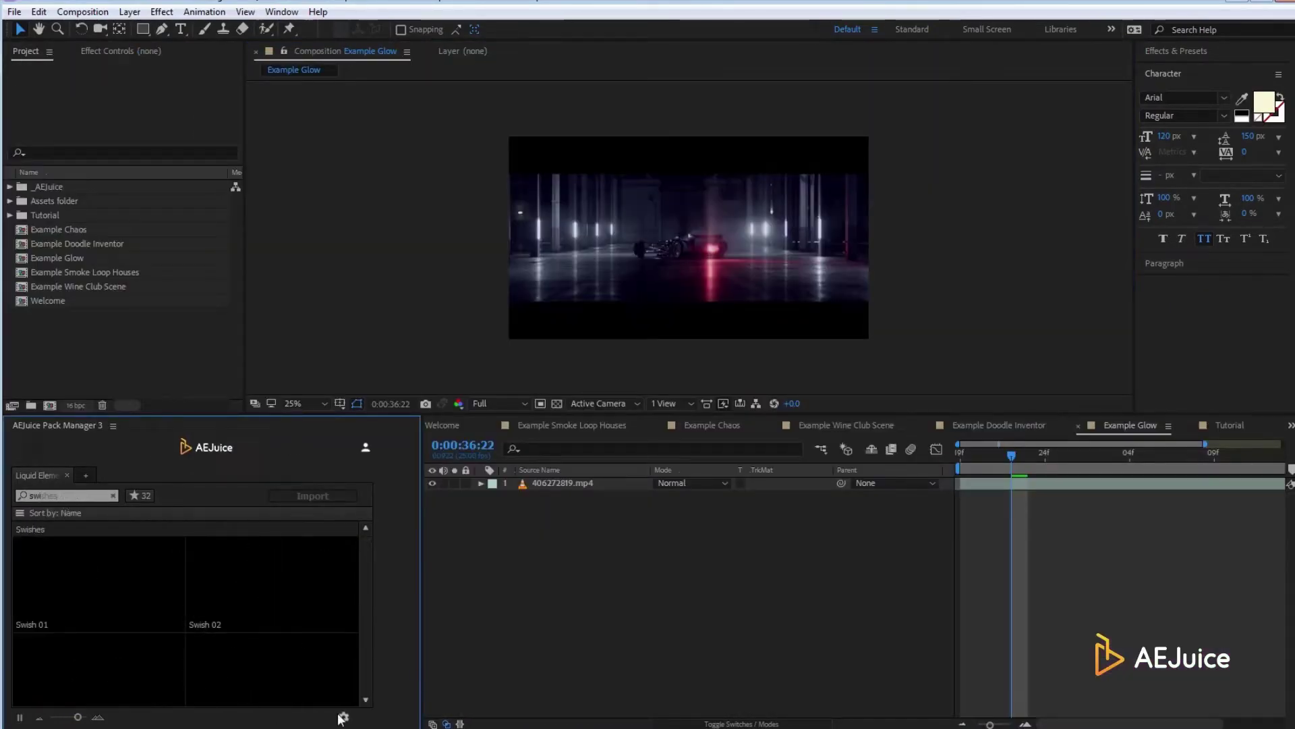
drag(271, 584, 695, 235)
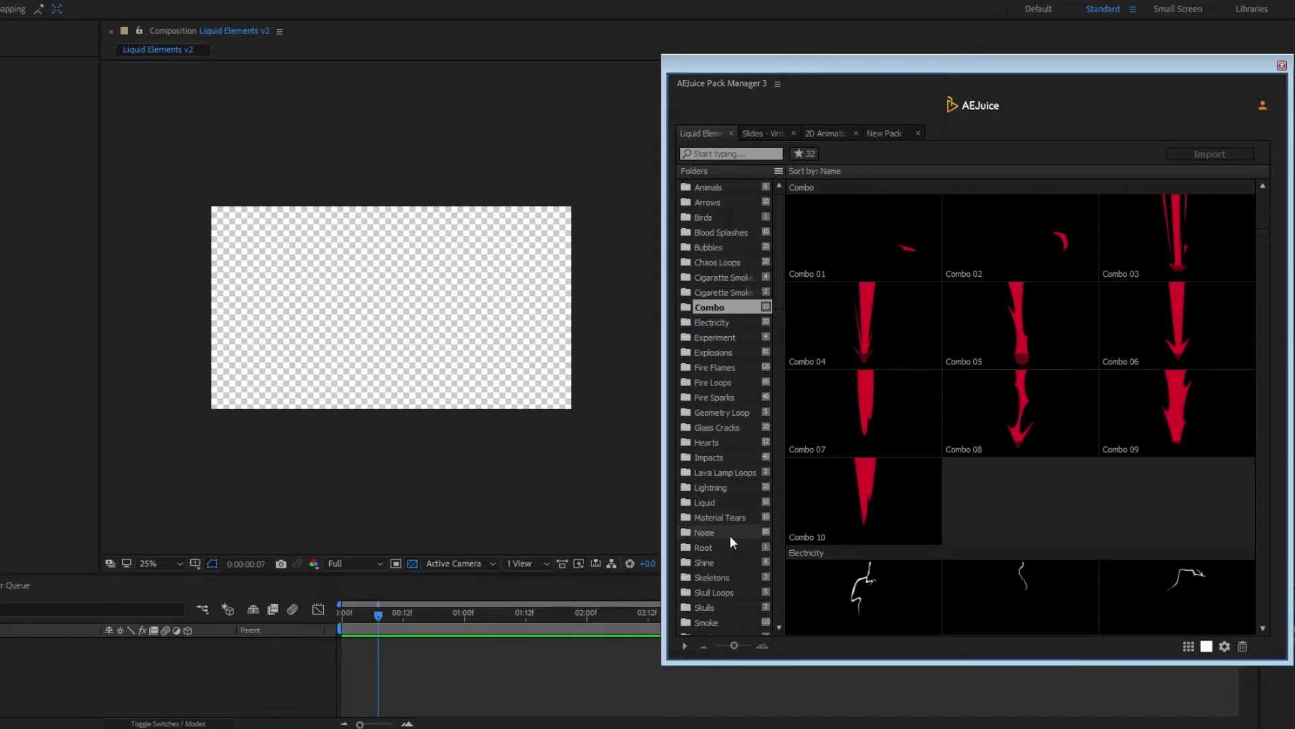
Set the main element colour to cyan-green and import Combo 01 through 05
click(1208, 647)
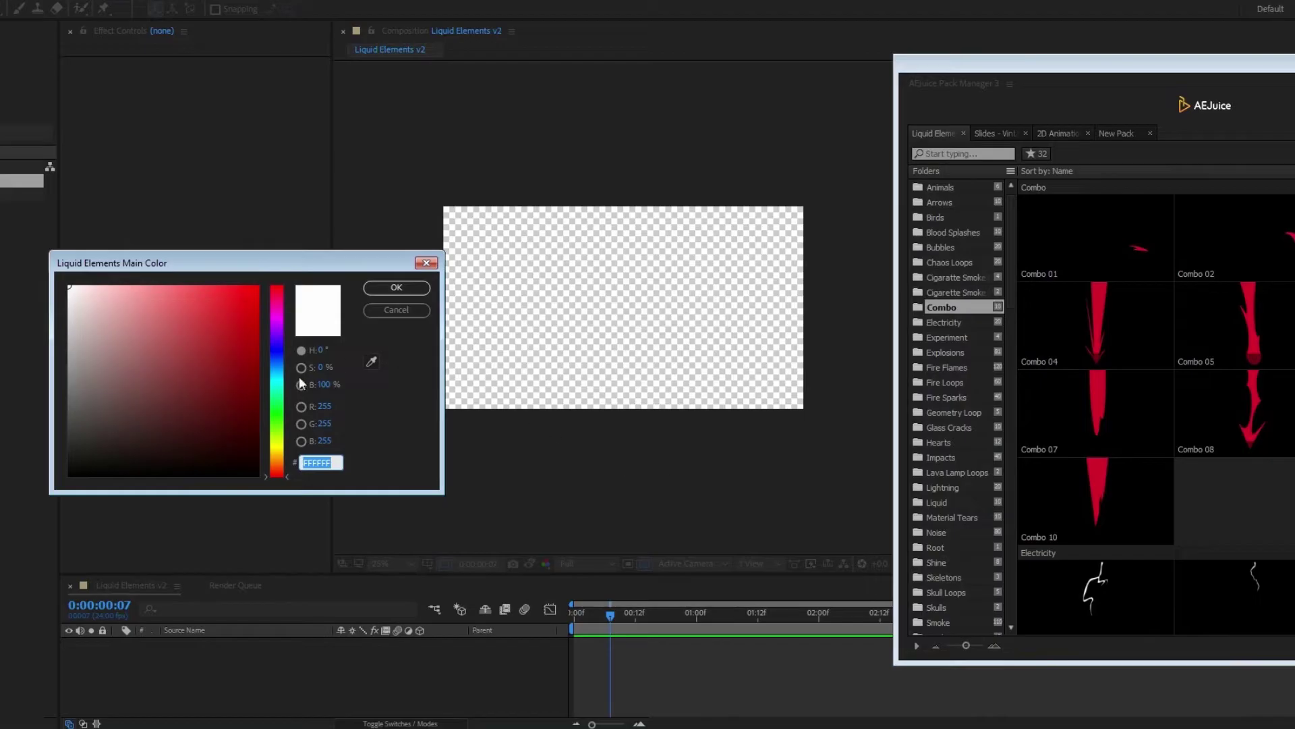
click(278, 388)
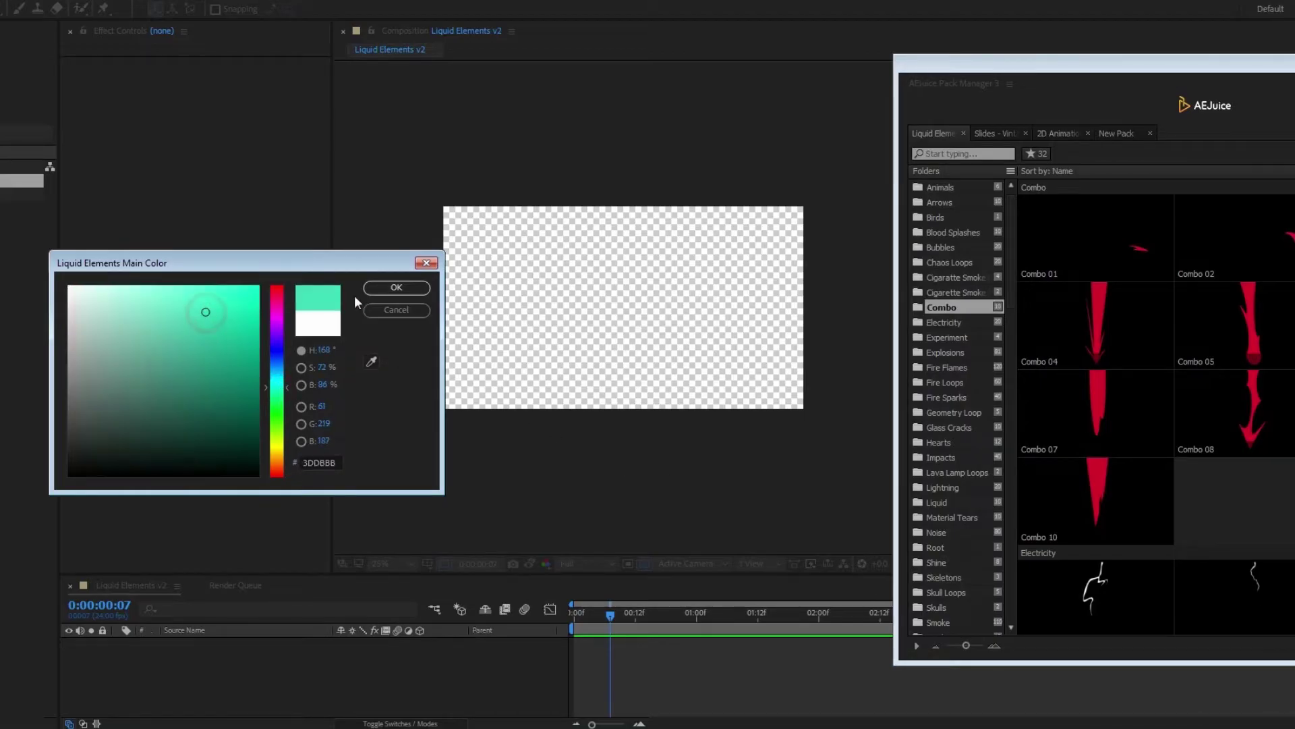
click(395, 288)
click(1123, 273)
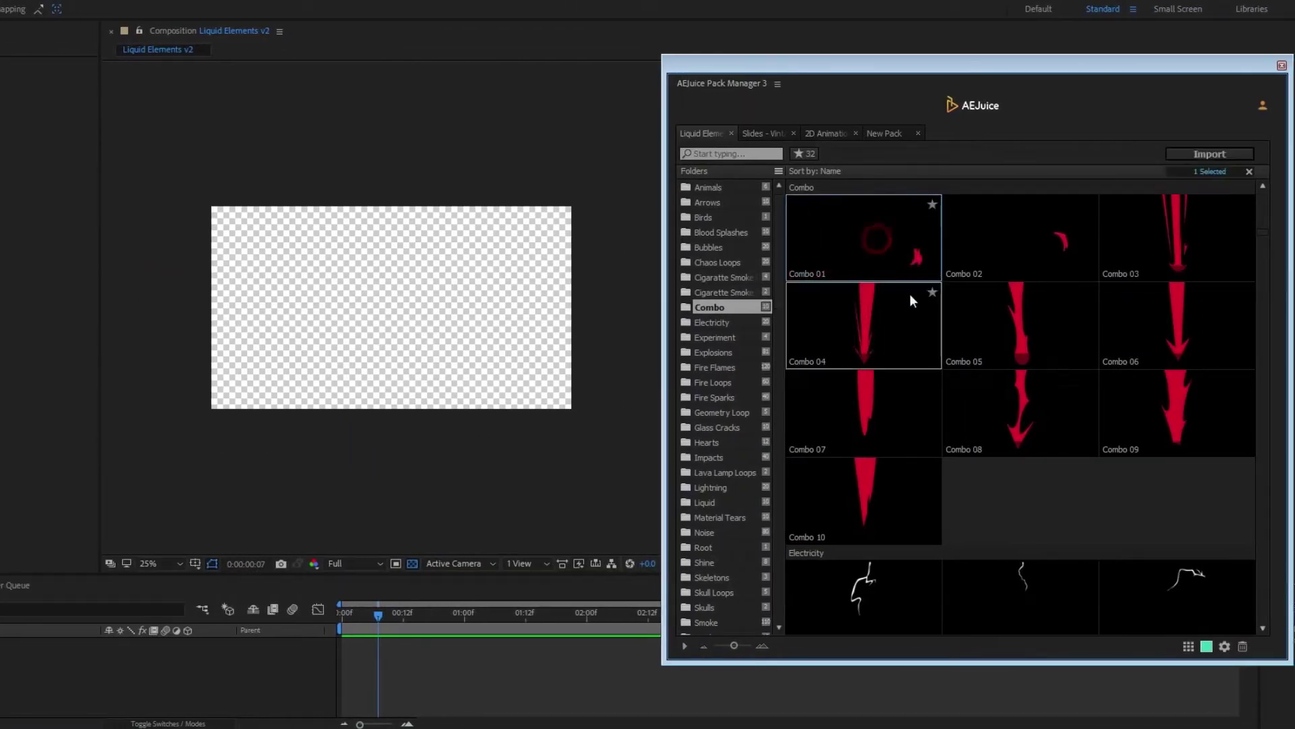
shift+click(1021, 325)
click(1207, 152)
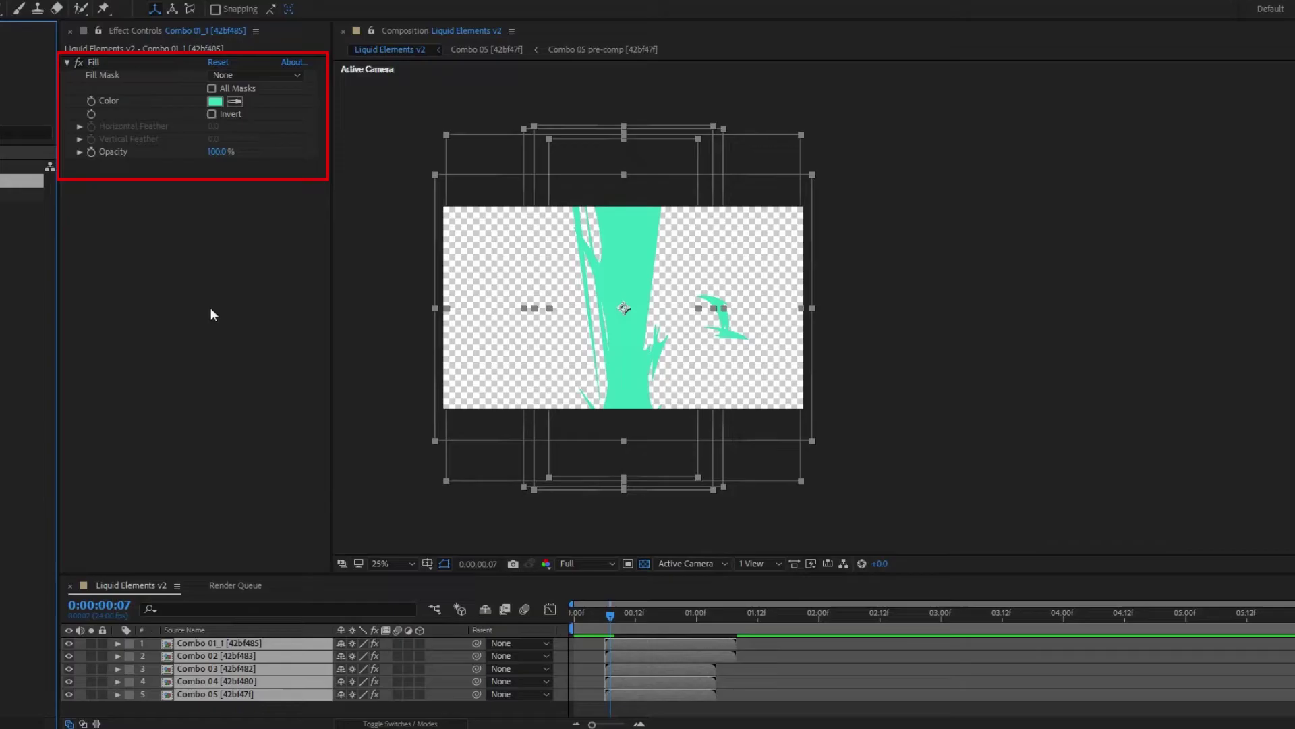
Change Combo 01_1's Fill to blue 3C92DB and paste that Fill onto Combo 02–05
click(219, 103)
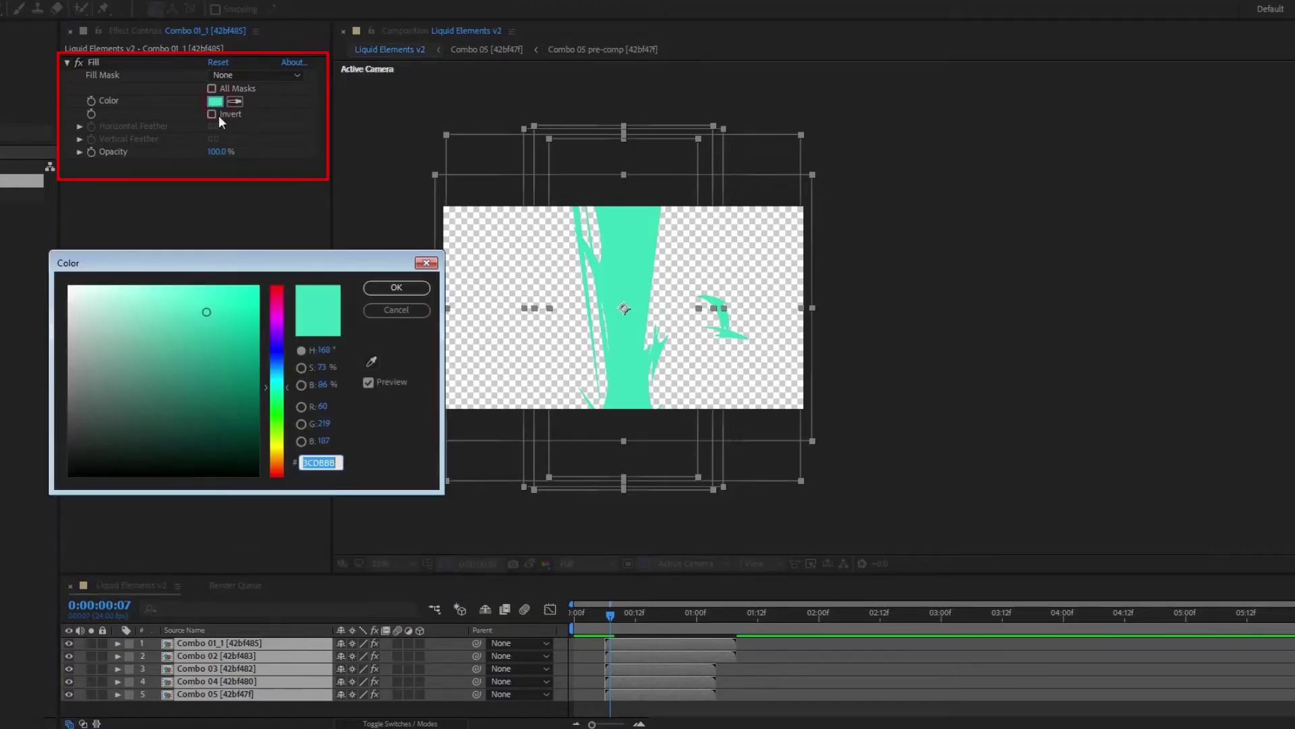
click(277, 370)
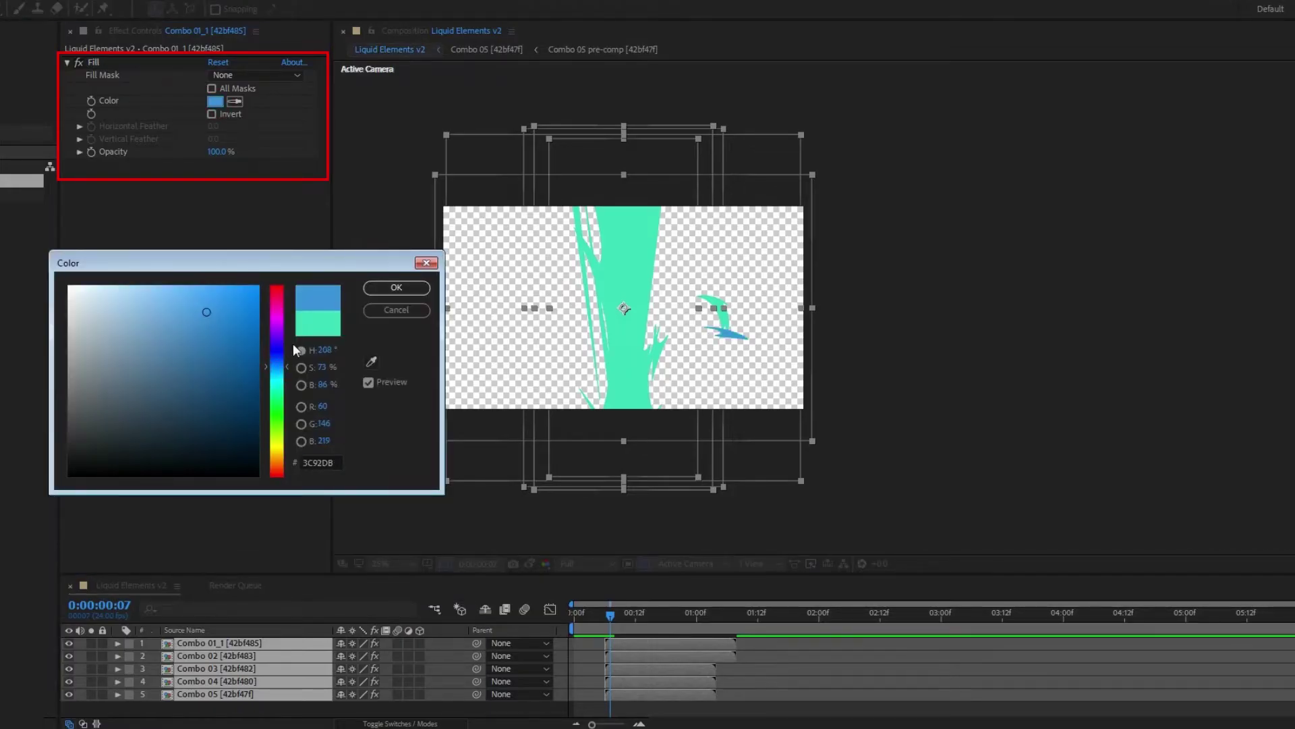
click(391, 288)
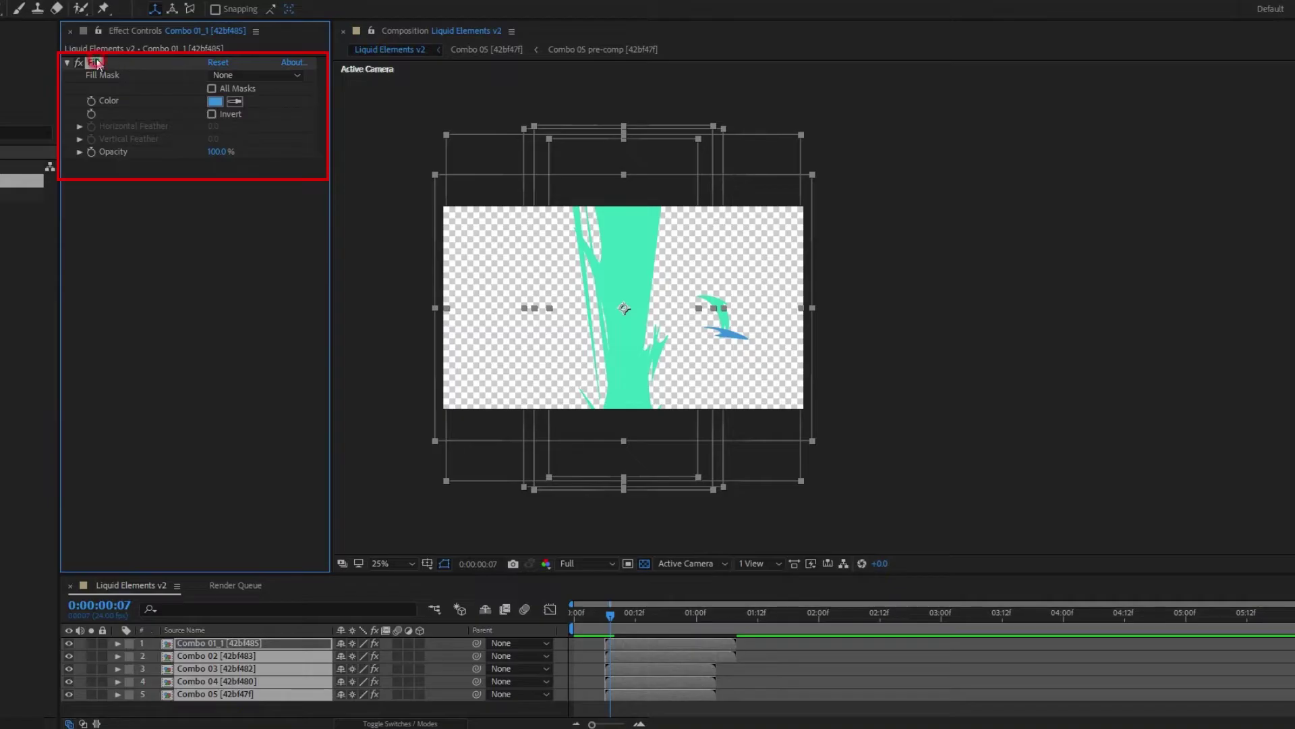
click(94, 63)
click(219, 657)
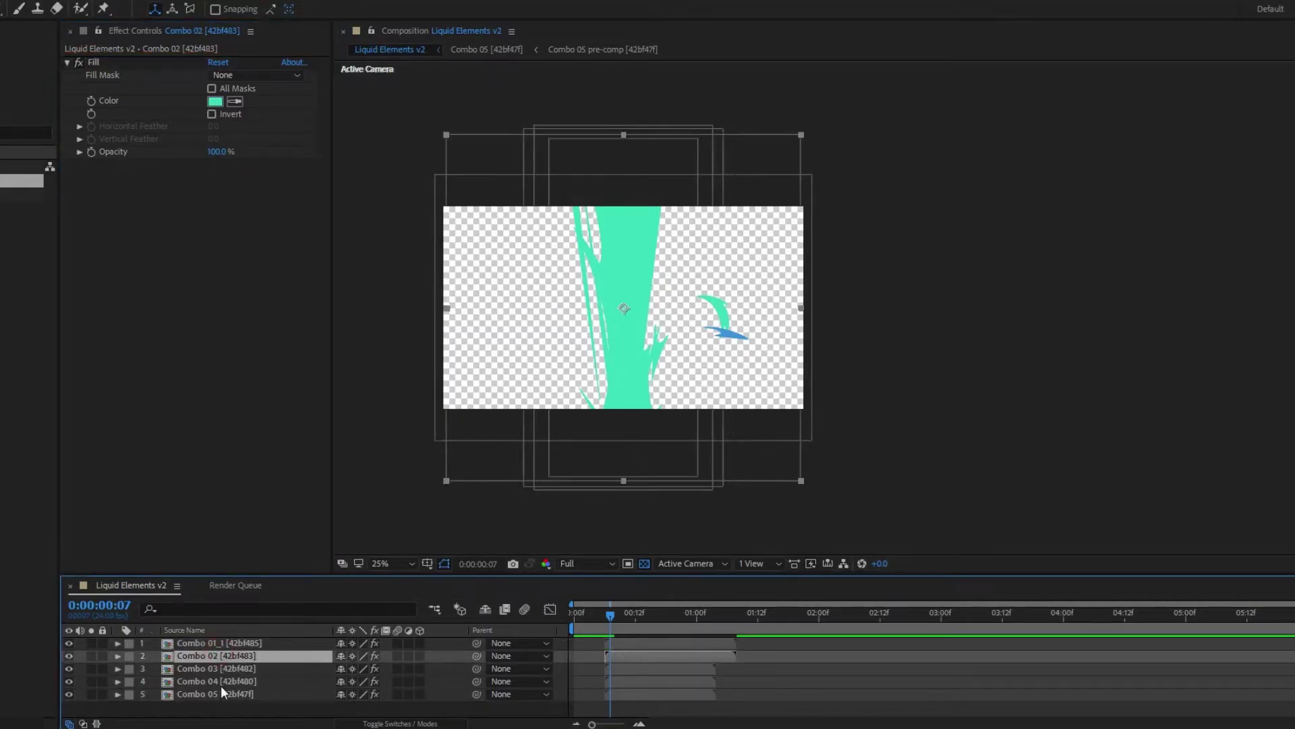
shift+click(222, 693)
key(ctrl+v)
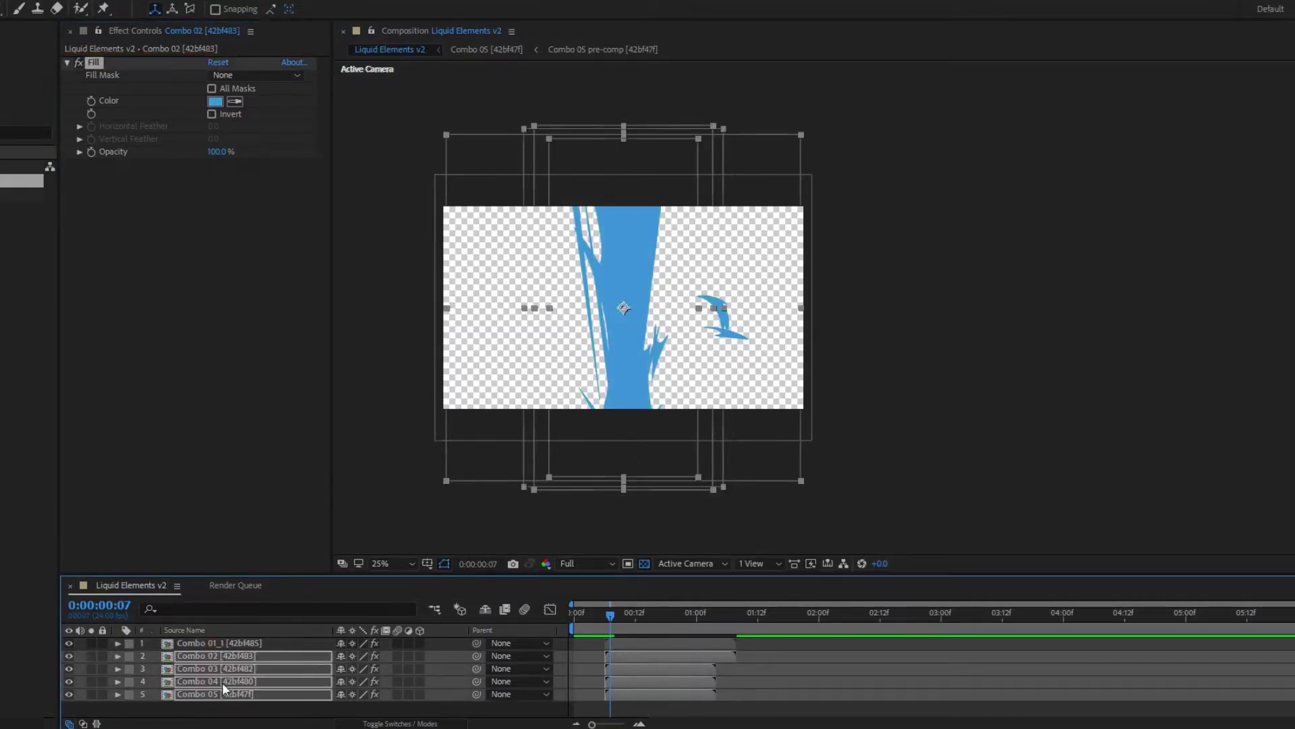
drag(632, 617, 650, 614)
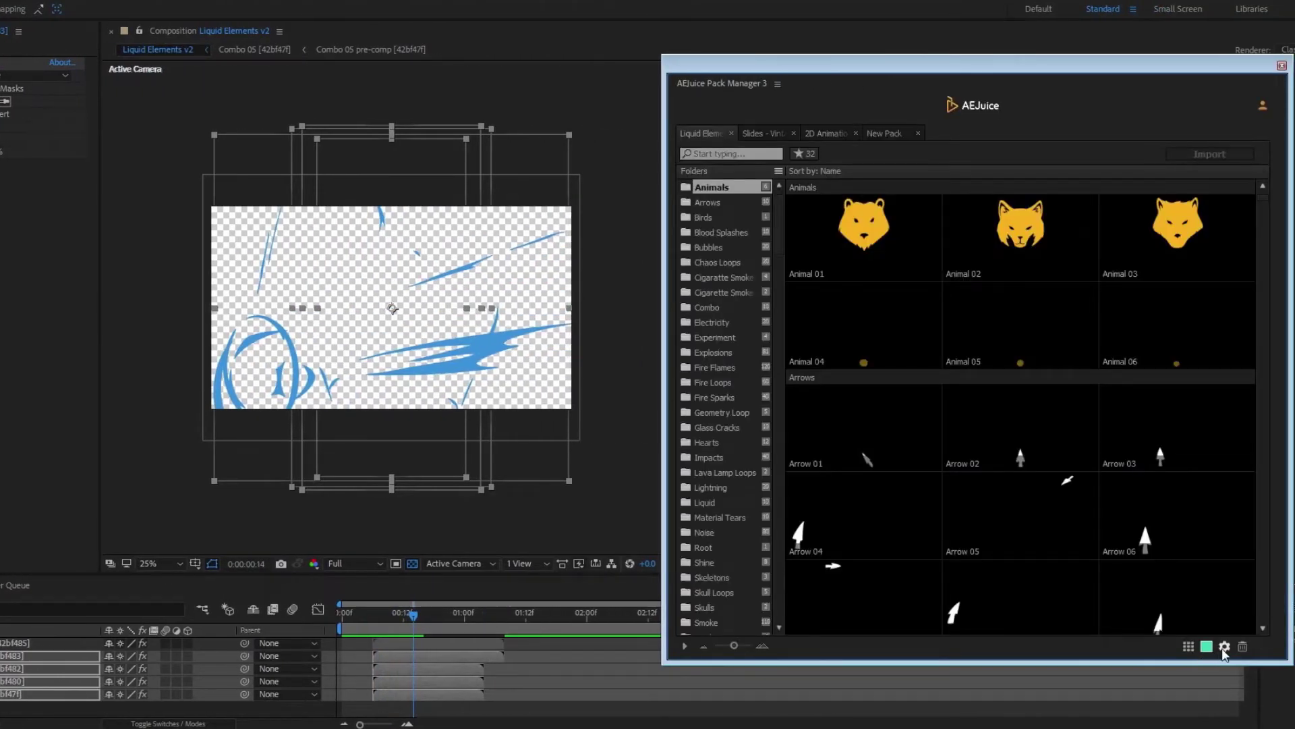
Switch to the Alpha Footage style and import Fire Loop 01
click(1224, 648)
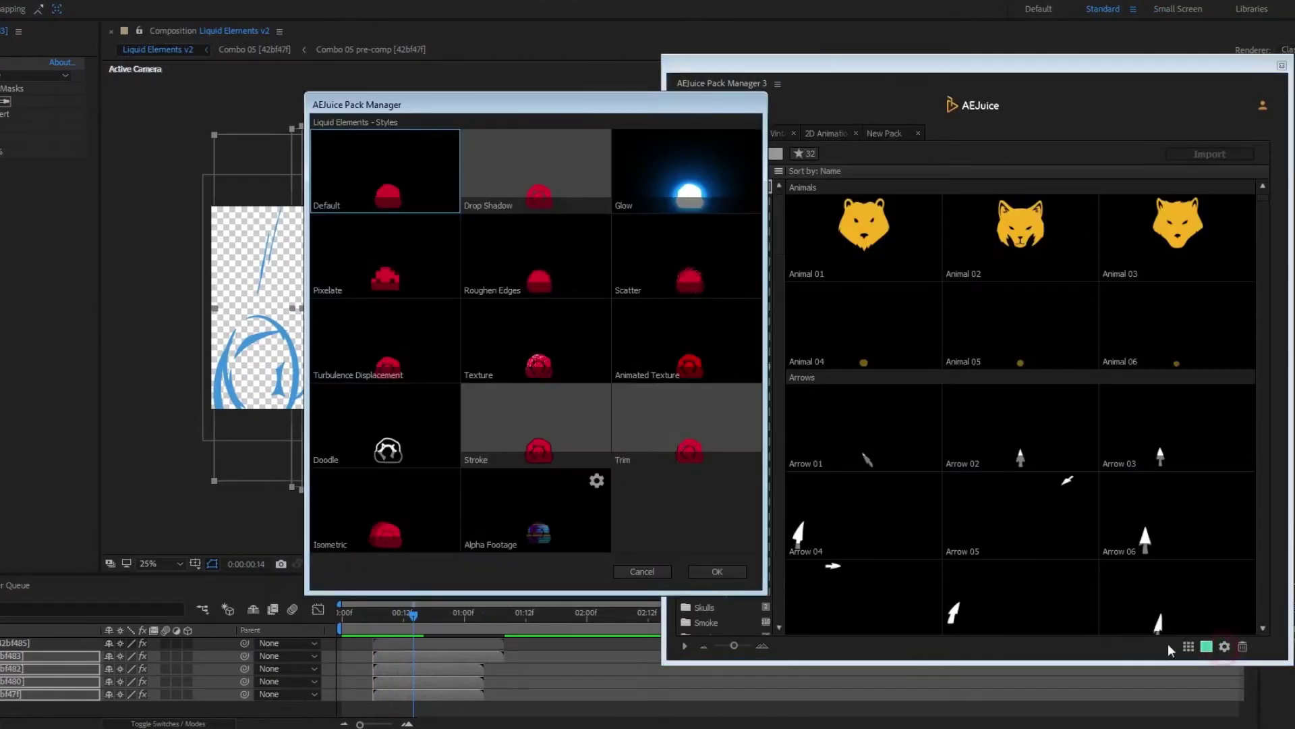
click(537, 509)
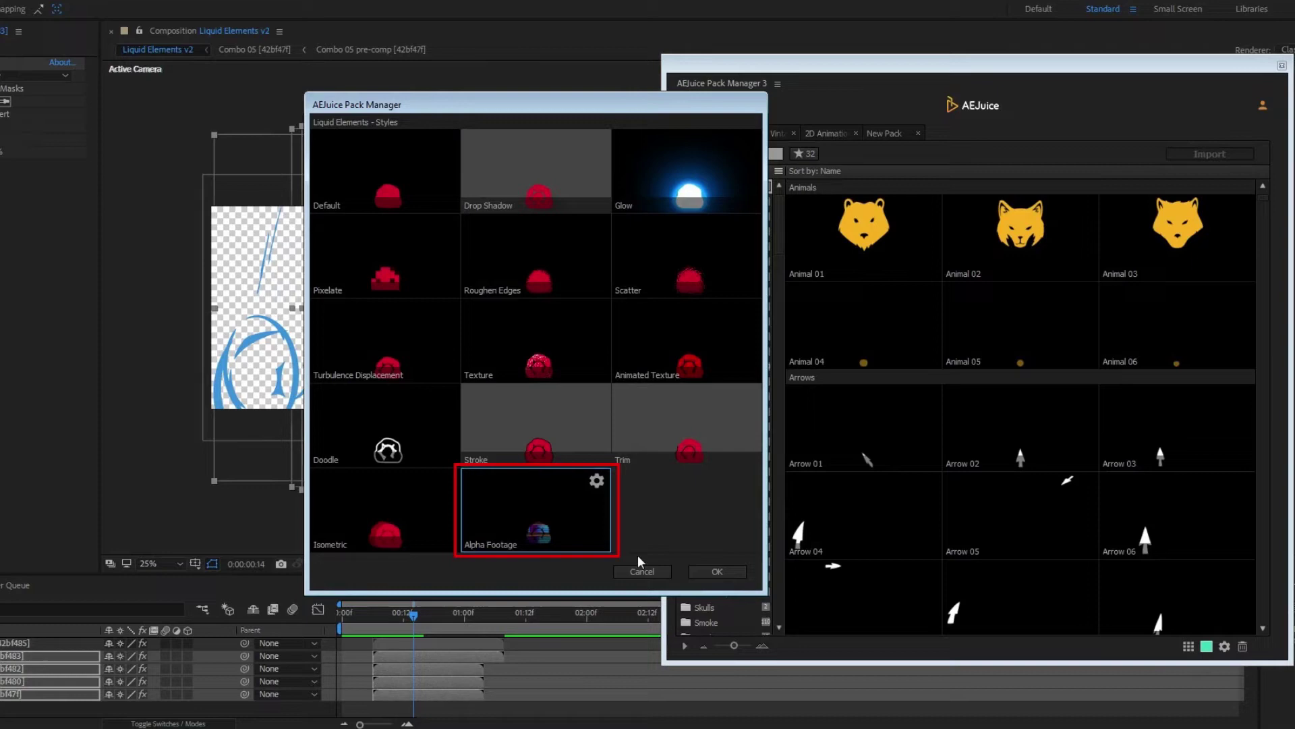
click(718, 570)
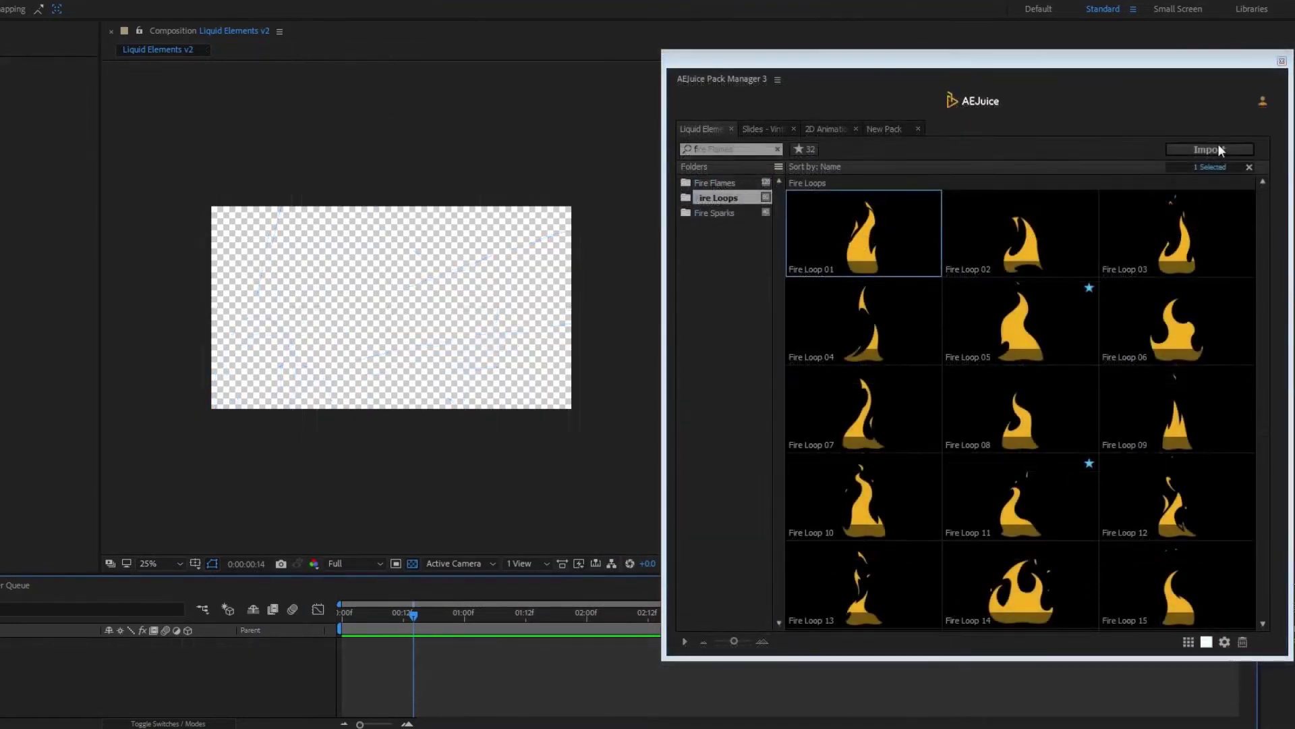
click(1219, 148)
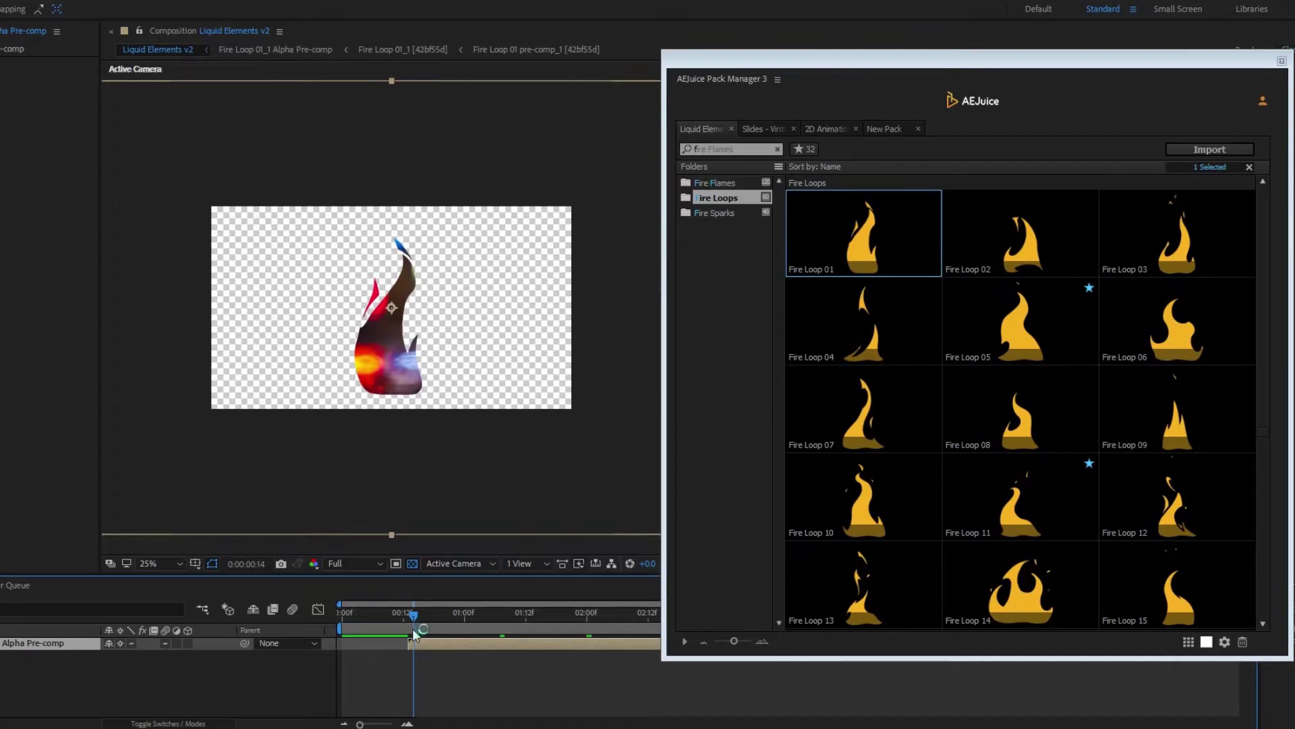
Scale Fire Loop 01 to 34%, shift it left and up, and import Fire Loop 02
drag(412, 629, 538, 640)
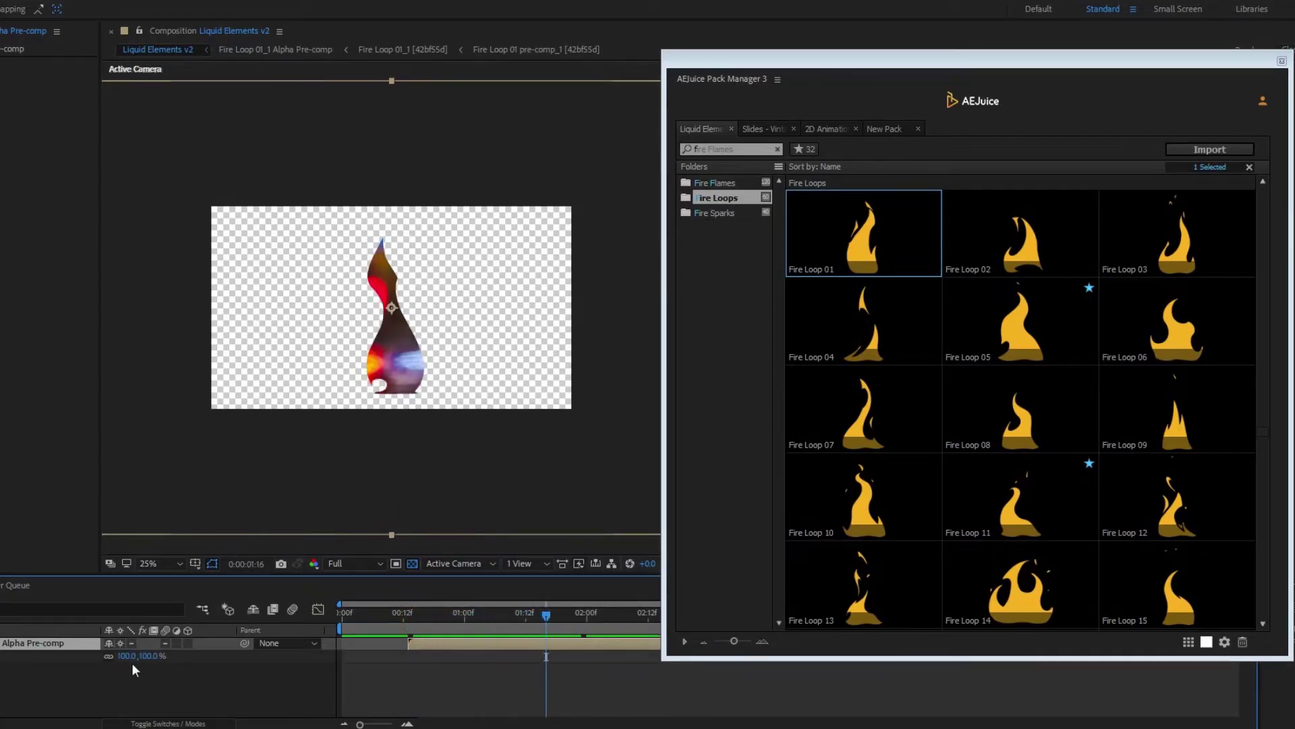
drag(133, 665, 89, 664)
click(403, 322)
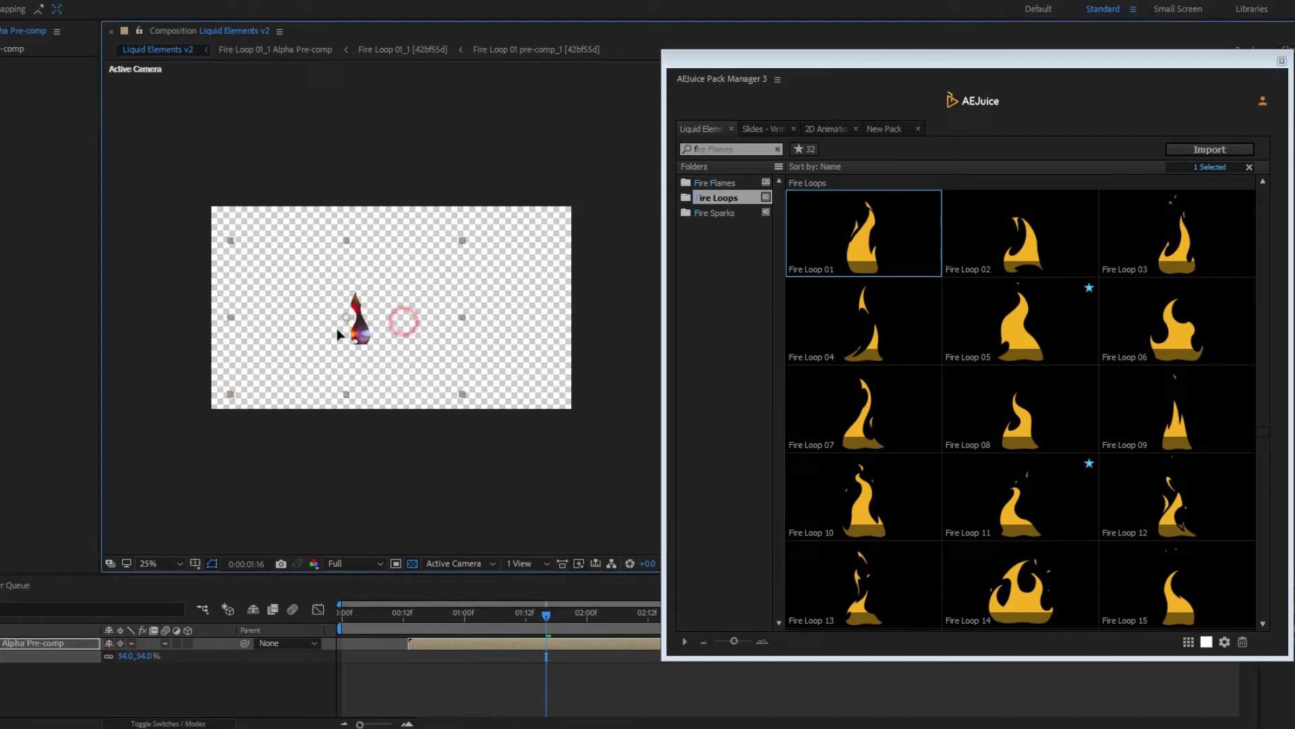
drag(340, 335, 309, 325)
click(1176, 149)
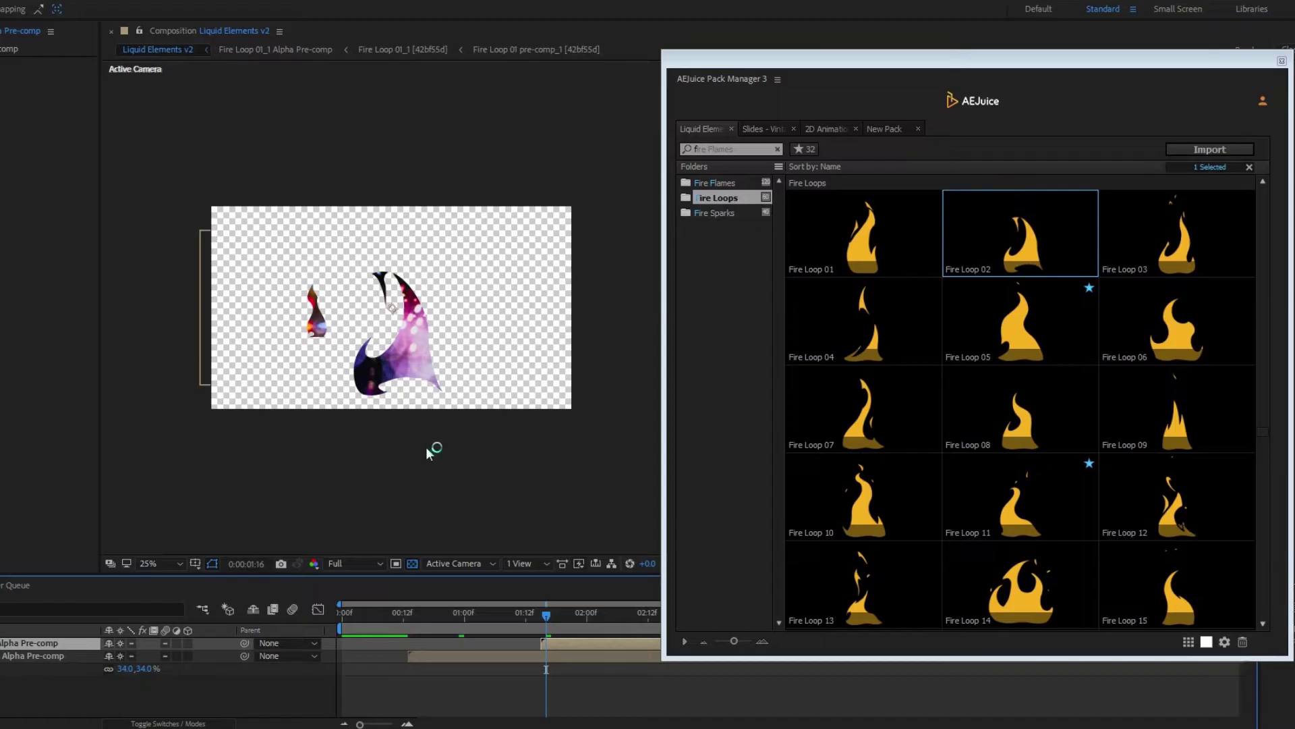
drag(544, 611, 643, 634)
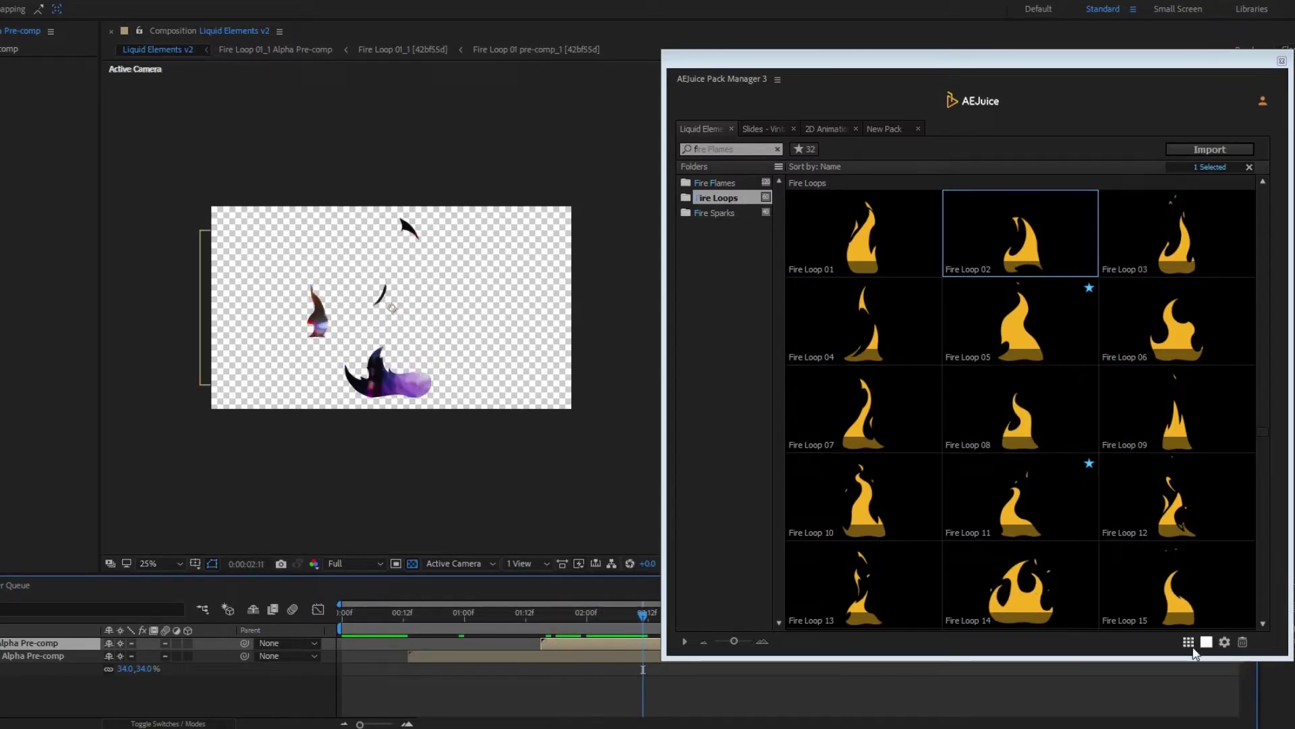
Set the Alpha Footage folder to photos and import Fire Loop 11 as a third flame
click(1226, 644)
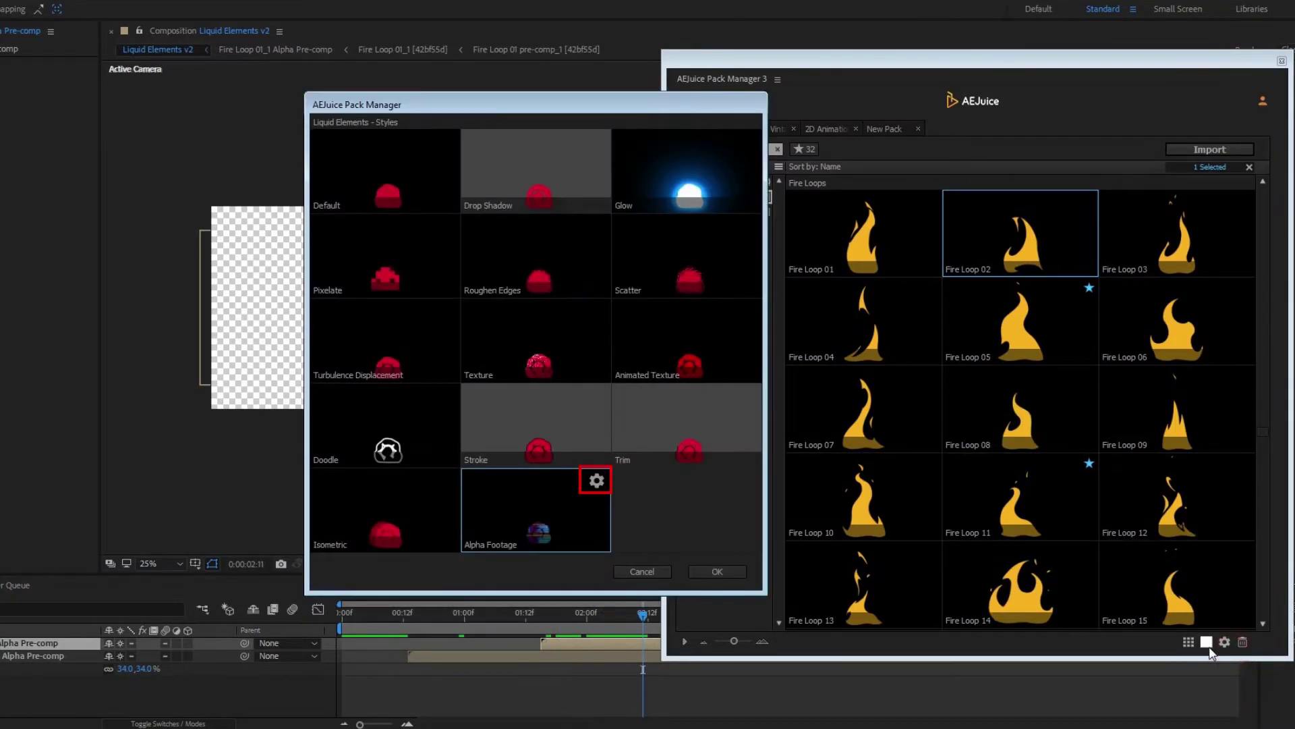
click(597, 480)
click(485, 264)
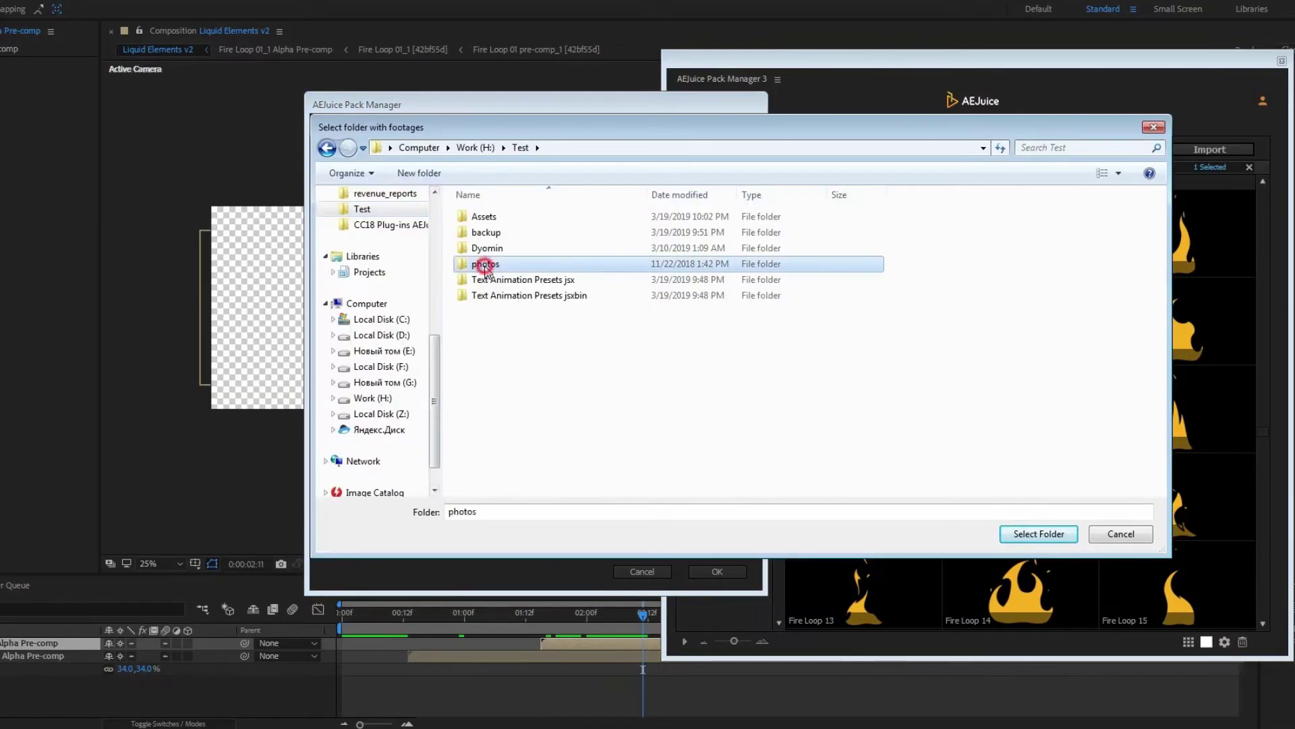
click(1038, 534)
click(705, 568)
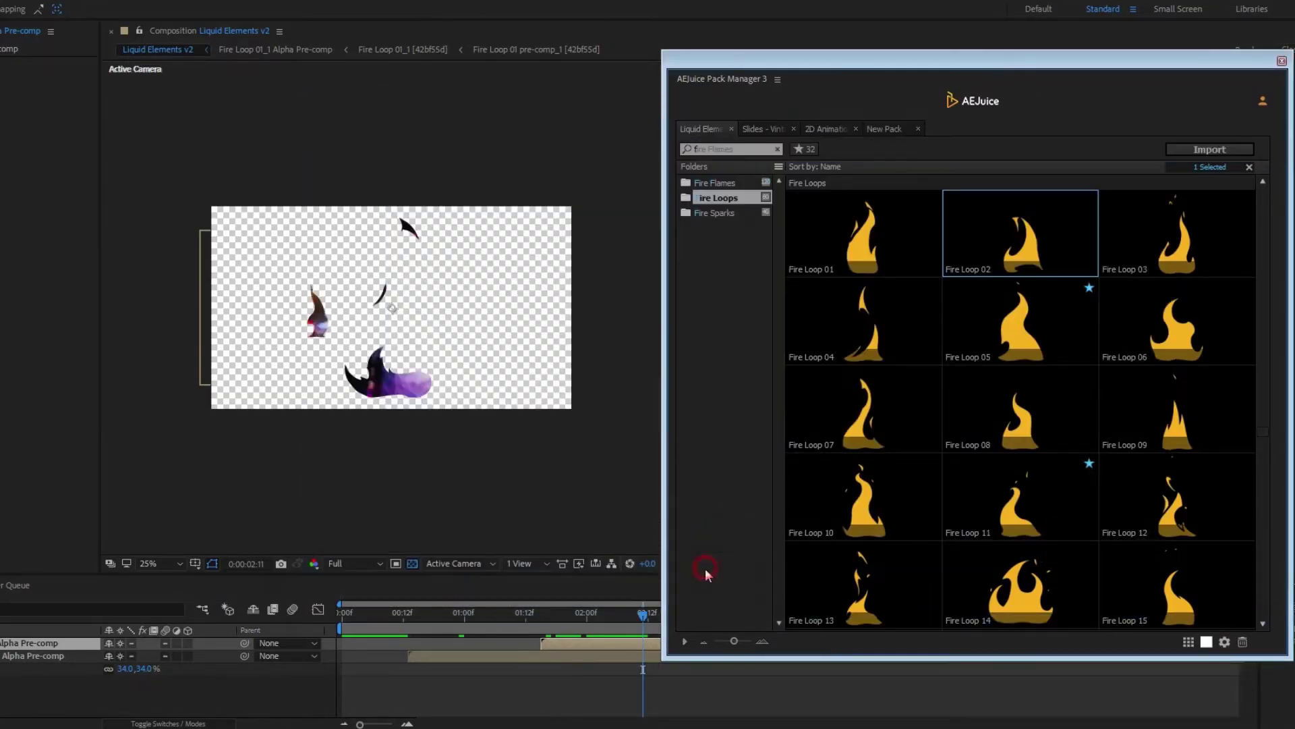
click(1020, 499)
click(1177, 149)
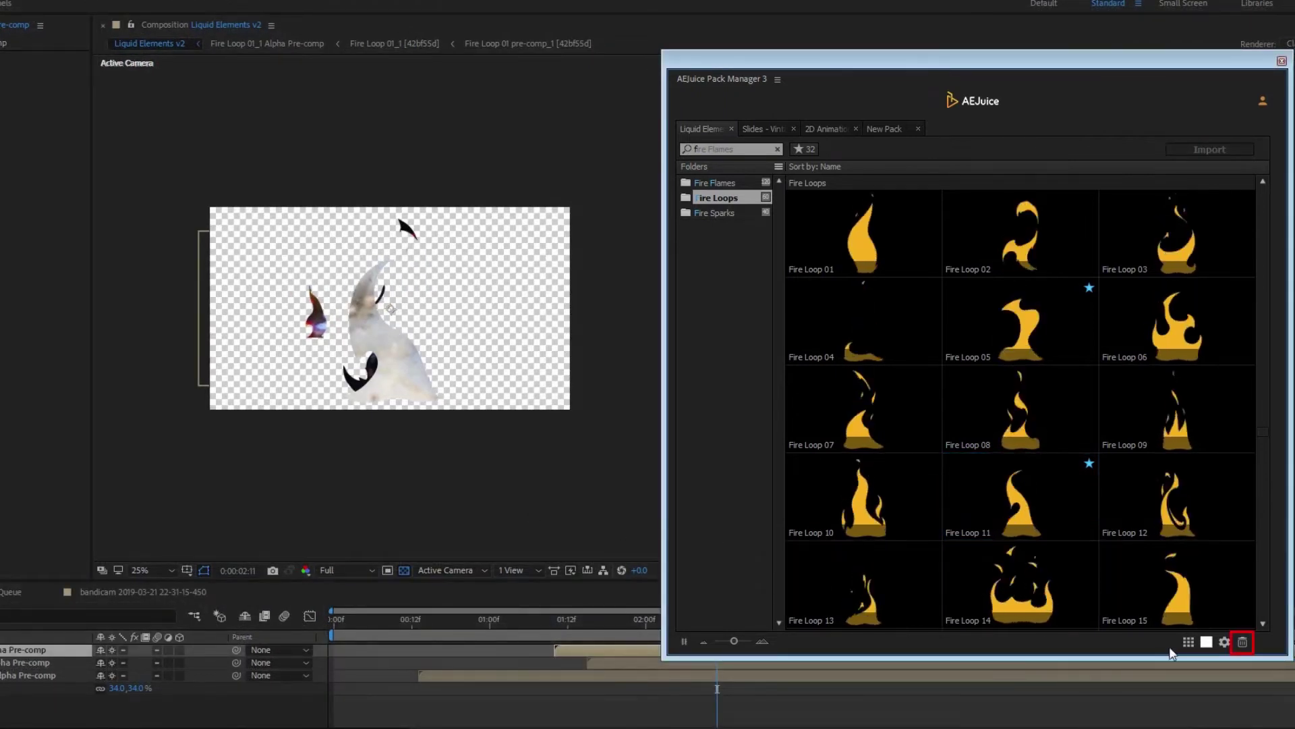
Delete the 43 unused project items with Pack Manager's cleanup, then browse the folders
click(1241, 643)
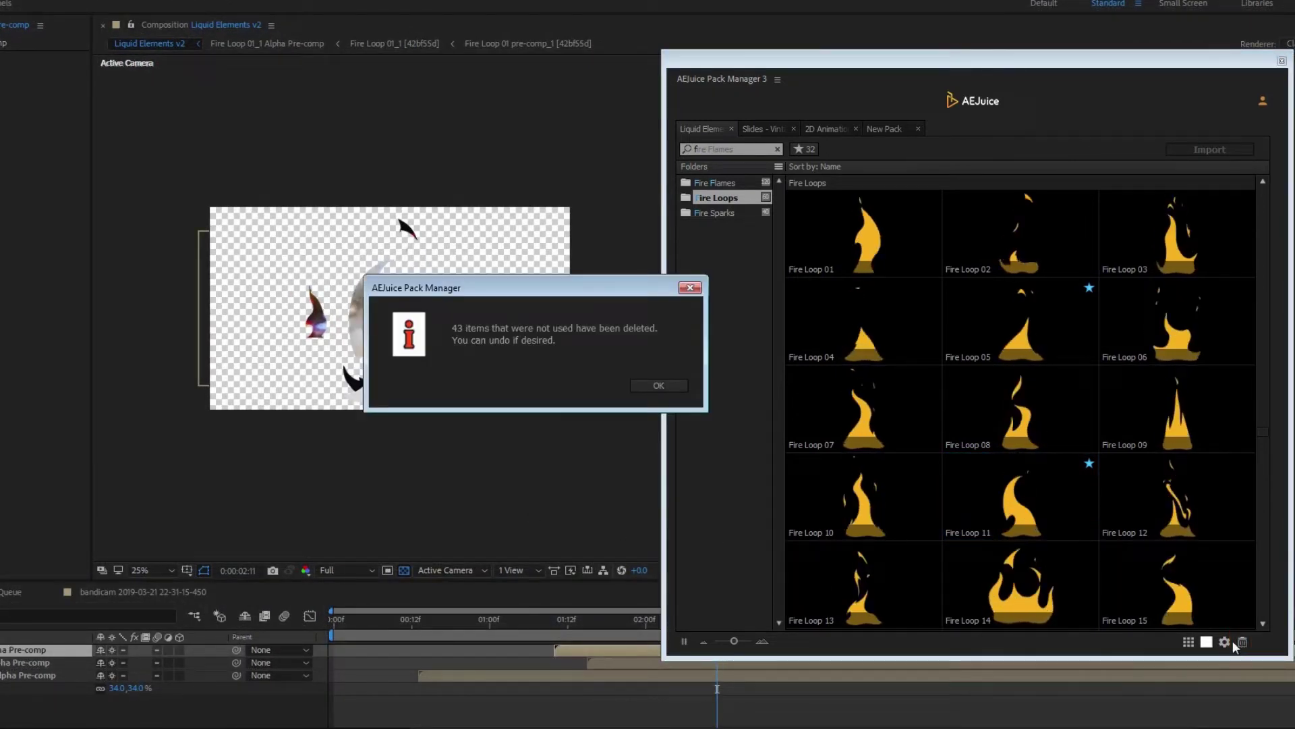
click(680, 387)
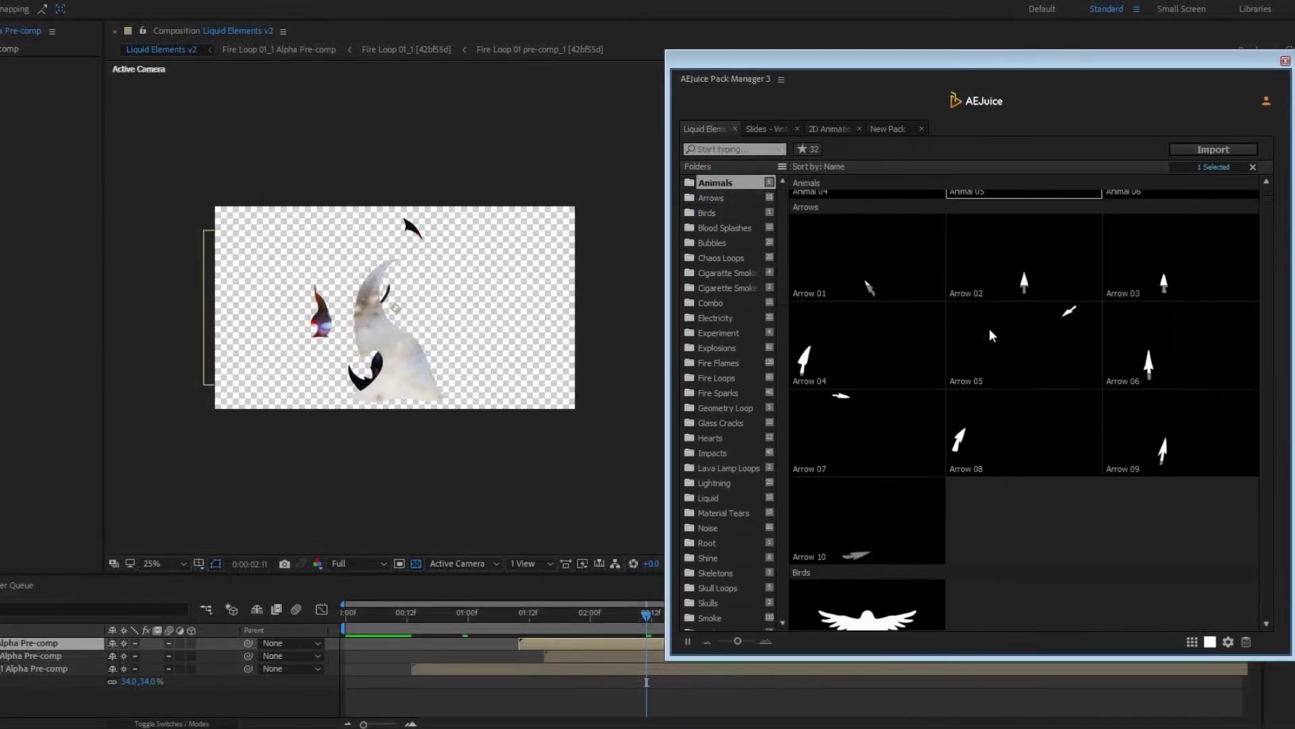
scroll(981, 345, down, 3)
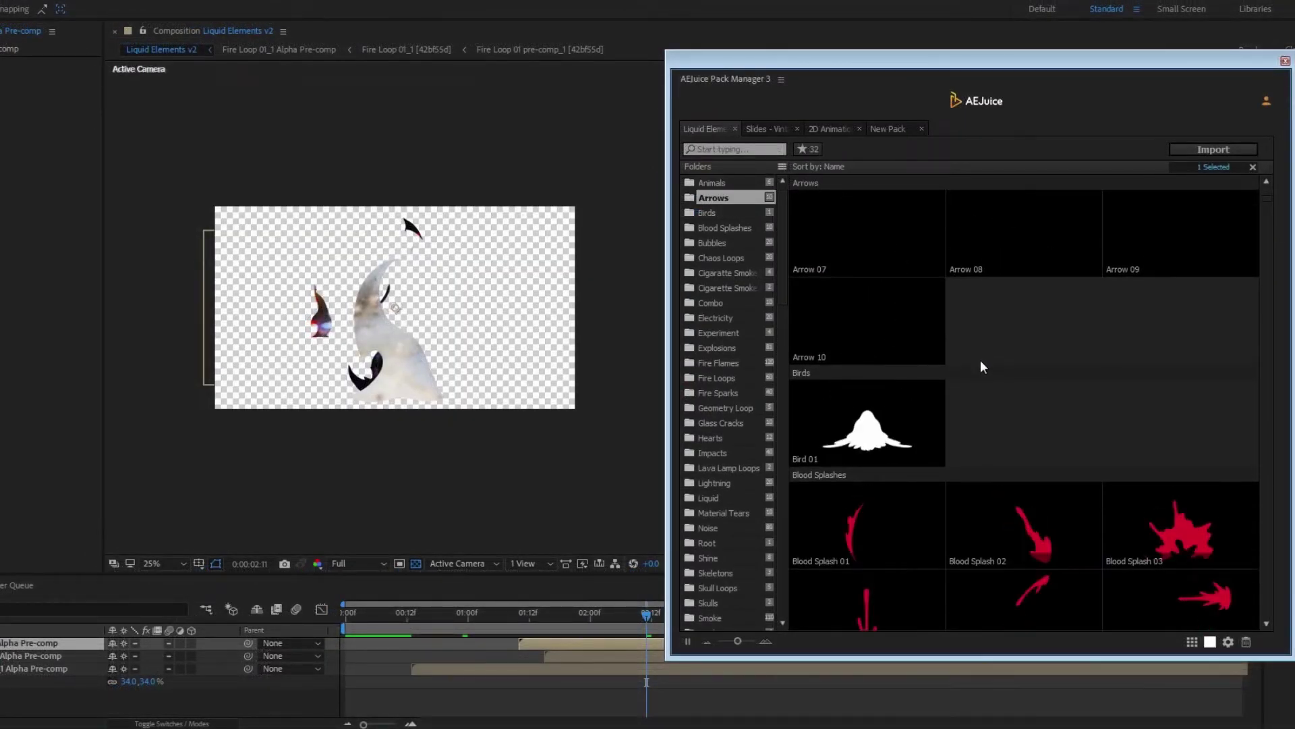
scroll(982, 364, down, 4)
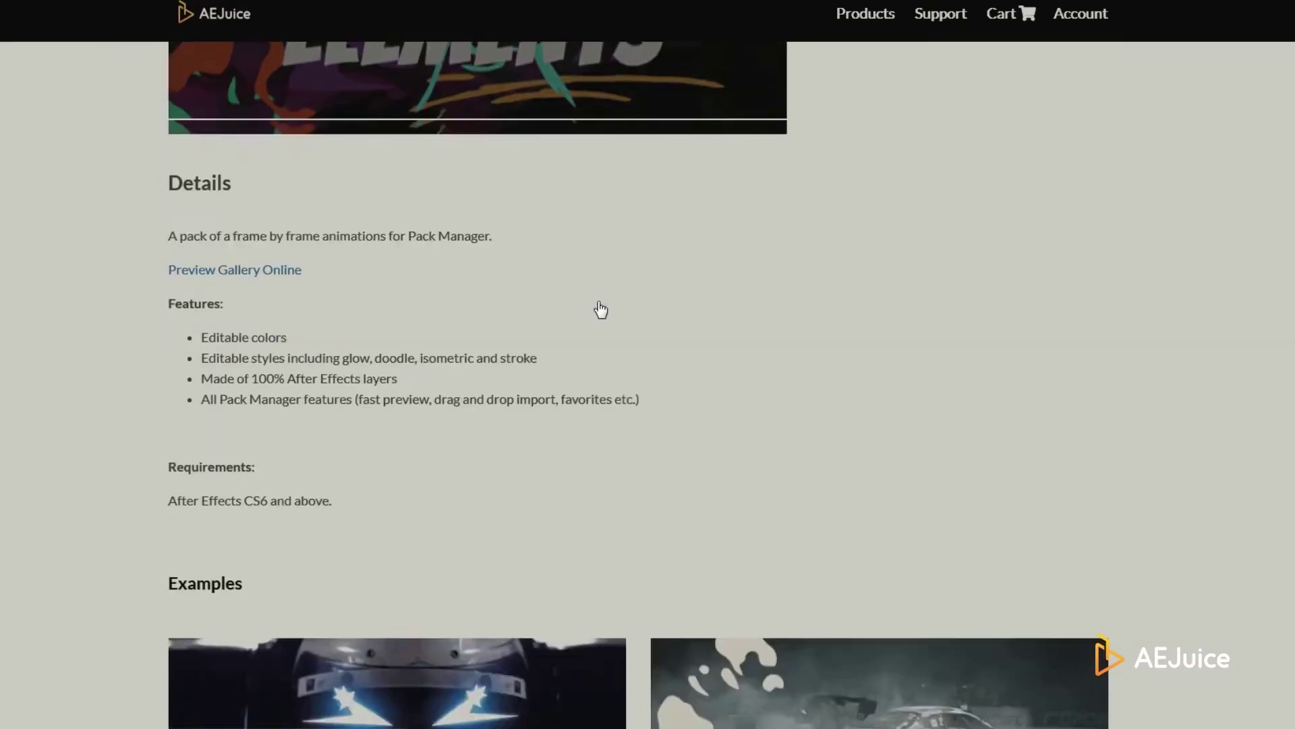
scroll(441, 341, down, 15)
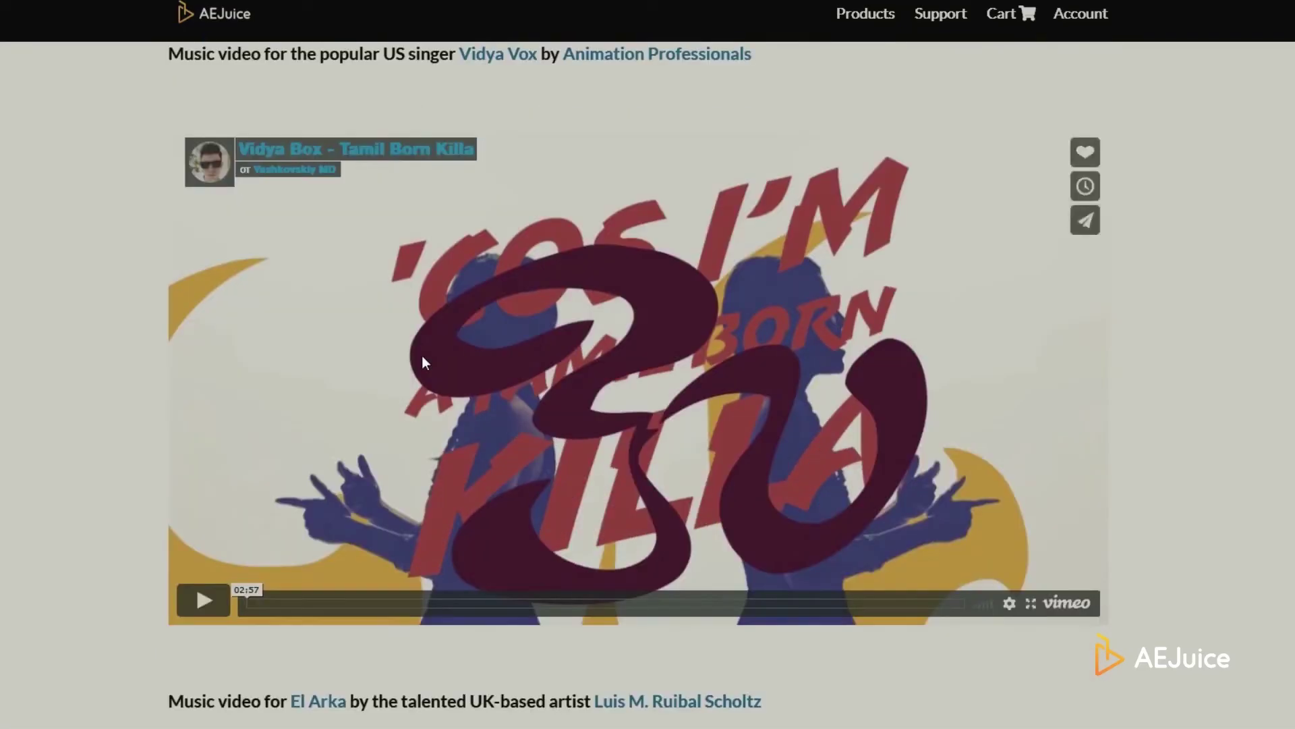
Play the embedded Vimeo music video and skip ahead in it
click(203, 600)
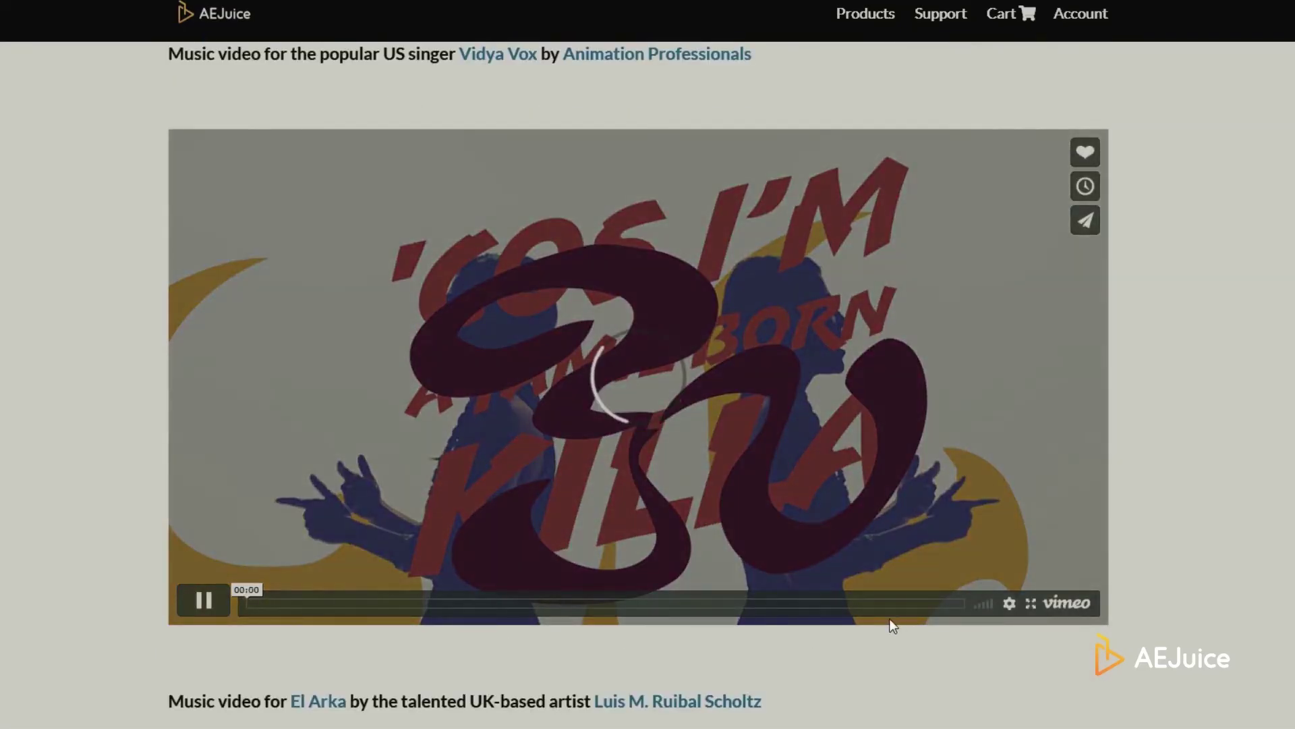
click(329, 603)
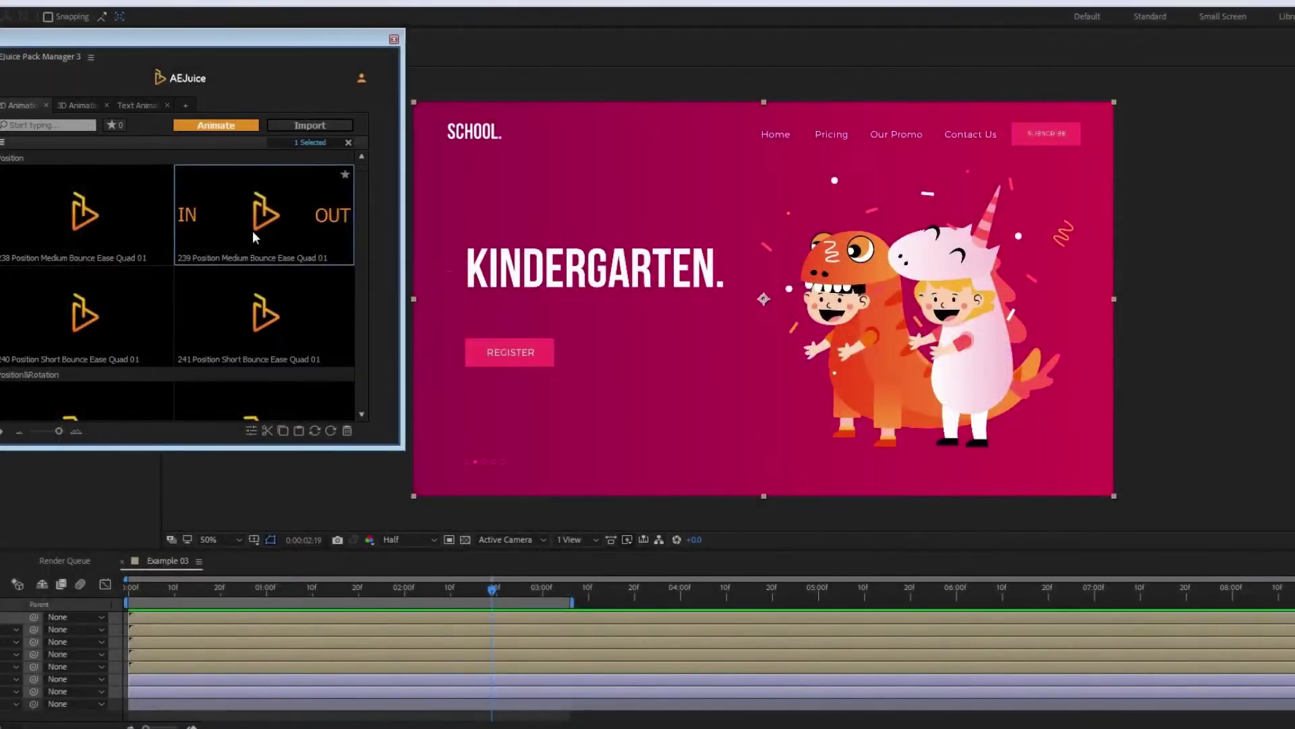
Apply IN/OUT Position bounce animation to the Kindergarten layers, review it, and animate again
scroll(252, 229, down, 8)
scroll(236, 230, down, 4)
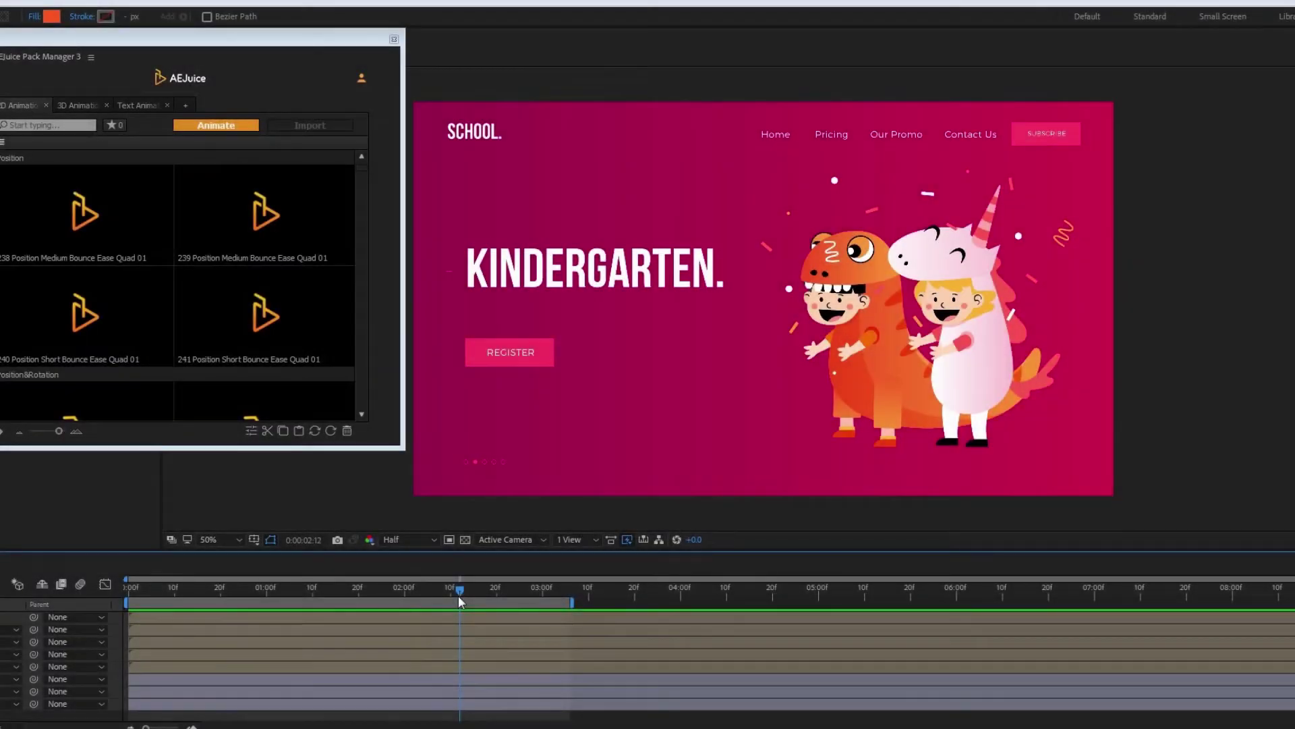
click(234, 127)
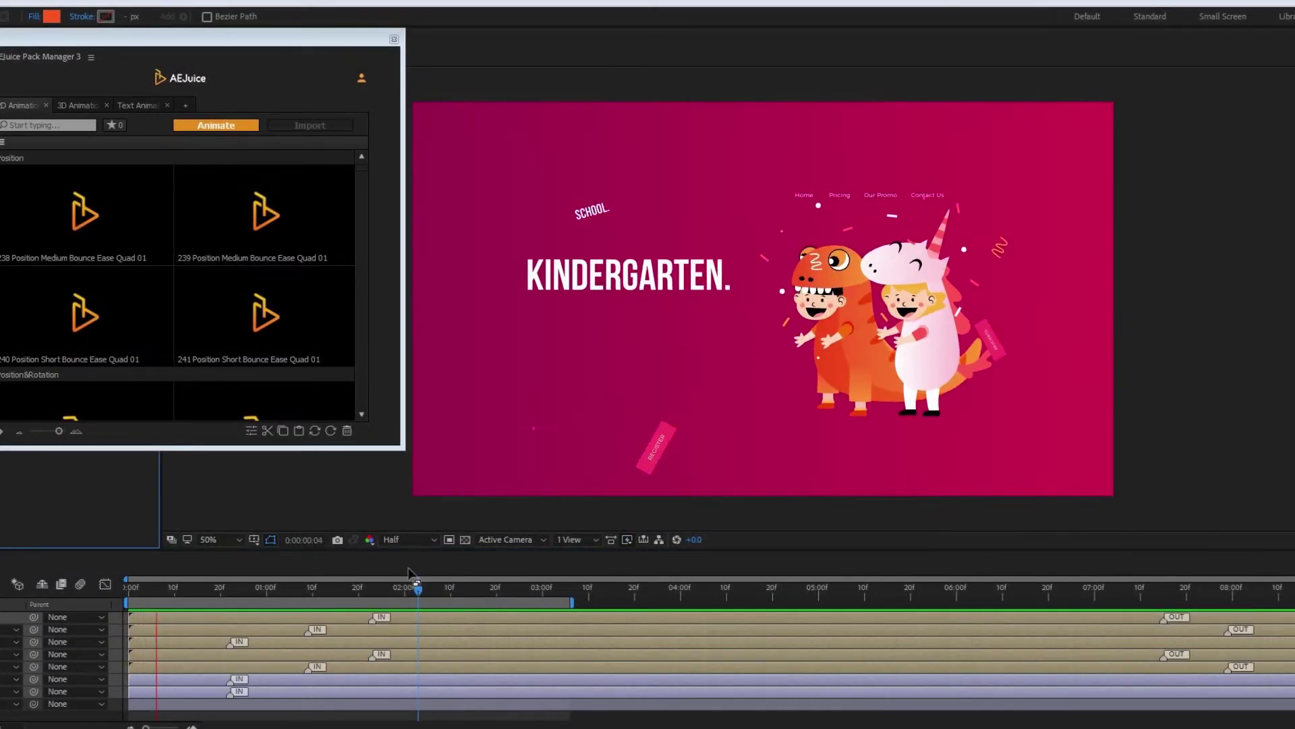
drag(291, 582, 405, 580)
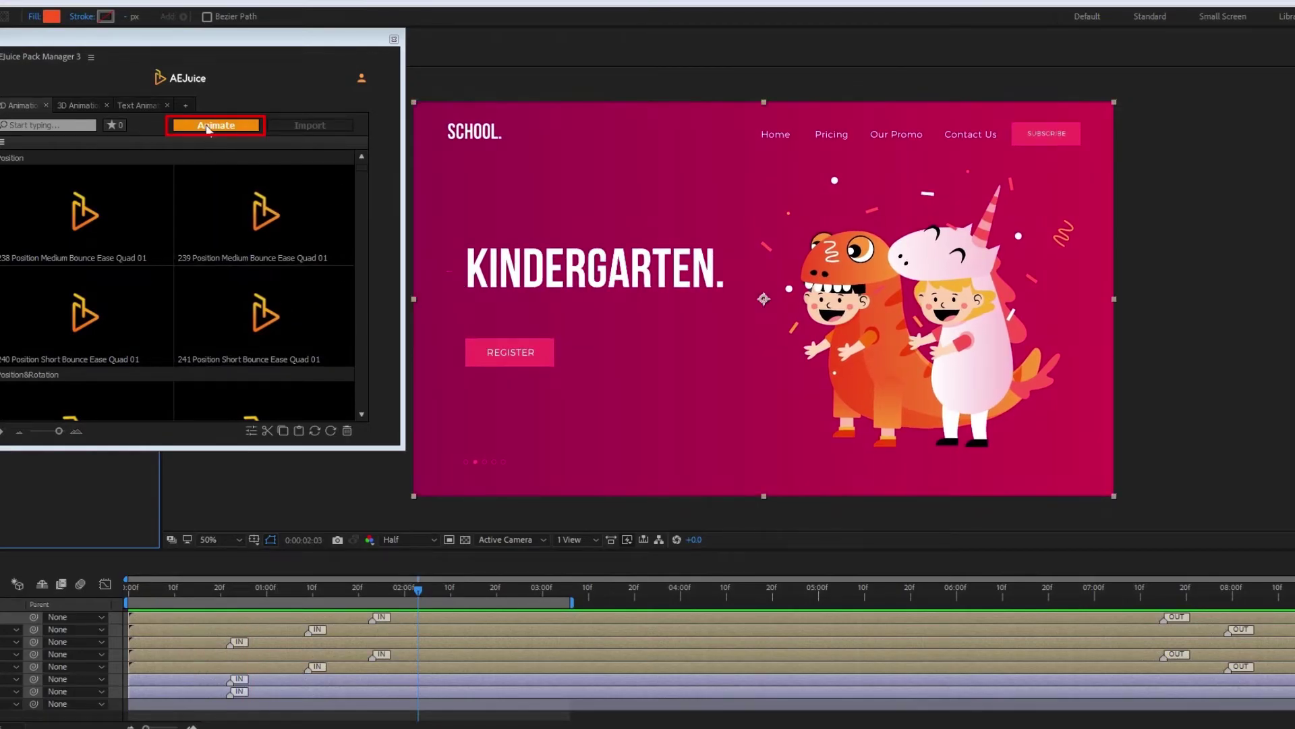
click(207, 127)
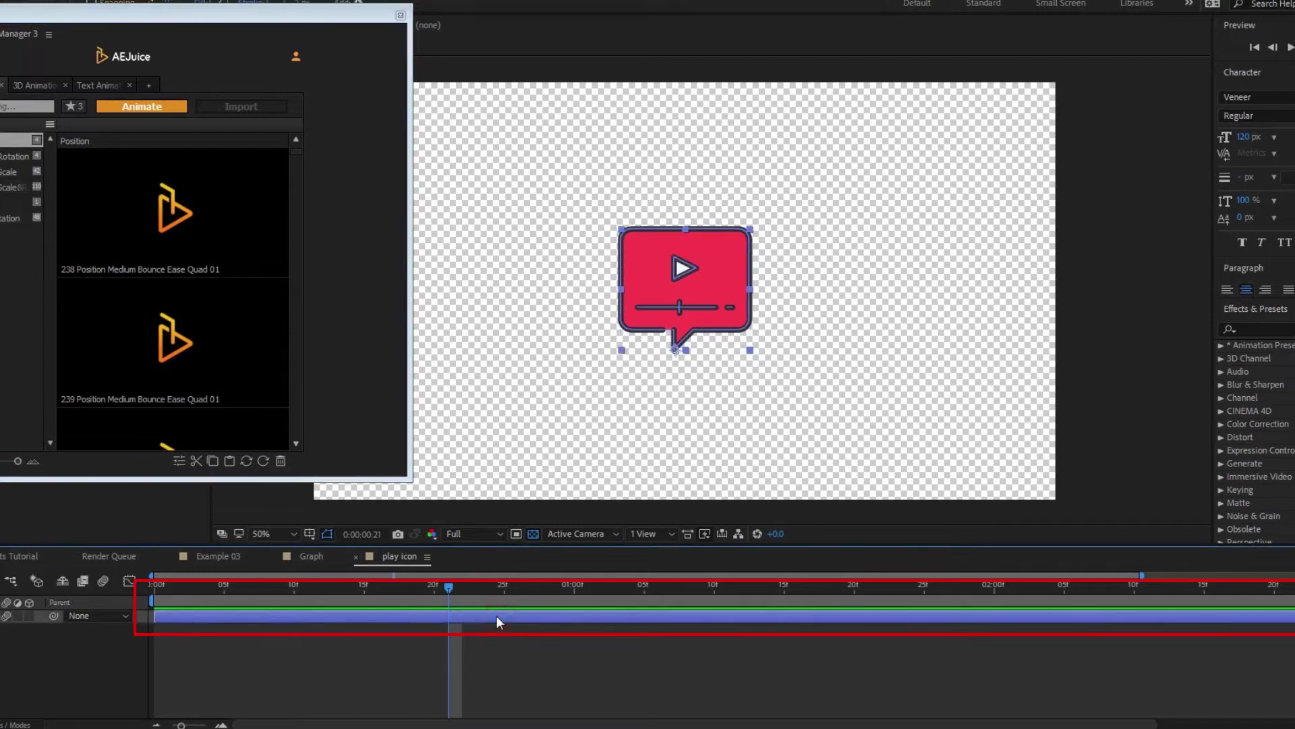
Apply the 241 Position Short Bounce preset to the play icon as its intro
scroll(203, 371, down, 4)
mouse_move(170, 357)
mouse_down()
mouse_move(436, 371)
mouse_move(673, 456)
mouse_up()
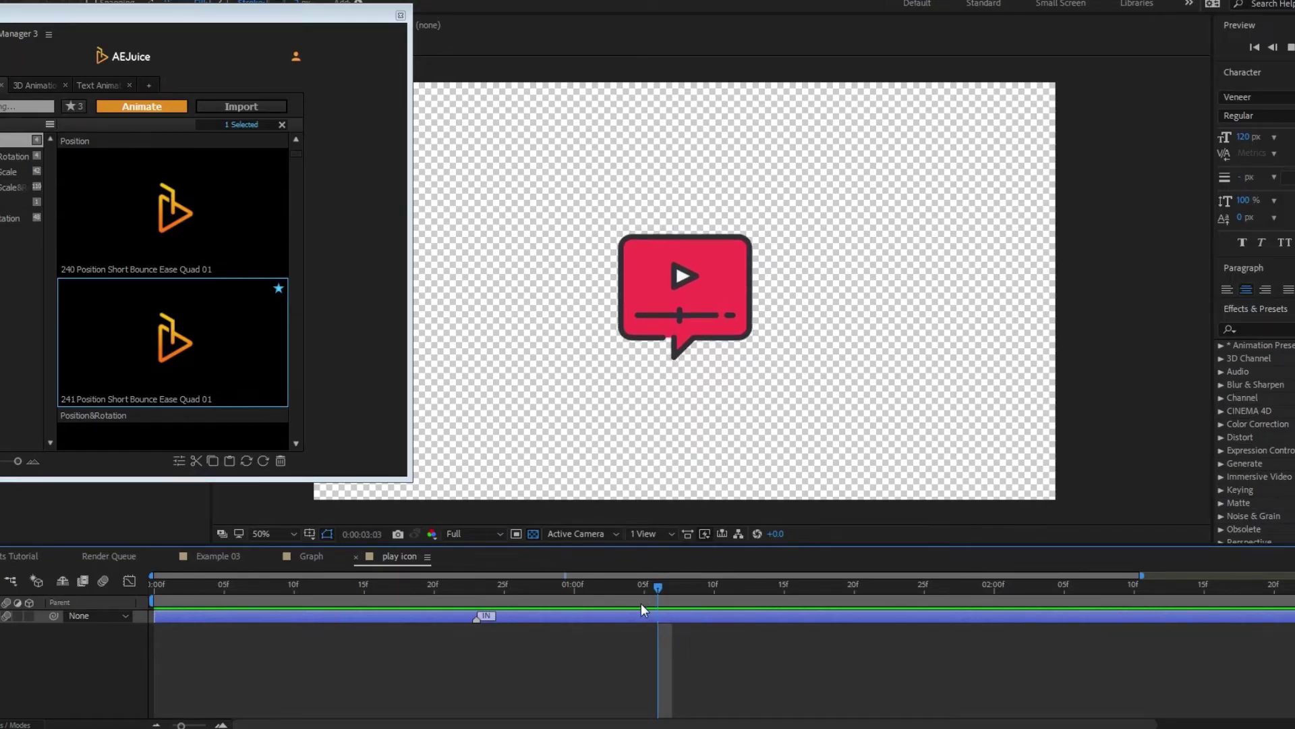
key(space)
Add the OUT half of preset 161 Position Scale Short Bounce and move its OUT marker earlier
scroll(180, 353, down, 5)
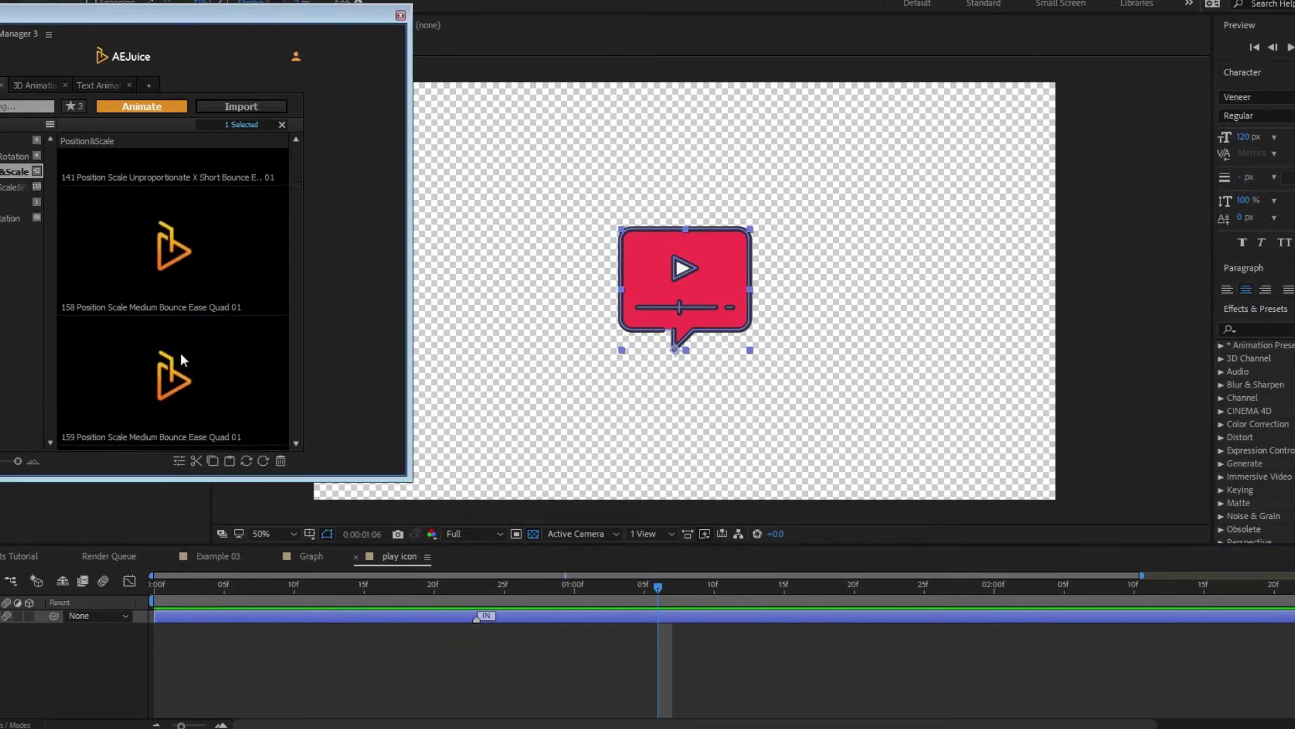
click(181, 353)
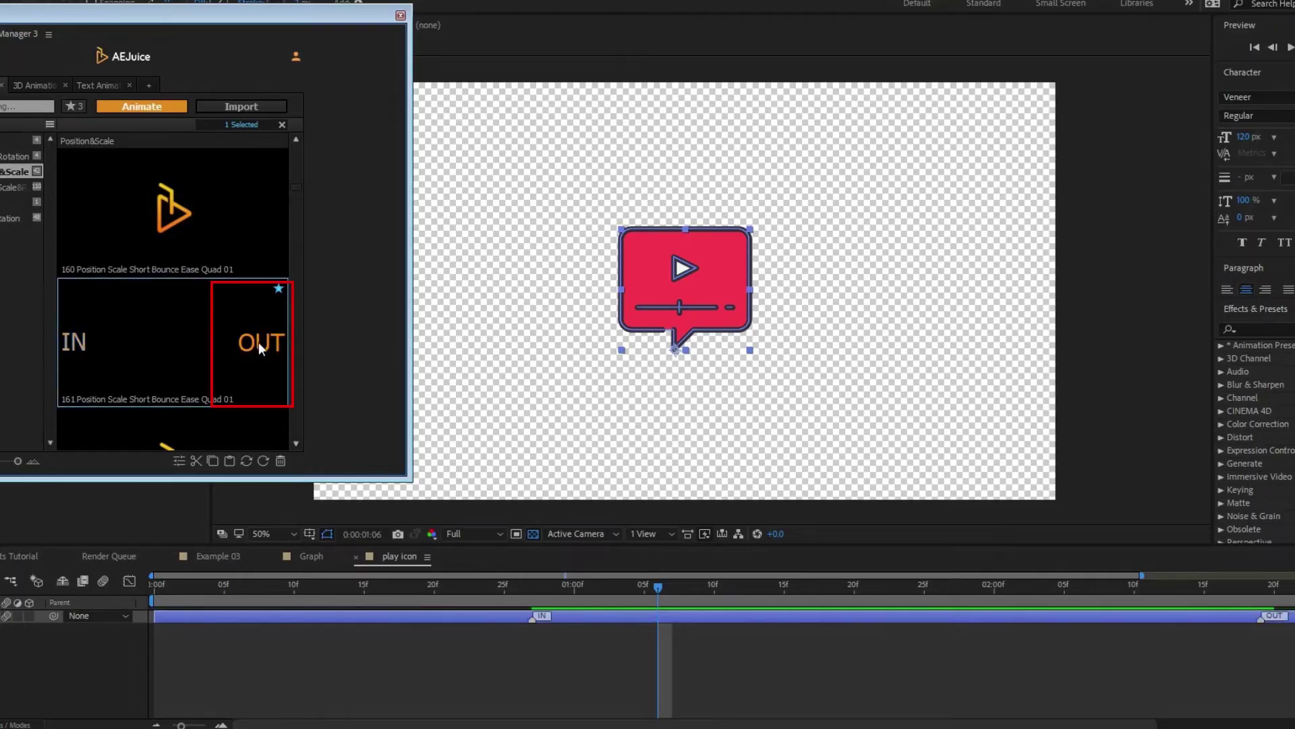
drag(257, 342, 685, 100)
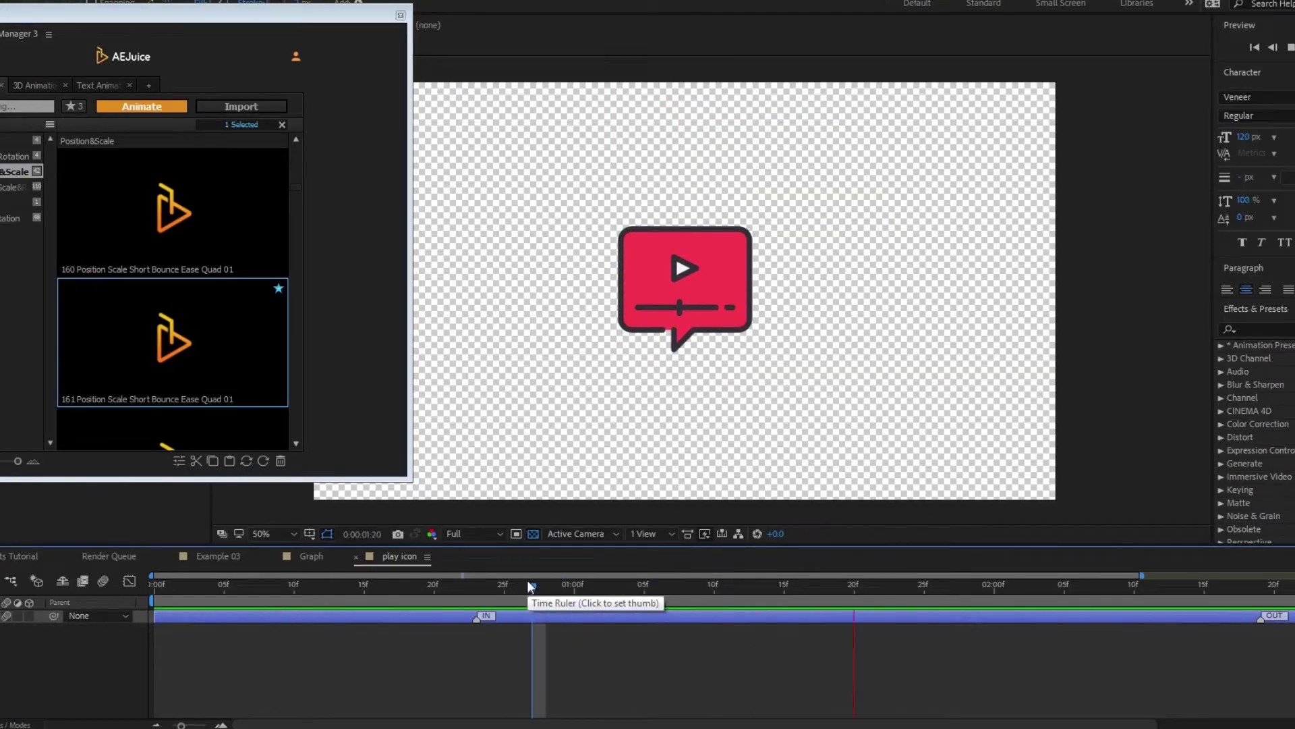
key(space)
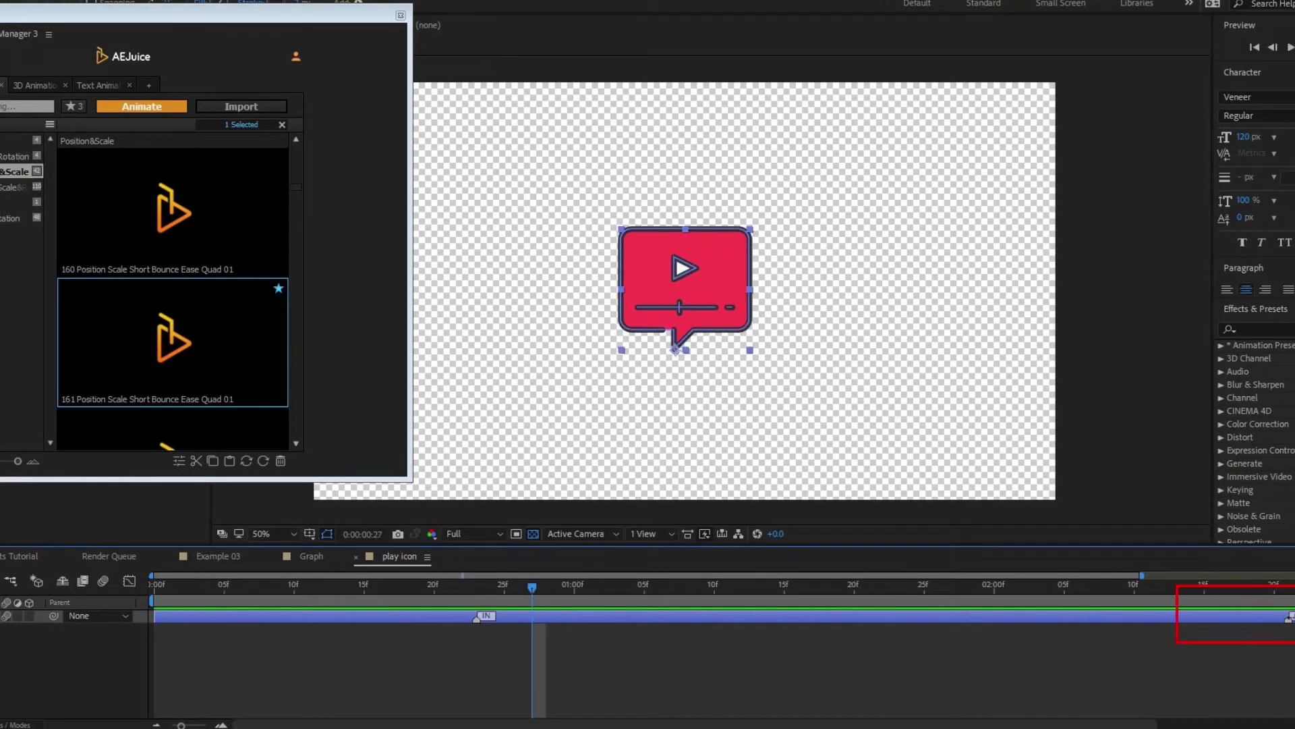
drag(1289, 616, 844, 614)
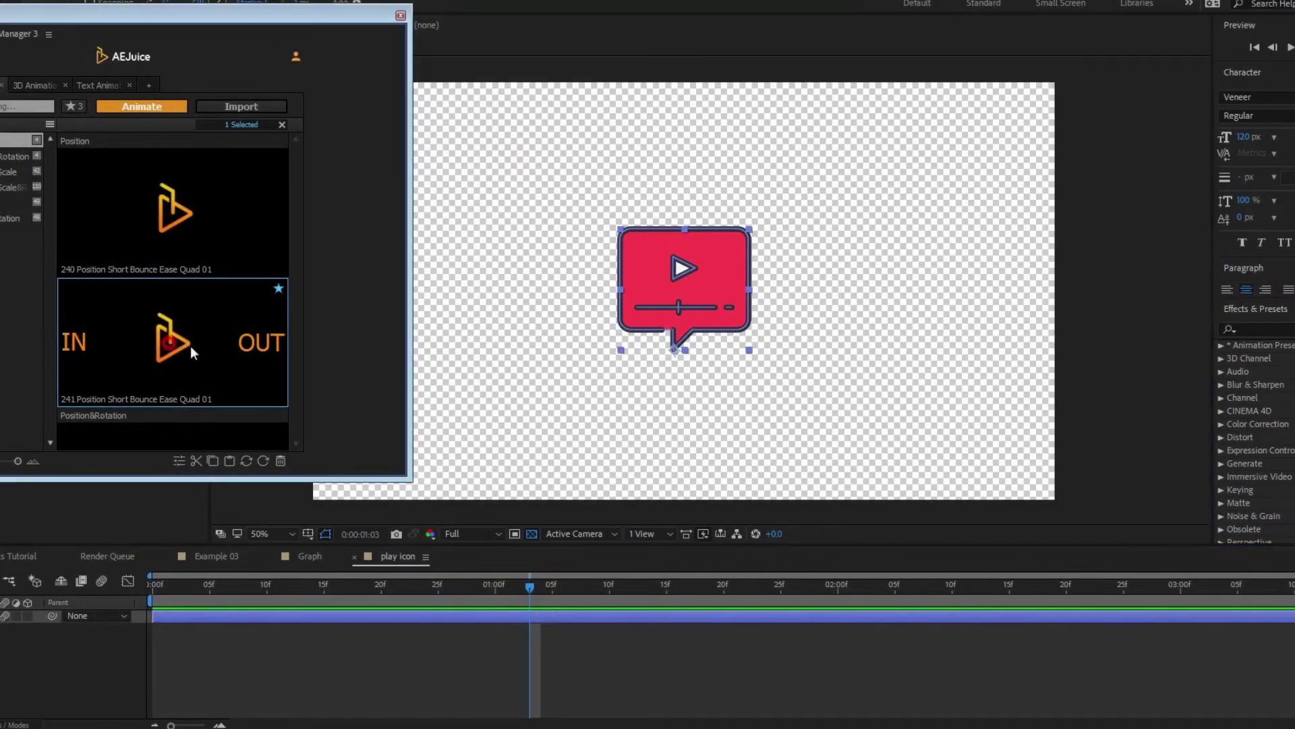
Apply preset 241 Position Short Bounce to the play icon, check it, and shift the IN marker later
drag(168, 348, 676, 455)
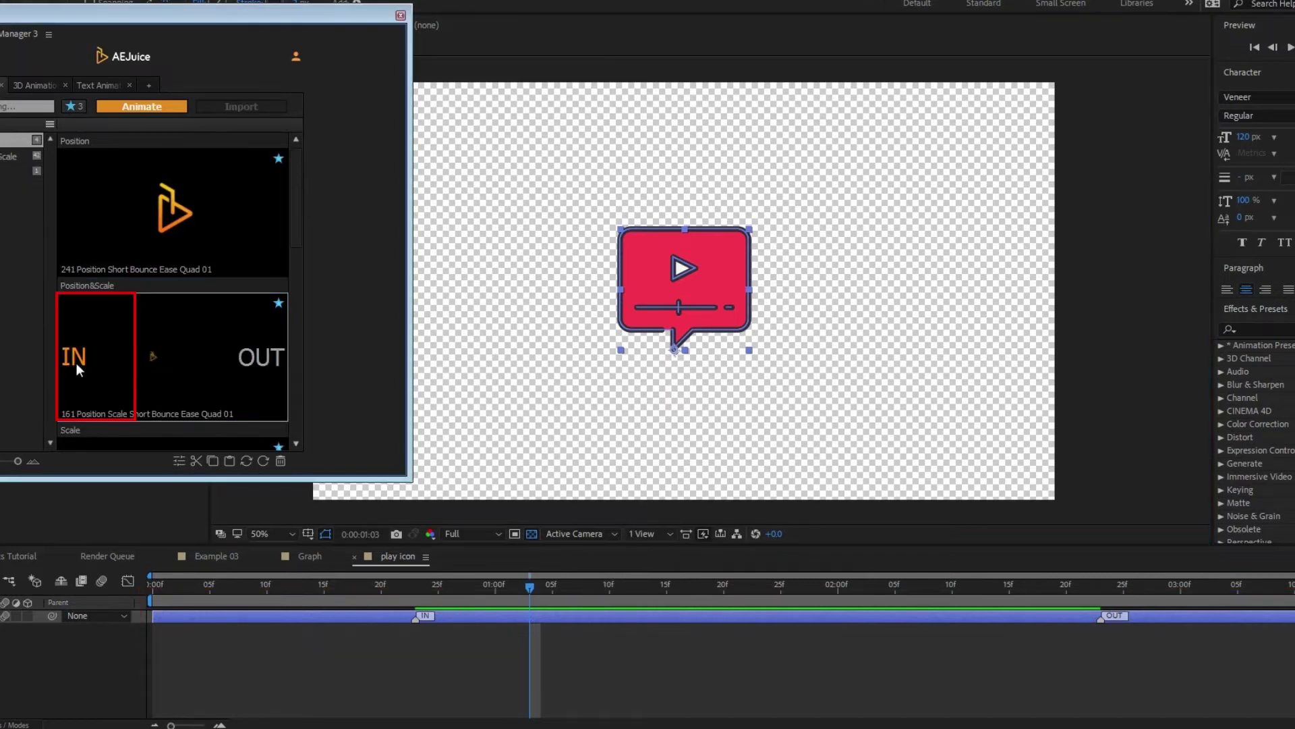
drag(76, 363, 689, 68)
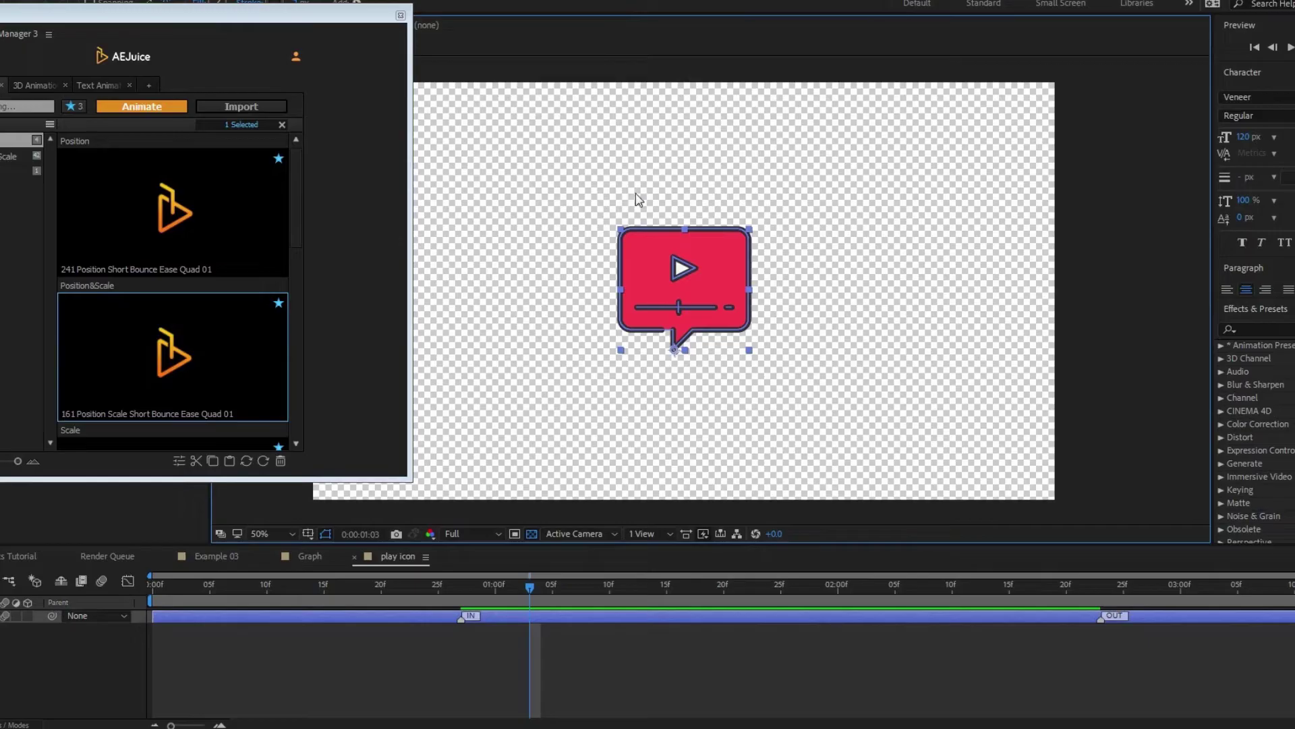
mouse_move(500, 577)
mouse_down()
mouse_move(264, 589)
mouse_move(158, 567)
mouse_move(463, 584)
mouse_up()
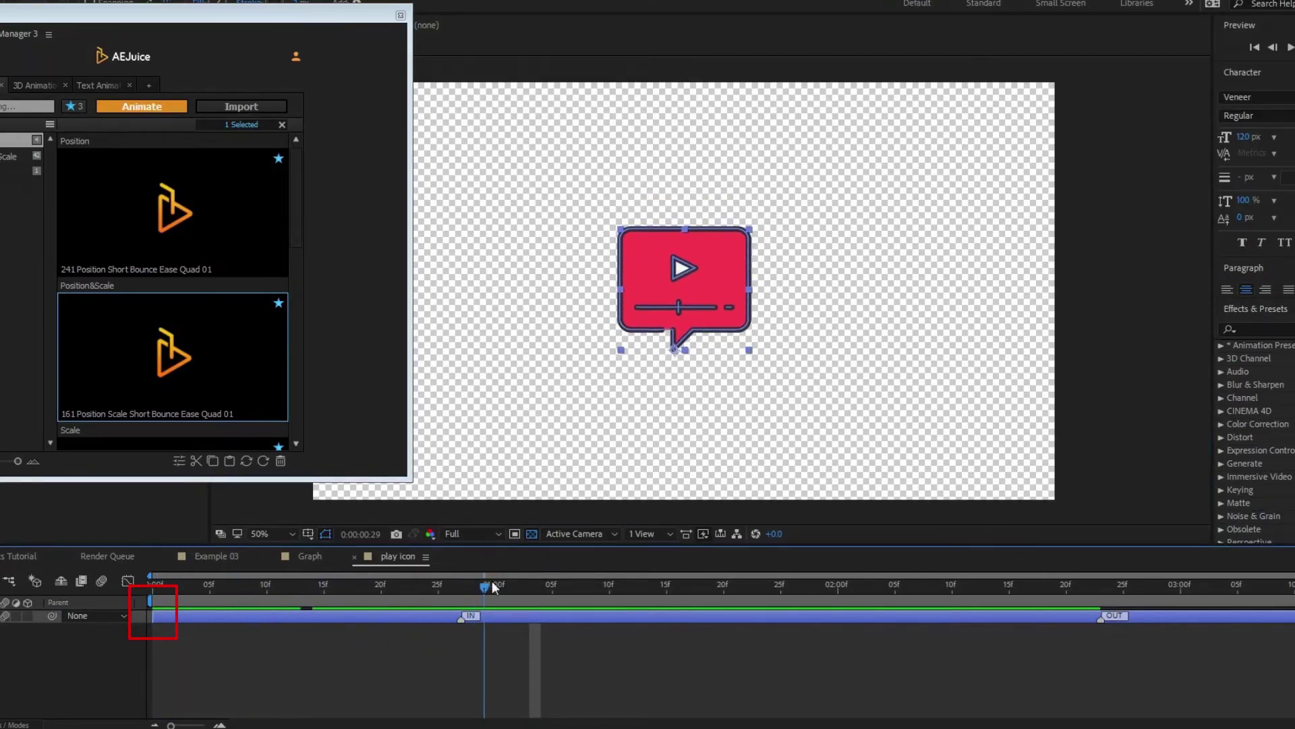
drag(589, 582, 723, 589)
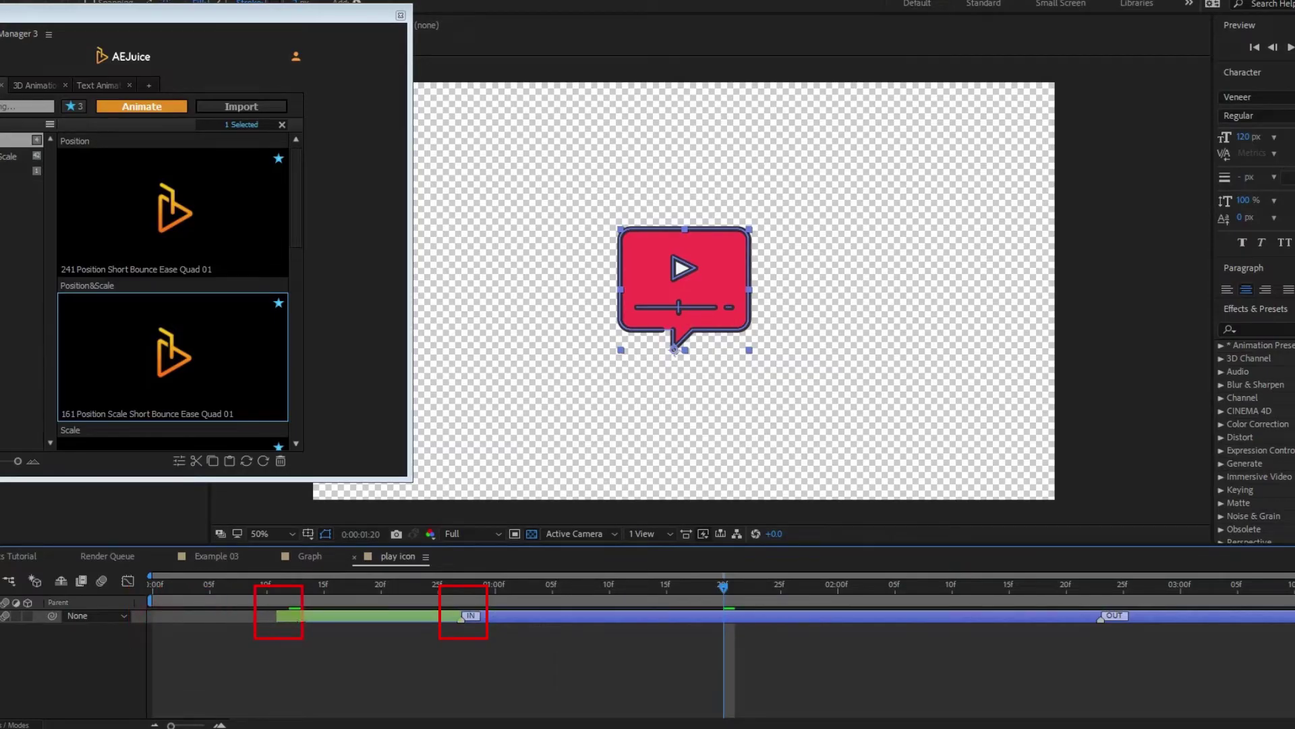
drag(470, 616, 653, 616)
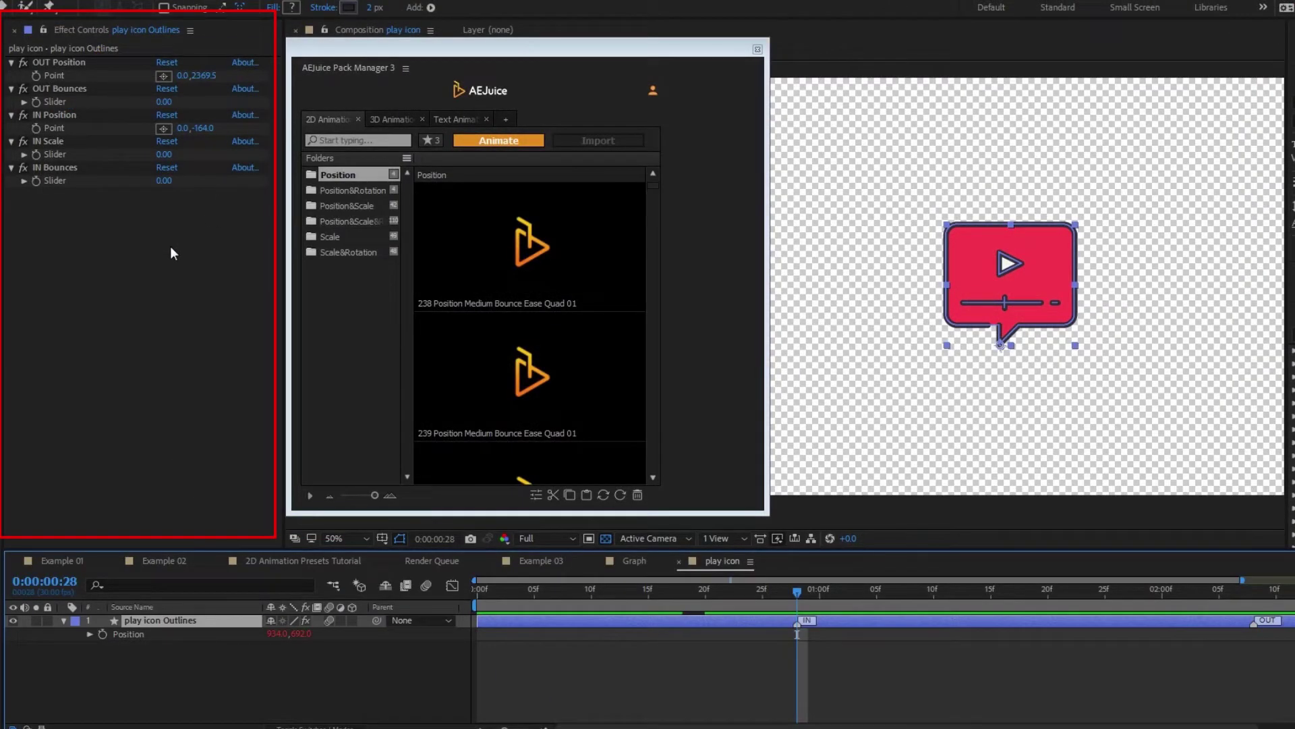
On the play icon Outlines layer, set IN Scale to 26 and IN Position X to -82
click(209, 620)
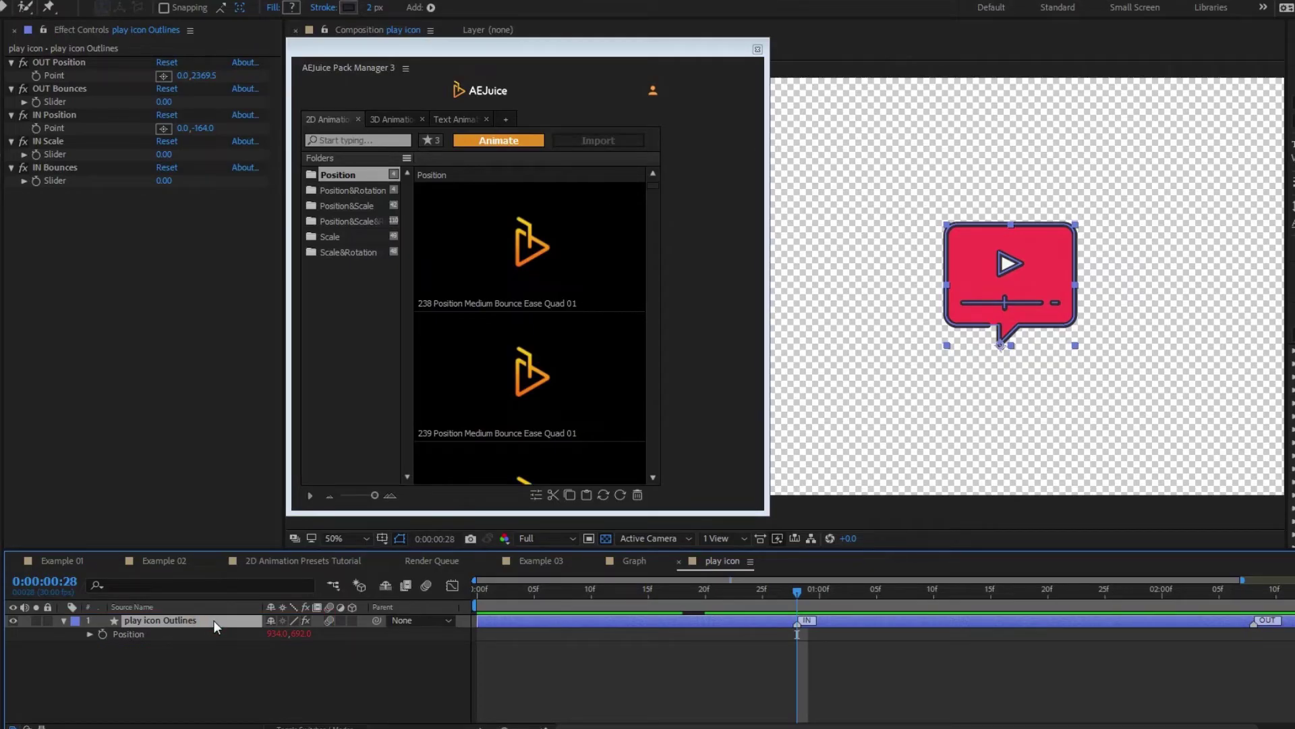
click(536, 503)
click(487, 590)
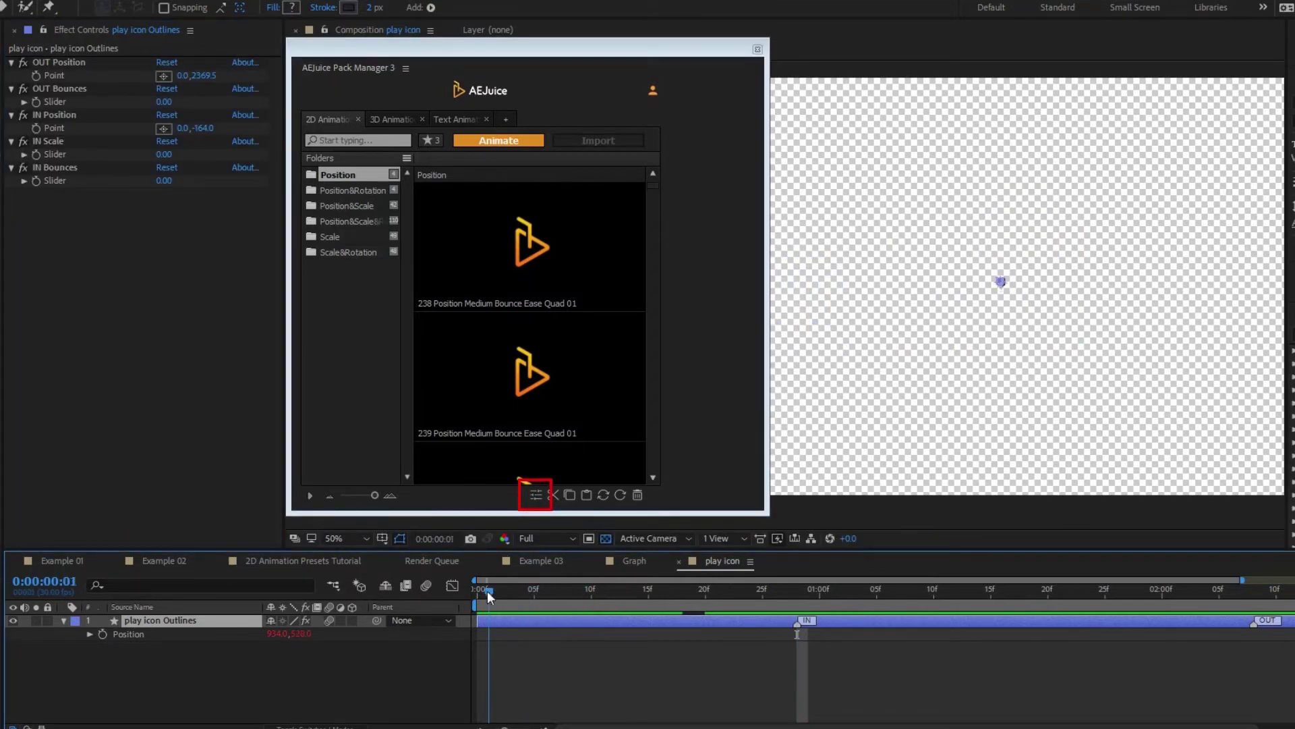
mouse_move(164, 154)
mouse_down()
mouse_move(182, 155)
mouse_move(155, 132)
mouse_up()
click(483, 599)
drag(488, 590, 507, 609)
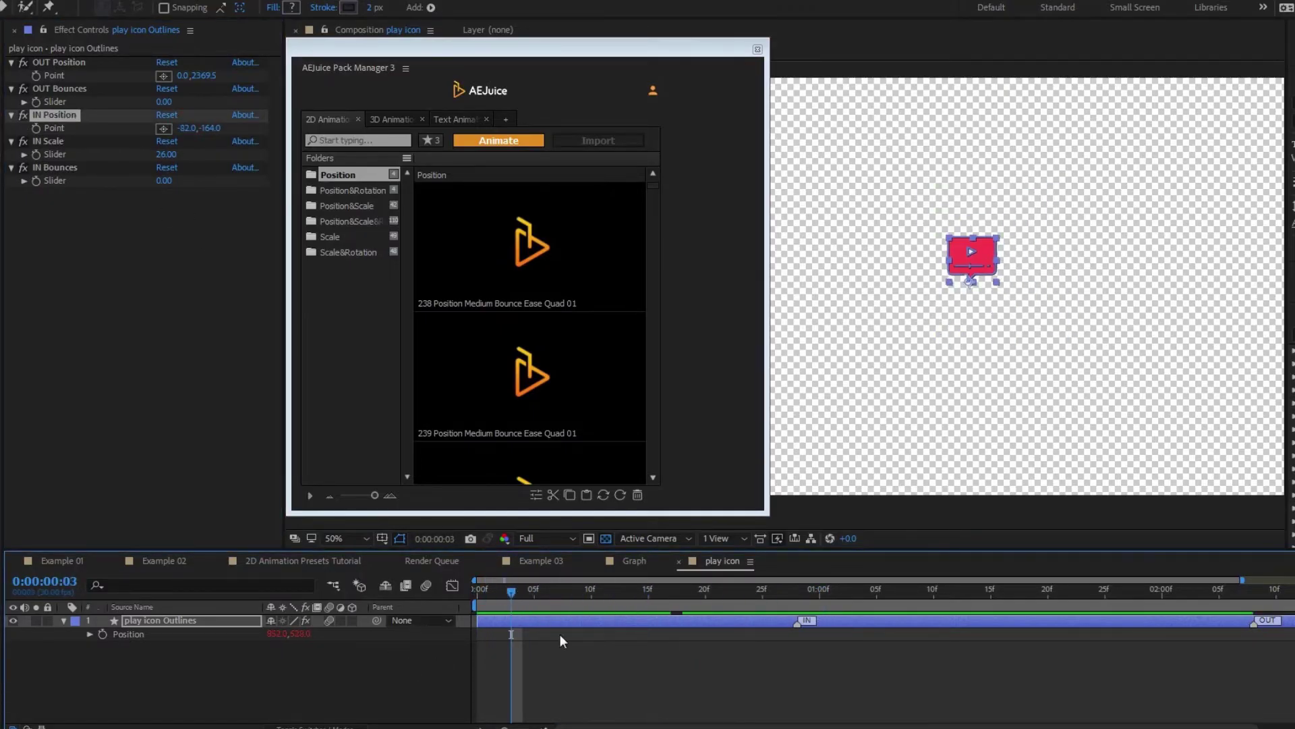
Add Position keyframes so the icon slides in from 378,602 on the left by one second
drag(680, 592, 827, 604)
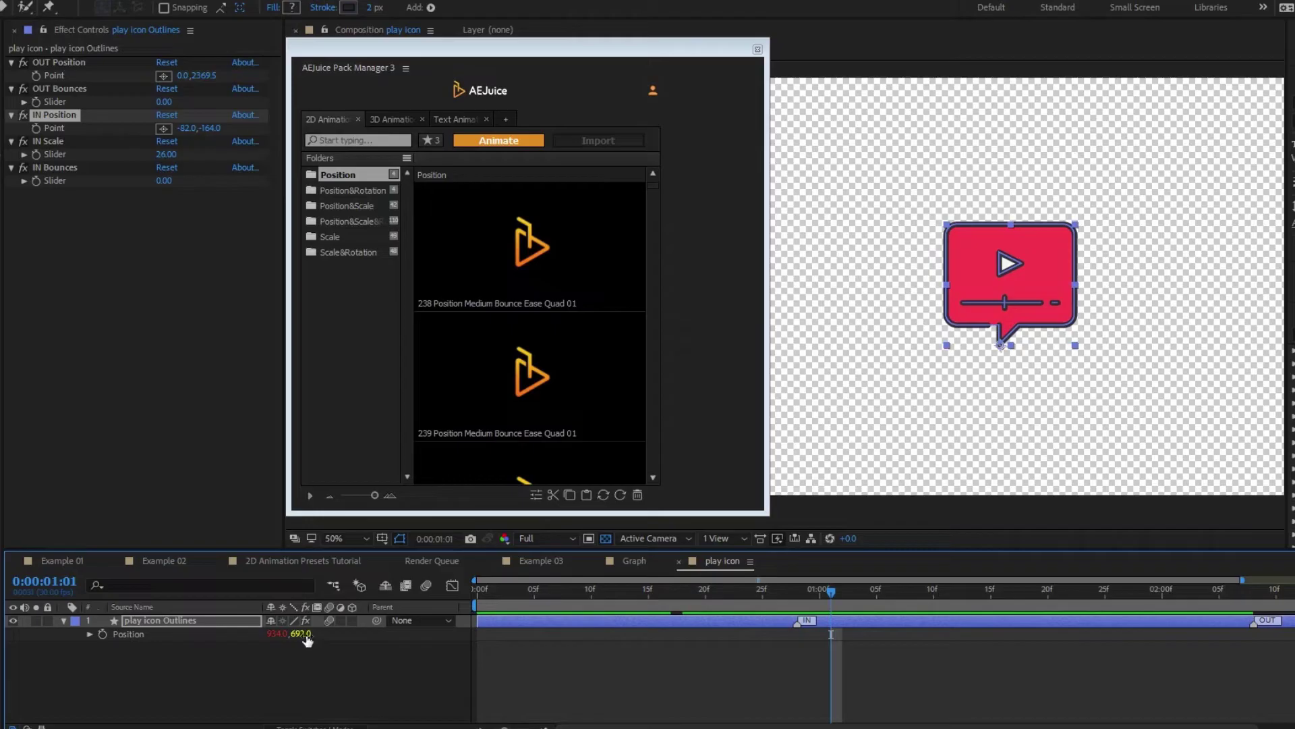
mouse_move(307, 639)
mouse_down()
mouse_move(357, 640)
mouse_move(287, 634)
mouse_move(318, 634)
mouse_up()
drag(807, 589, 648, 591)
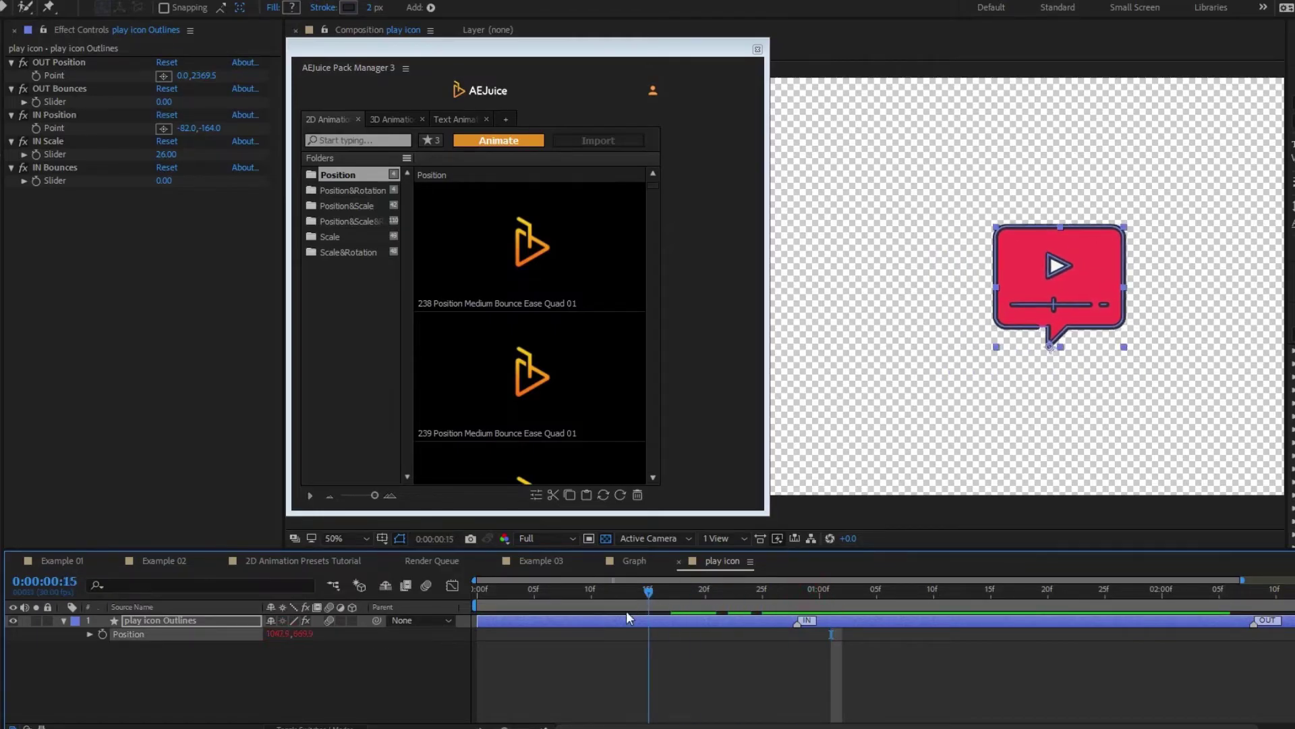
click(104, 633)
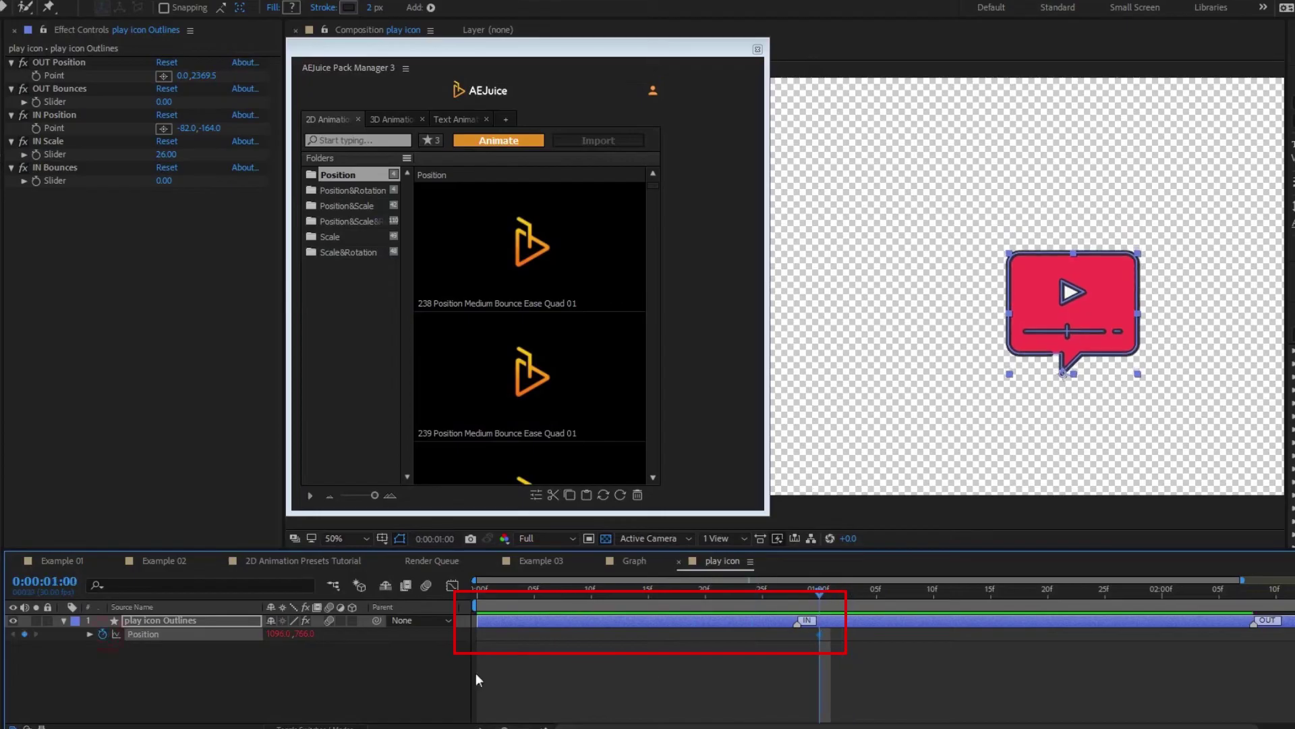
drag(819, 592, 477, 594)
drag(1000, 292, 758, 290)
drag(849, 629, 440, 654)
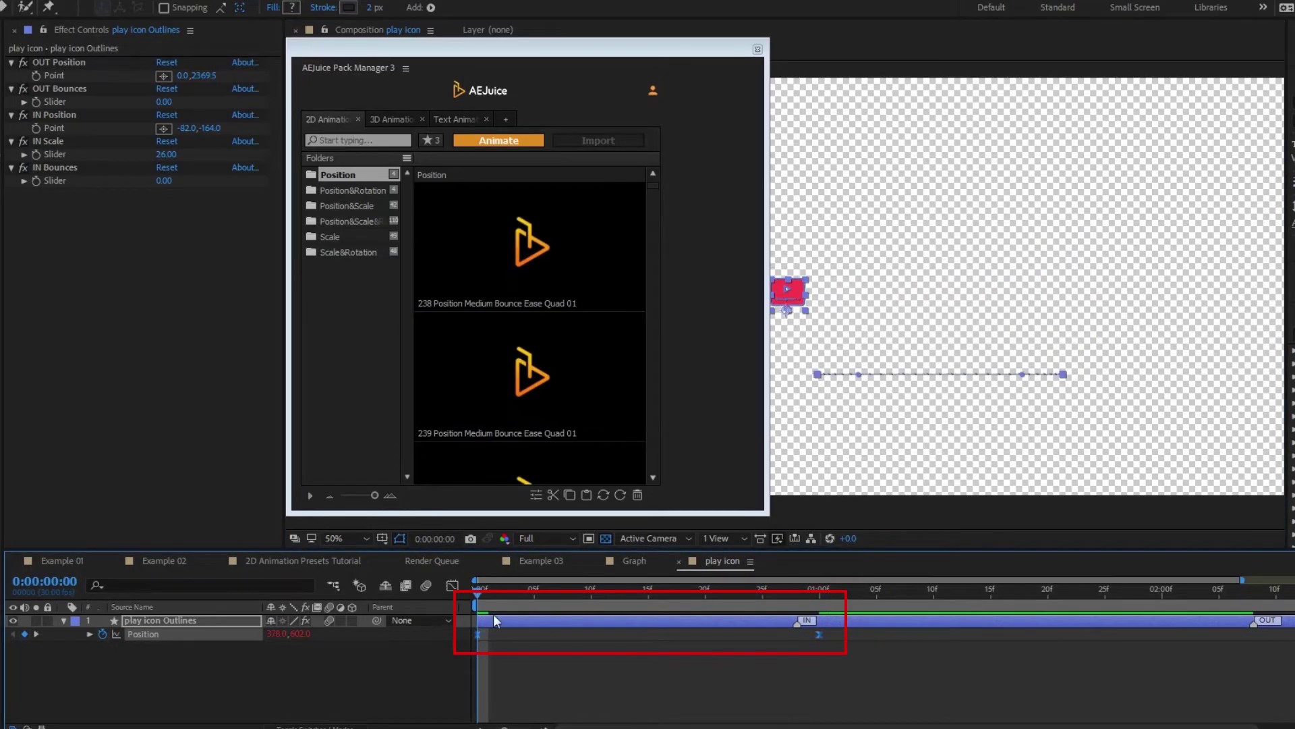
Preview the slide-in and apply the 239 Position Medium Bounce preset to the icon
drag(540, 589, 569, 597)
key(space)
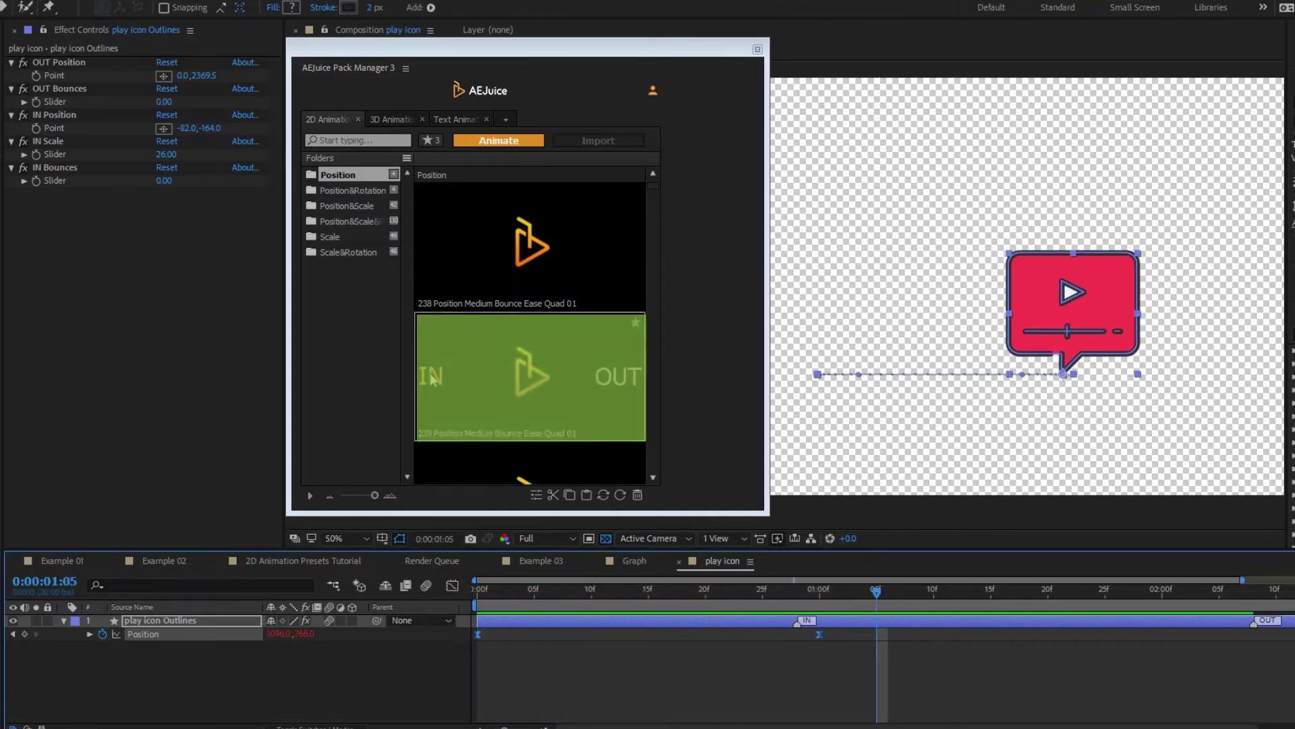
drag(432, 379, 1020, 80)
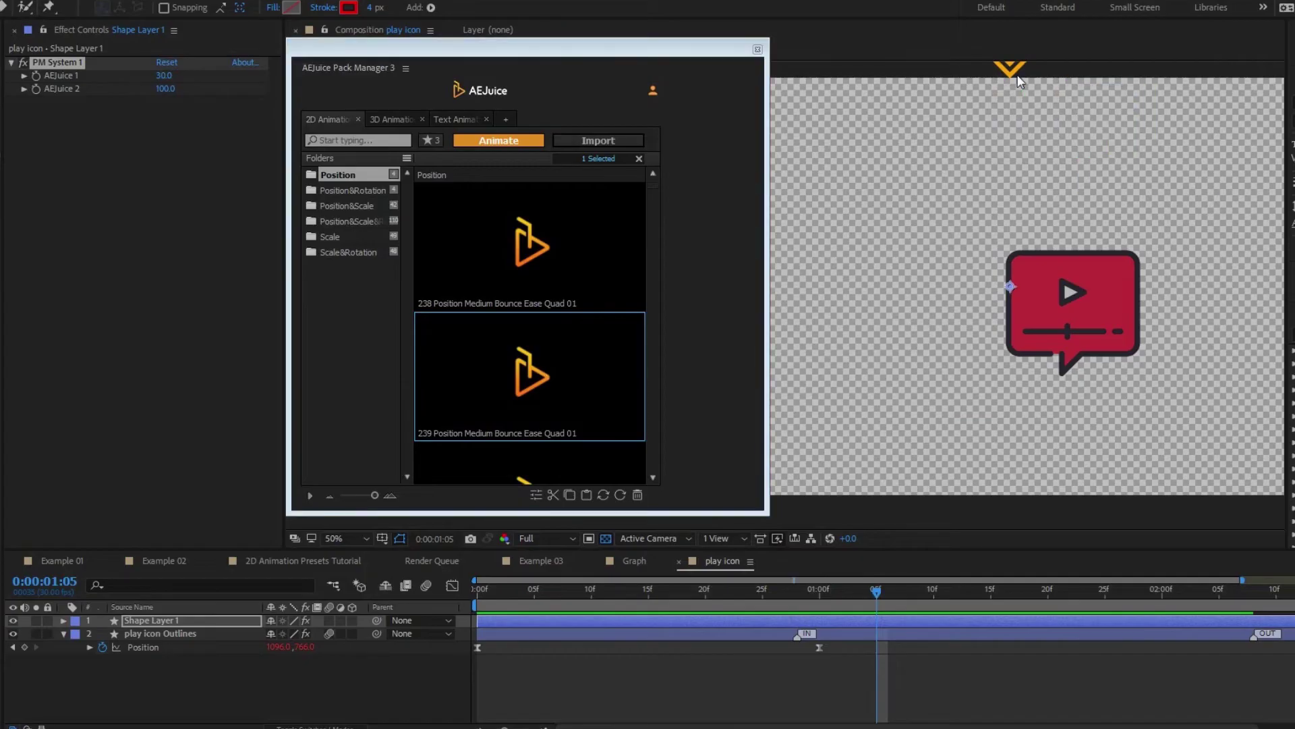
drag(675, 590, 777, 609)
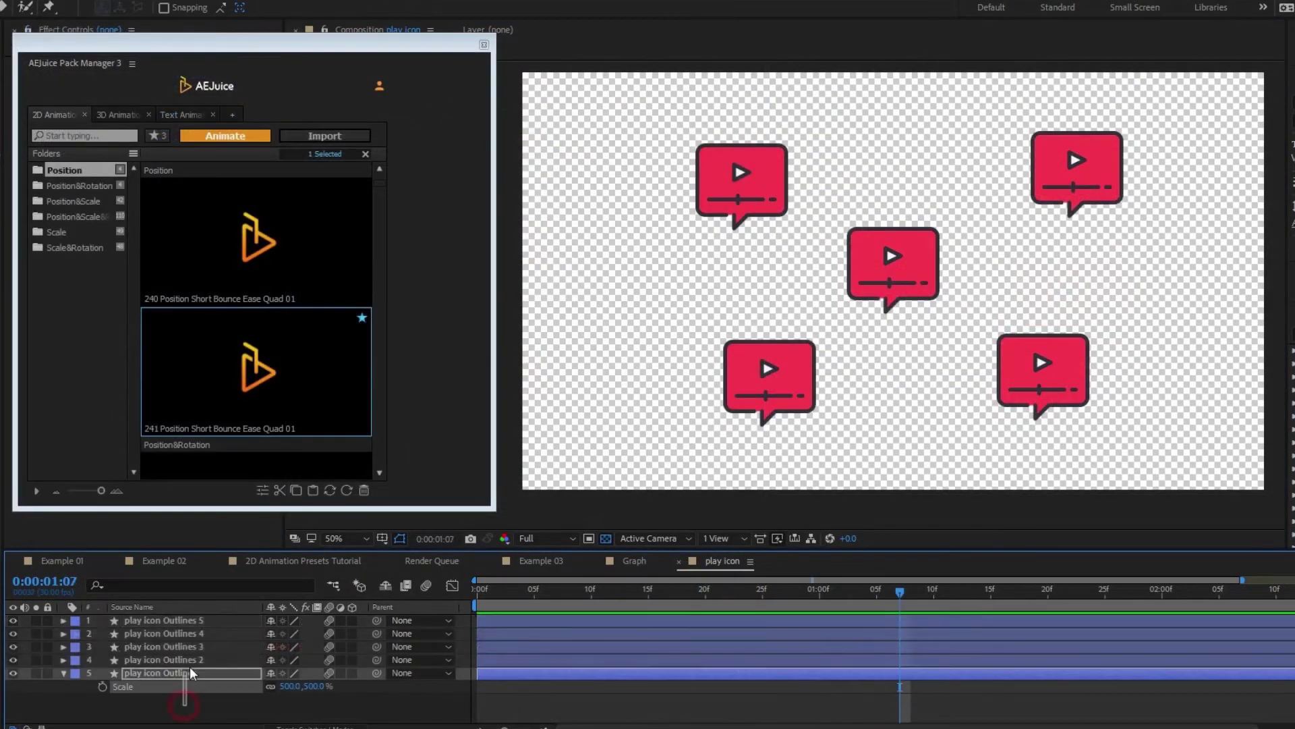
Apply preset 241 to all five icon layers and stagger their entrances by 6 frames
drag(189, 667, 217, 609)
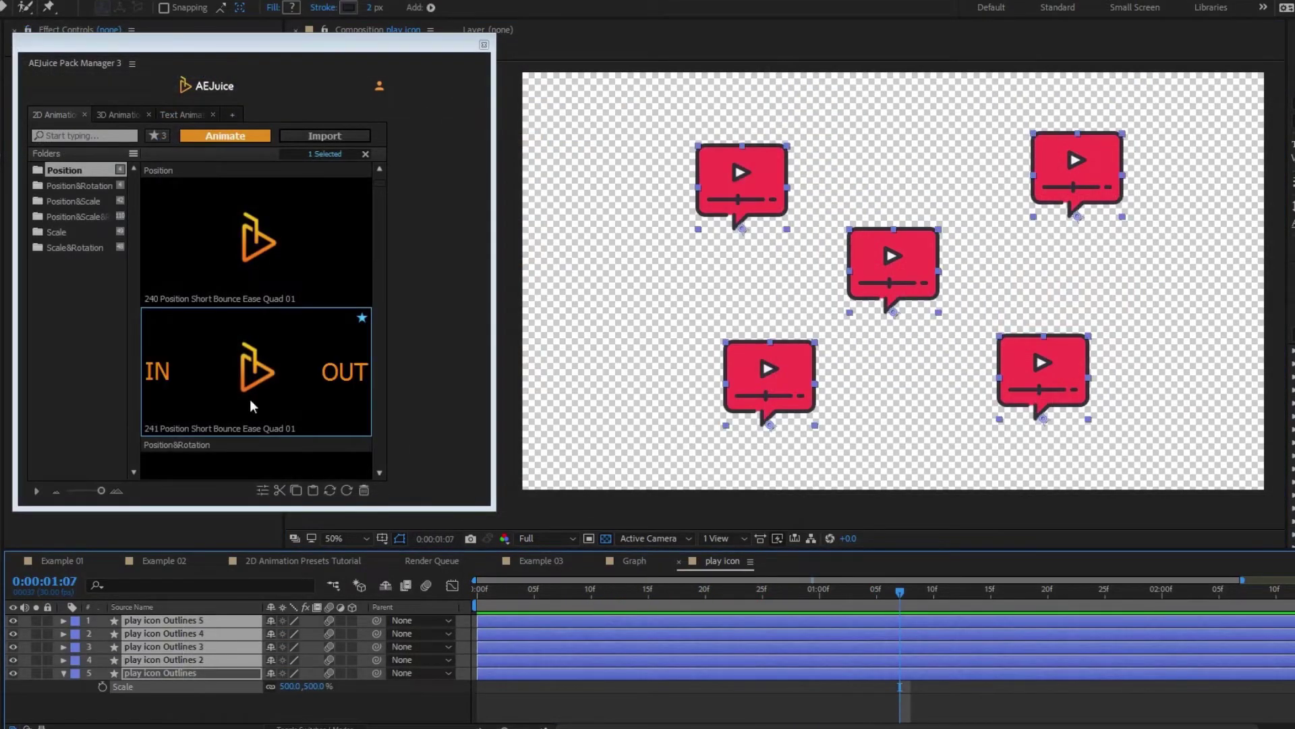
drag(250, 398, 902, 483)
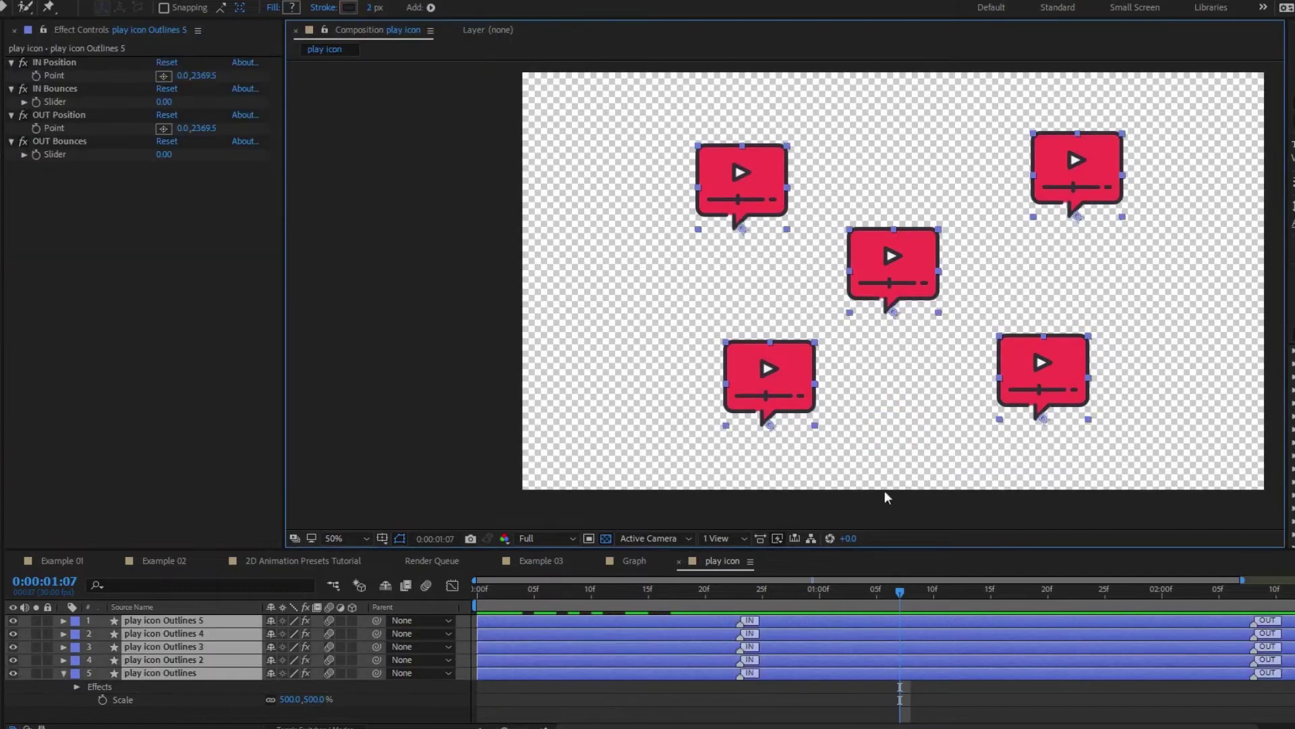
drag(818, 589, 434, 595)
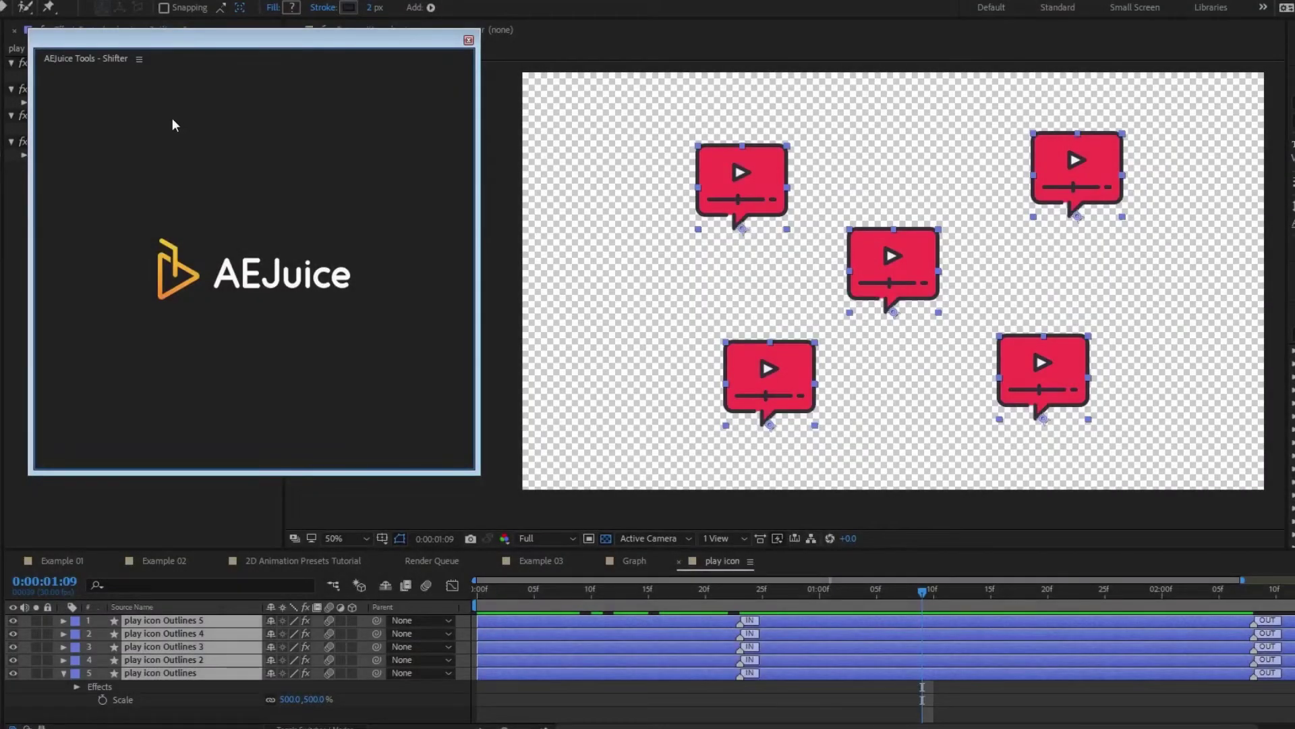
click(275, 311)
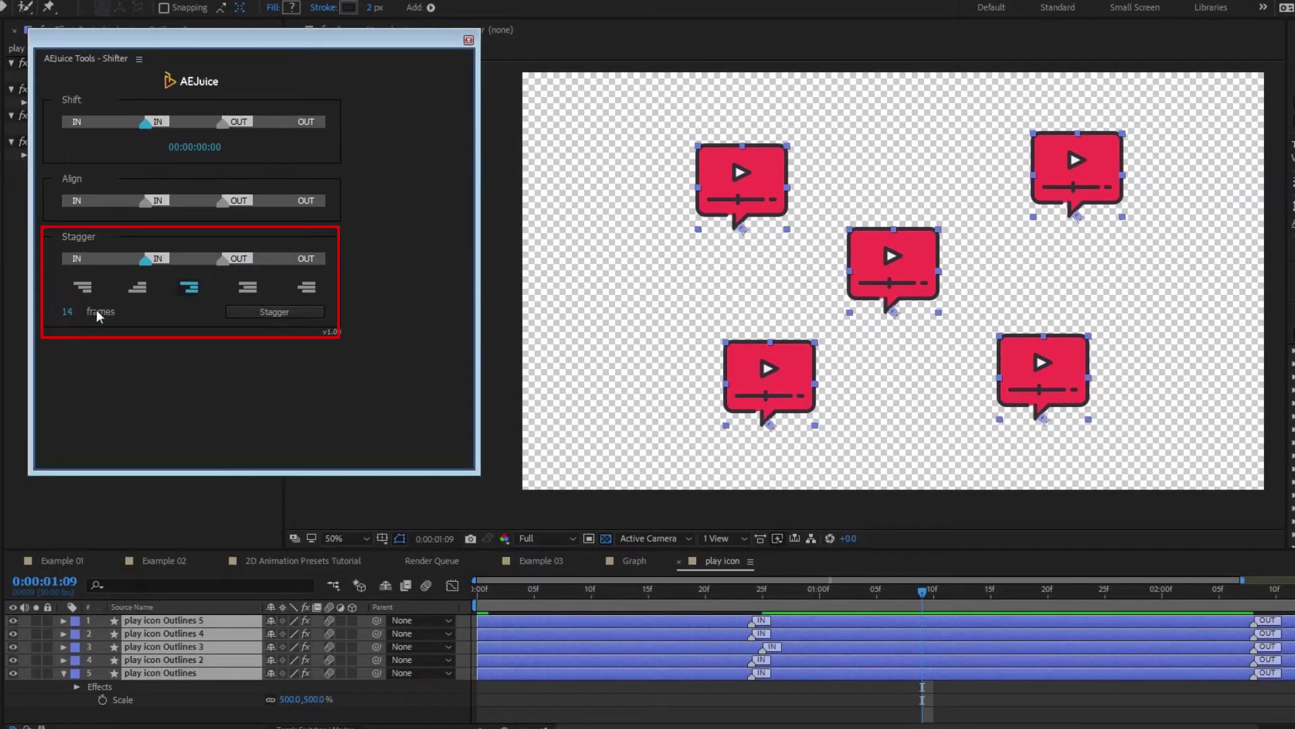
drag(80, 313, 78, 313)
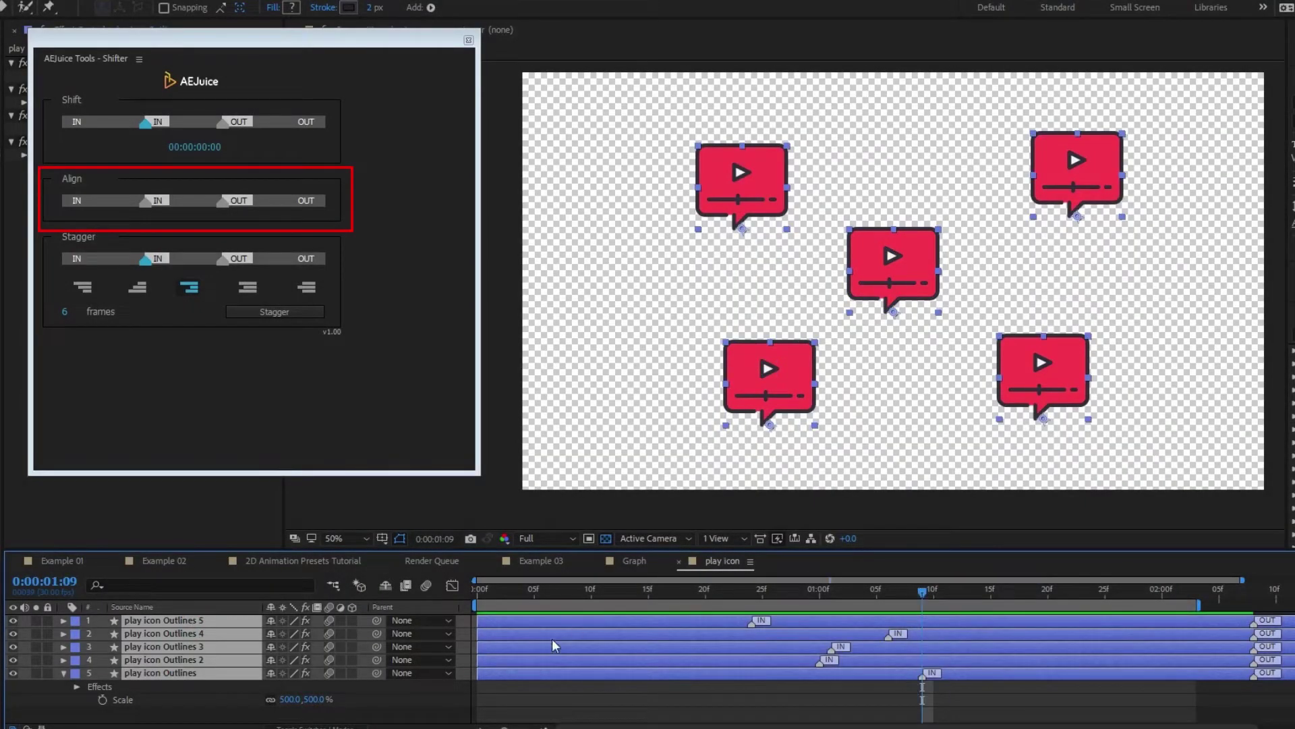
Trim the starts of layers 1, 3 and 5, then align every IN marker at 1:10
click(506, 694)
drag(480, 645, 554, 644)
drag(482, 664, 523, 672)
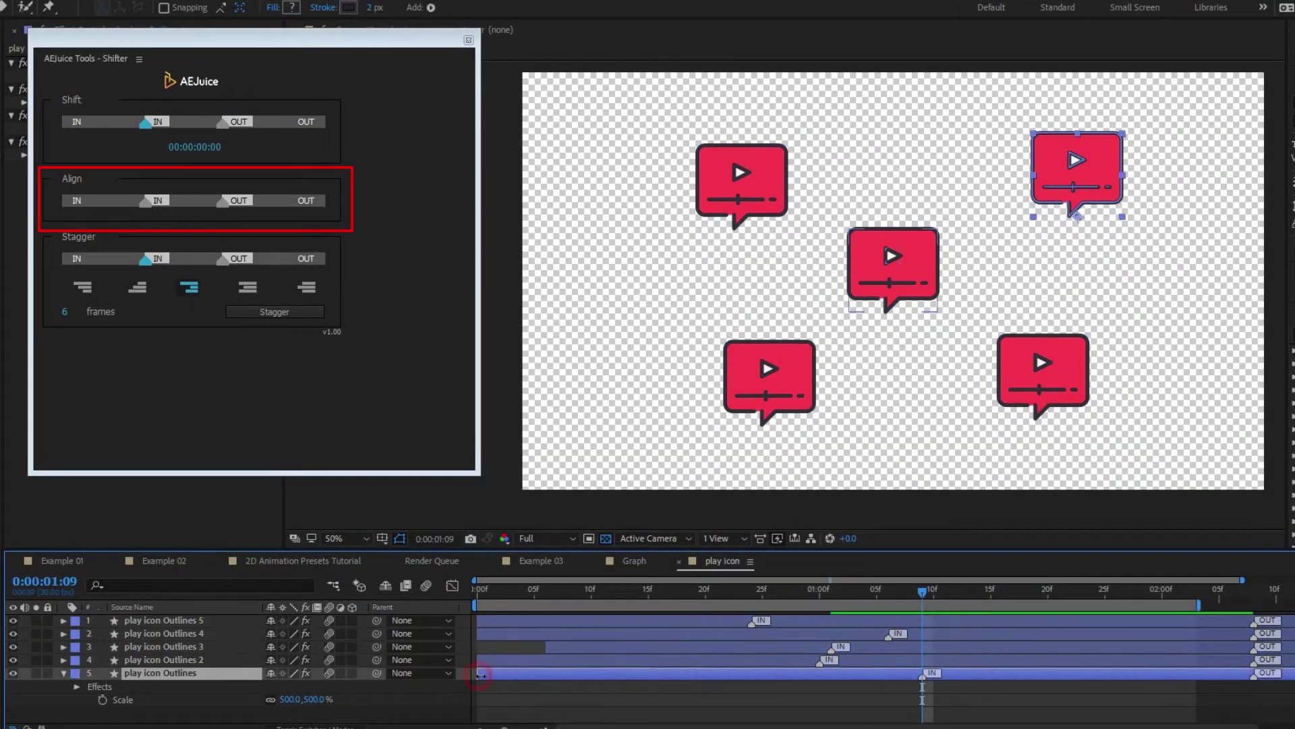
drag(478, 620, 513, 620)
key(ctrl+a)
click(157, 201)
click(762, 591)
key(space)
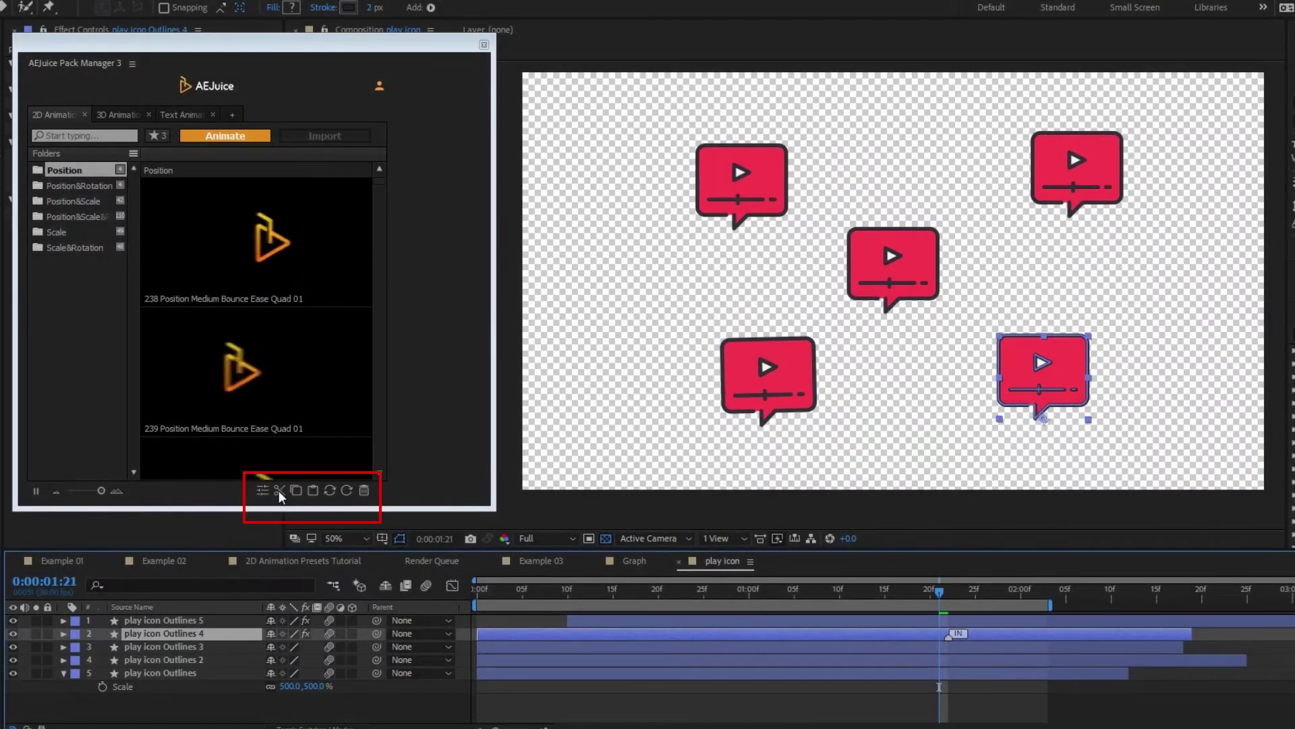
Paste only the copied IN animation onto play icon layers 2 through 5
click(313, 491)
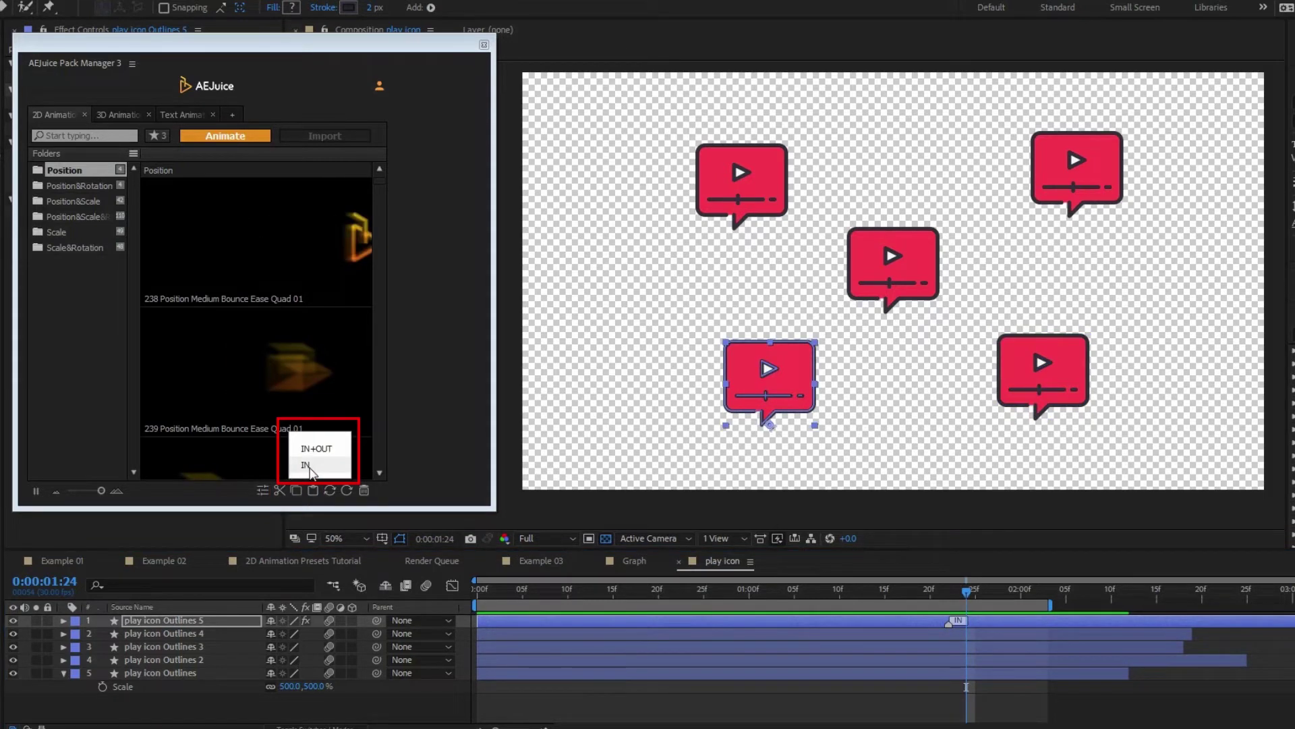
click(309, 467)
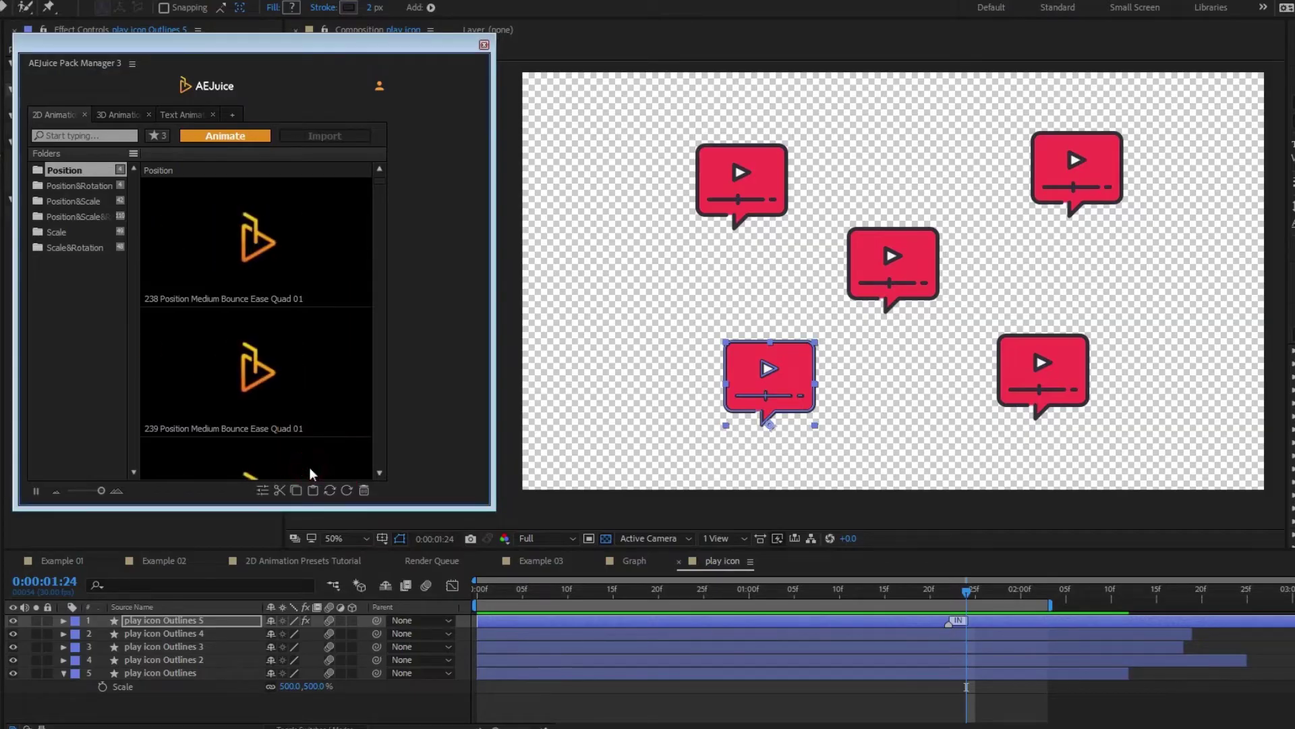
click(206, 633)
shift+click(195, 672)
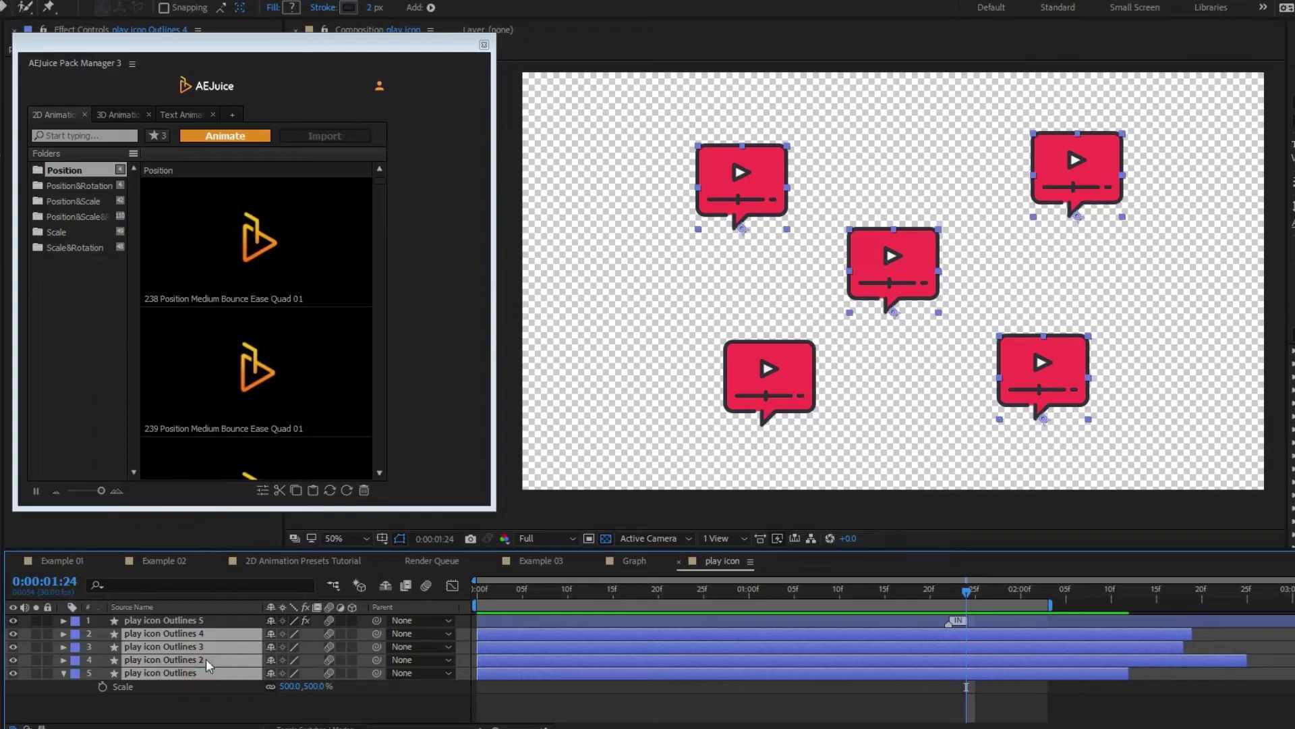
click(313, 490)
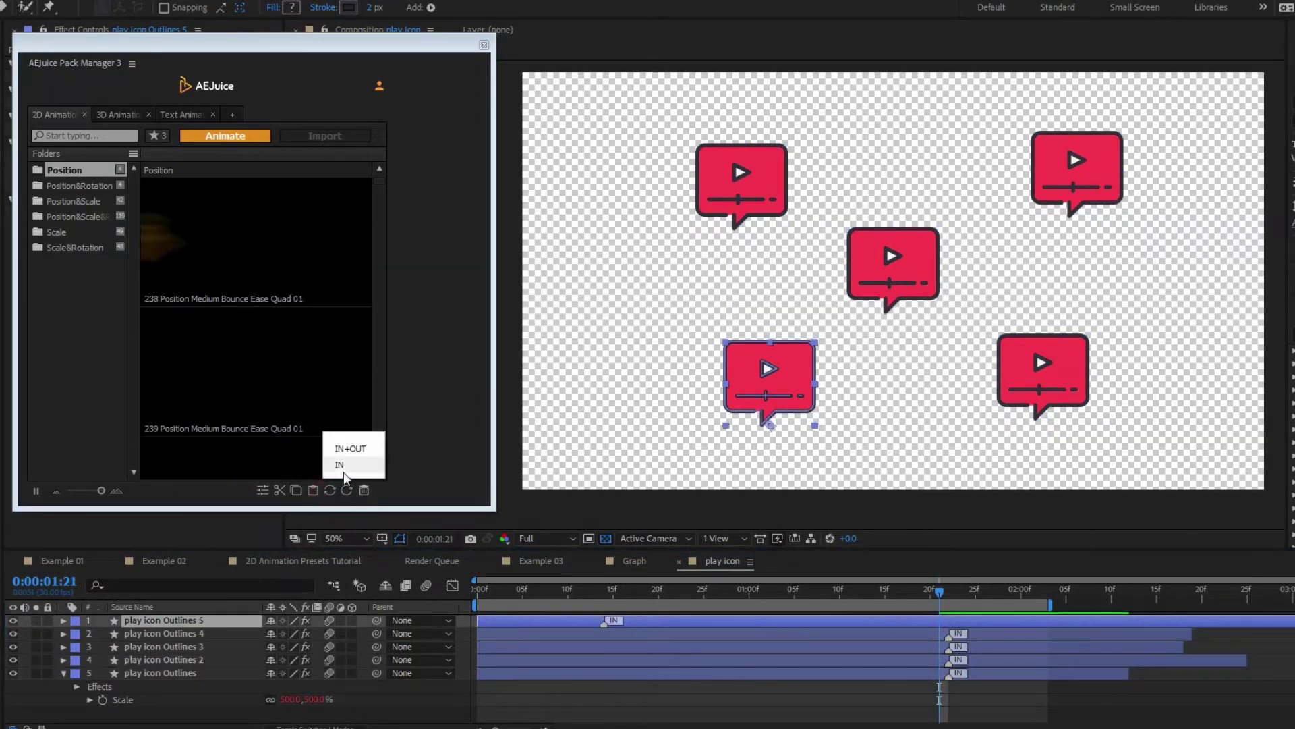
click(346, 466)
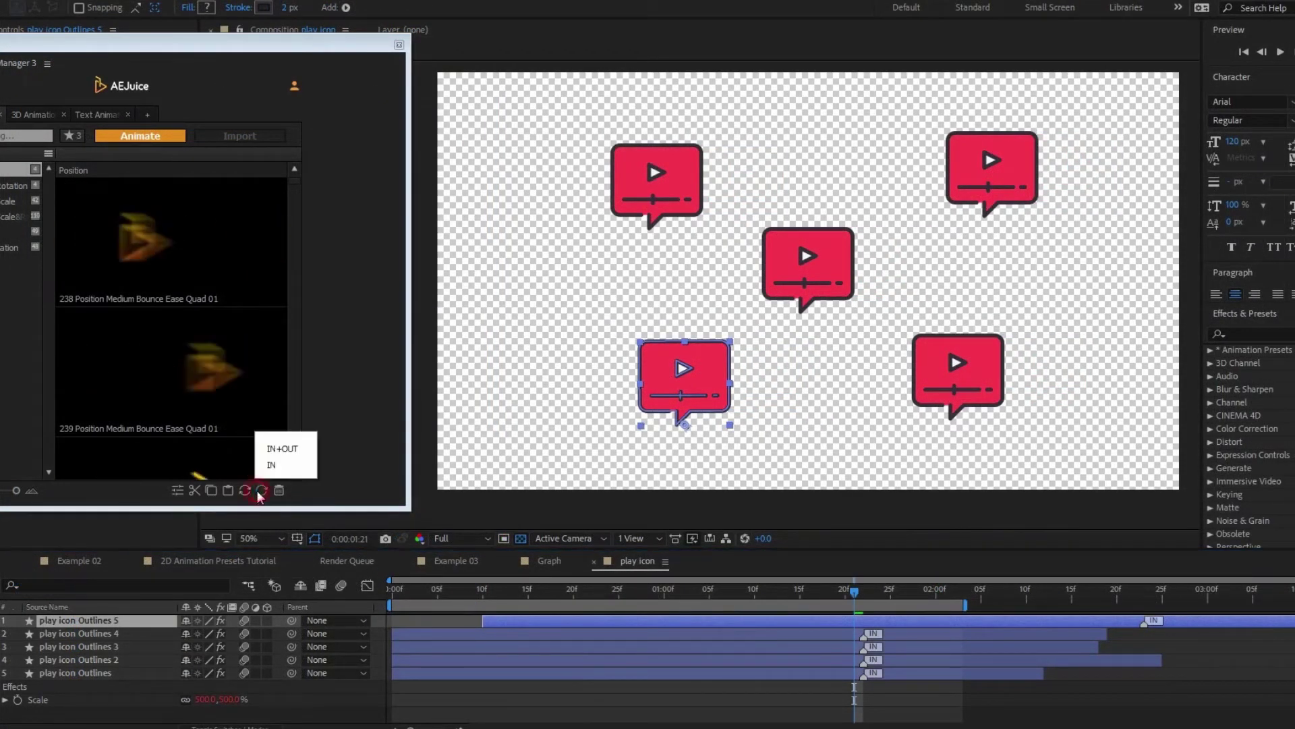
click(282, 471)
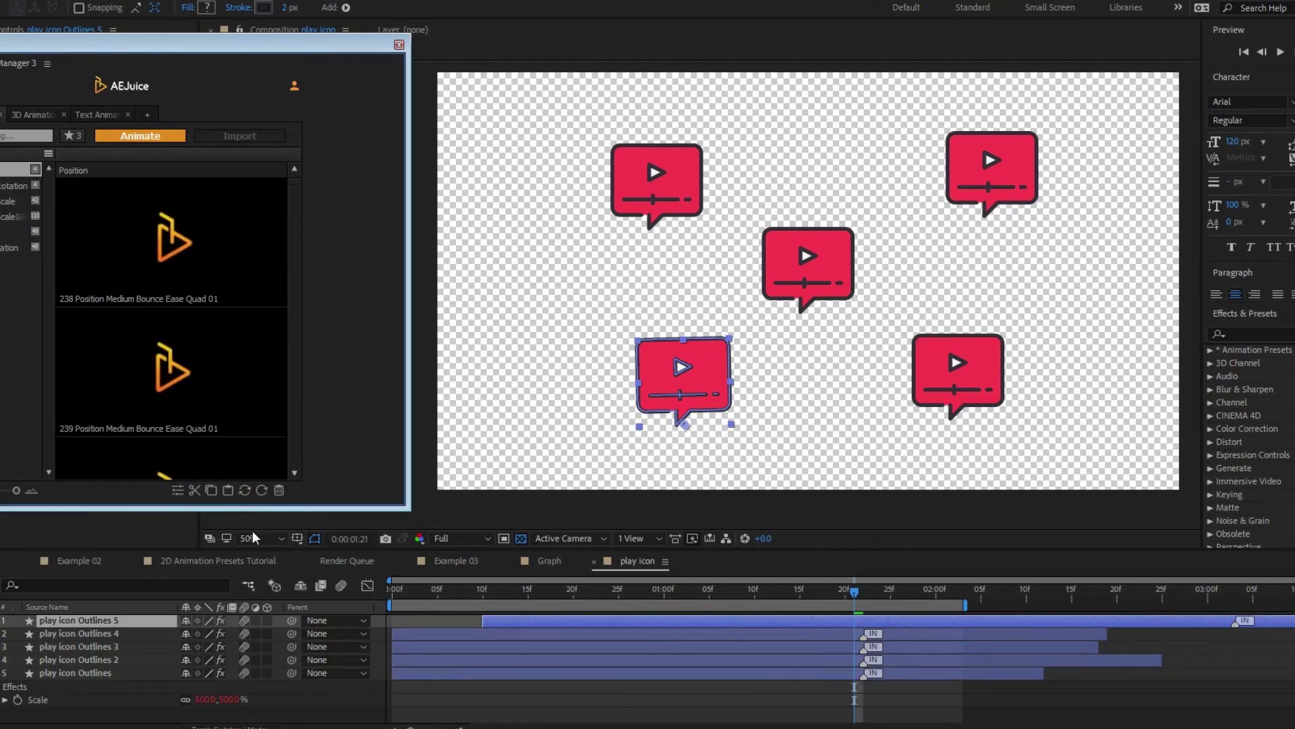
Remove the IN animation from the Outlines 2, 3 and 4 layers
click(102, 633)
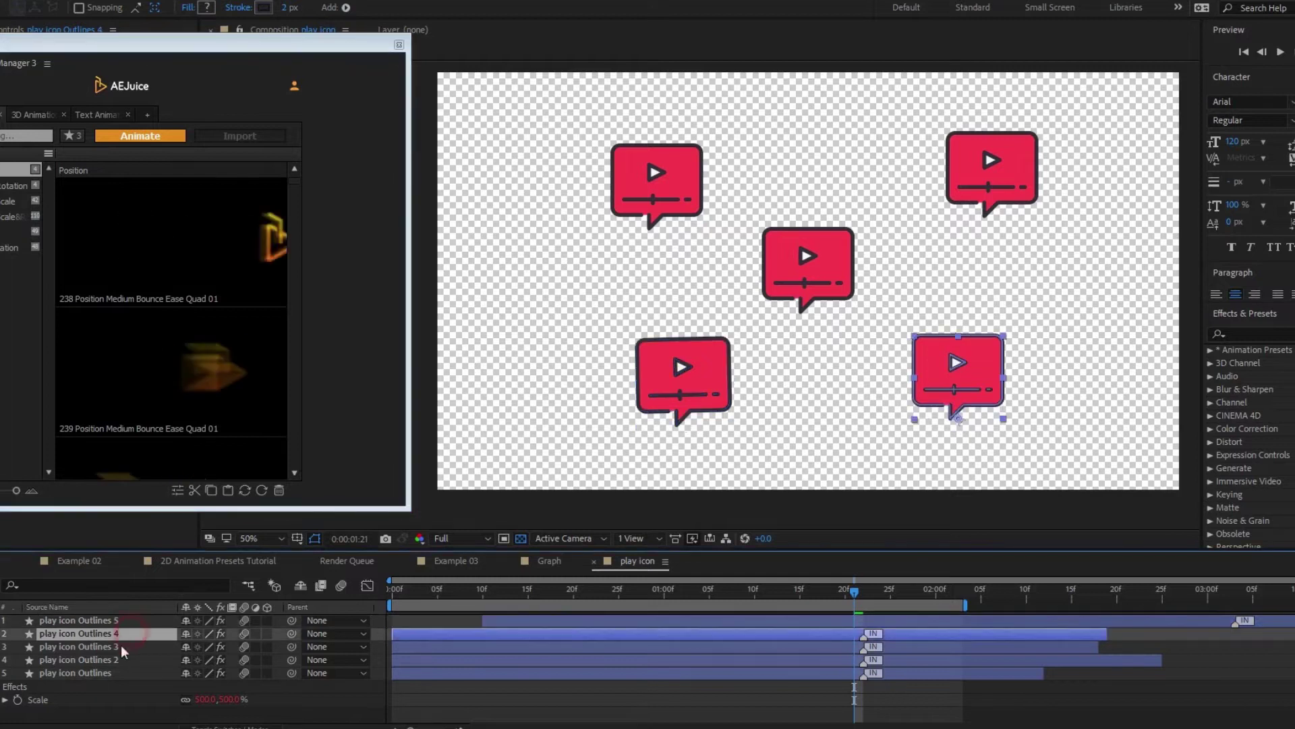
shift+click(122, 659)
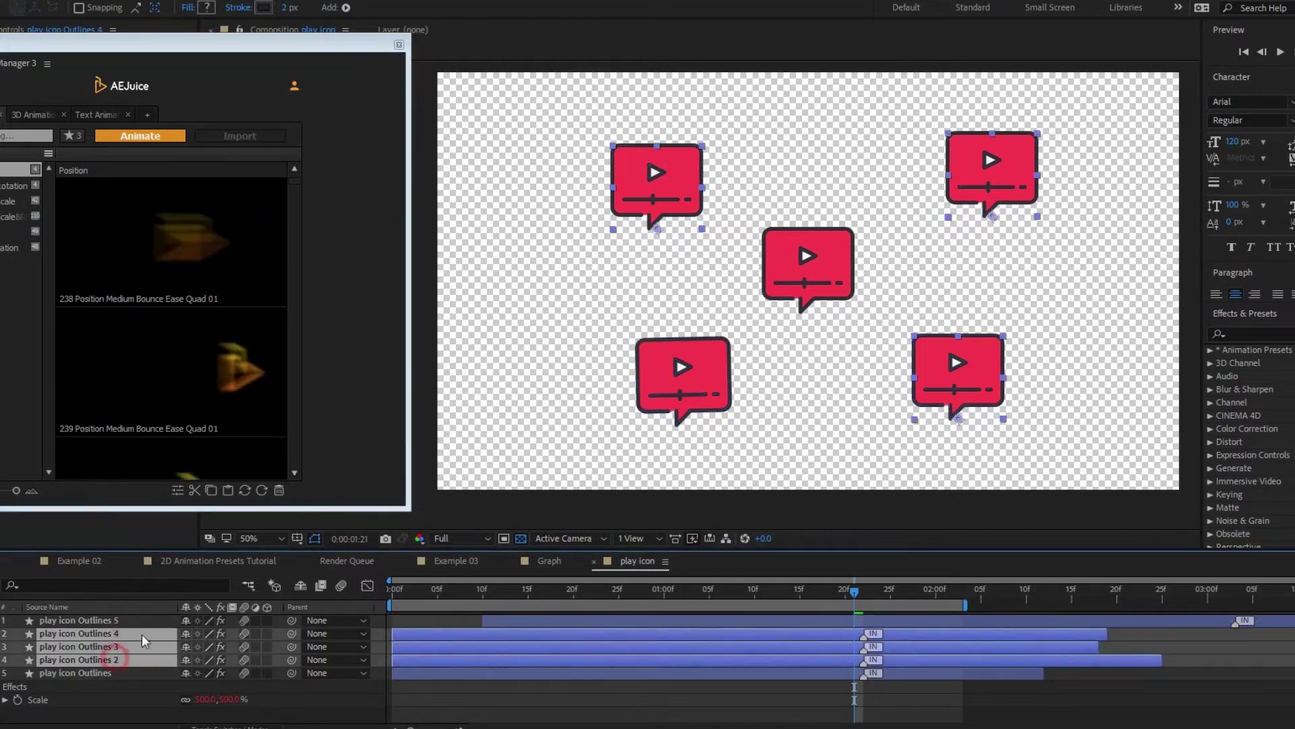
click(279, 491)
click(291, 451)
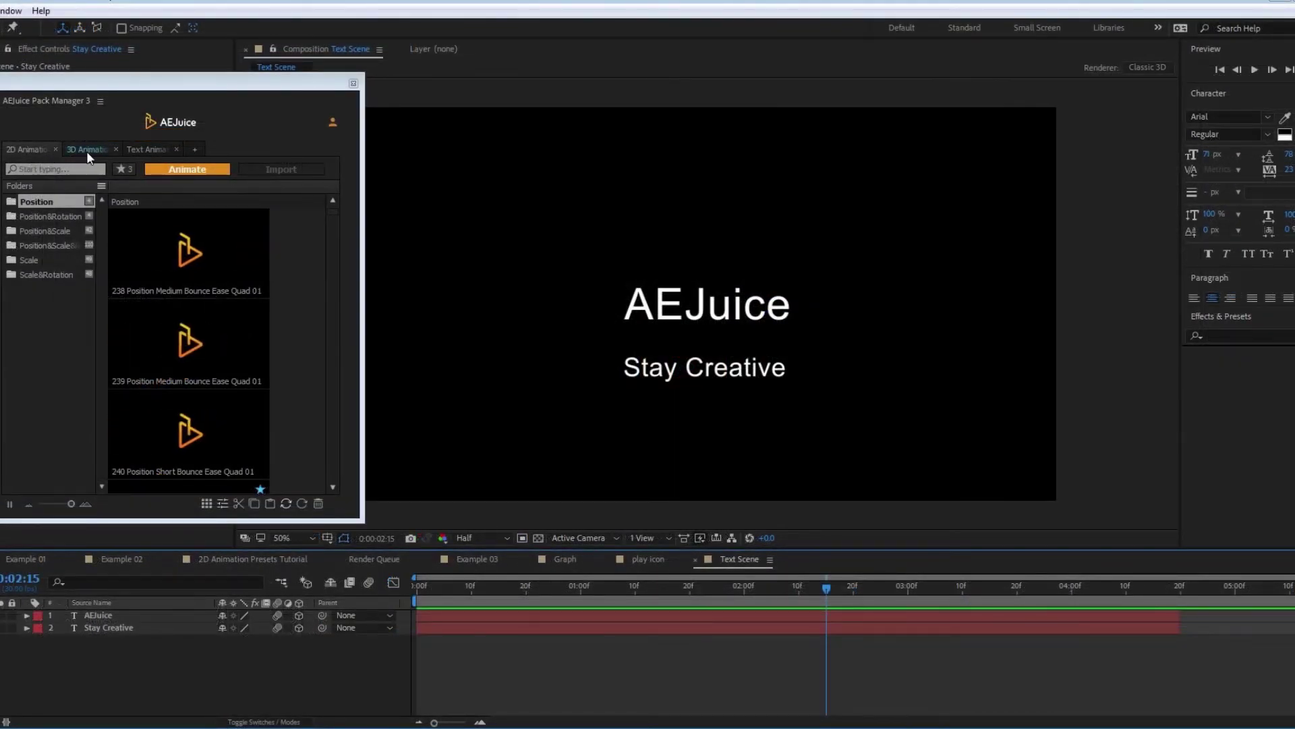
Apply the 008 text preset and the 132 3D preset to the AEJuice title layer
click(86, 151)
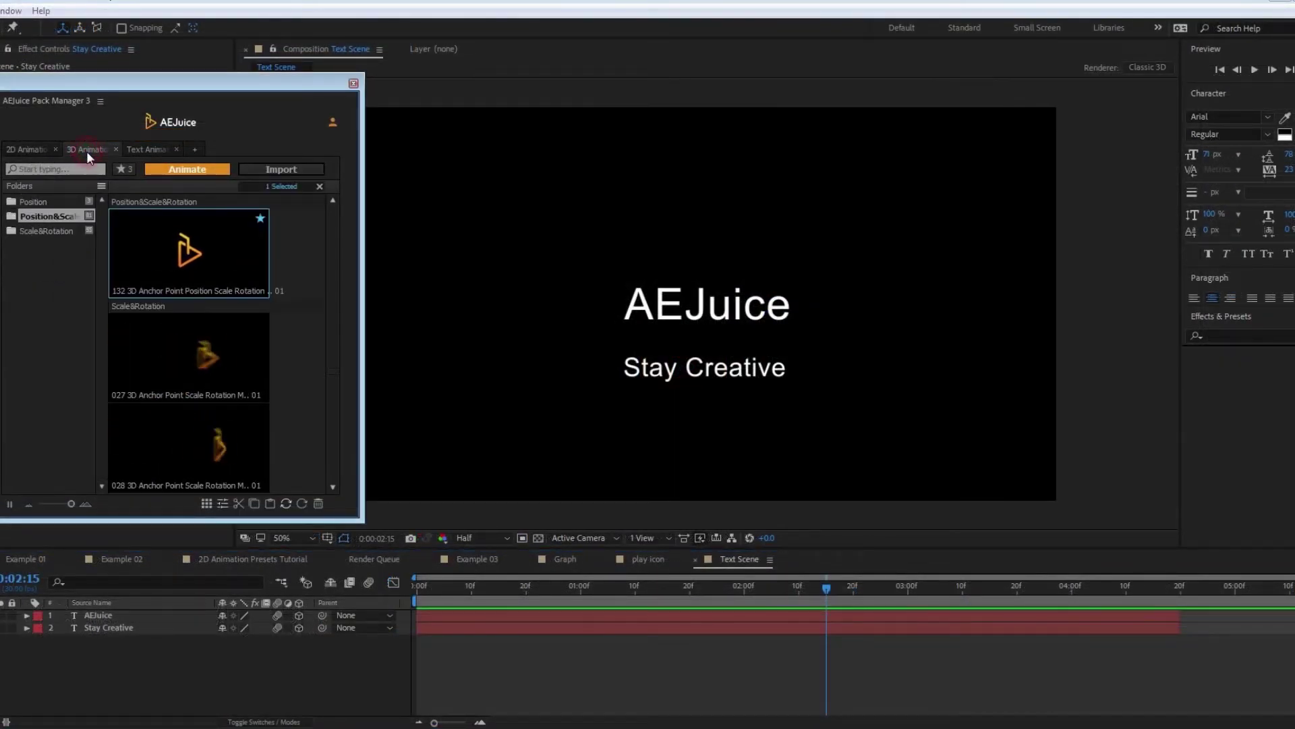
click(148, 149)
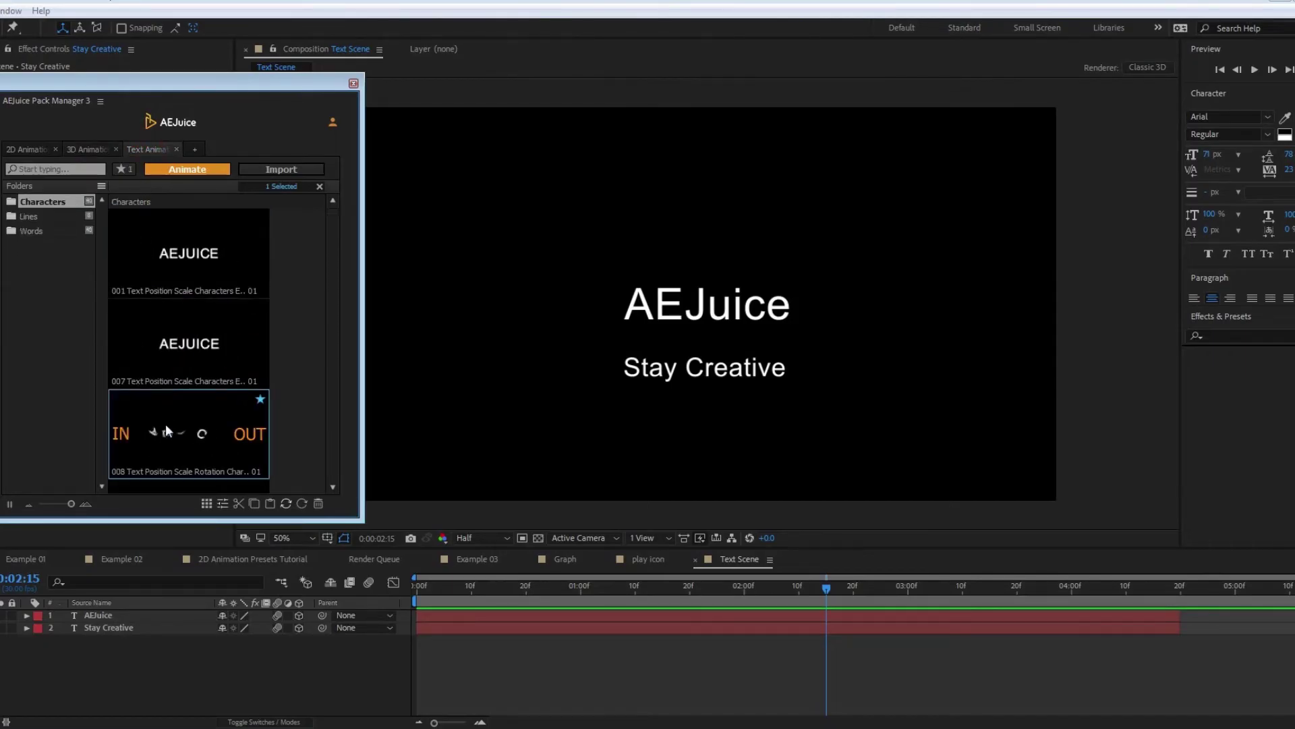
click(98, 615)
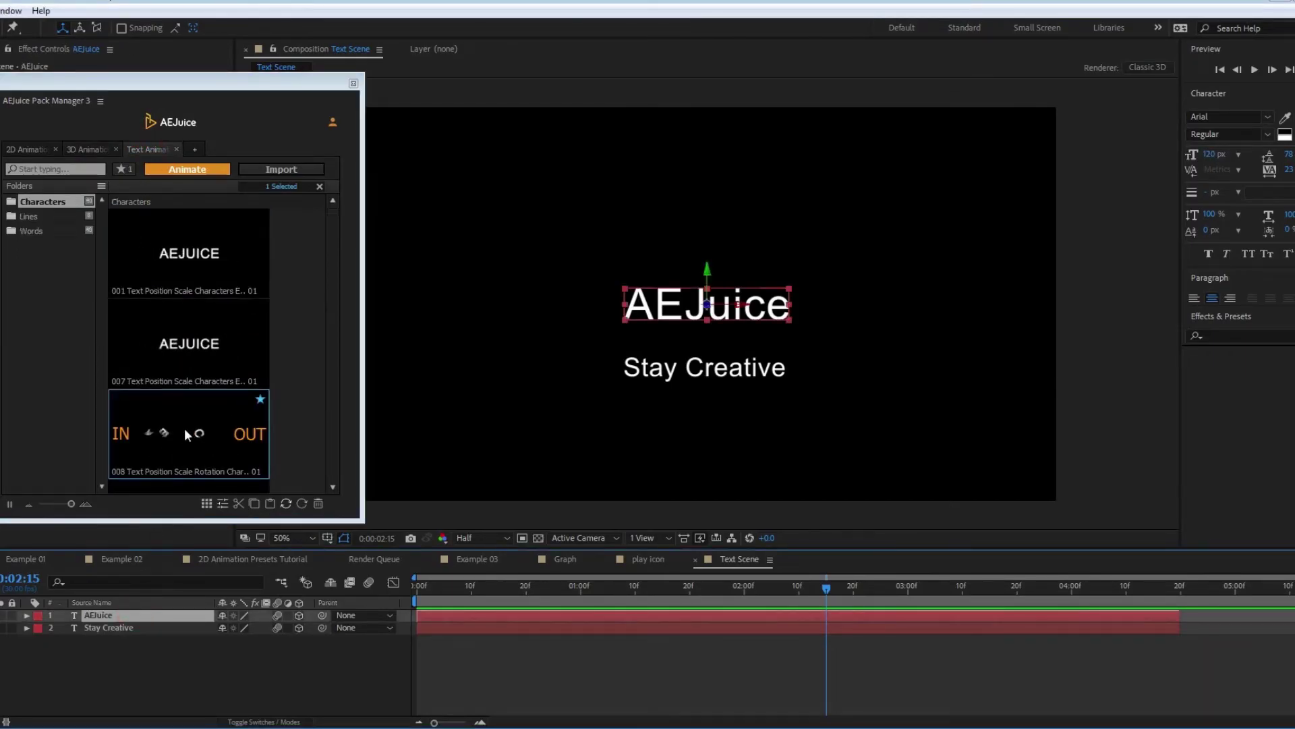
drag(187, 427, 419, 298)
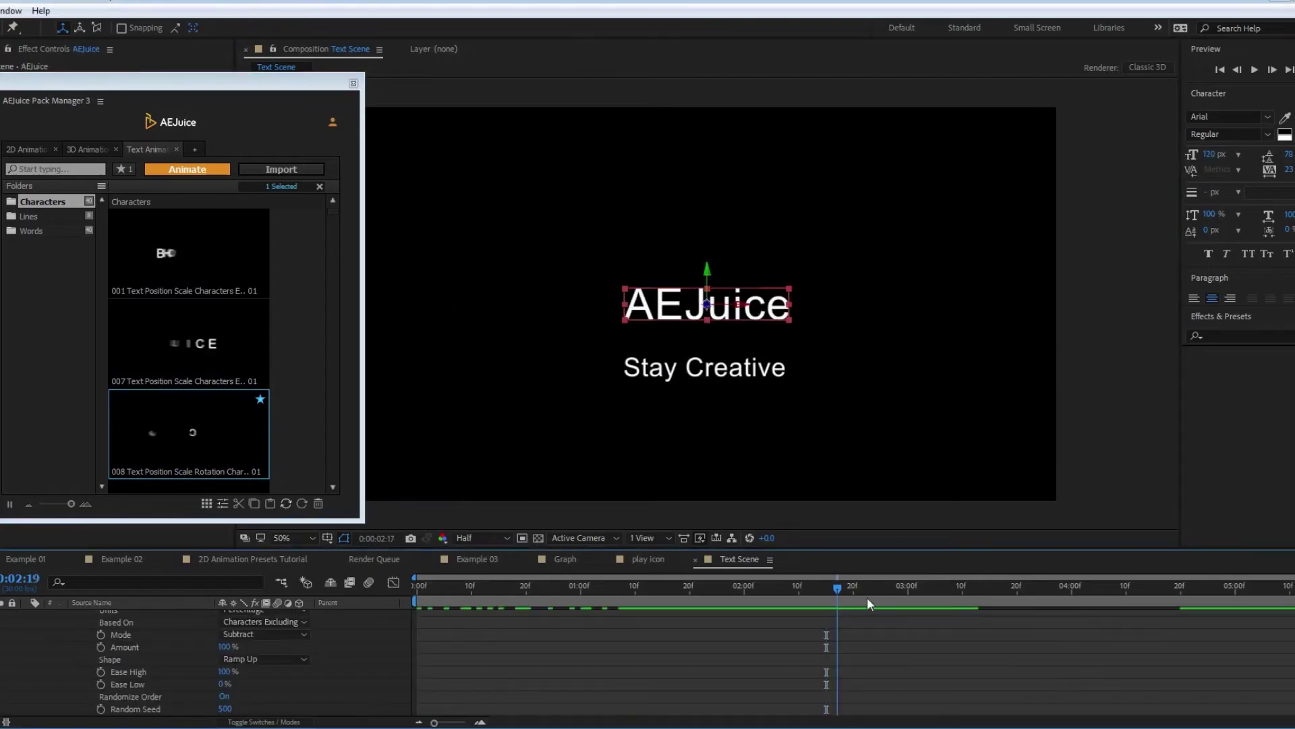
drag(1054, 601, 827, 592)
click(86, 149)
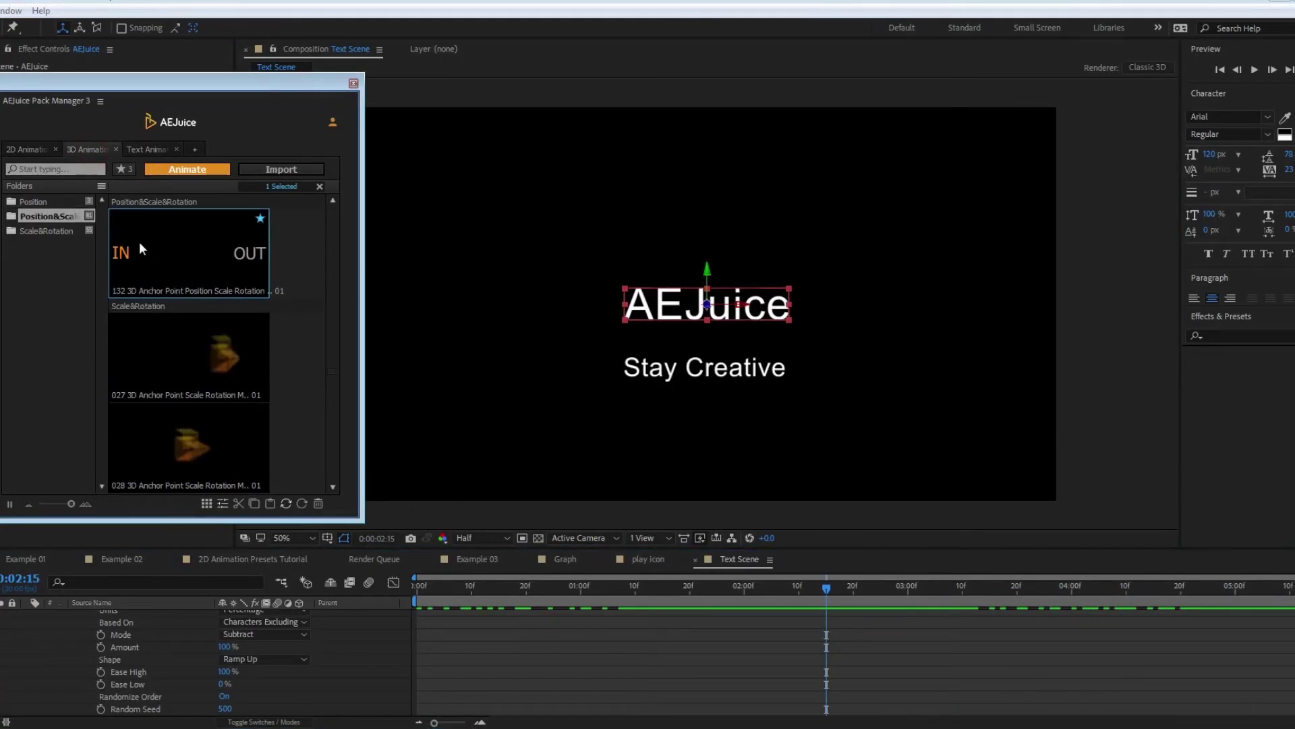
drag(251, 260, 1035, 303)
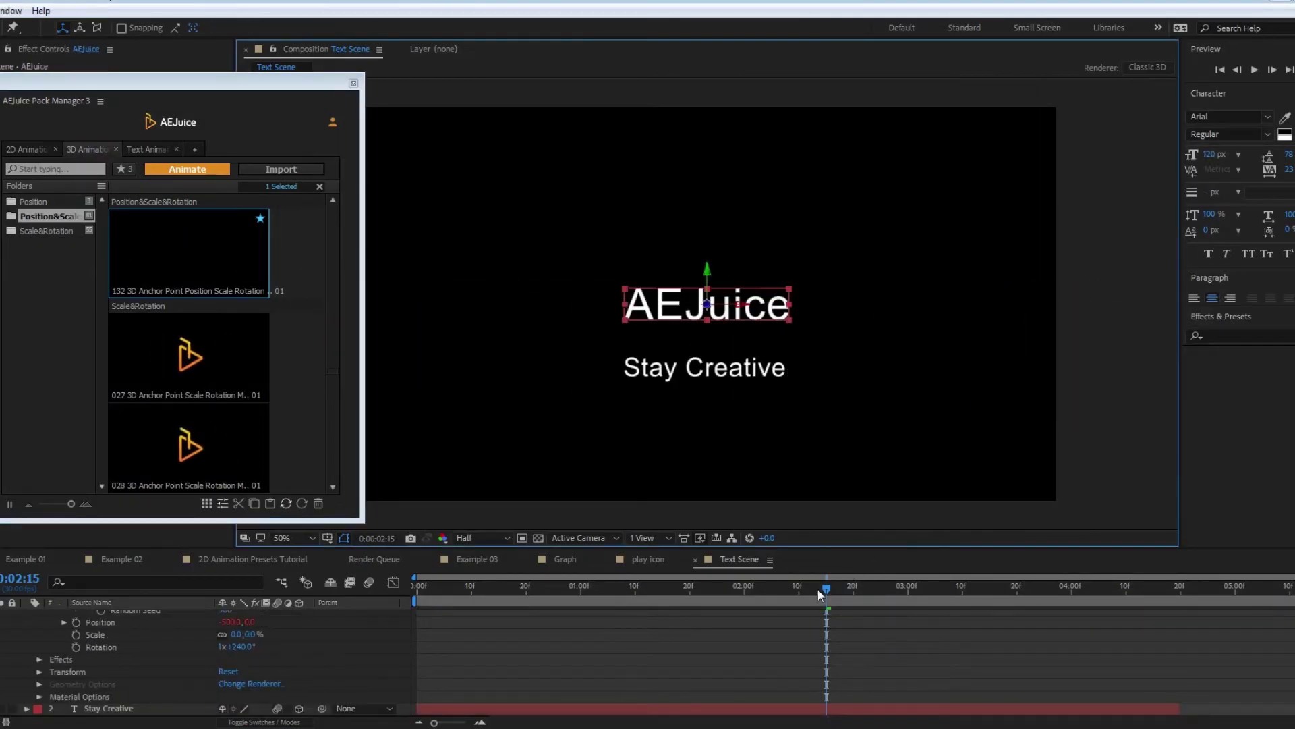
mouse_move(827, 590)
mouse_down()
mouse_move(1159, 621)
mouse_move(826, 591)
mouse_up()
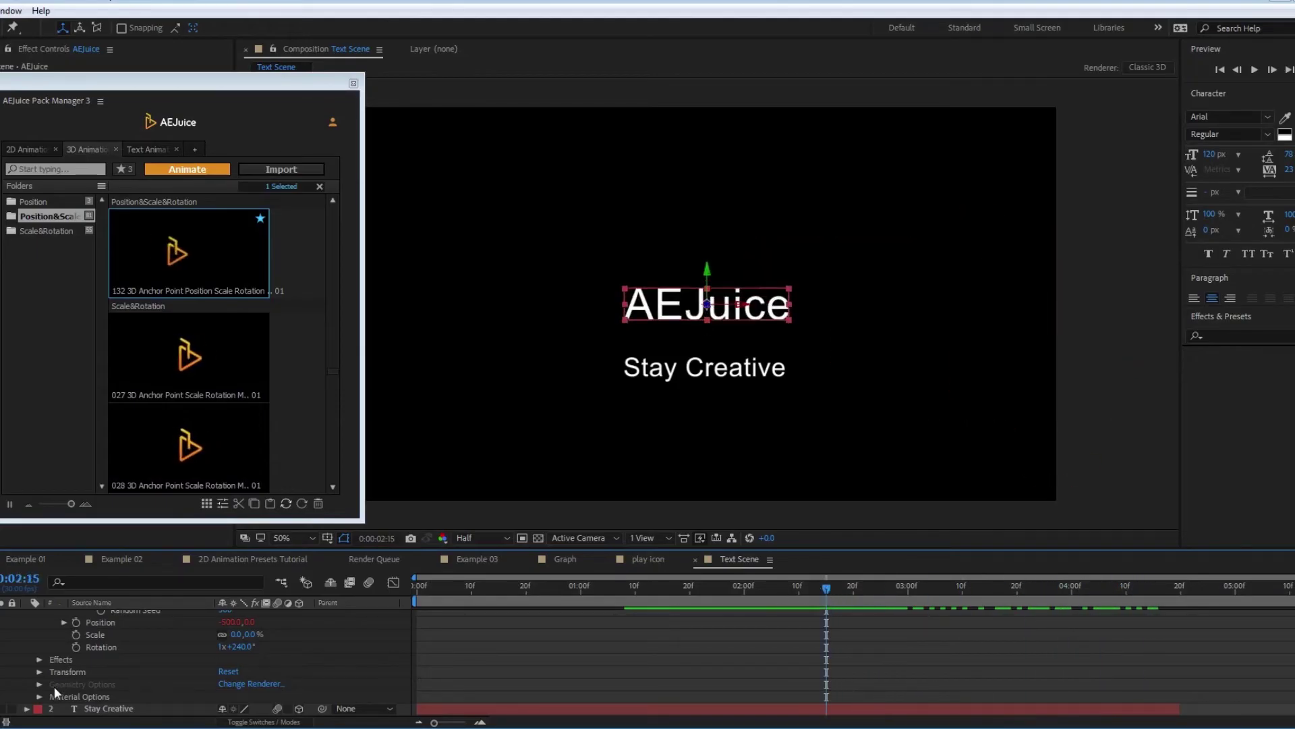
Apply Scale&Rotation preset 029 to the Stay Creative layer and preview the text animations
click(47, 230)
click(188, 433)
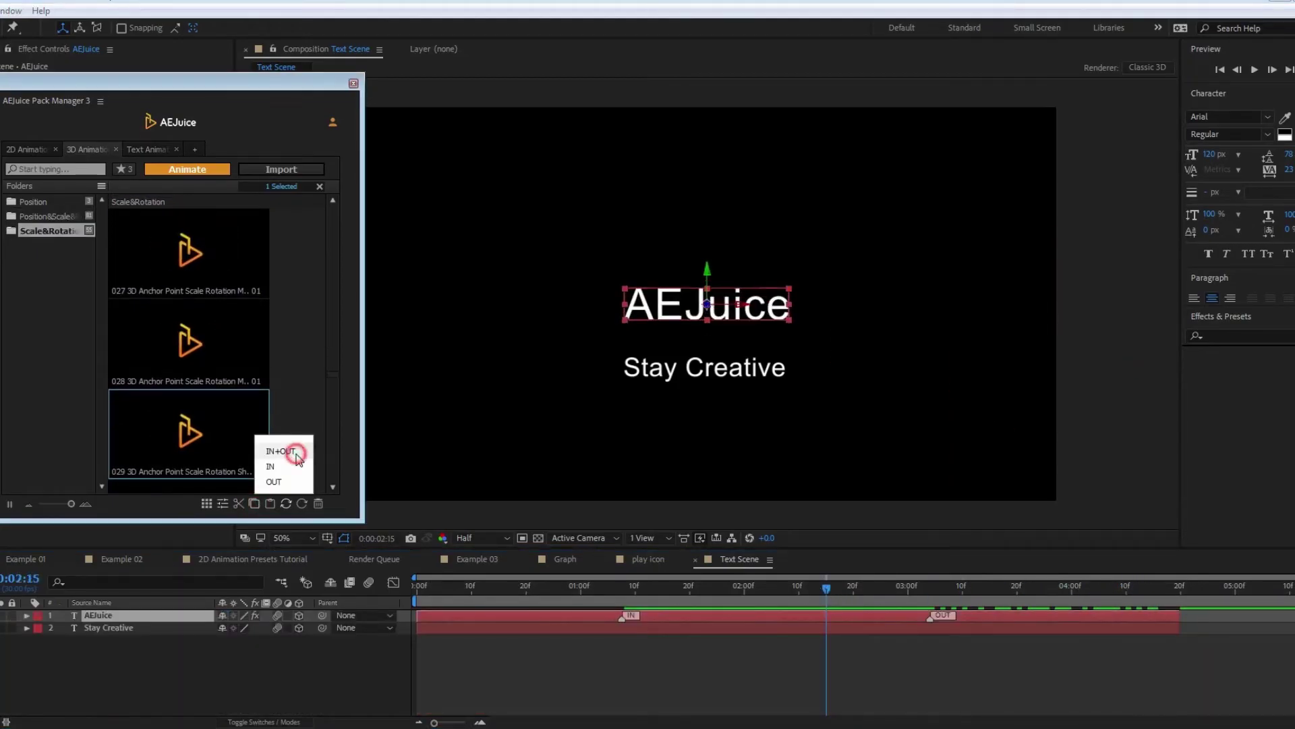
click(125, 628)
click(187, 169)
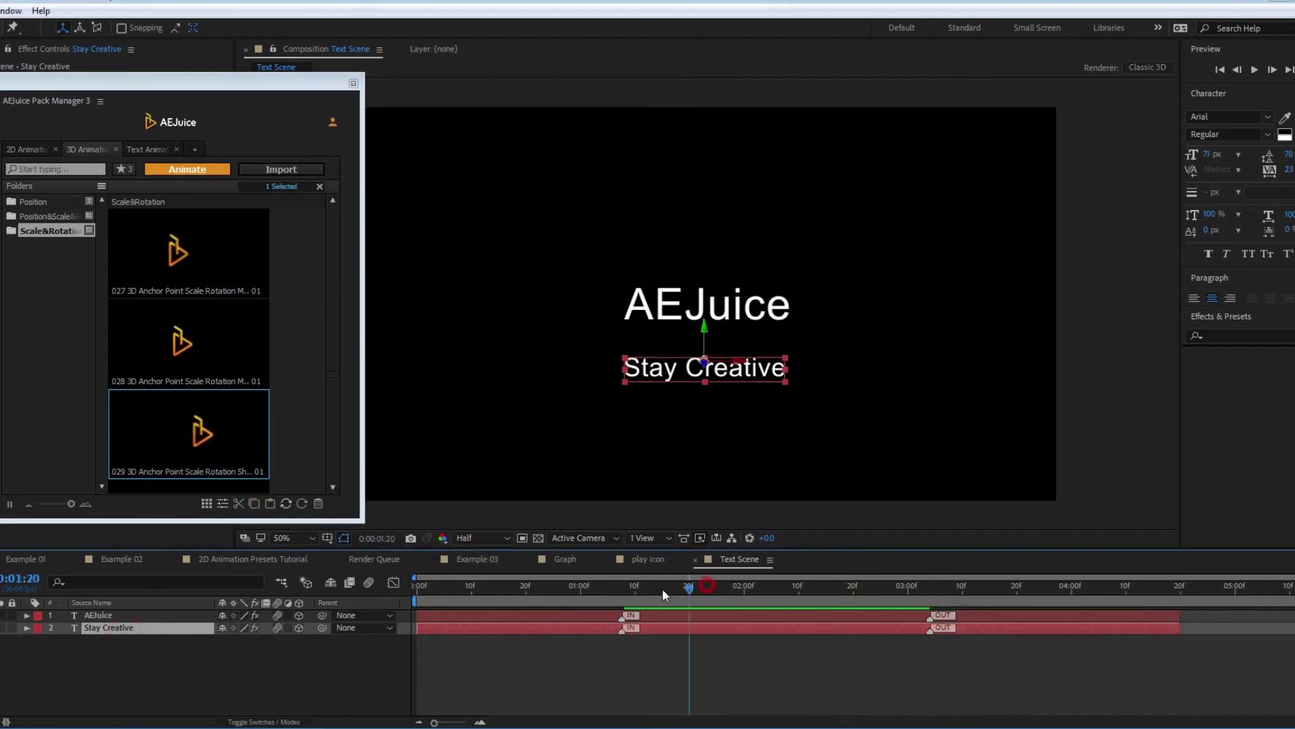
key(space)
click(935, 588)
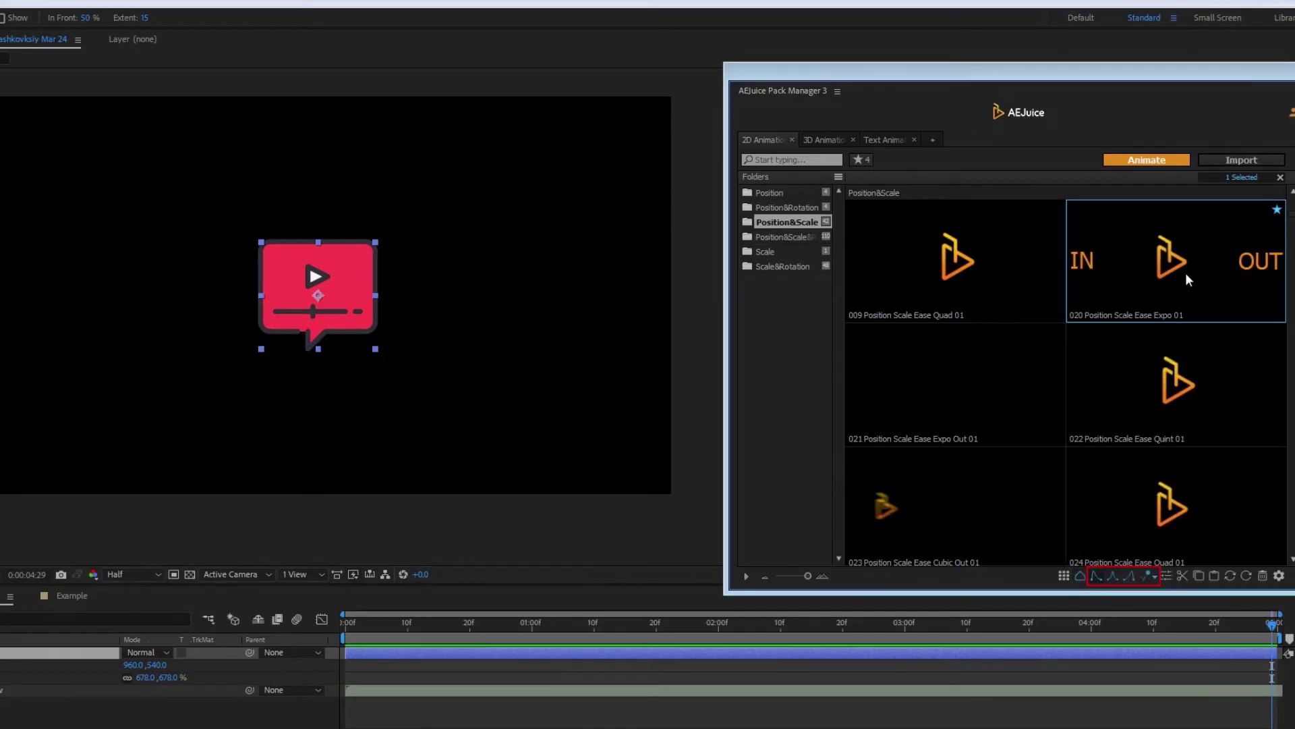
Apply the 020 Position Scale Ease Expo 01 preset to the video-chat icon and preview it
drag(1185, 273, 3, 294)
drag(358, 641, 792, 648)
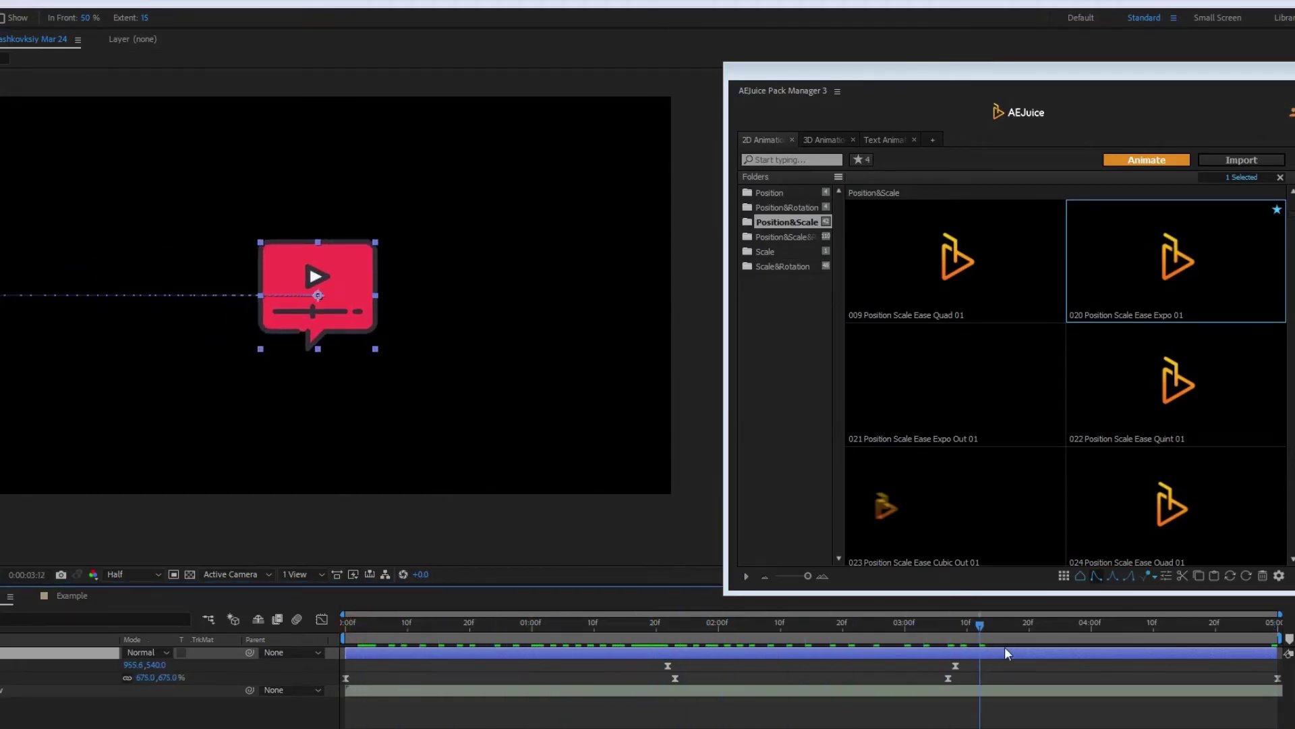
drag(1005, 646, 767, 625)
Display the Position keyframes' speed curve in the Graph Editor and change the keyframe easing mode
click(668, 665)
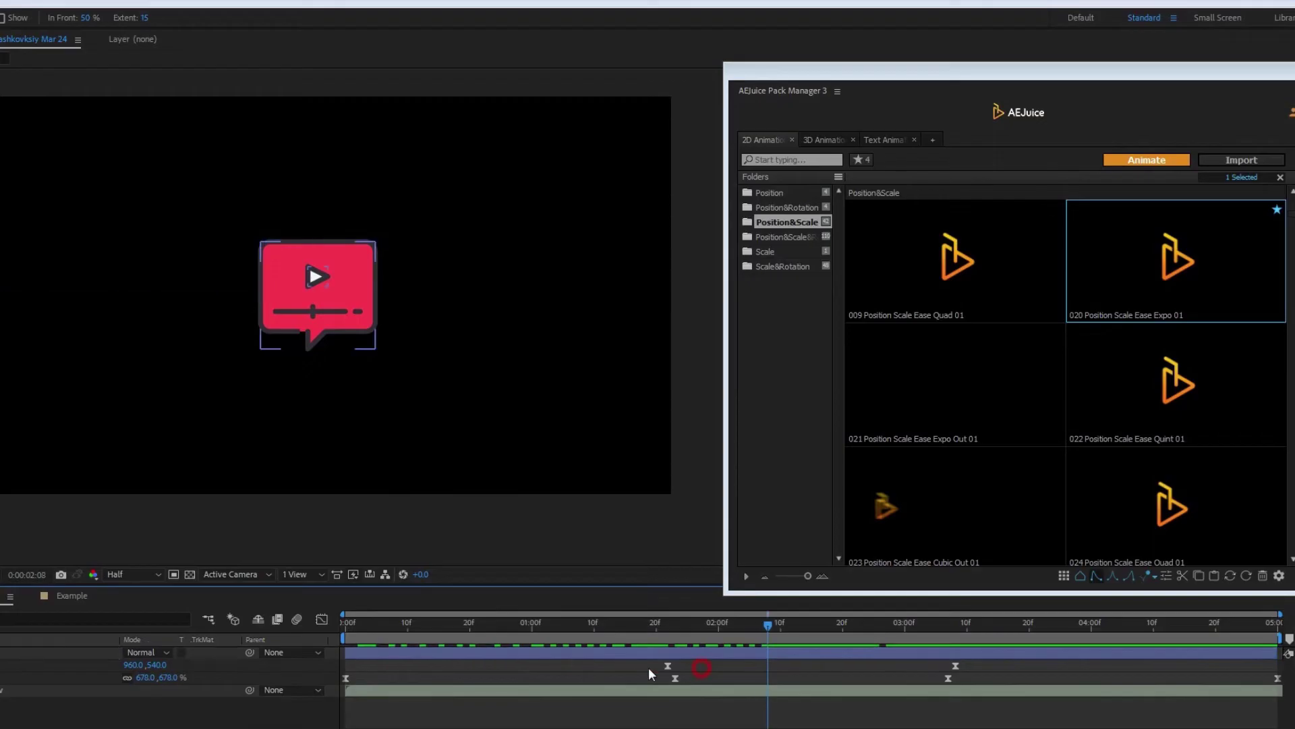
click(322, 618)
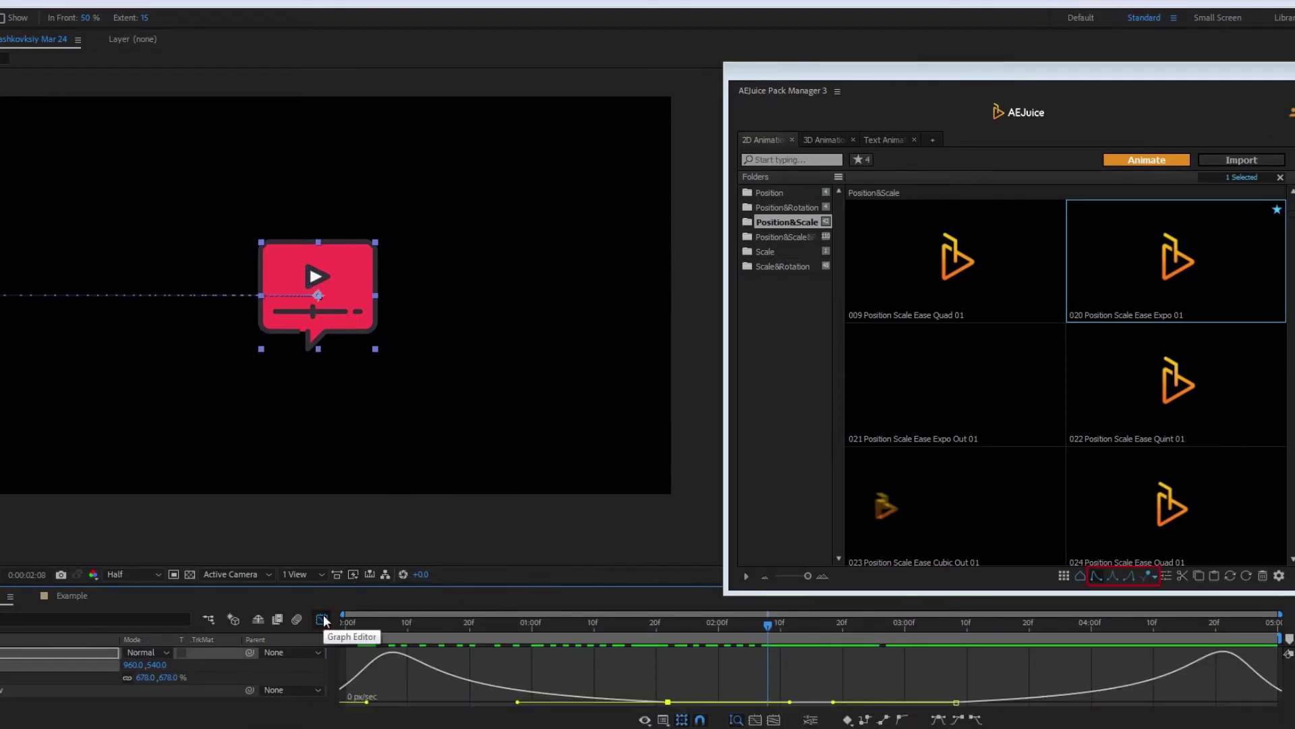
click(323, 618)
click(1113, 578)
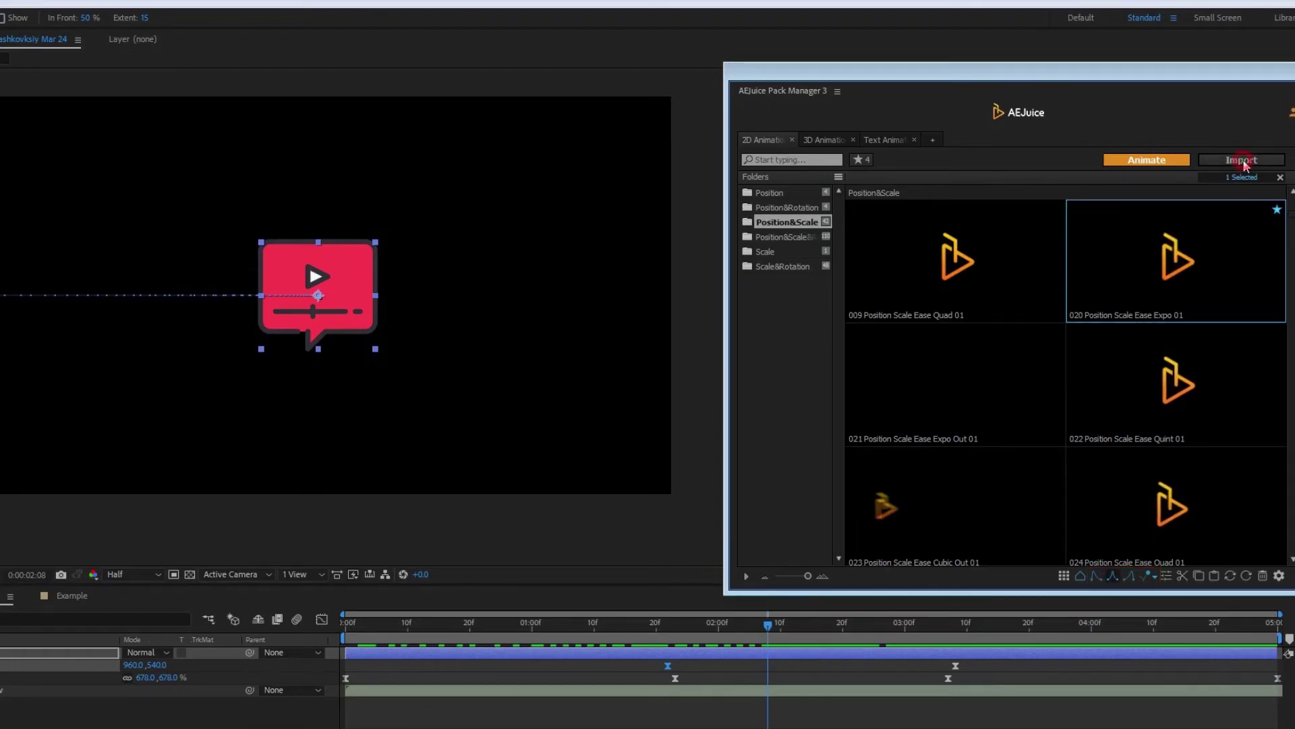
click(323, 618)
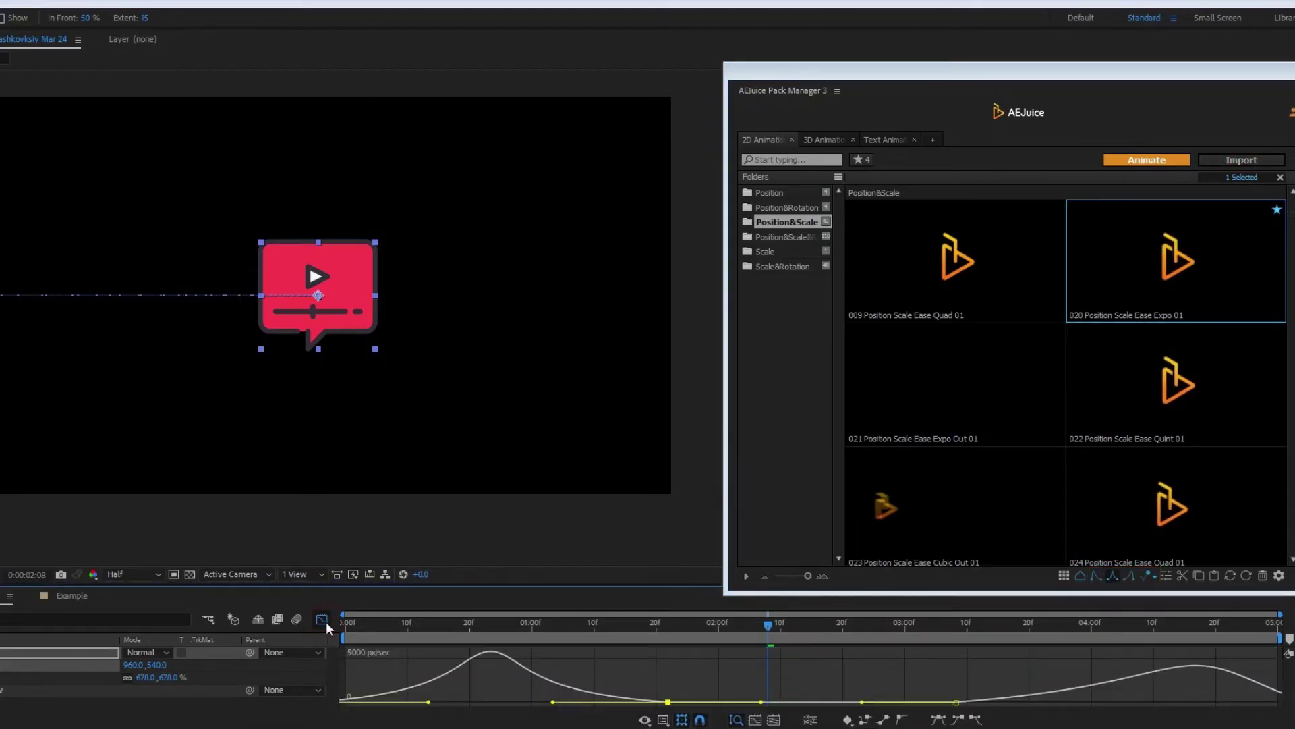
Customize the In velocity in the preset easing settings and confirm them
click(324, 620)
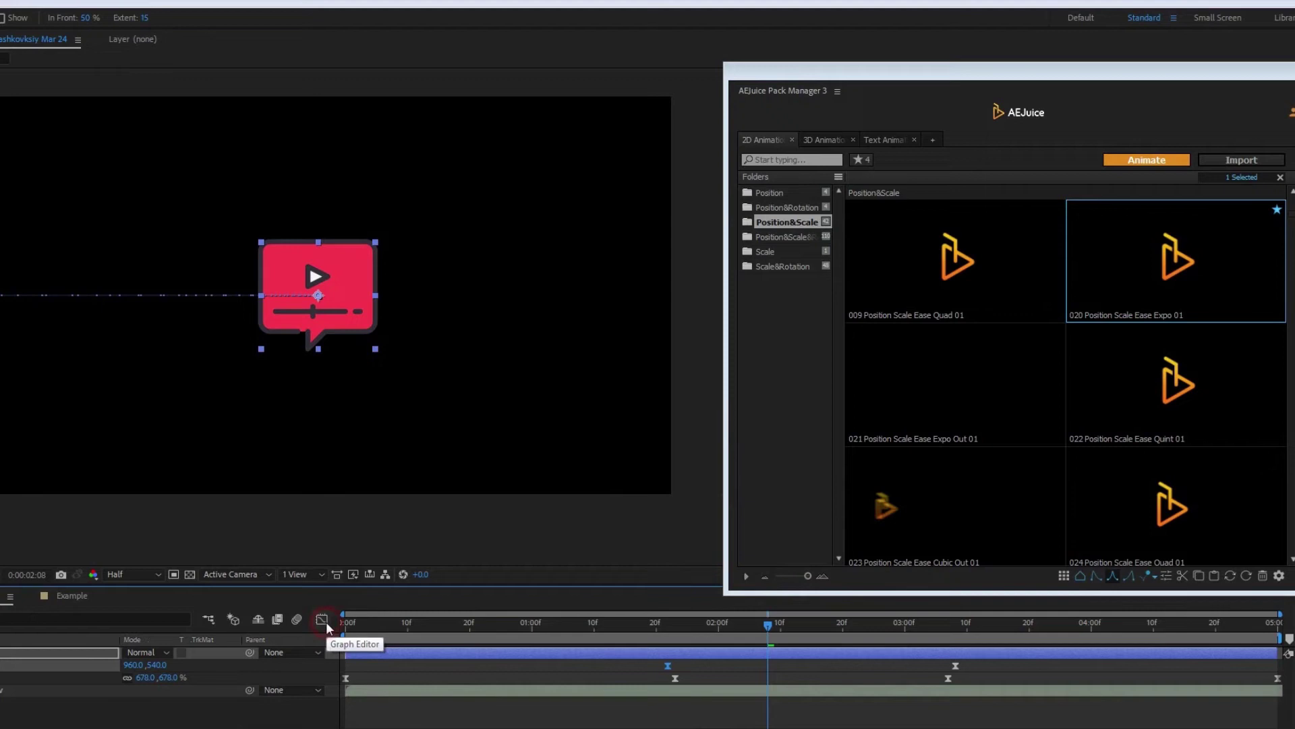
click(1278, 576)
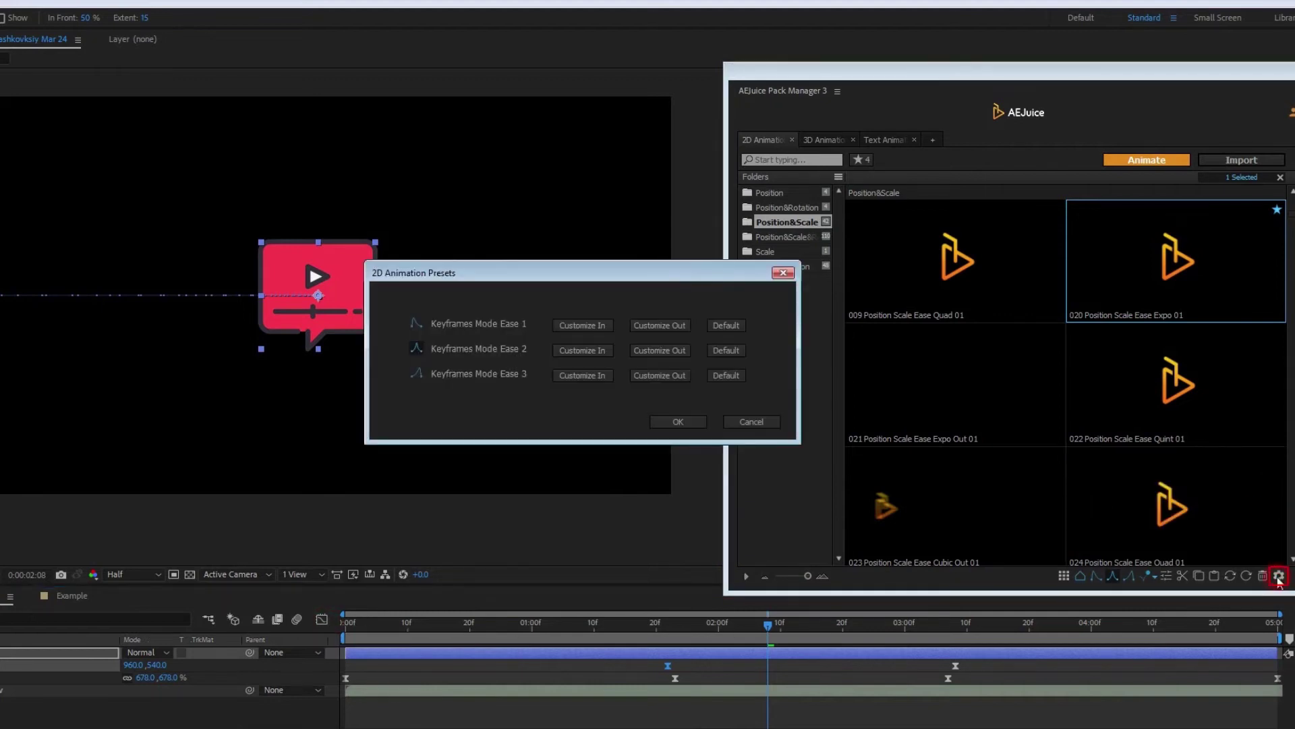
click(597, 352)
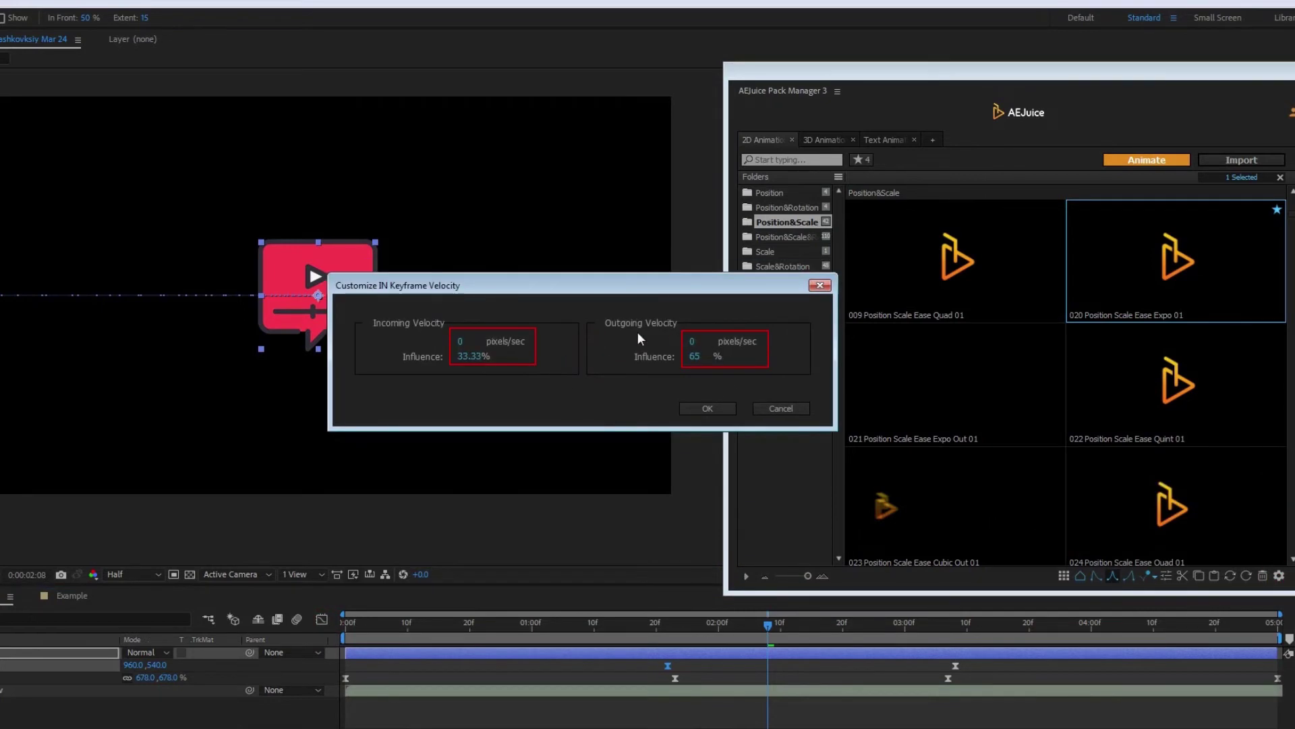
click(719, 408)
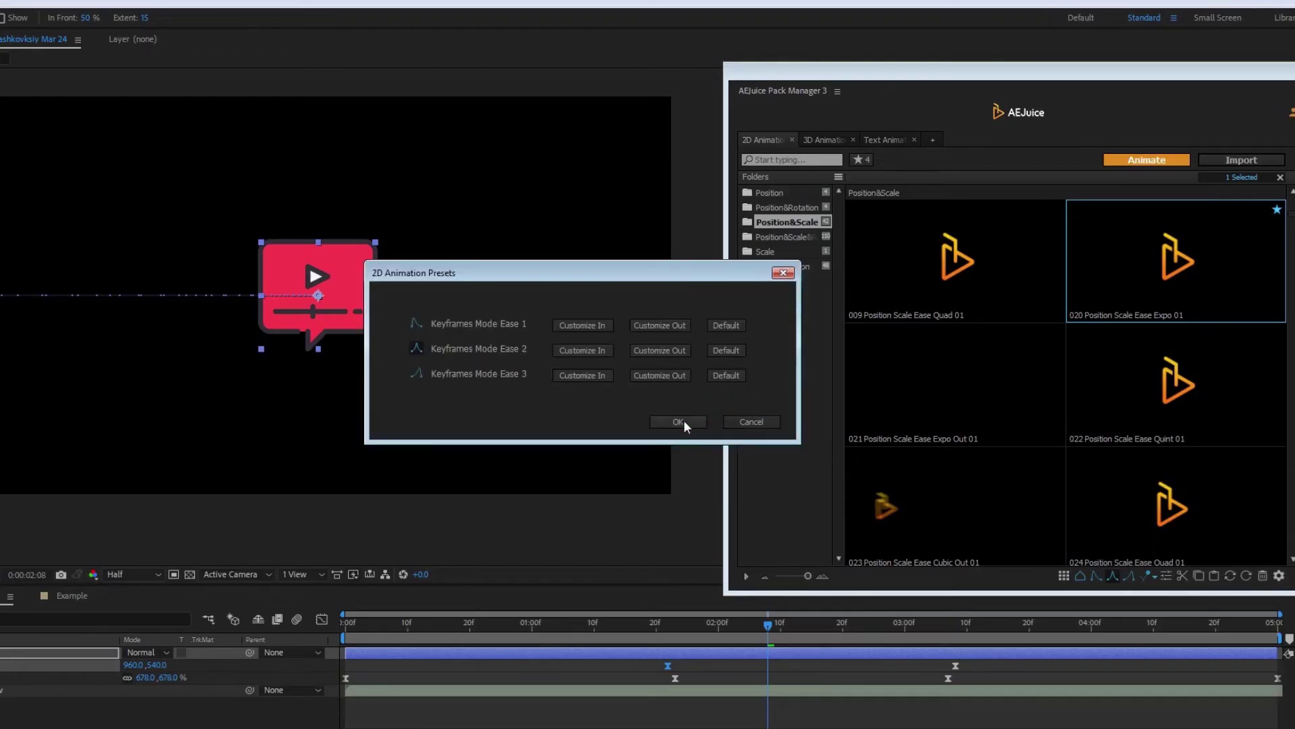
click(683, 423)
Reapply preset 020 to the icon using Keyframes Mode Bounce (Custom)
click(1148, 584)
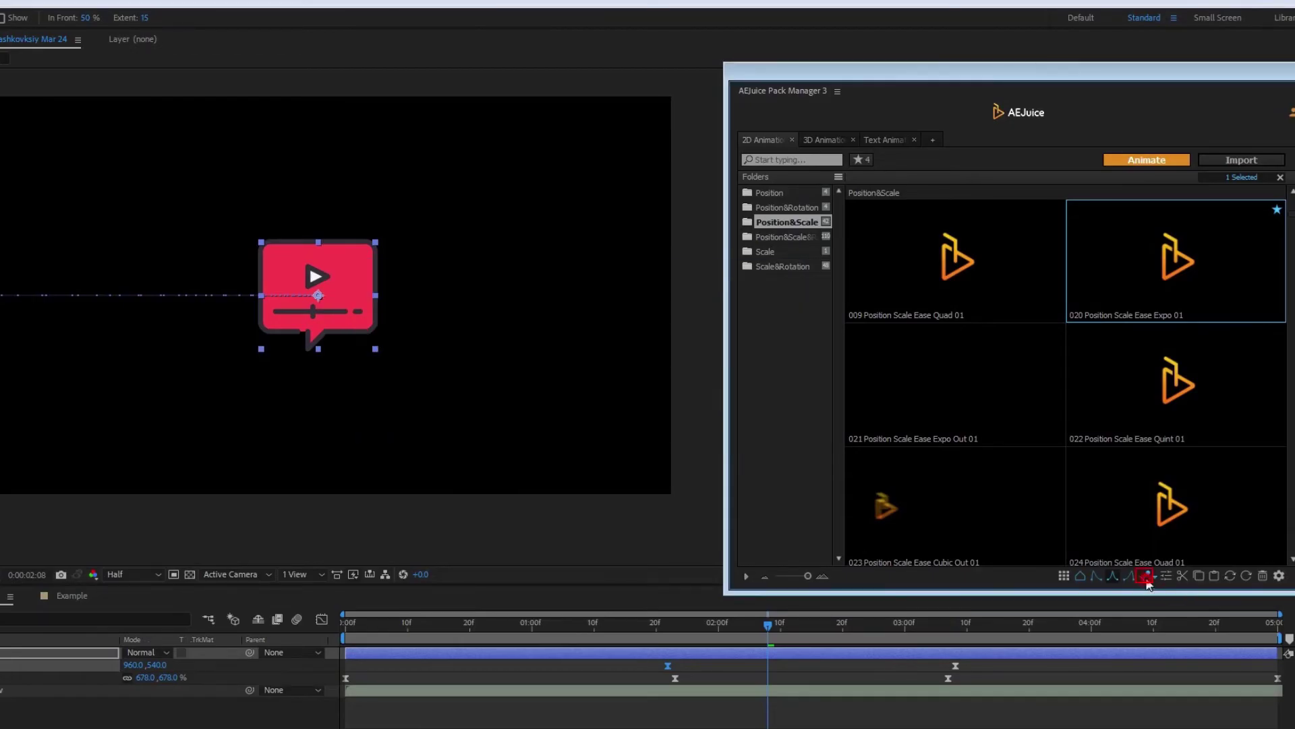
mouse_move(1210, 277)
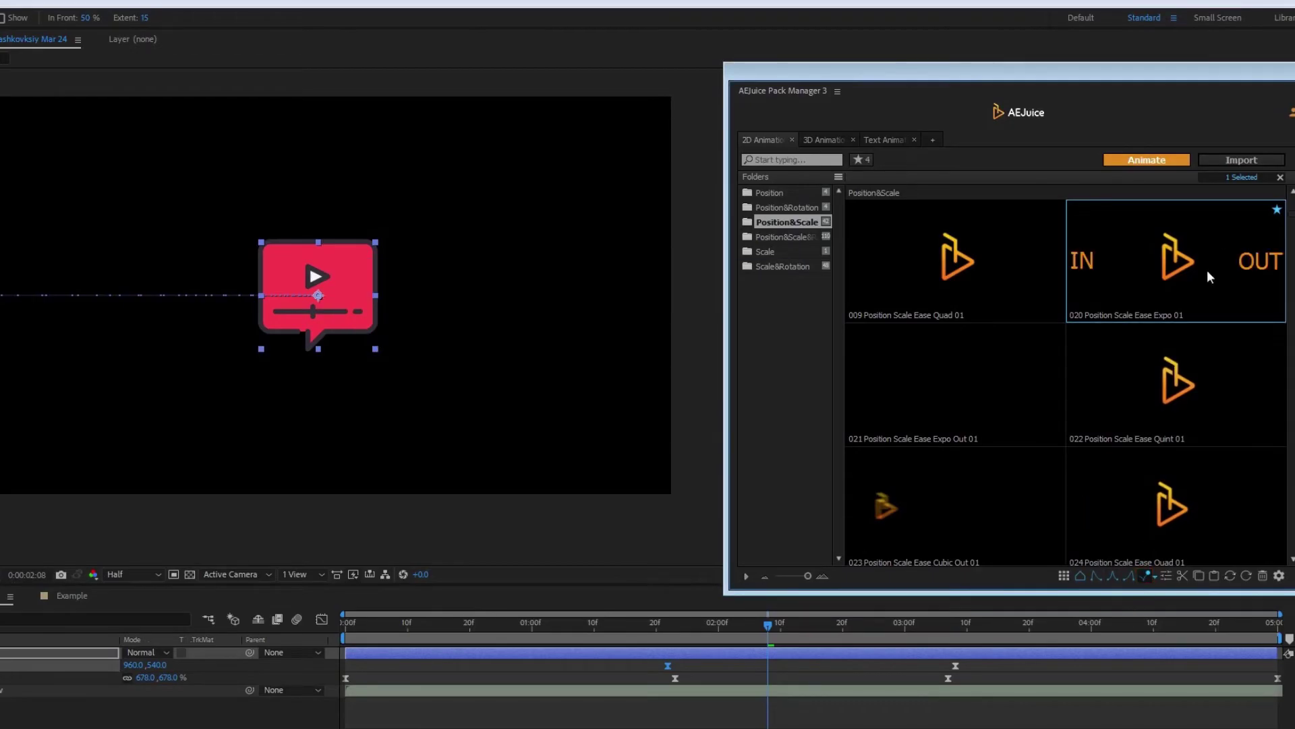
click(1242, 160)
Switch the icon's animation to variant 3, preview it, and convert it to IN/OUT markers
click(1154, 578)
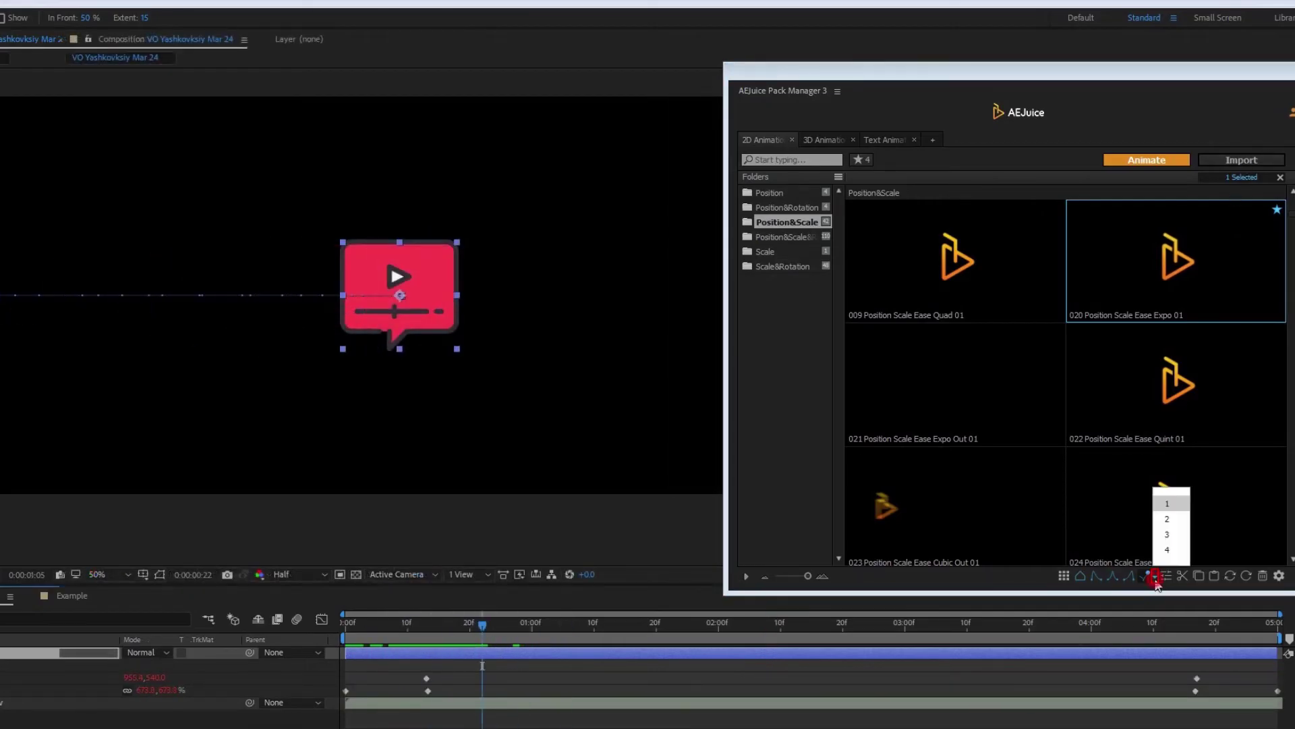
click(1176, 533)
drag(378, 634, 567, 638)
click(1128, 575)
scroll(1199, 344, down, 10)
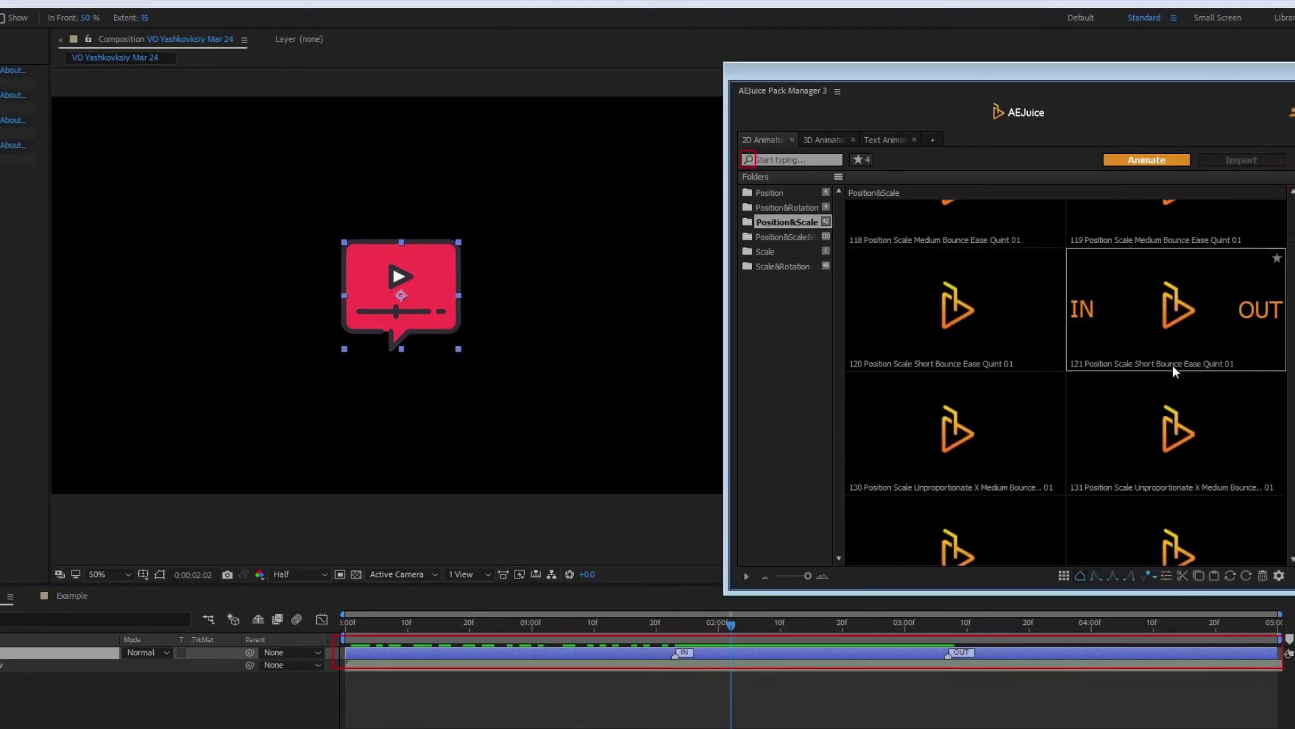
click(749, 160)
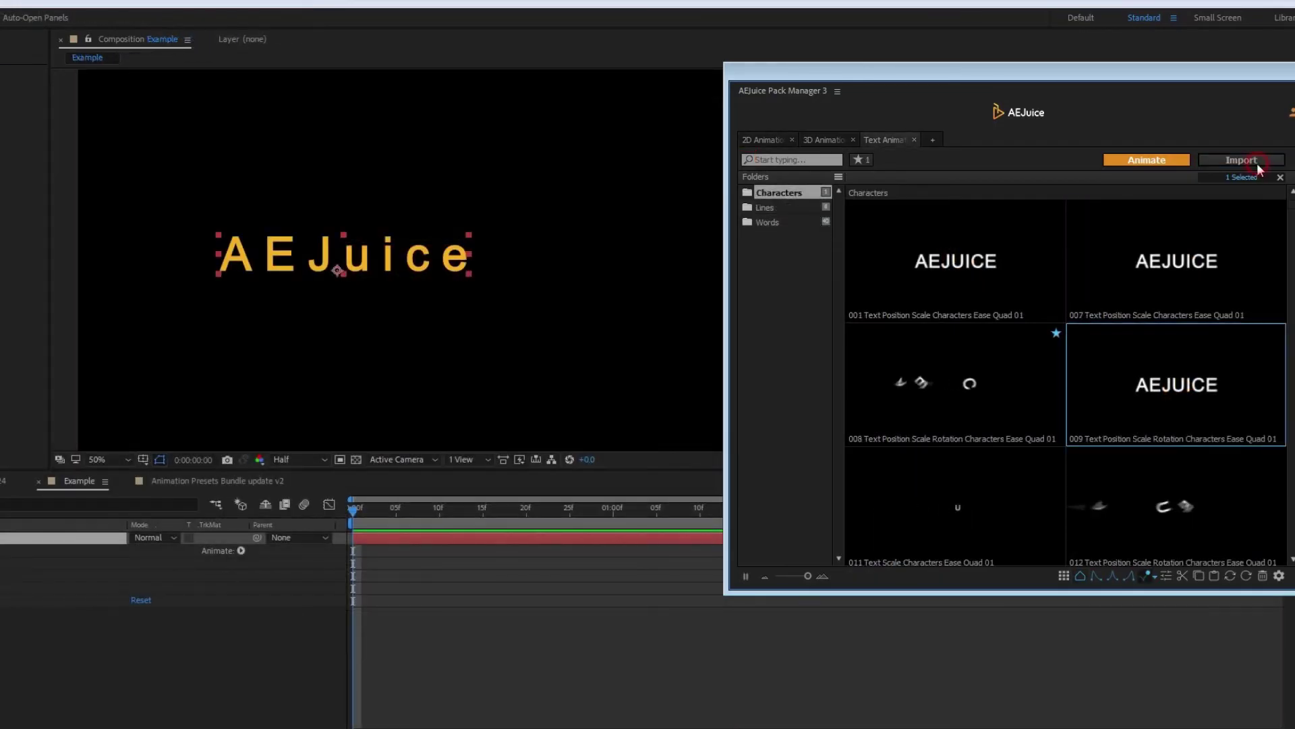
Import a Characters text animation onto the AEJuice text and preview it
click(1257, 163)
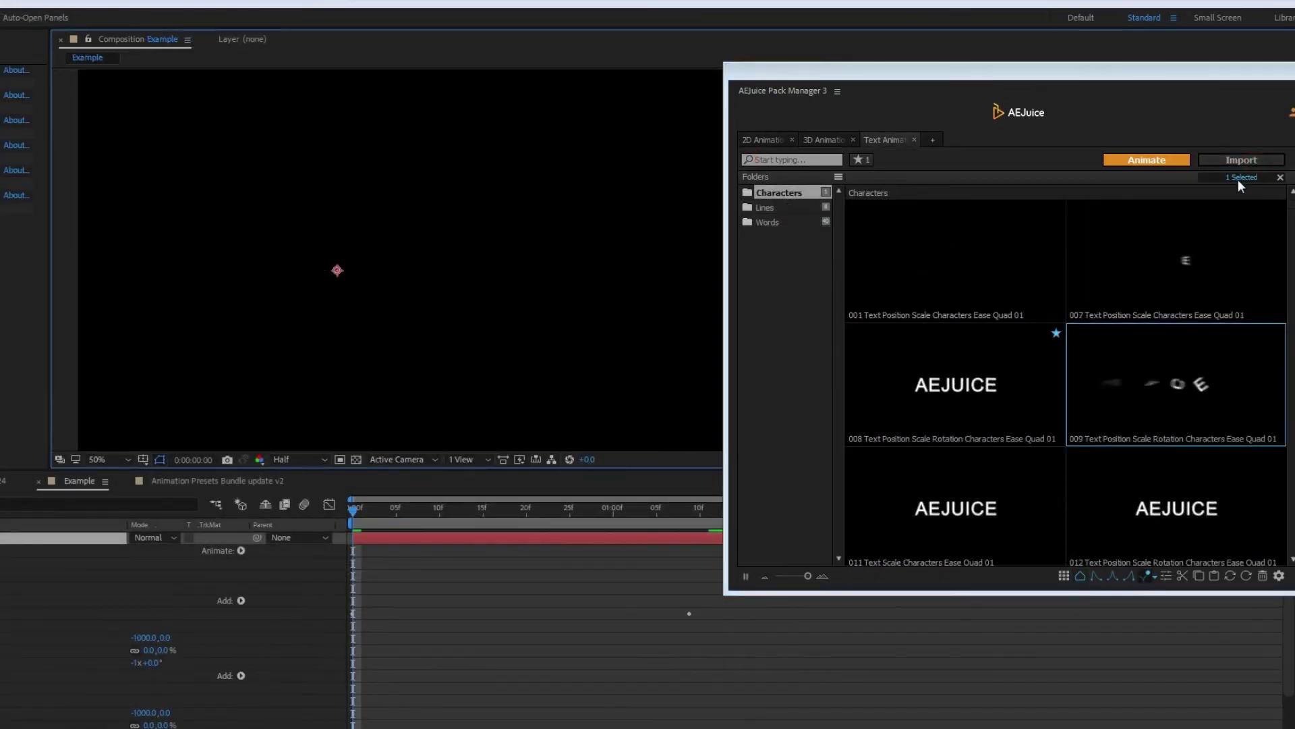
key(space)
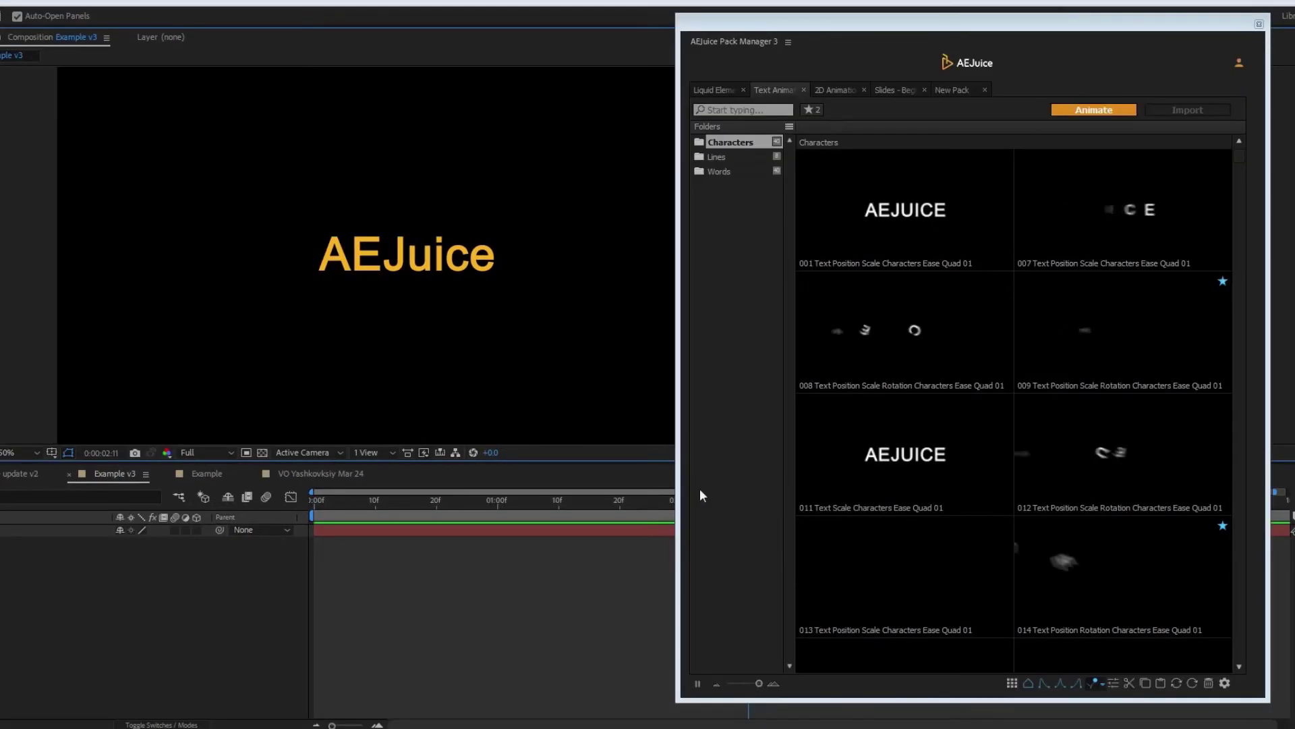
Apply the Ease Out 02 keyframe preset
click(1076, 684)
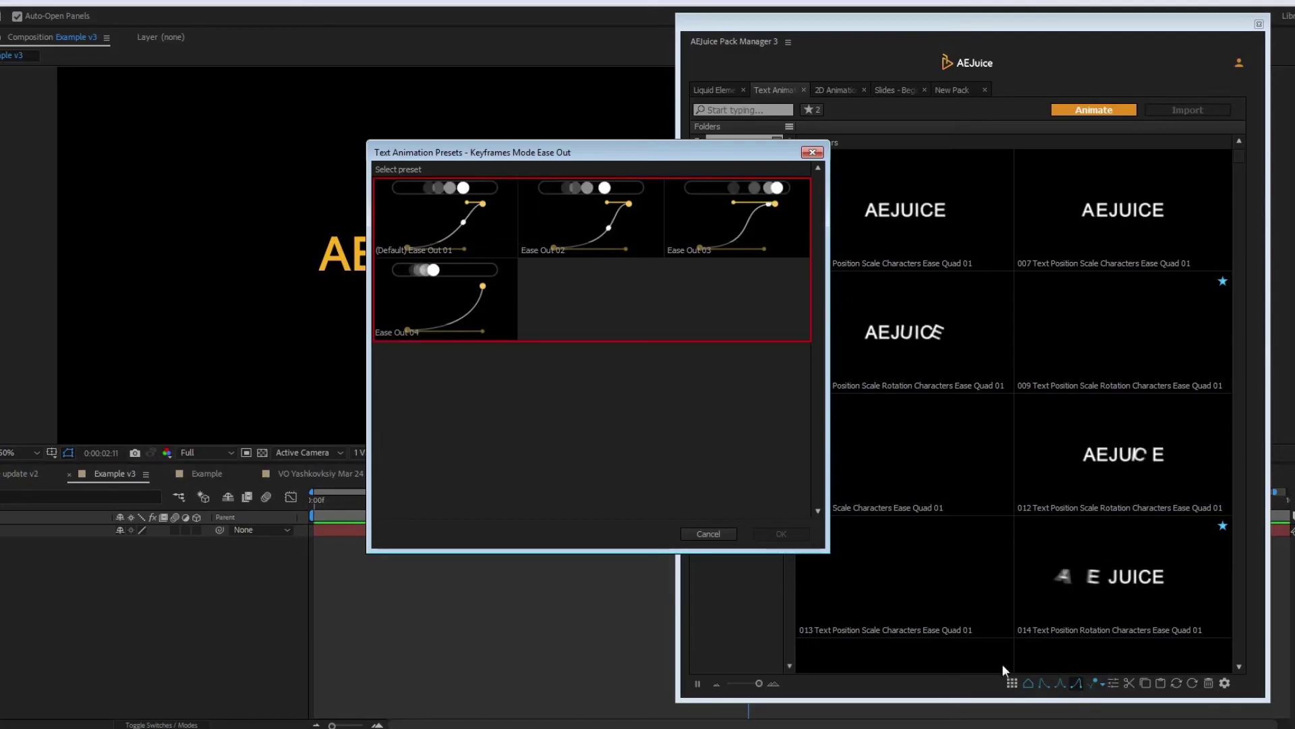
click(606, 220)
click(790, 534)
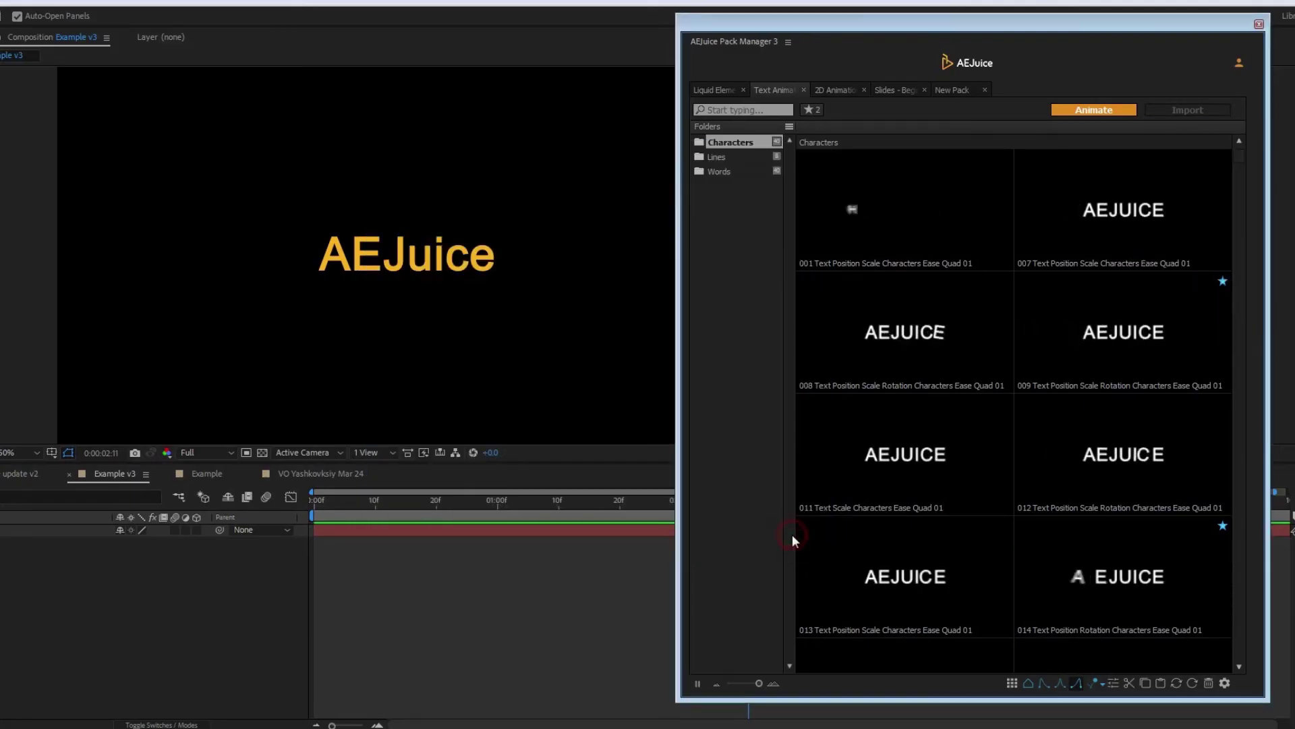
Set the text-preset keyframe mode to Bounce 08 and turn motion blur off
click(1225, 683)
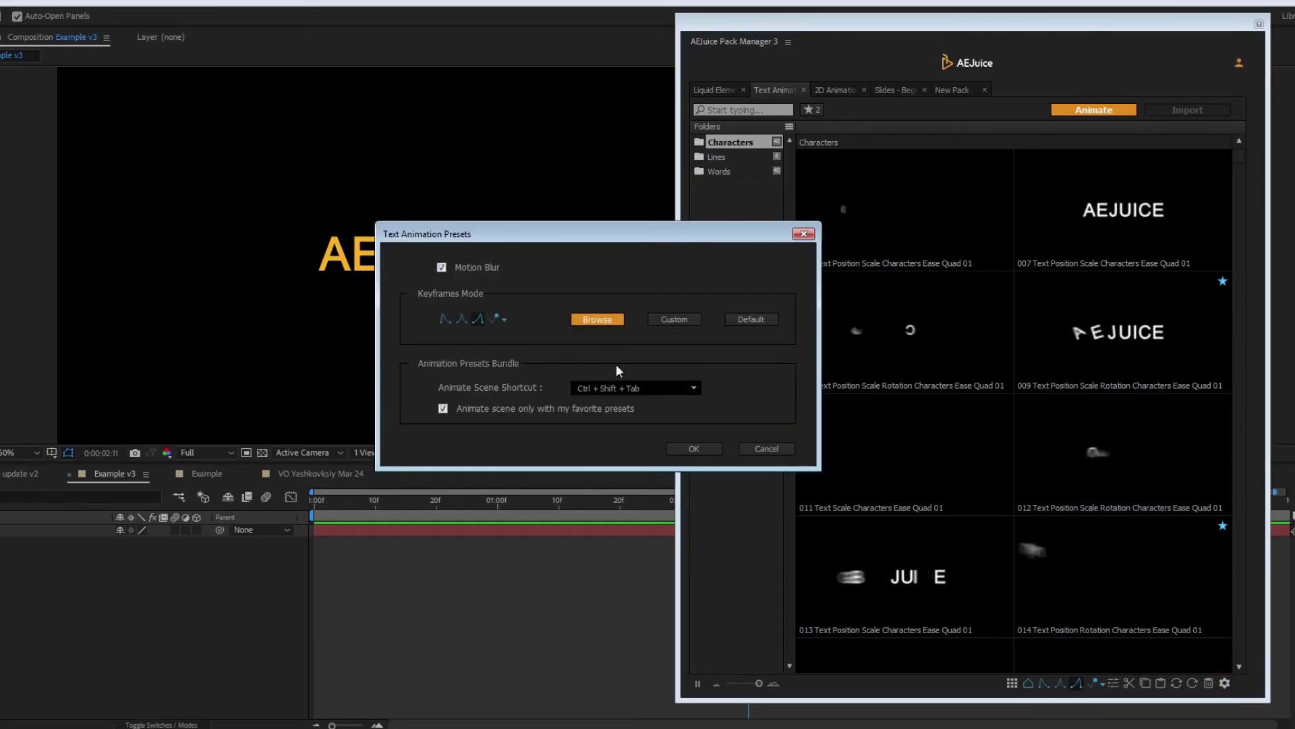
click(496, 319)
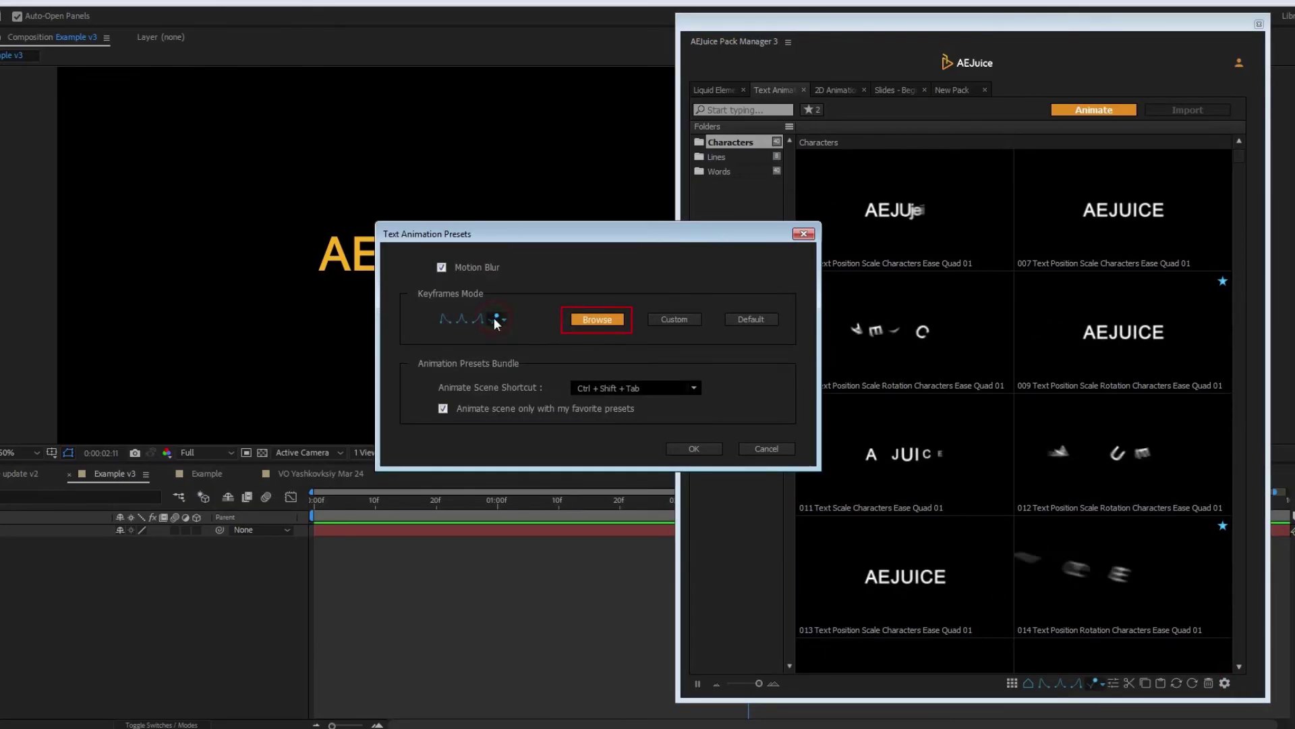
click(589, 318)
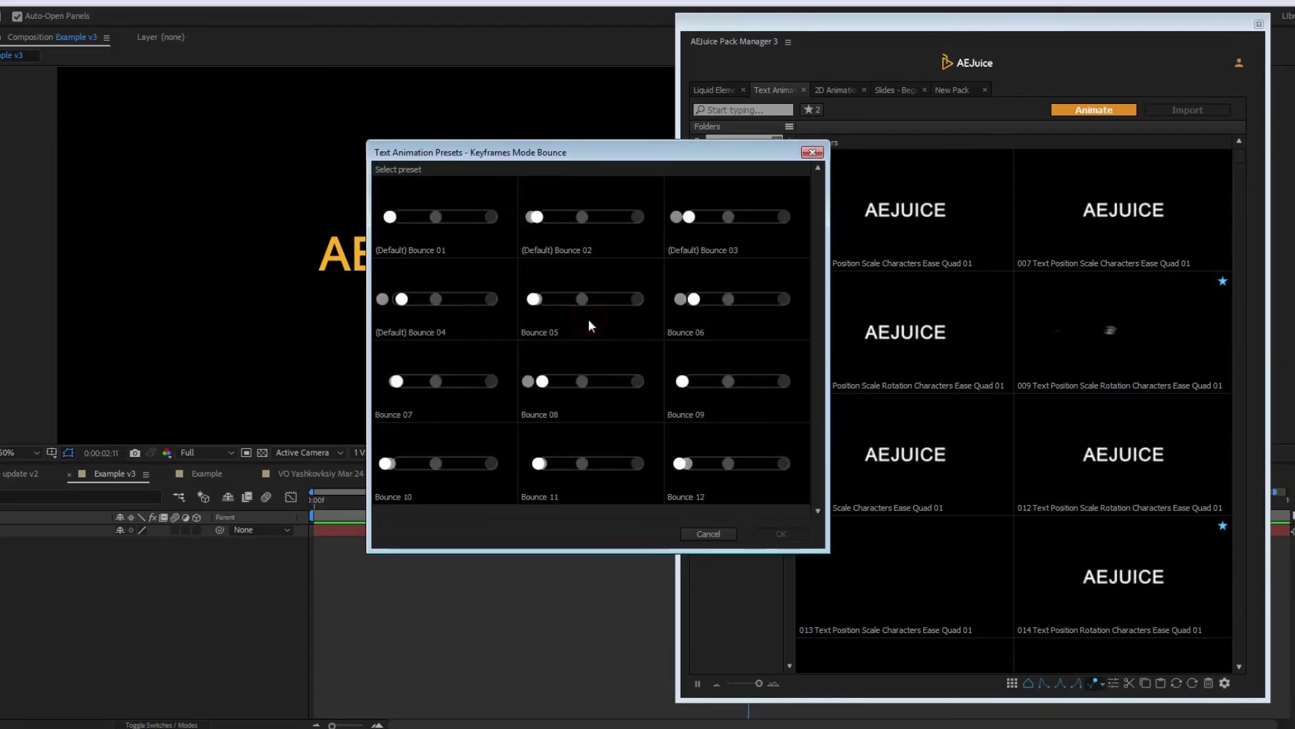
click(581, 372)
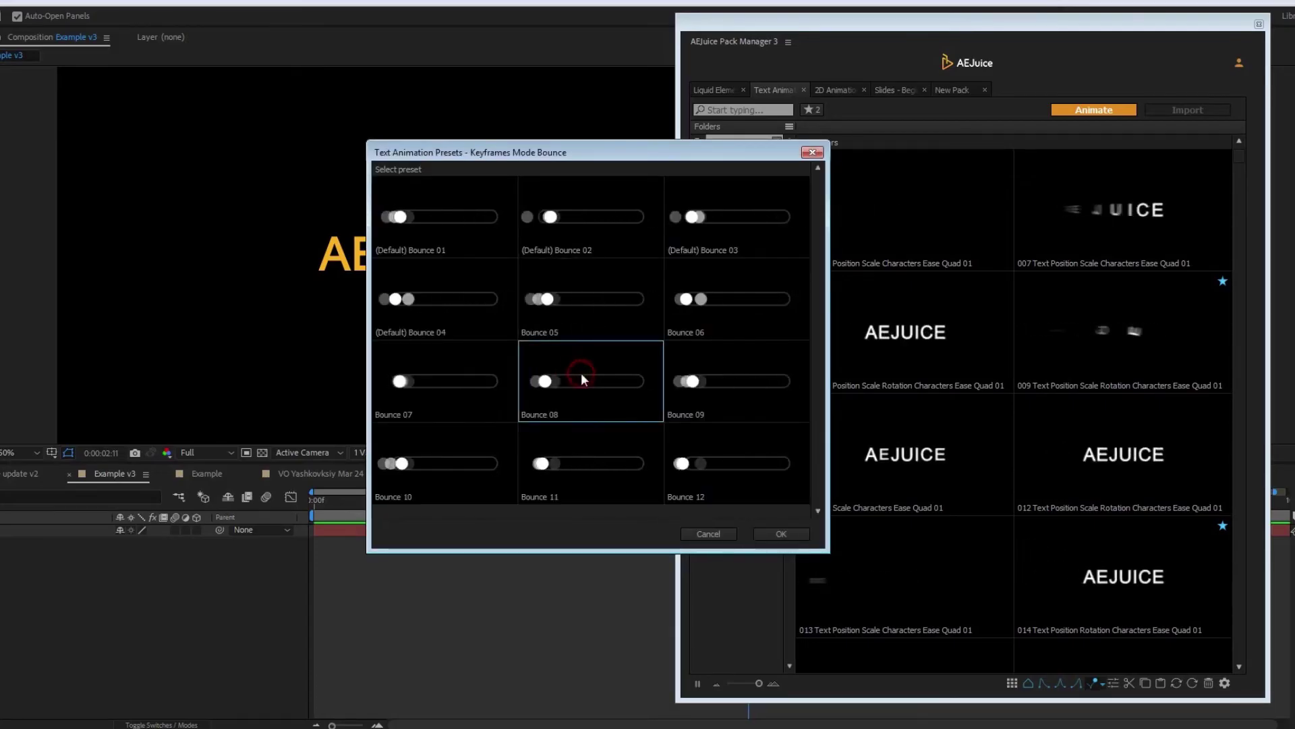
click(781, 533)
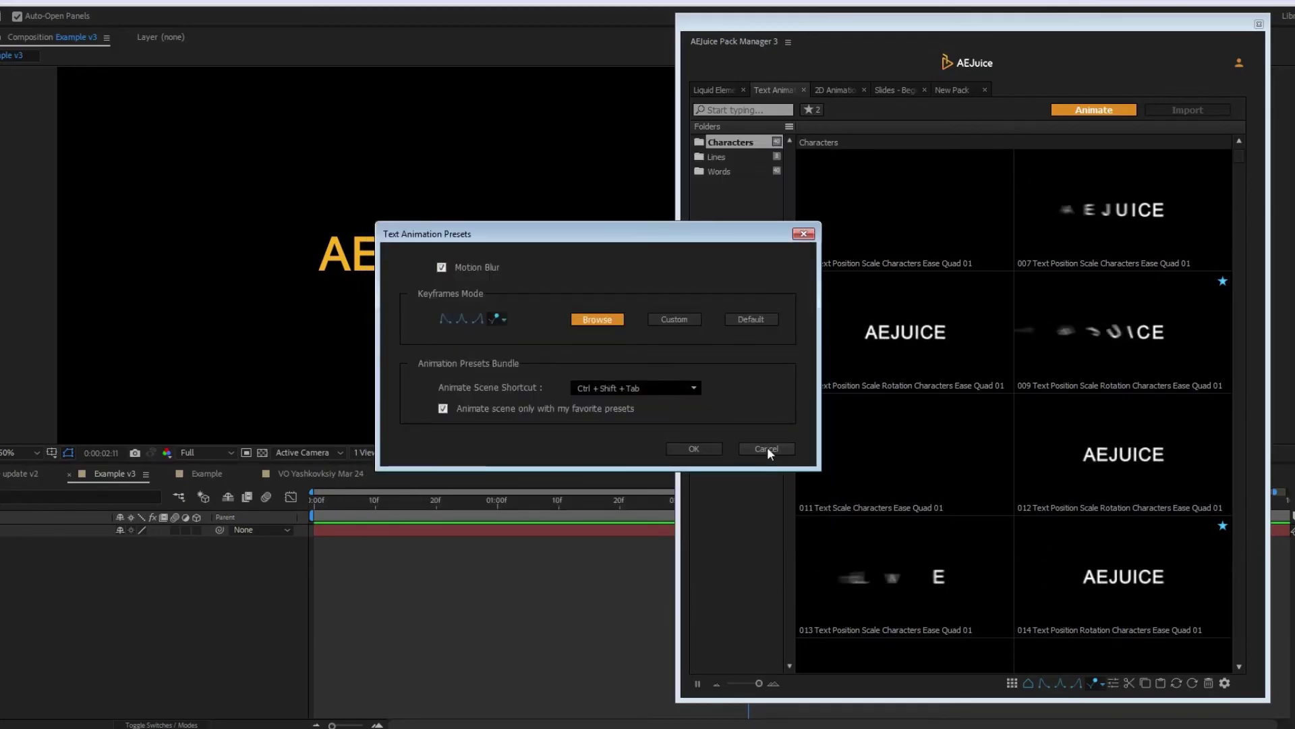
click(441, 267)
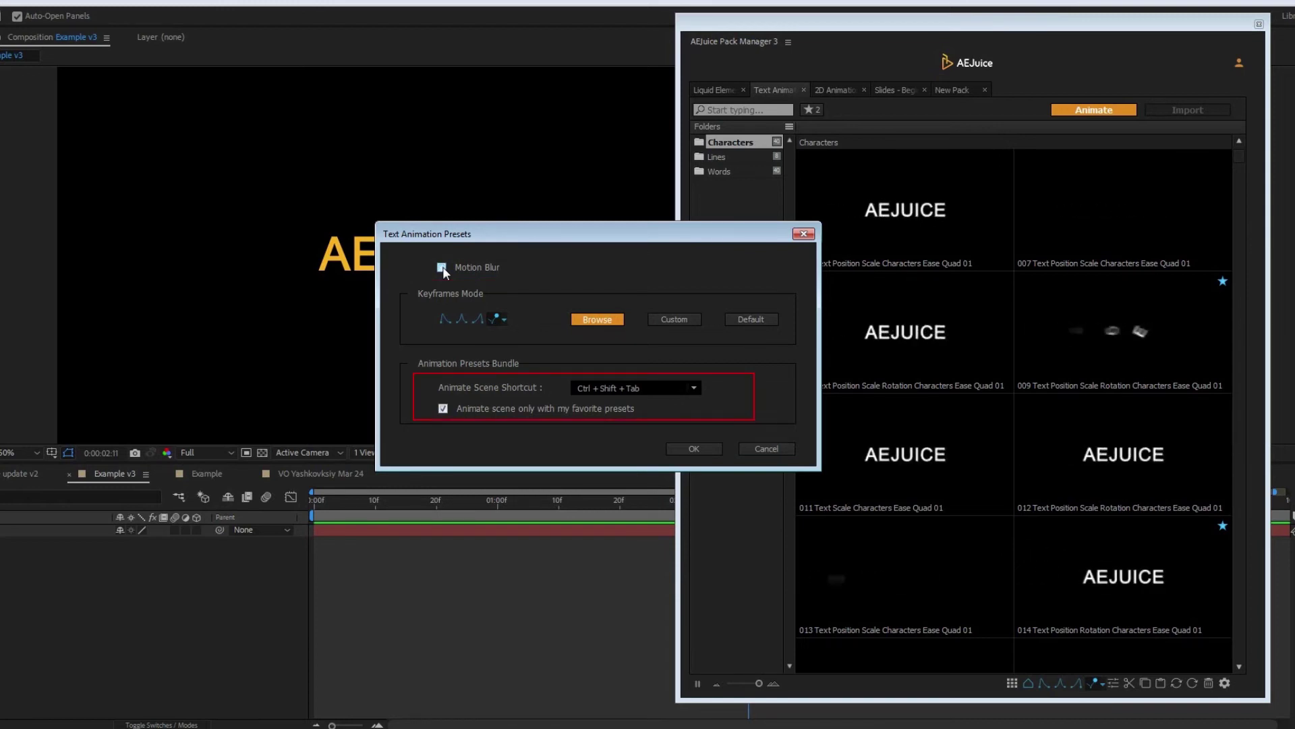
click(682, 389)
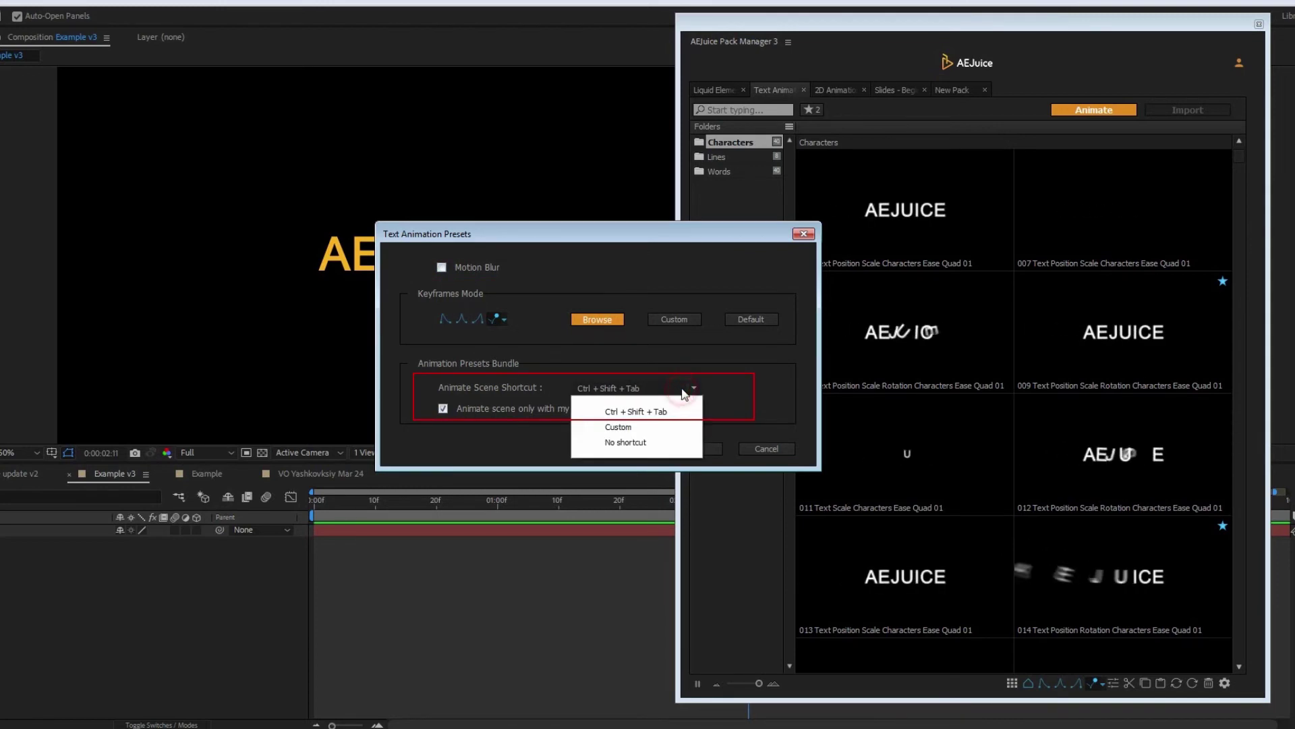
click(683, 390)
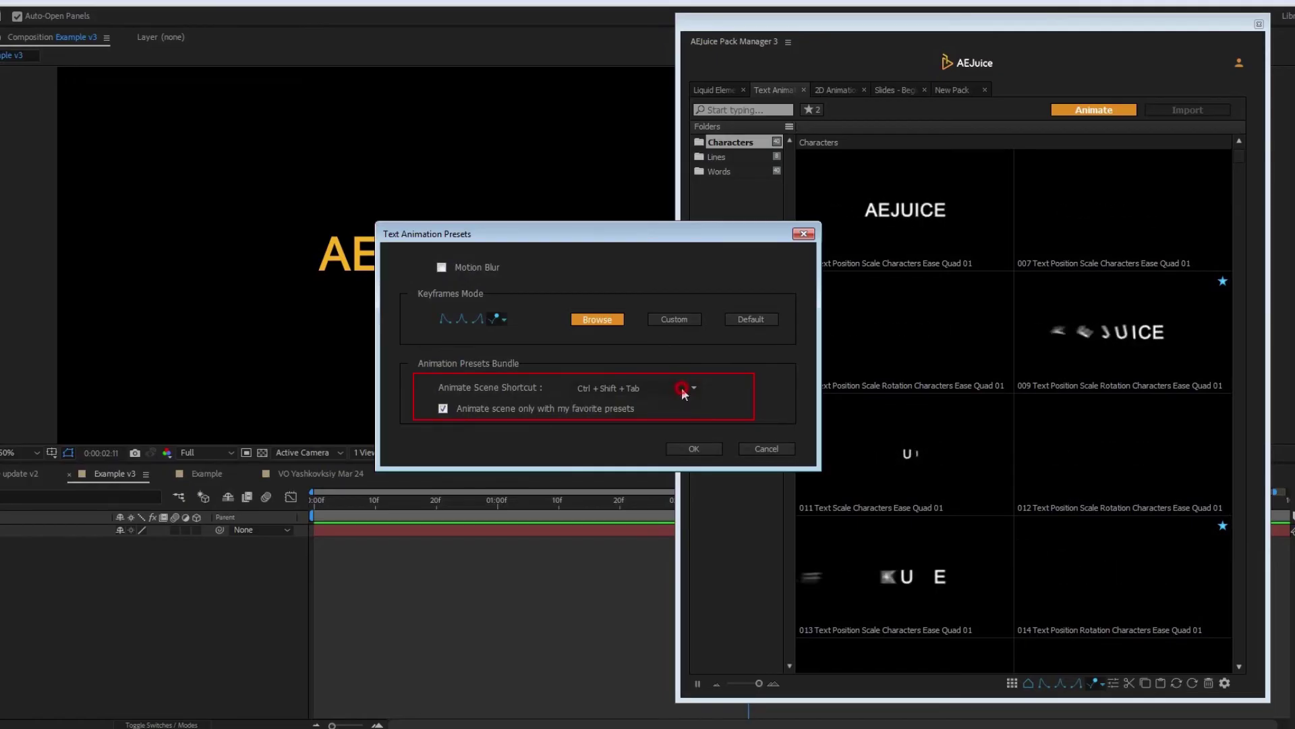
Return to Example v3 and preview the bouncing text animation from the first frame
click(693, 449)
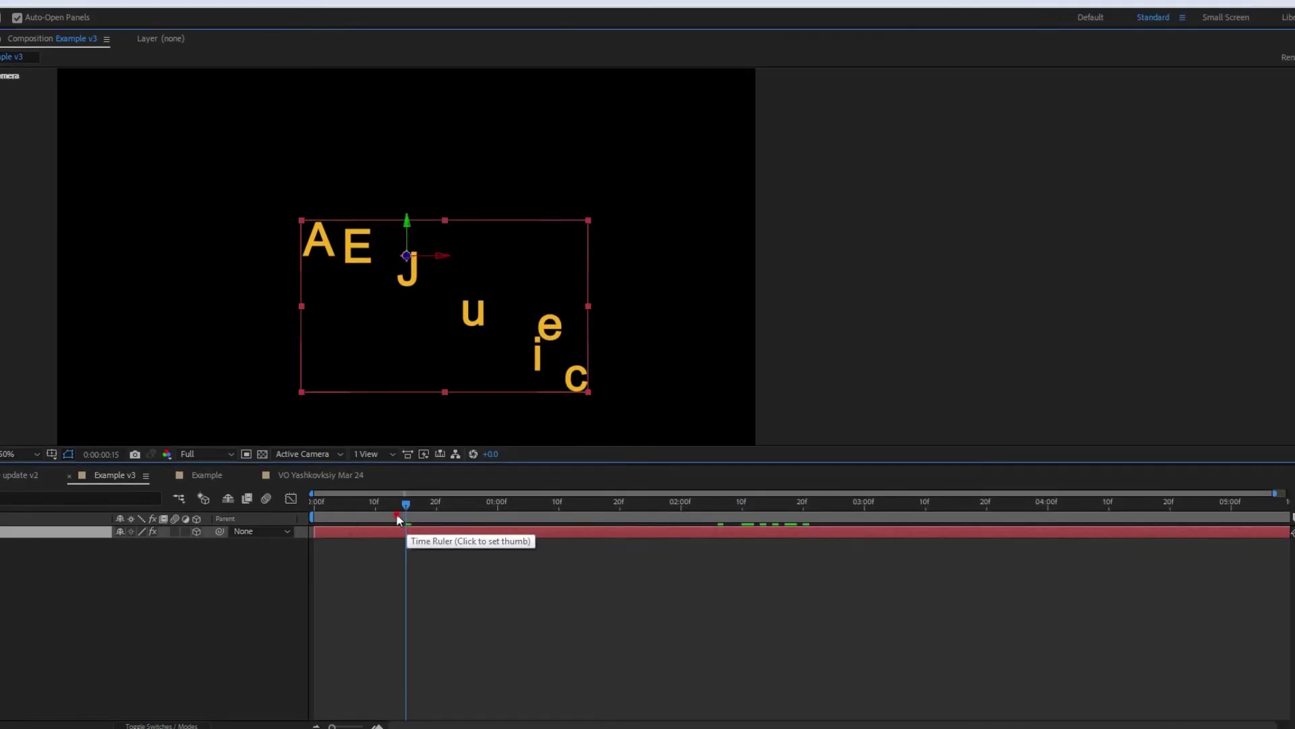
drag(395, 512, 467, 524)
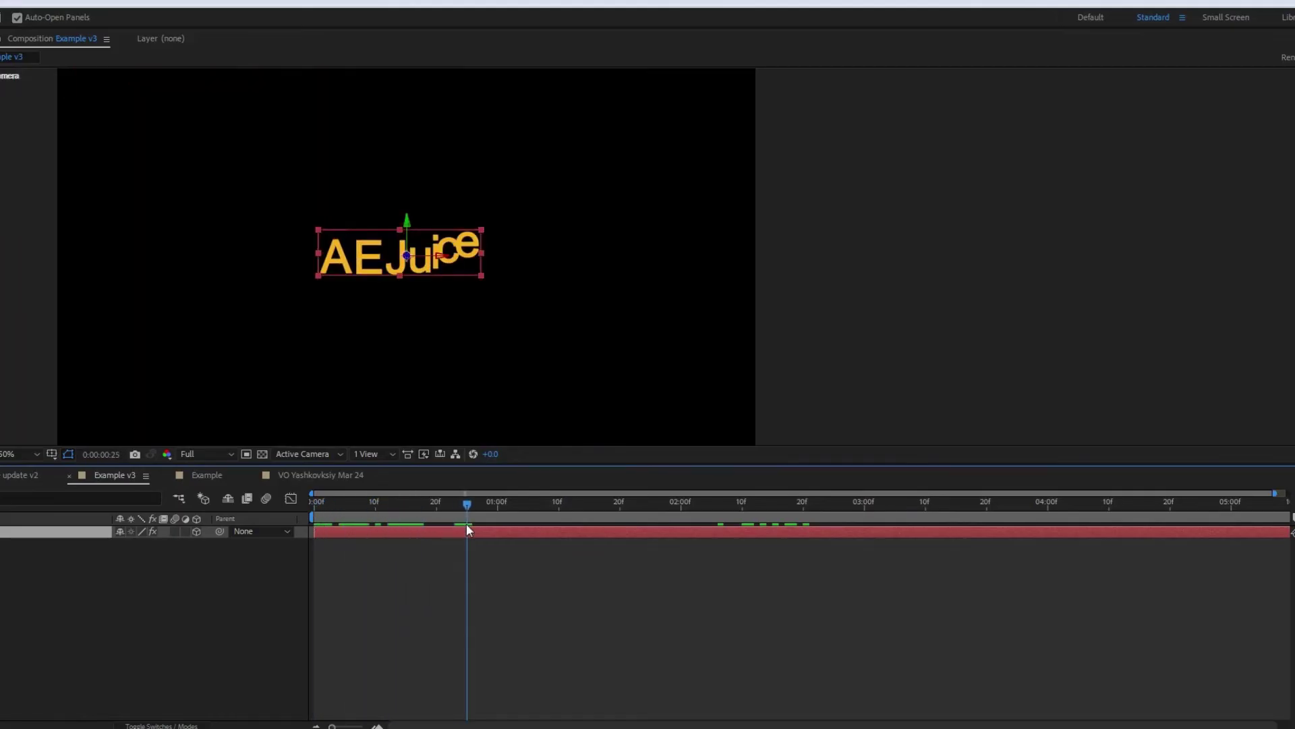
key(space)
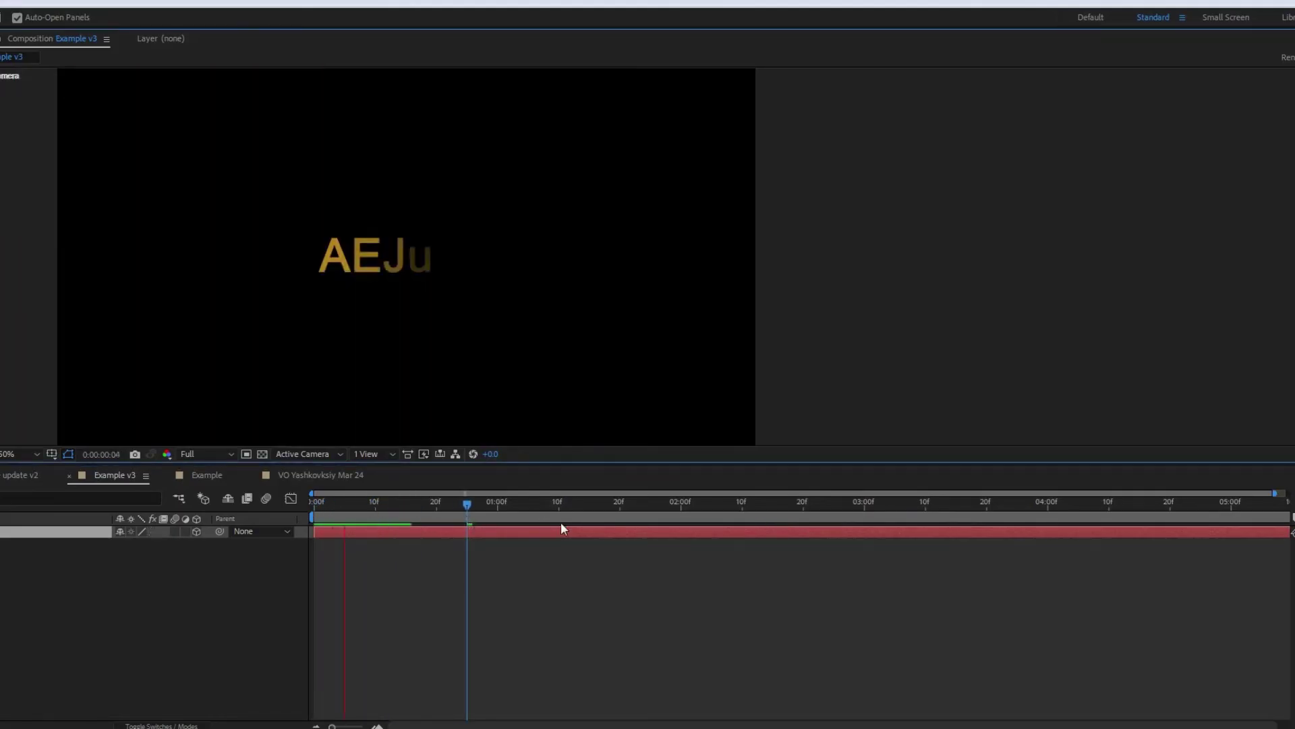
click(441, 504)
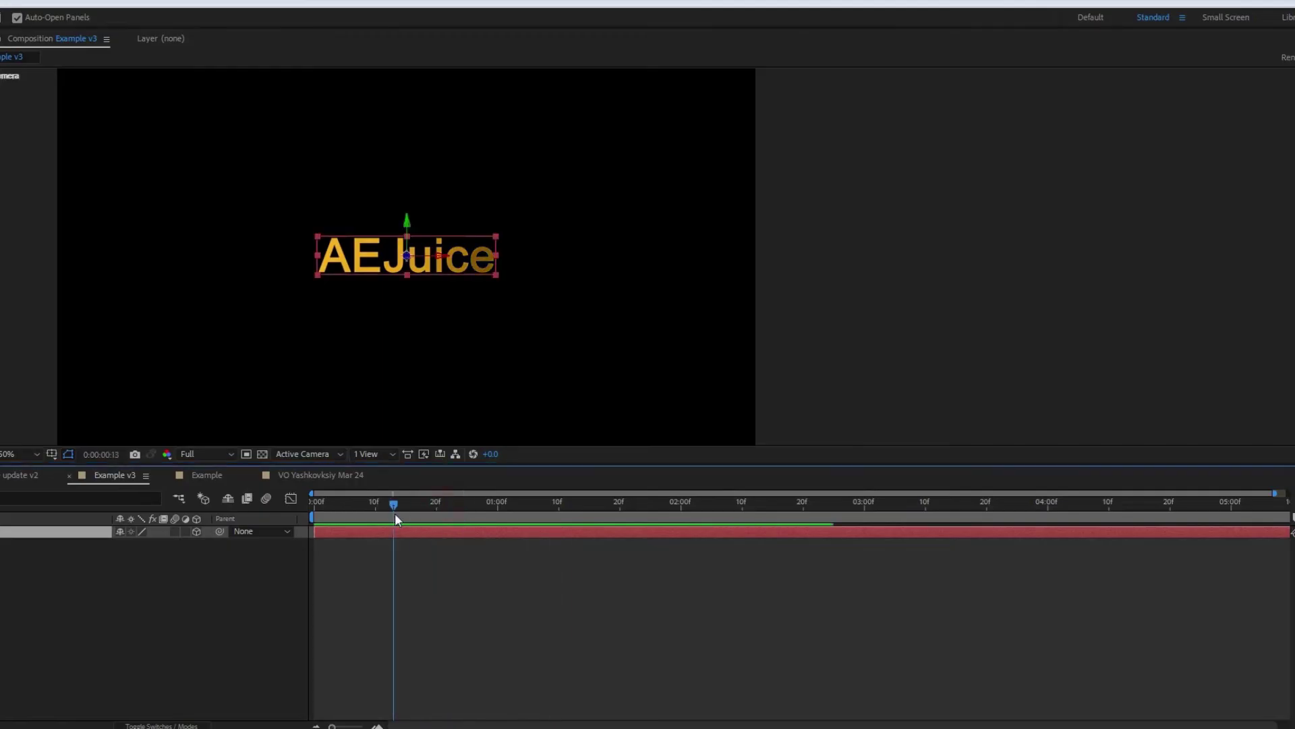
key(space)
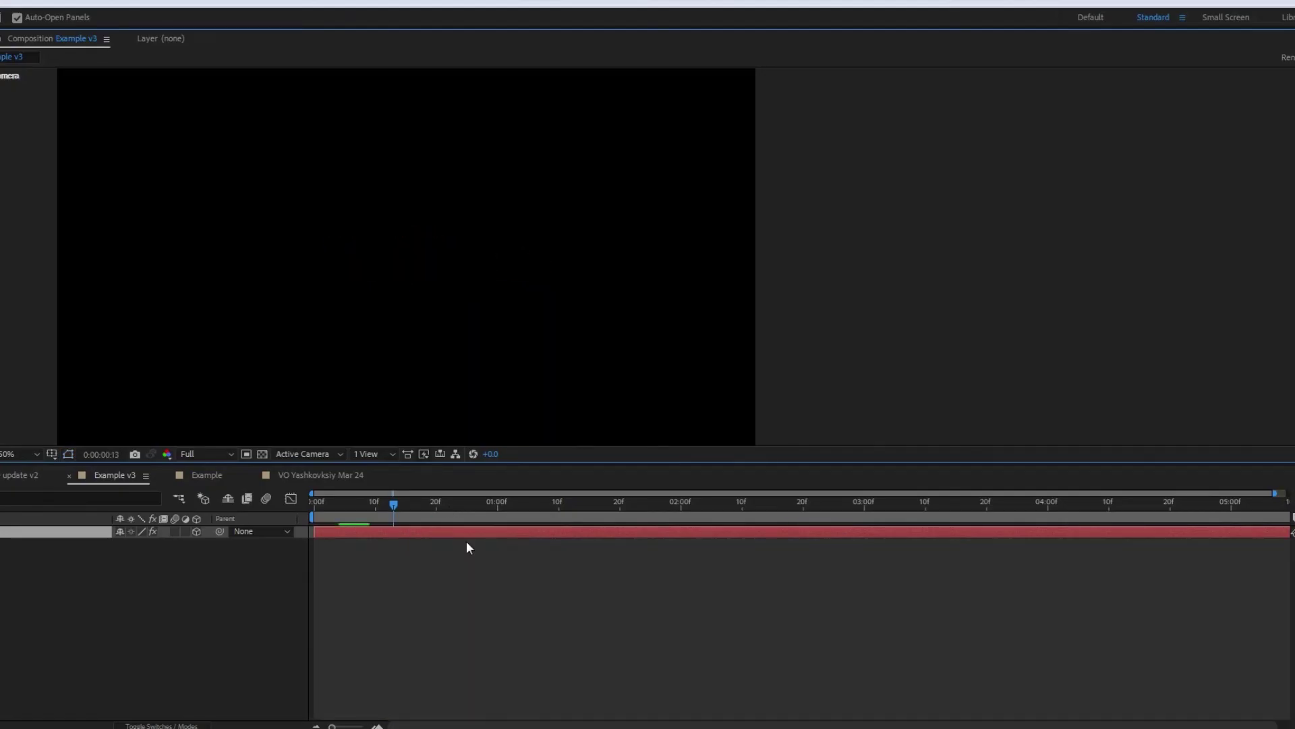
key(space)
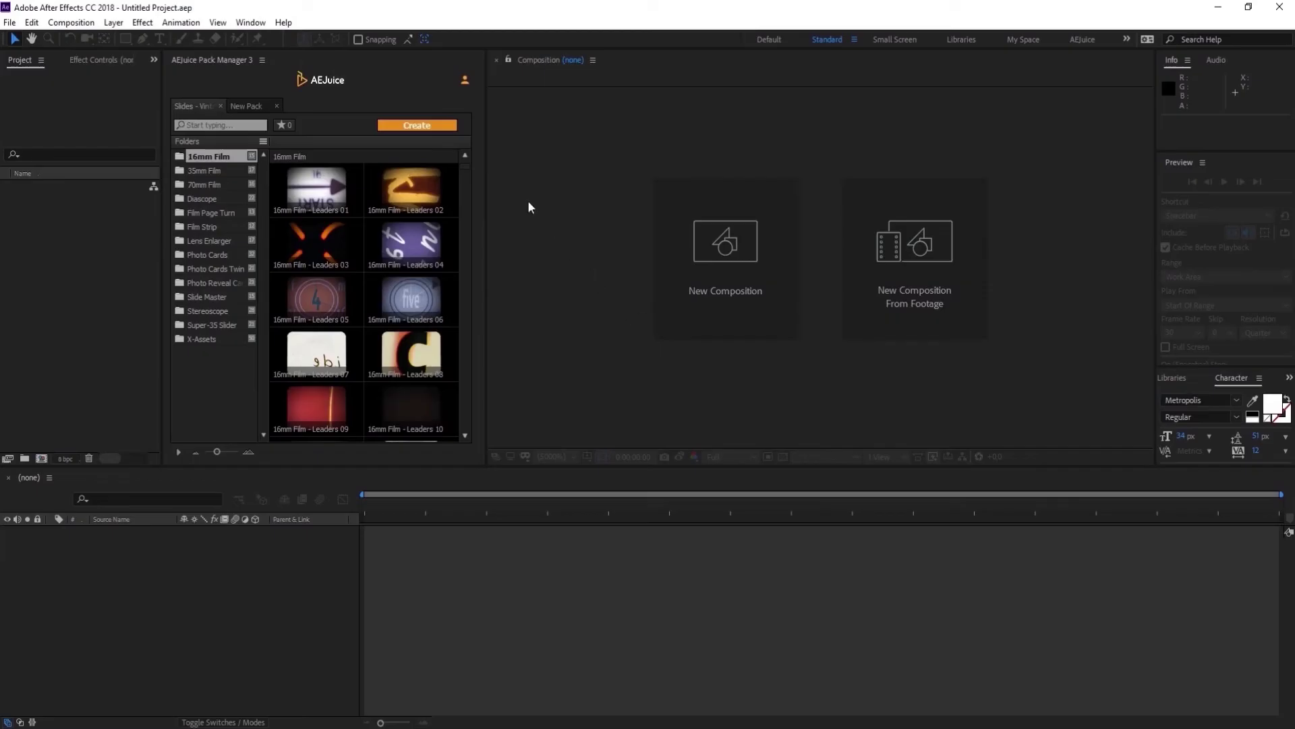
Start a new Slides slideshow named 'Your Name' and continue to the music step
click(416, 125)
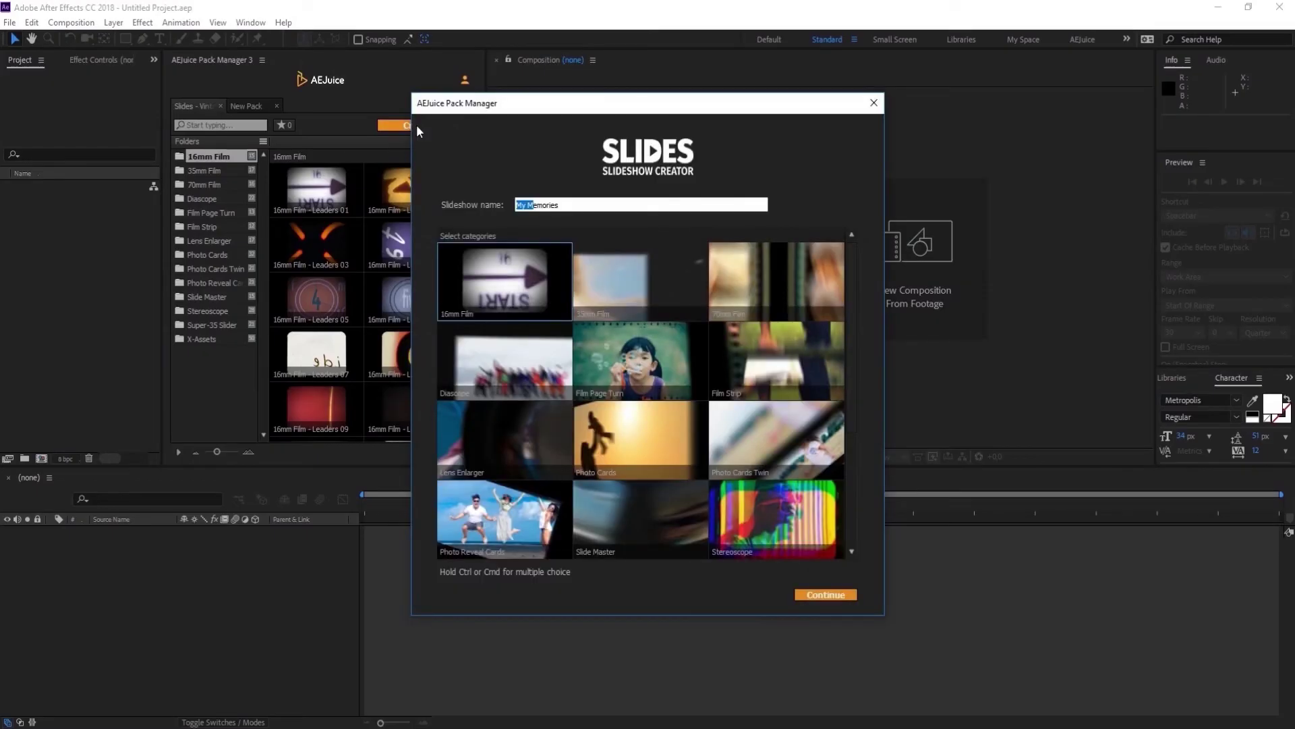
drag(559, 204, 486, 209)
text(Your Name)
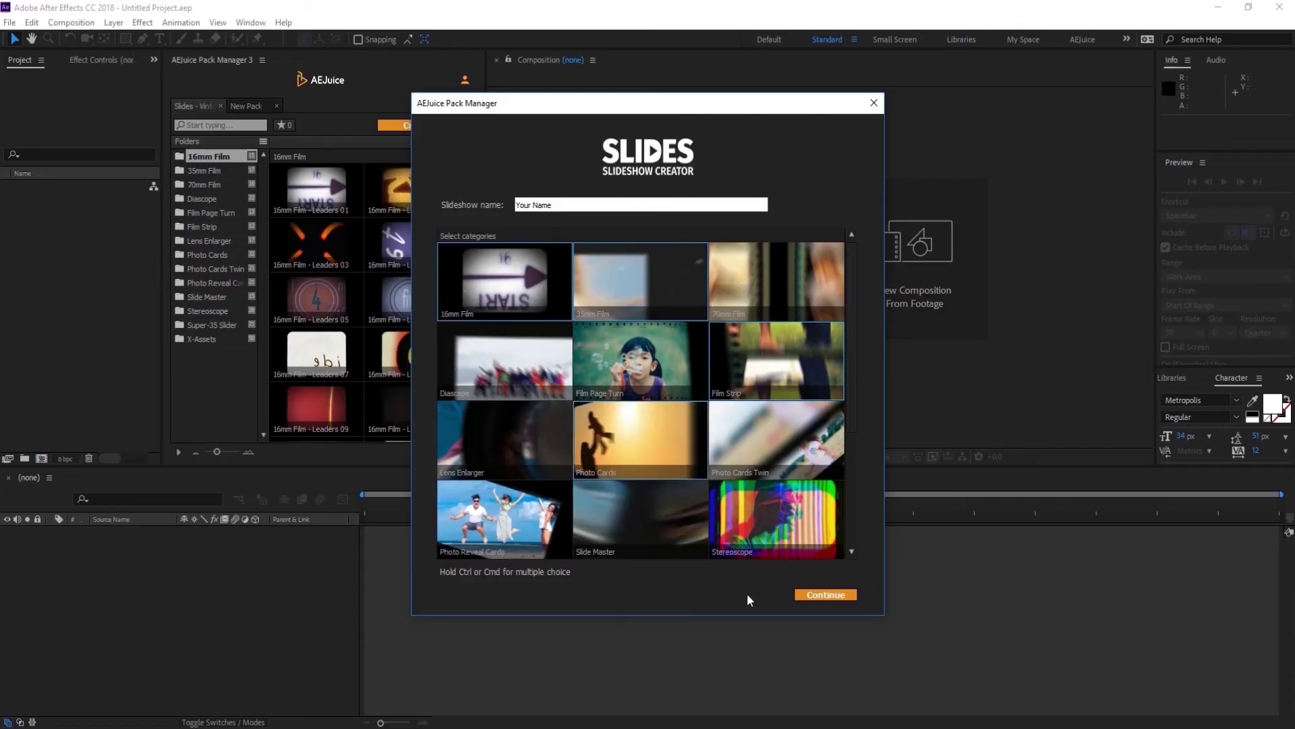
click(822, 598)
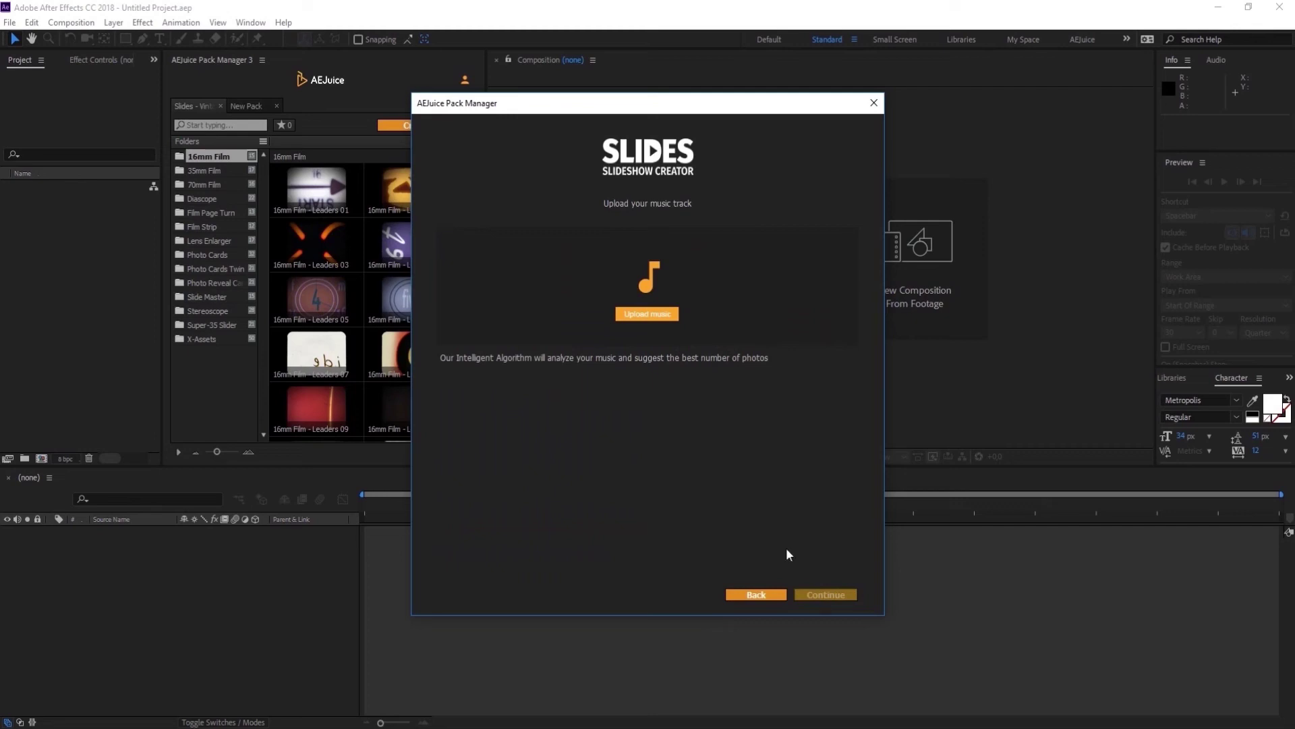
Load WeWontStopDreaming-preview.wav as the slideshow music and continue to the photos
click(642, 312)
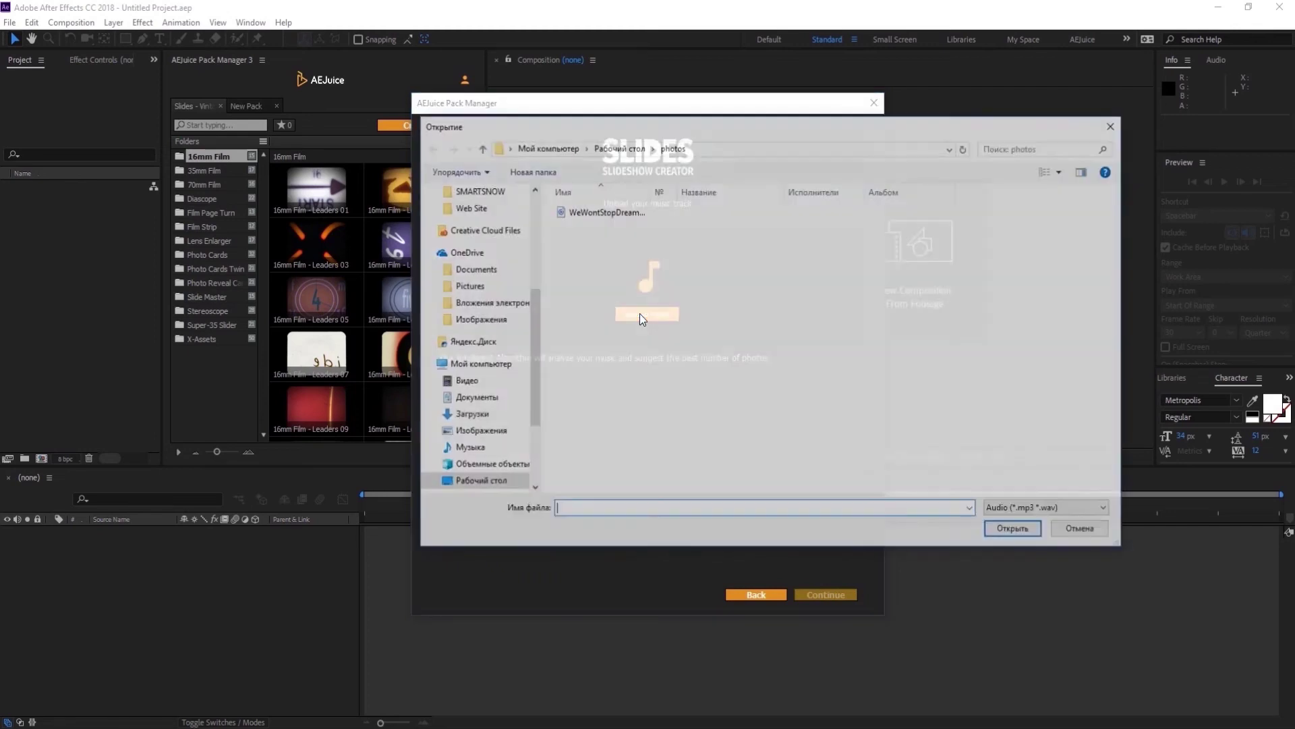
click(600, 211)
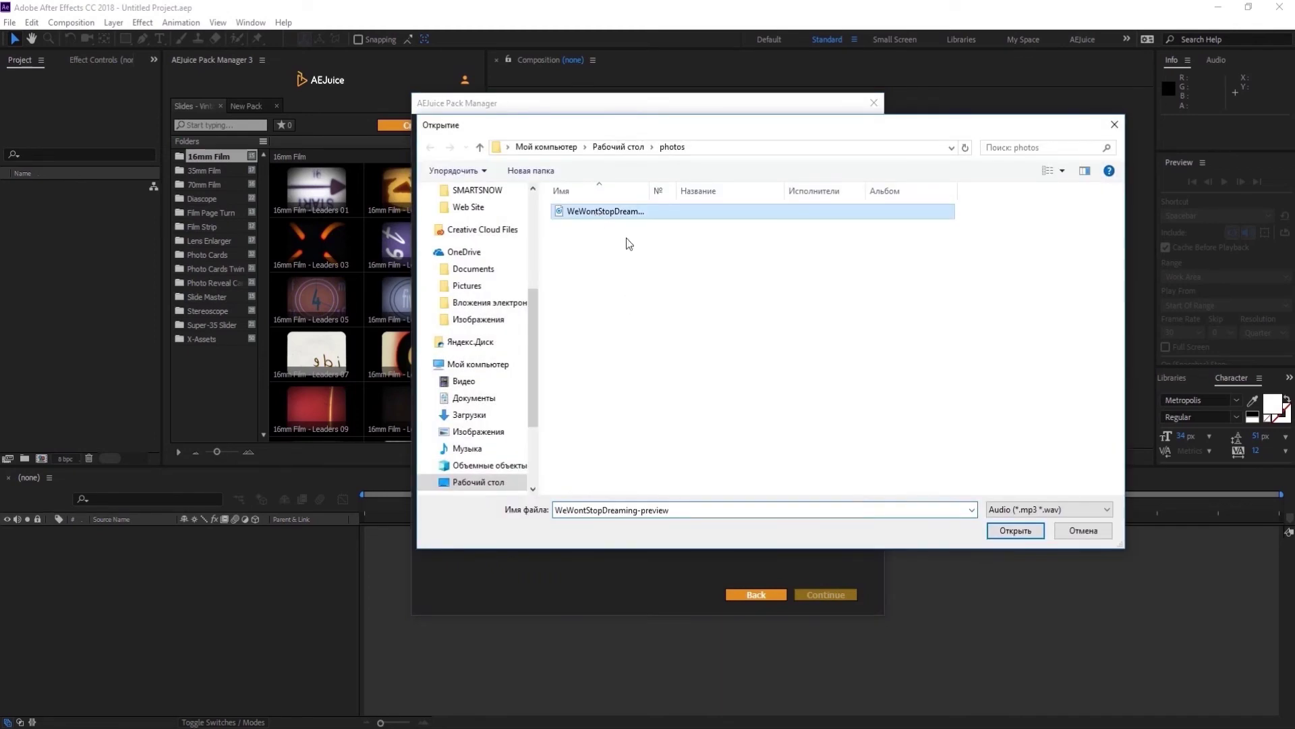
click(1016, 531)
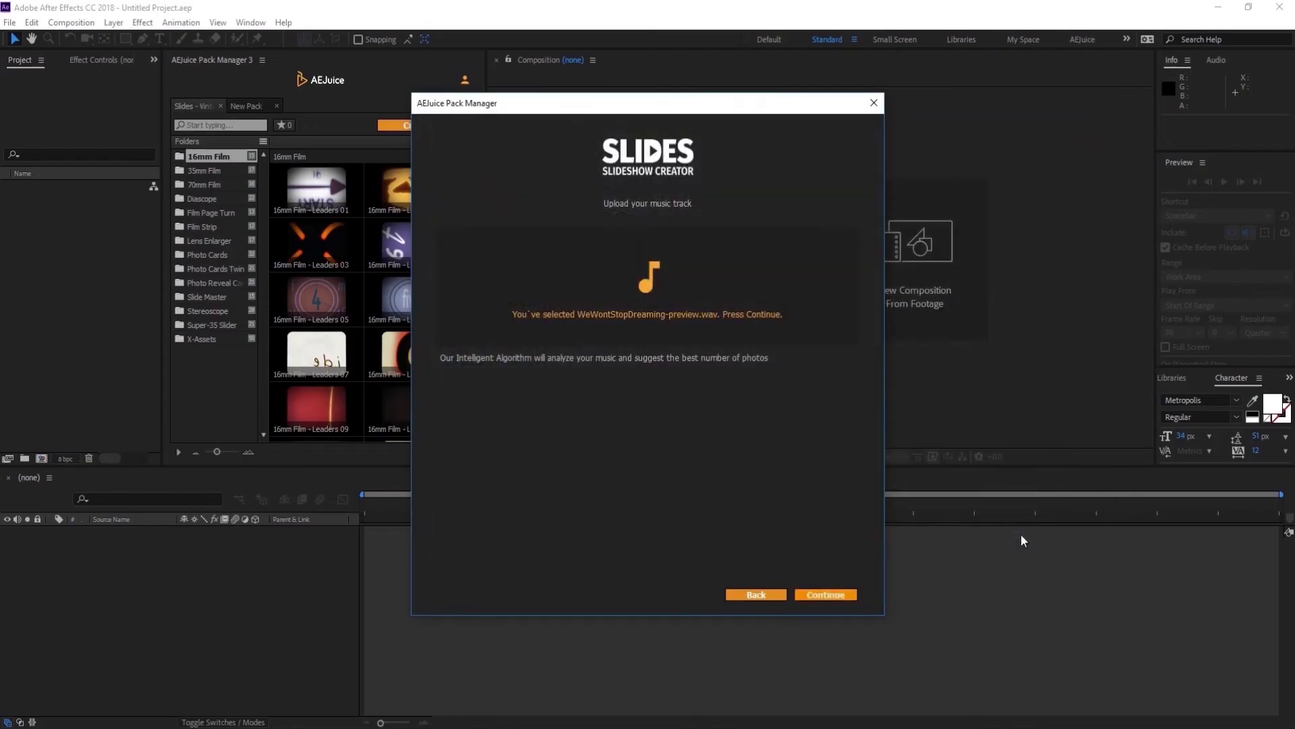
click(815, 597)
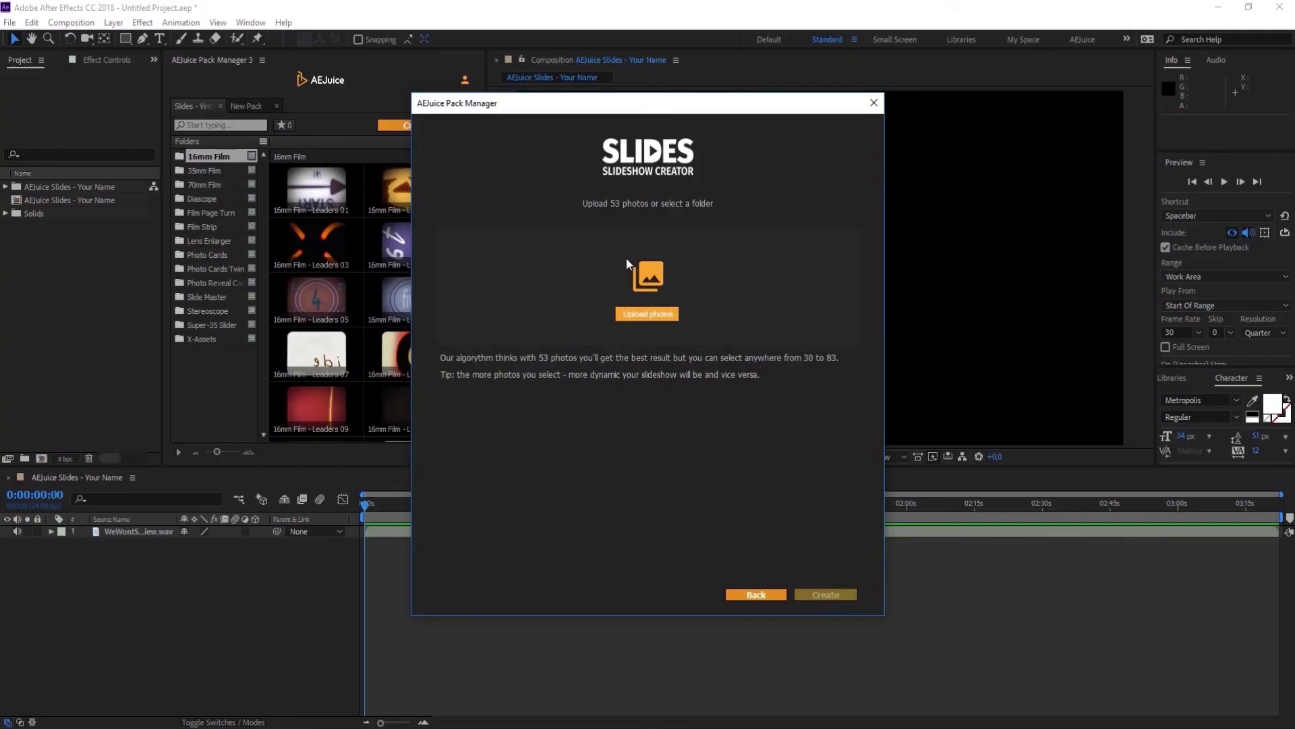
Upload 42 photos from the photos folder and generate the slideshow
click(641, 294)
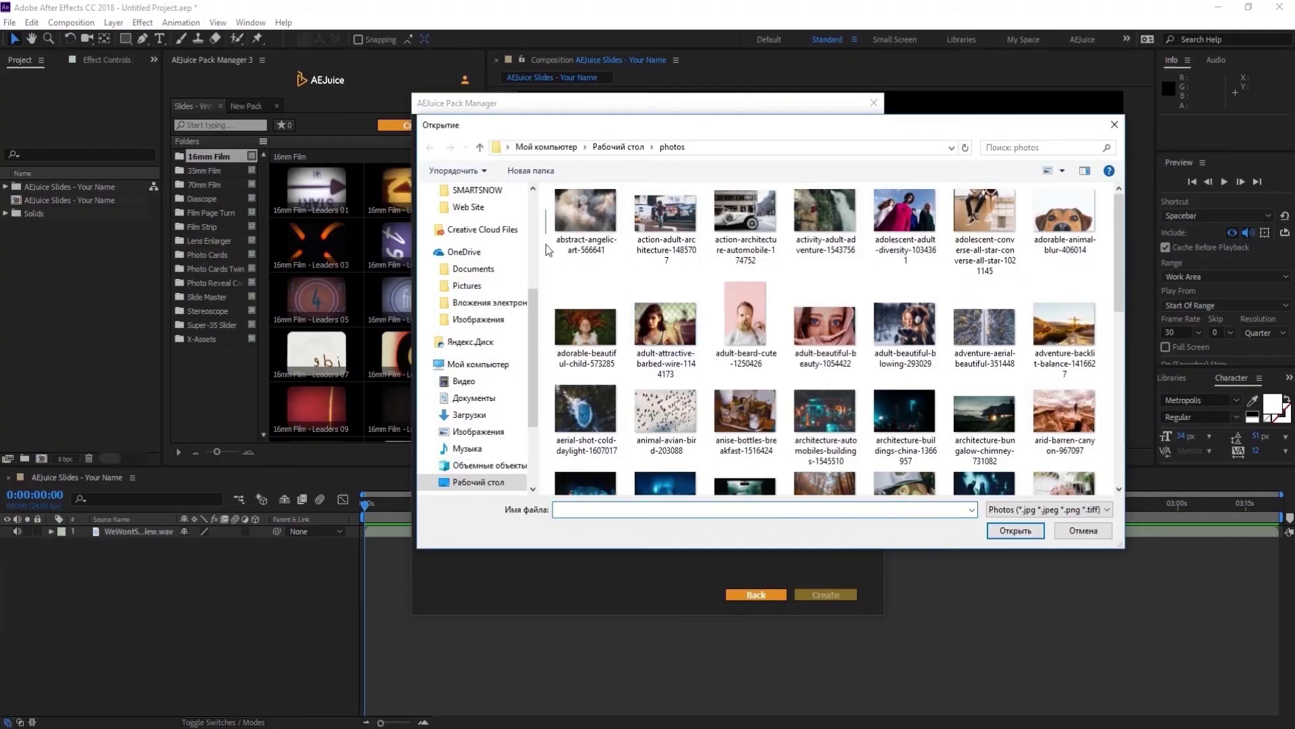
drag(545, 244, 1061, 311)
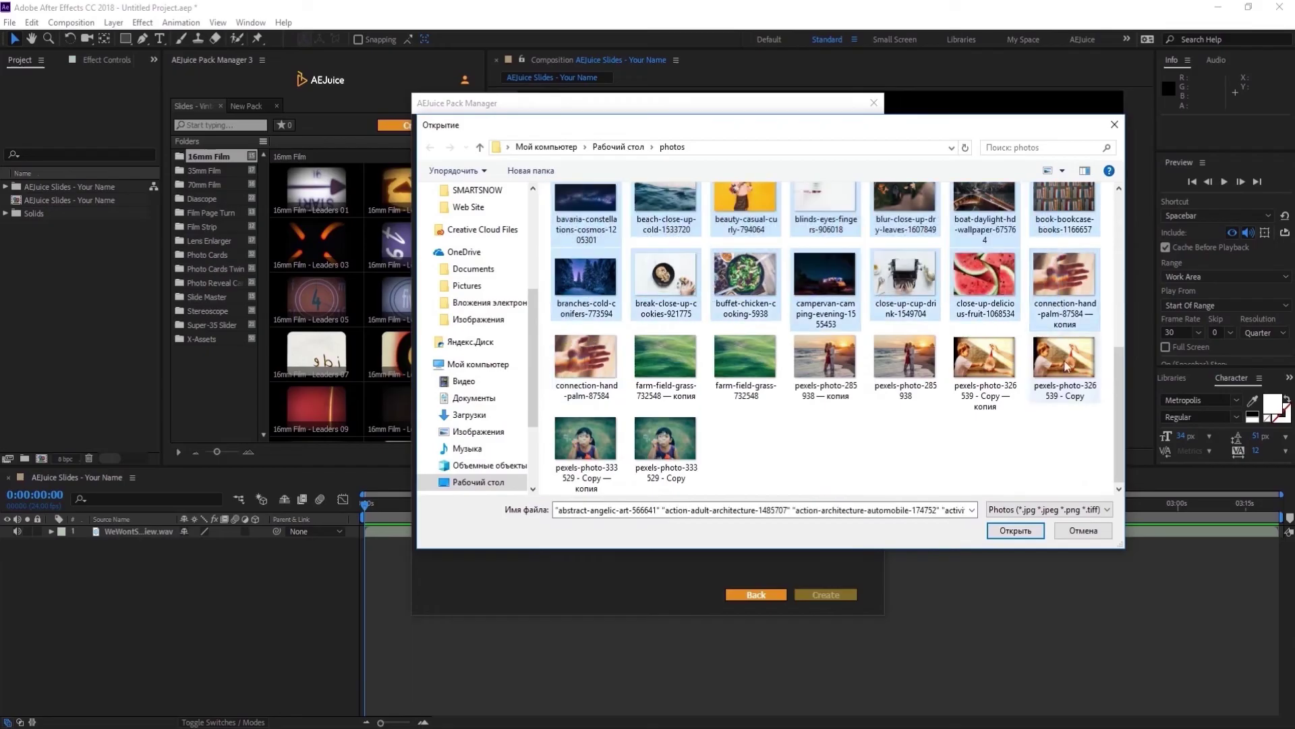
click(1015, 530)
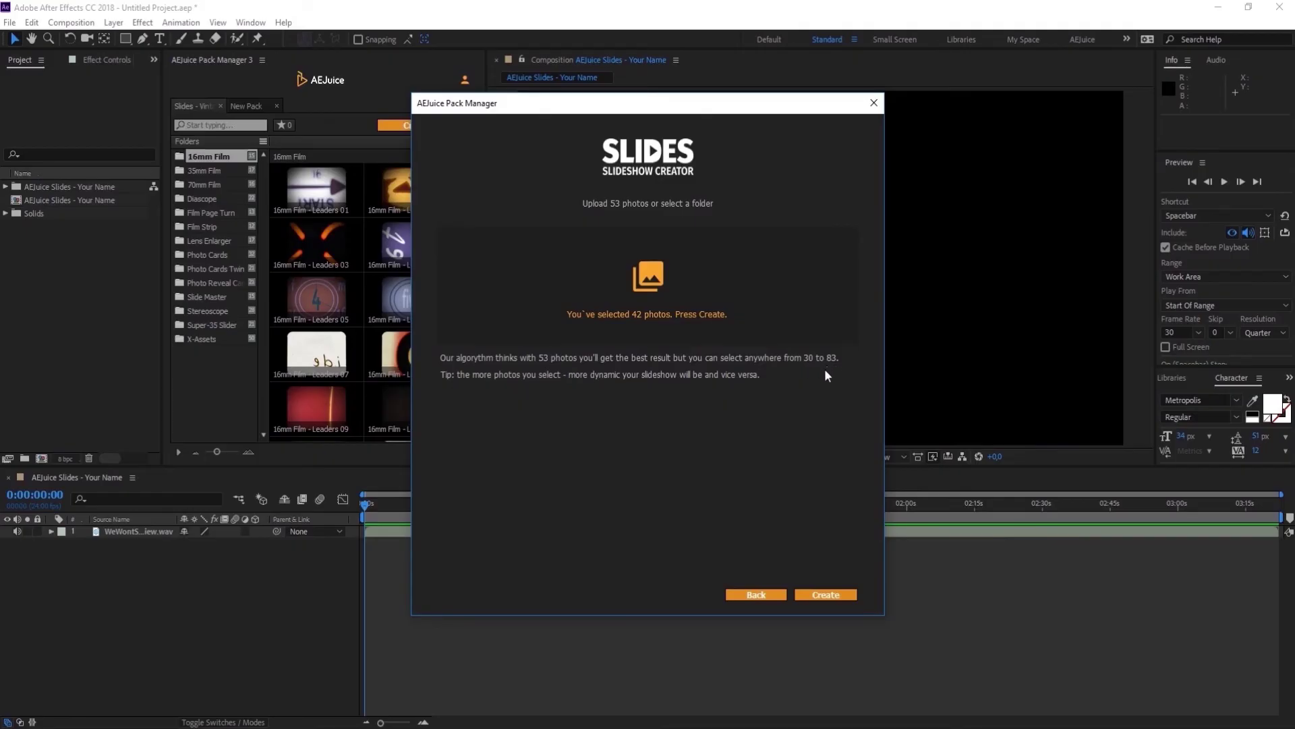
click(826, 595)
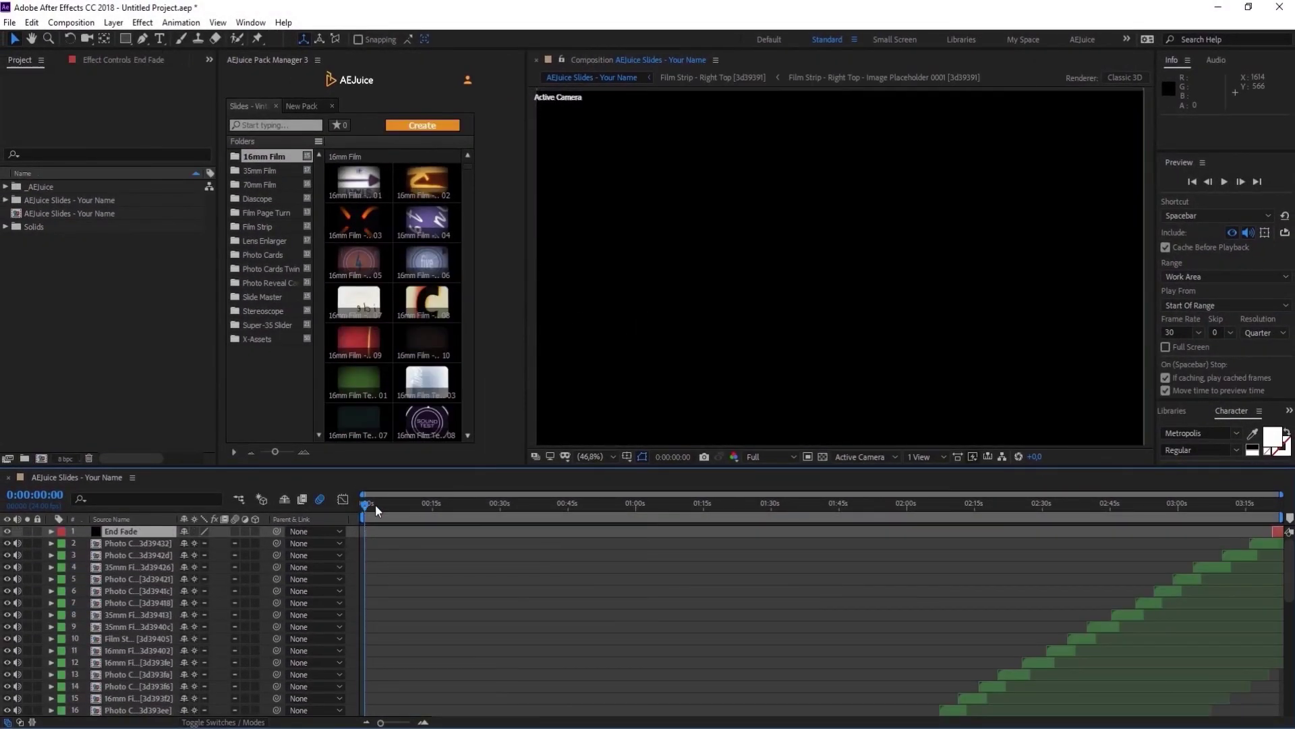
Check the generated slideshow at about 0:31, 1:25, 2:12, 2:27 and 3:07
drag(375, 504, 509, 511)
click(746, 504)
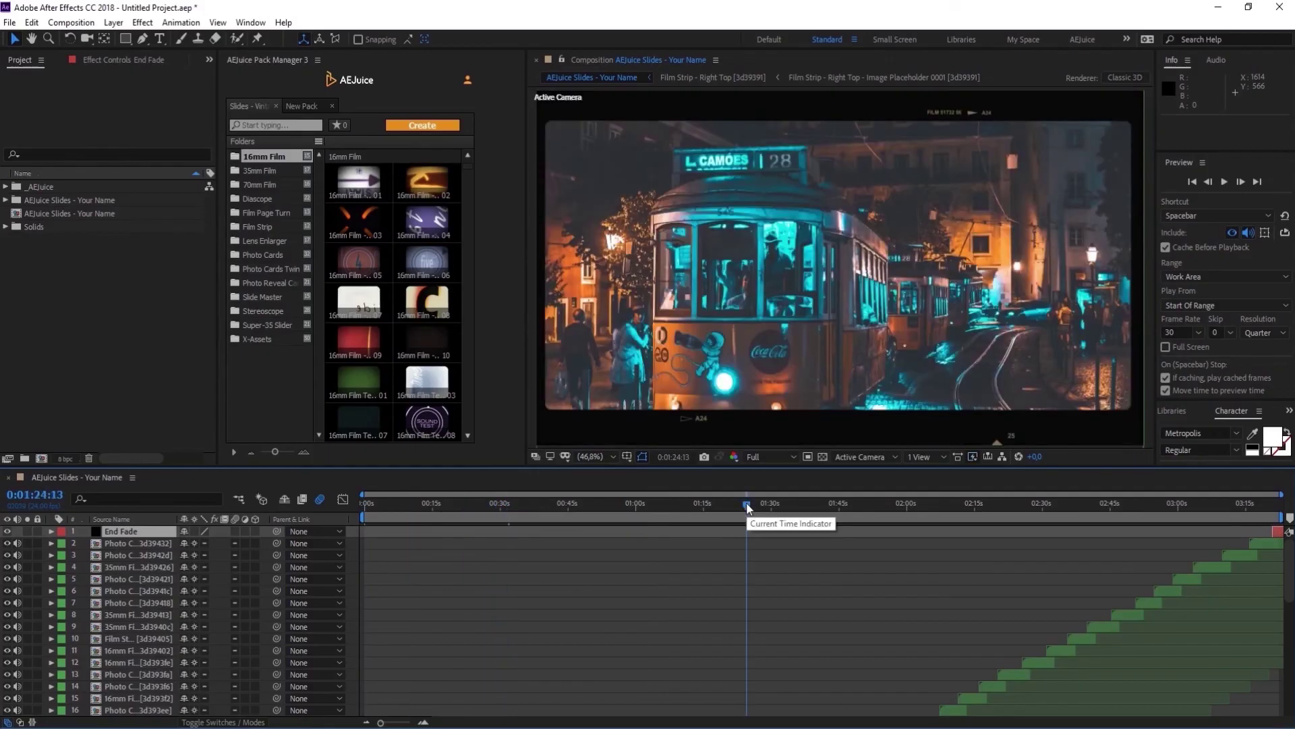
click(965, 507)
click(1090, 506)
click(1211, 510)
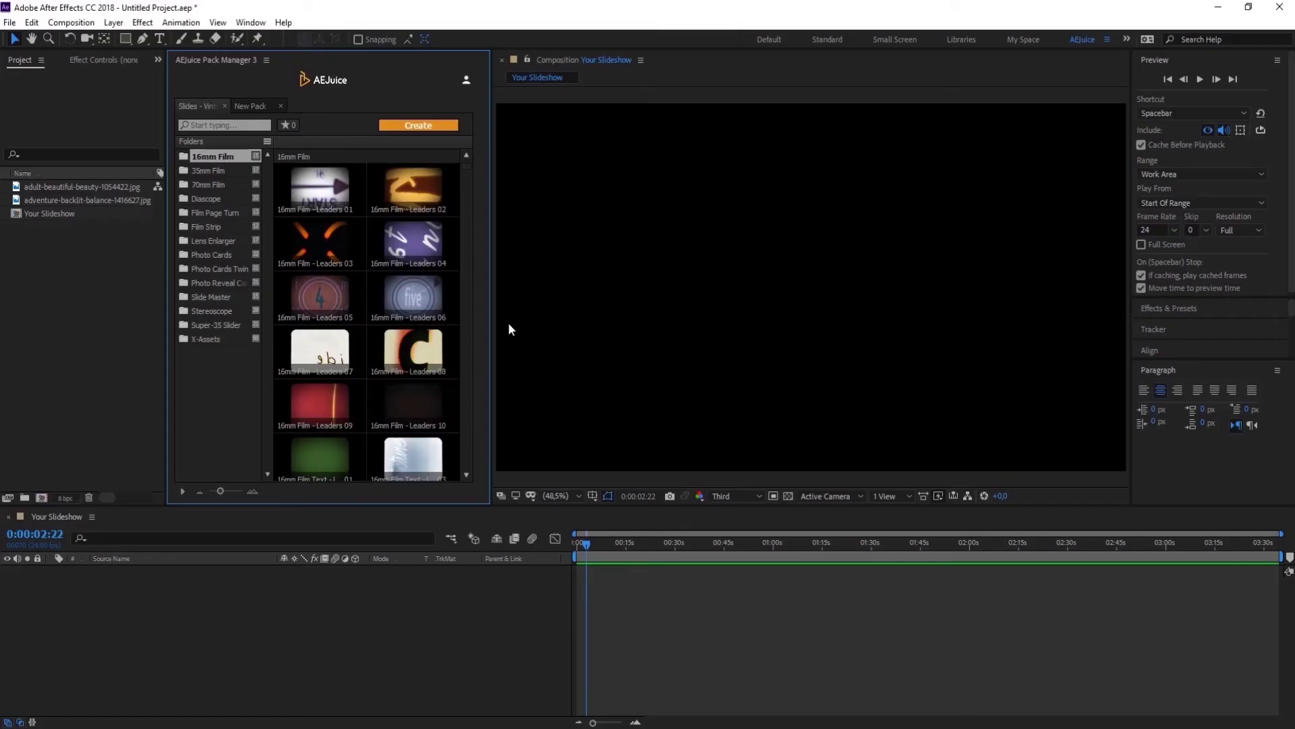
Add a Photo Cards Twin - Rotate Right slide to Your Slideshow, about 15 seconds long
click(214, 268)
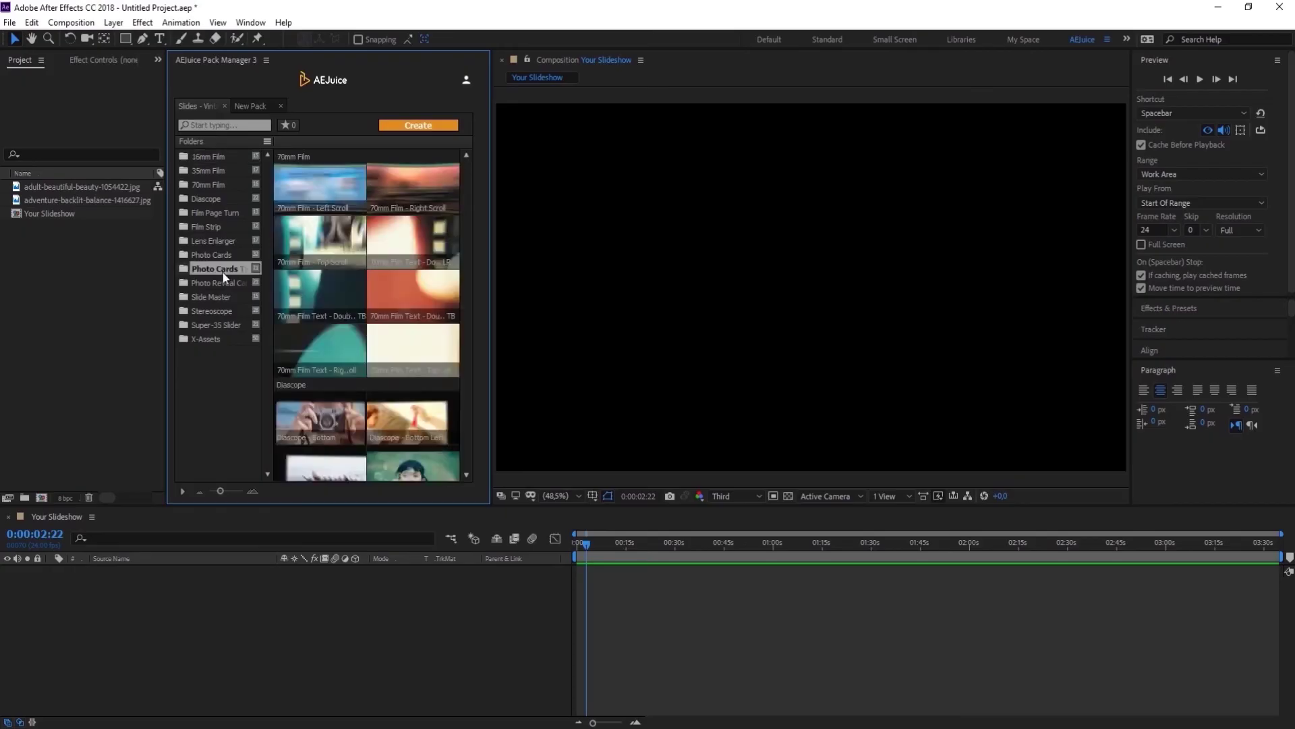
drag(416, 396, 723, 326)
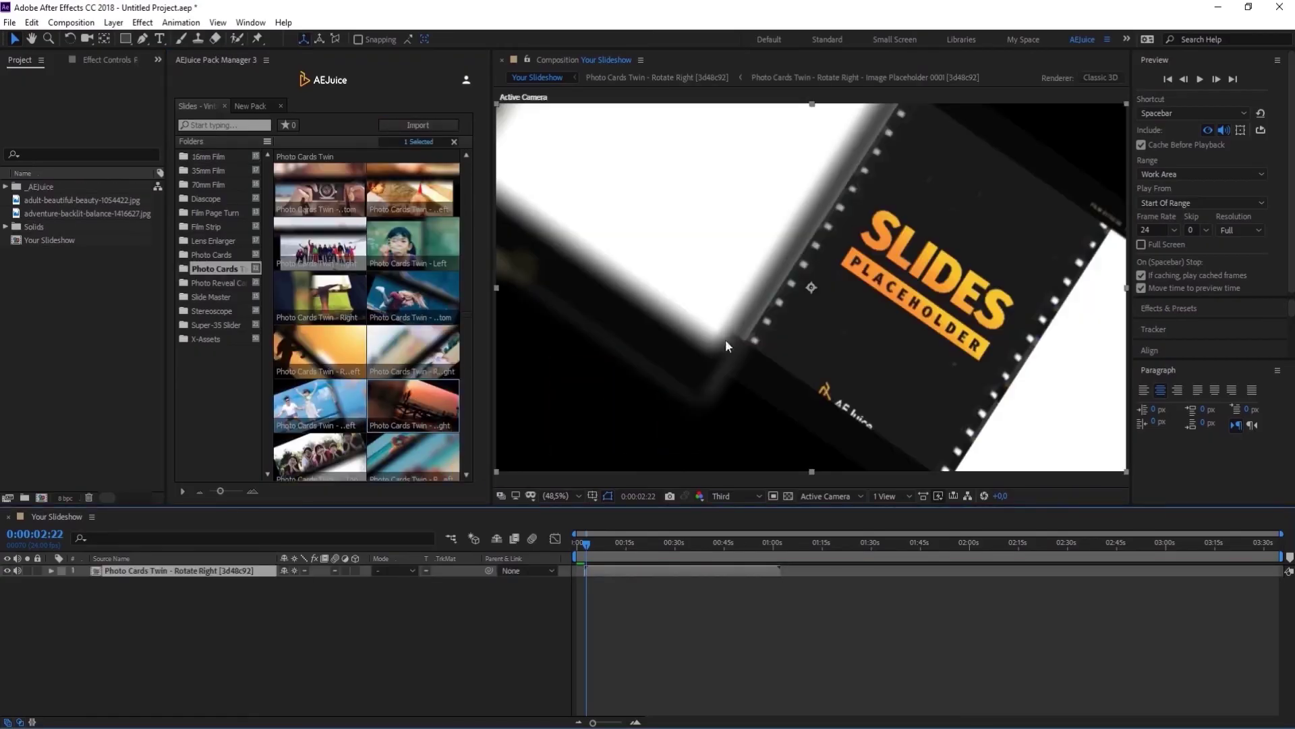
drag(782, 567, 626, 580)
Replace the slide's placeholder image with the adventure photo and check it at 0:00:07:01
double_click(597, 575)
double_click(604, 585)
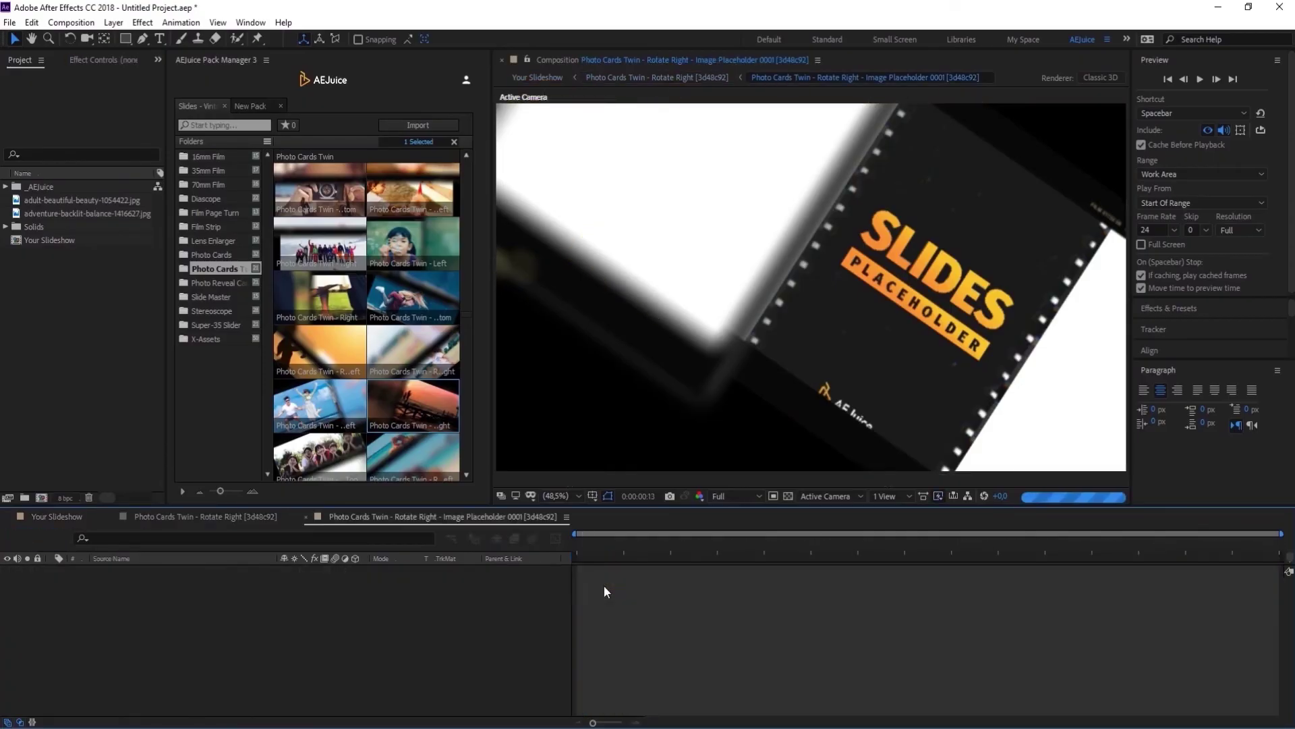
click(254, 594)
drag(94, 213, 174, 593)
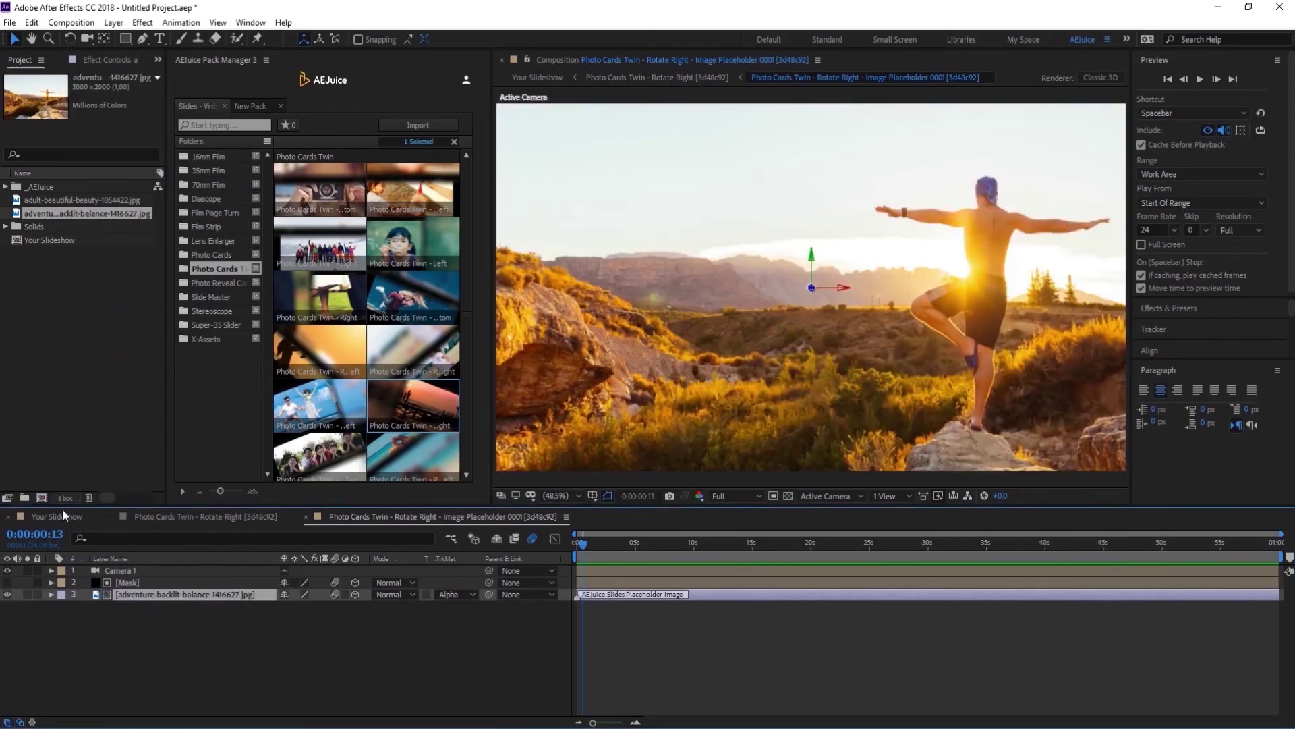
click(58, 517)
drag(596, 547, 601, 547)
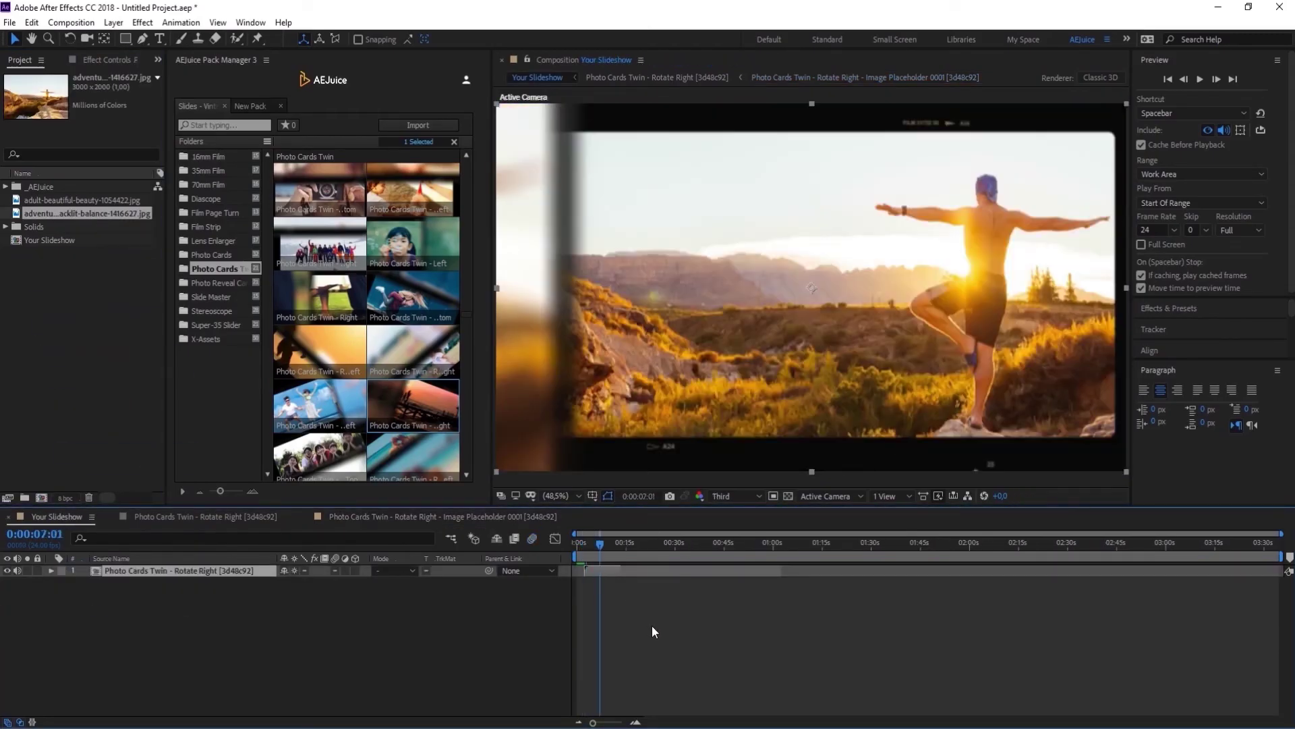
click(456, 140)
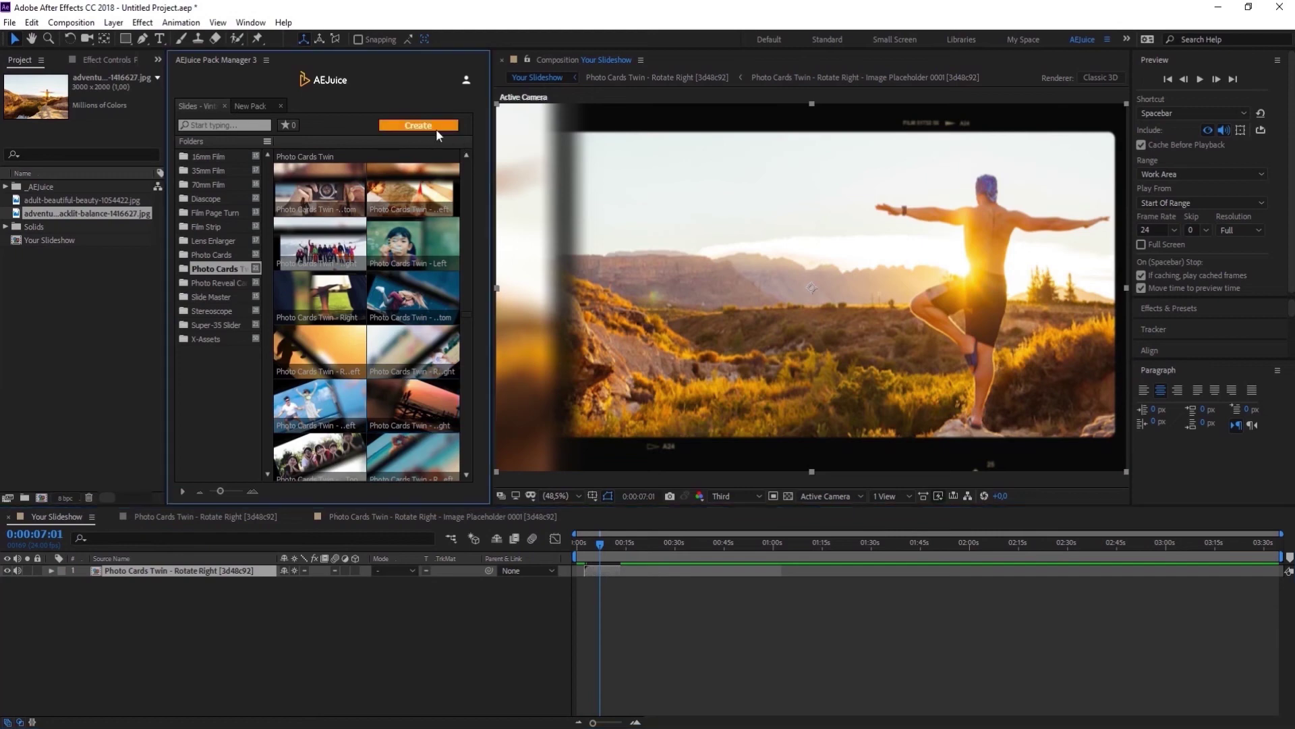
click(436, 127)
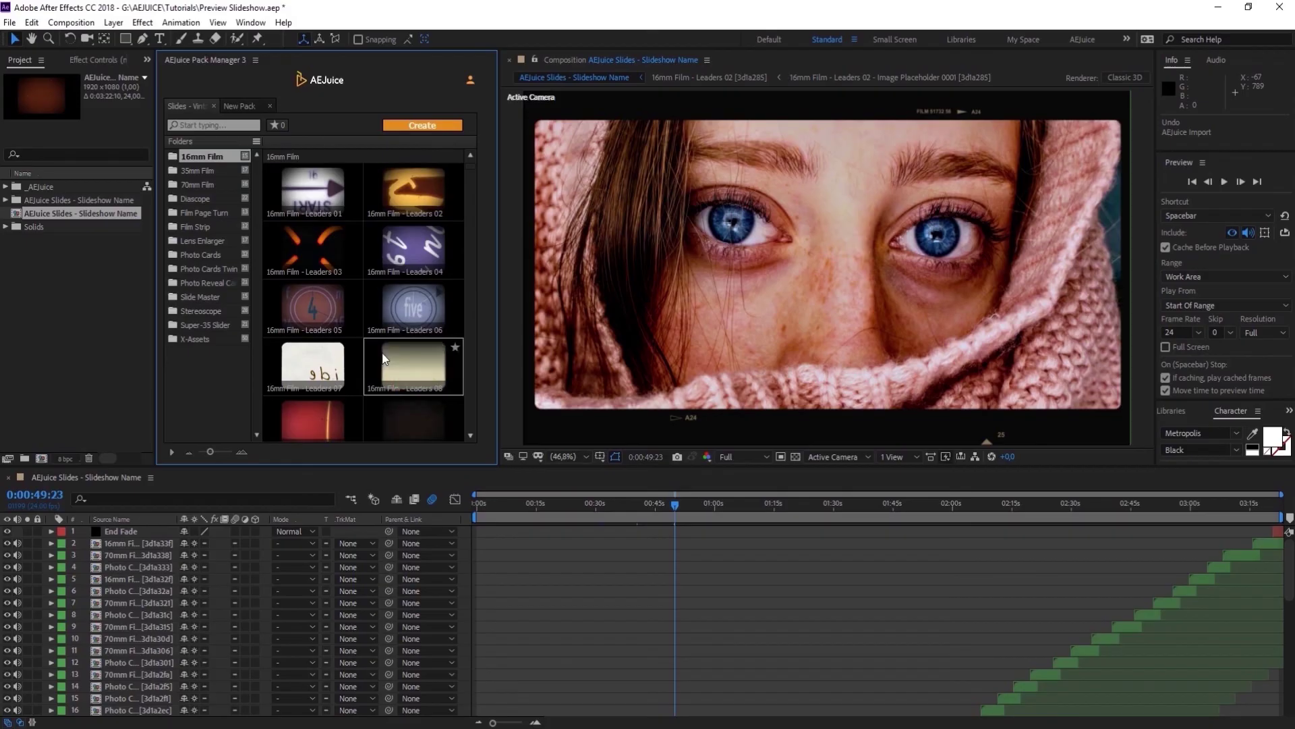
Add the Projector Light, Color Grading (Film Look) 06 and Camera Lens 02 (Fast) X-Assets
click(197, 340)
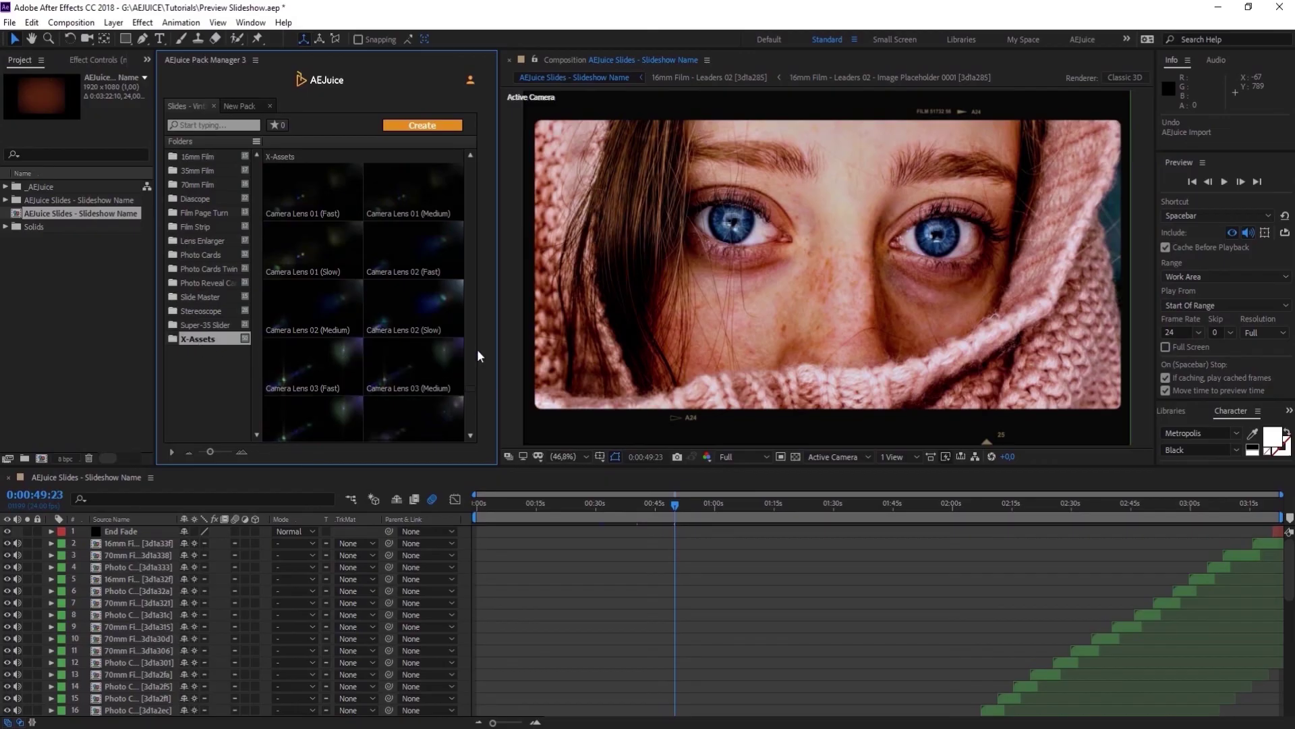
scroll(464, 350, down, 10)
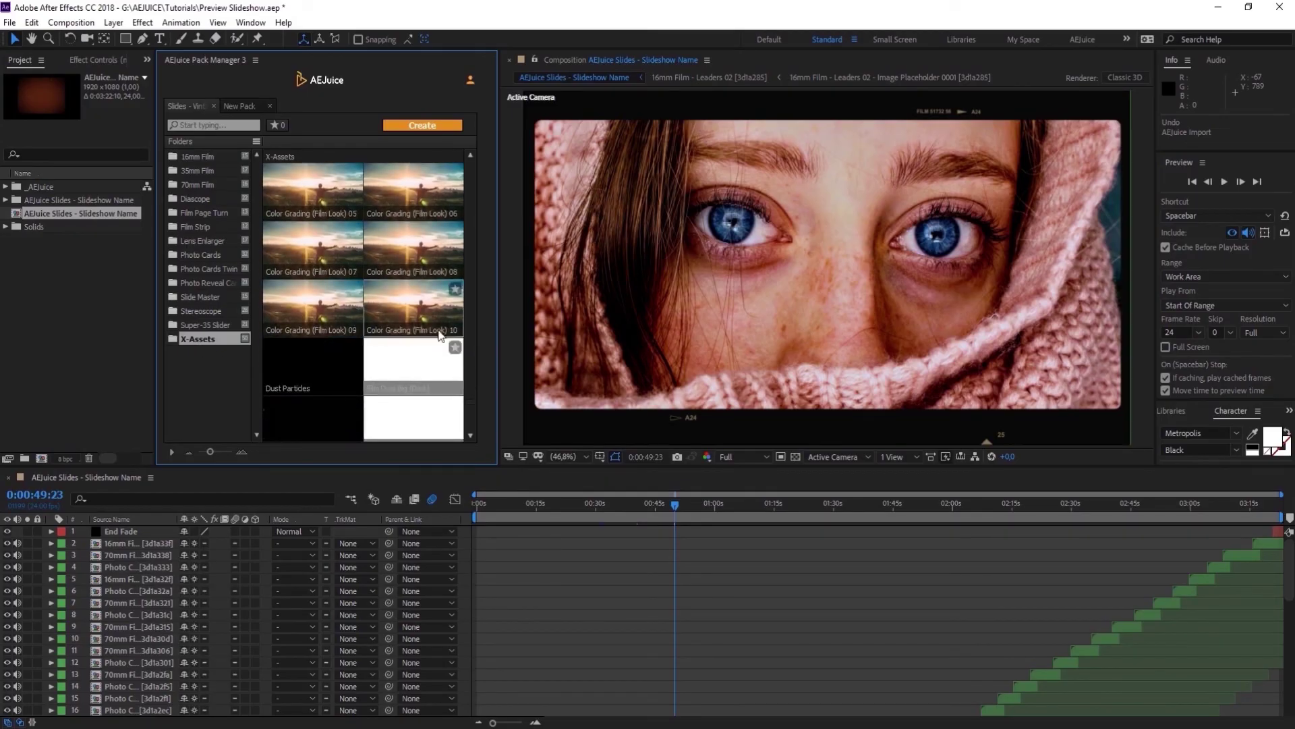
scroll(418, 351, down, 5)
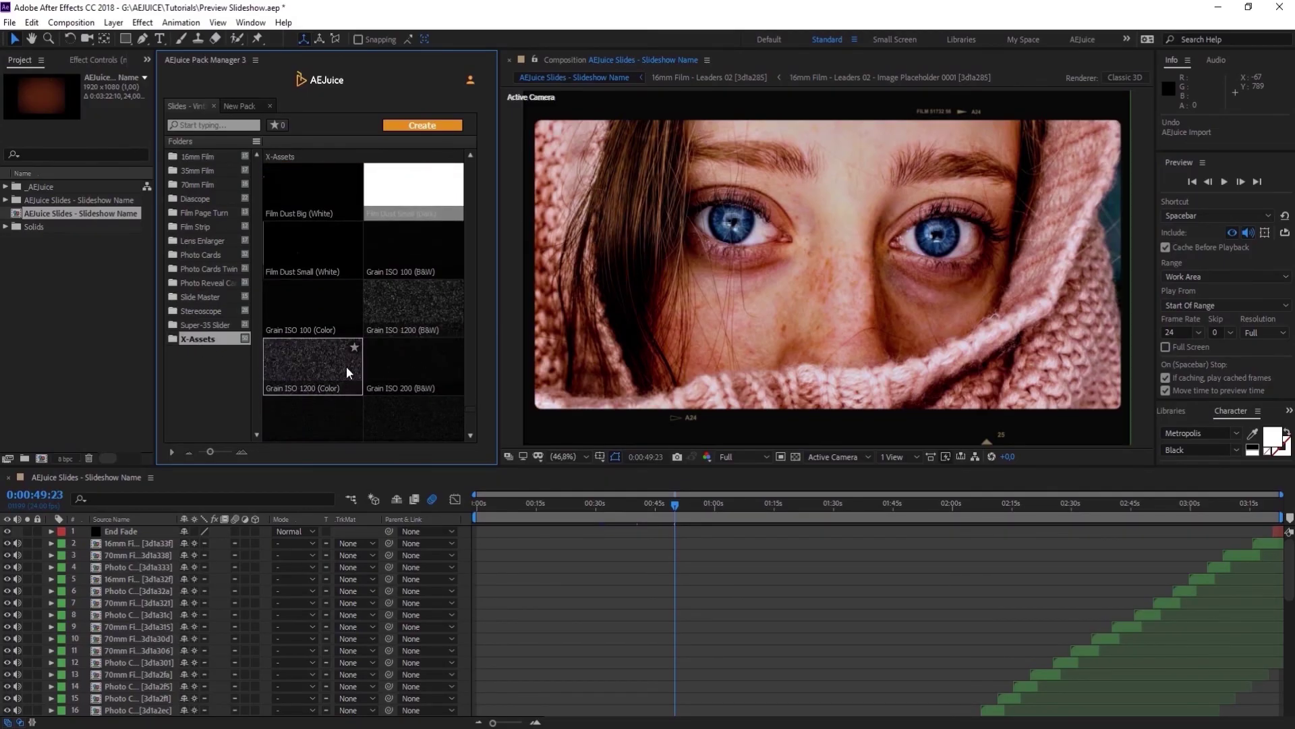
scroll(411, 369, down, 5)
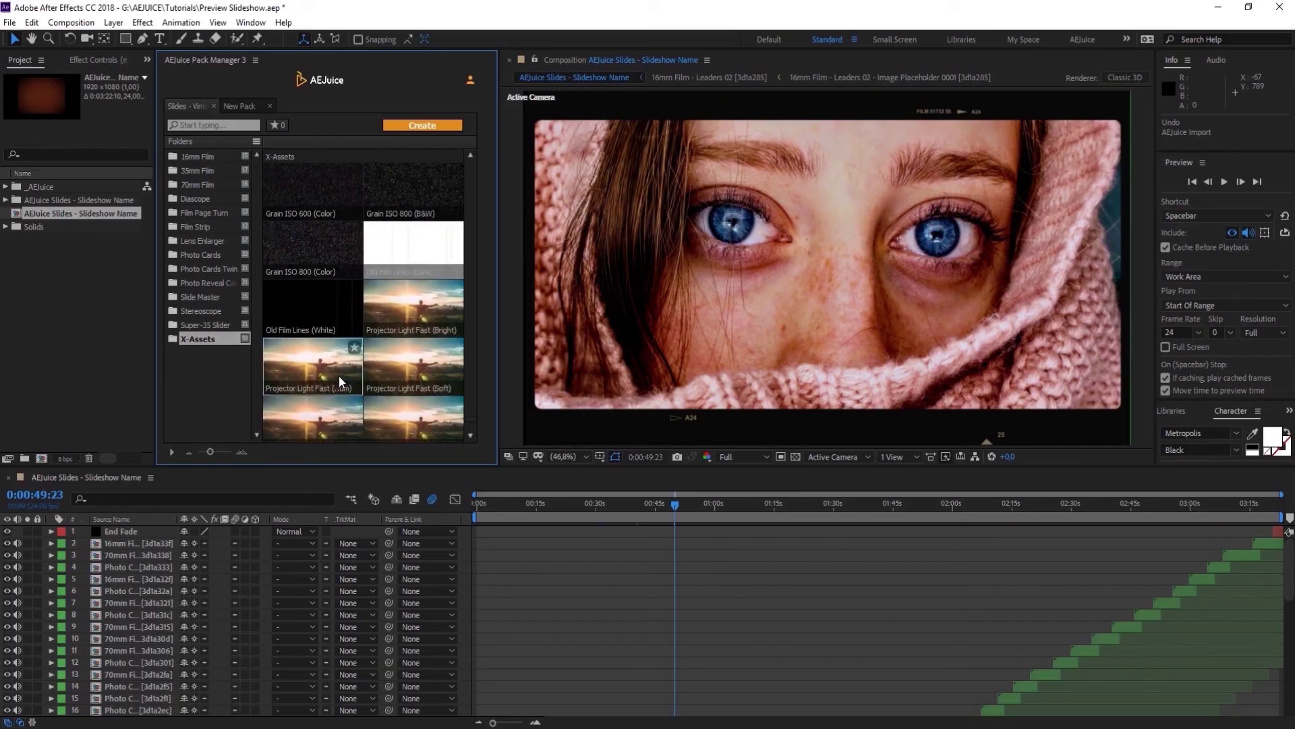
scroll(364, 371, down, 2)
drag(396, 366, 674, 297)
scroll(448, 306, up, 3)
scroll(418, 337, up, 4)
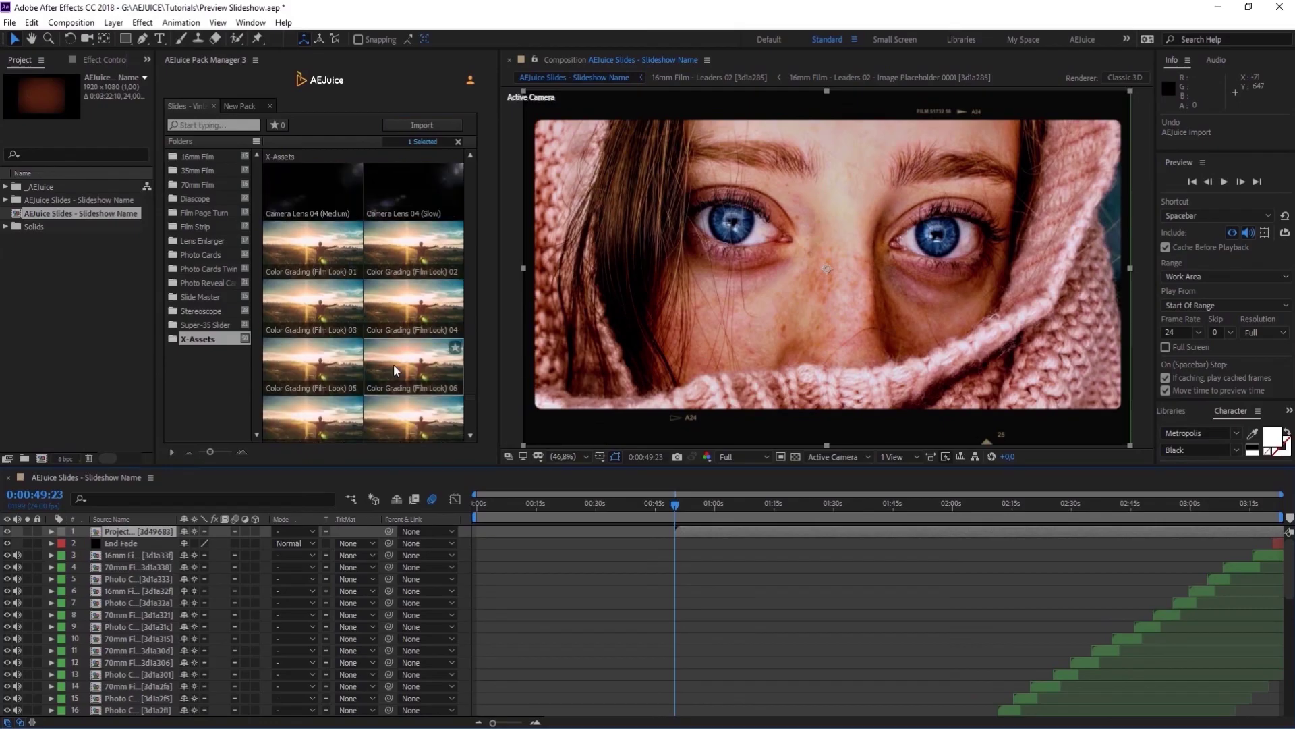
drag(393, 361, 665, 298)
scroll(383, 302, up, 5)
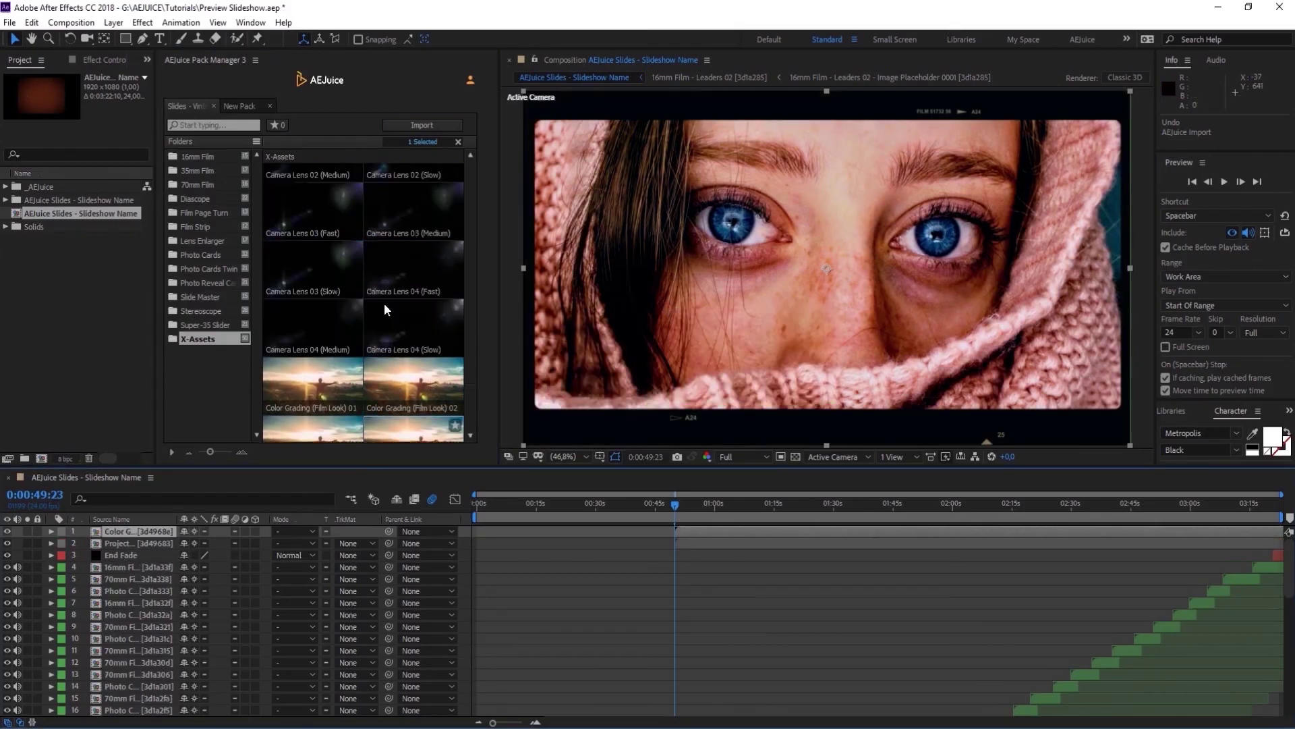
drag(386, 315, 662, 302)
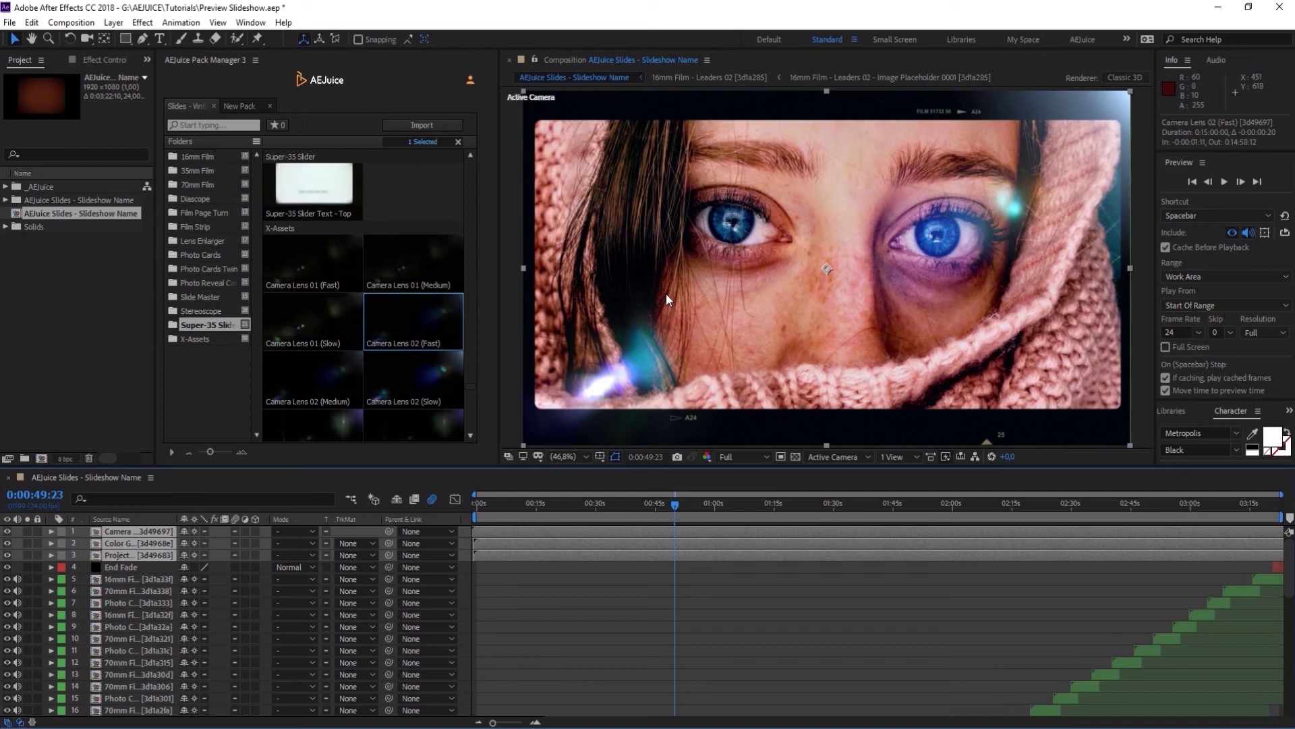
Preview the overlays at 0:01:06:08 and 0:01:57:04
click(740, 503)
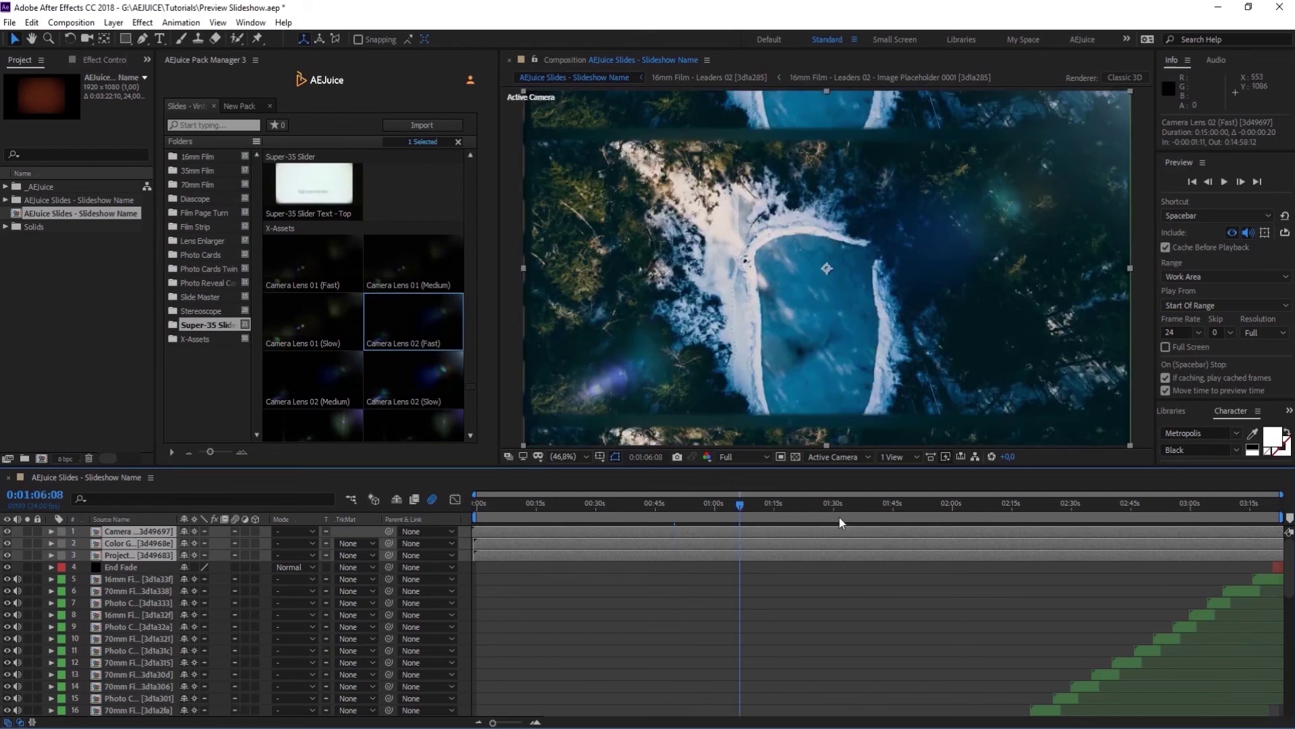
click(839, 516)
click(941, 503)
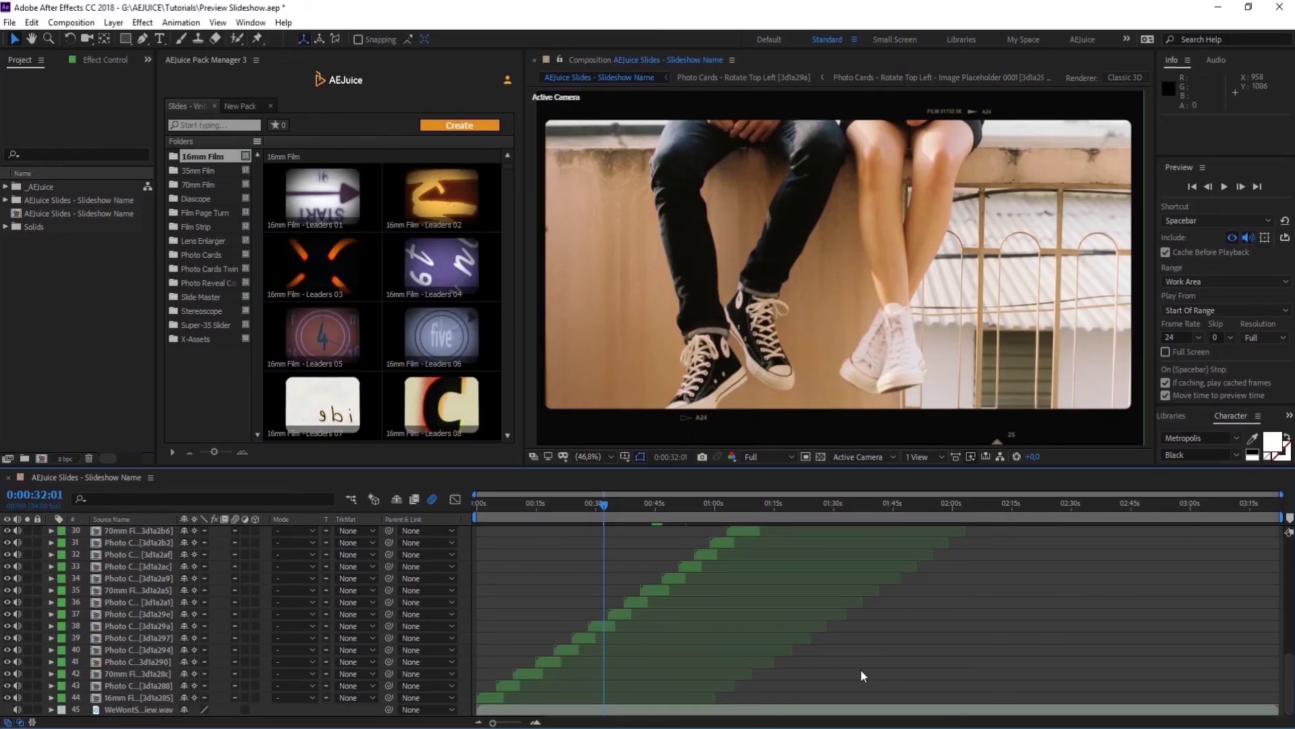
Enable White Frame on the Controls layer inside the Photo Cards - Rotate Top Left precomp
click(605, 626)
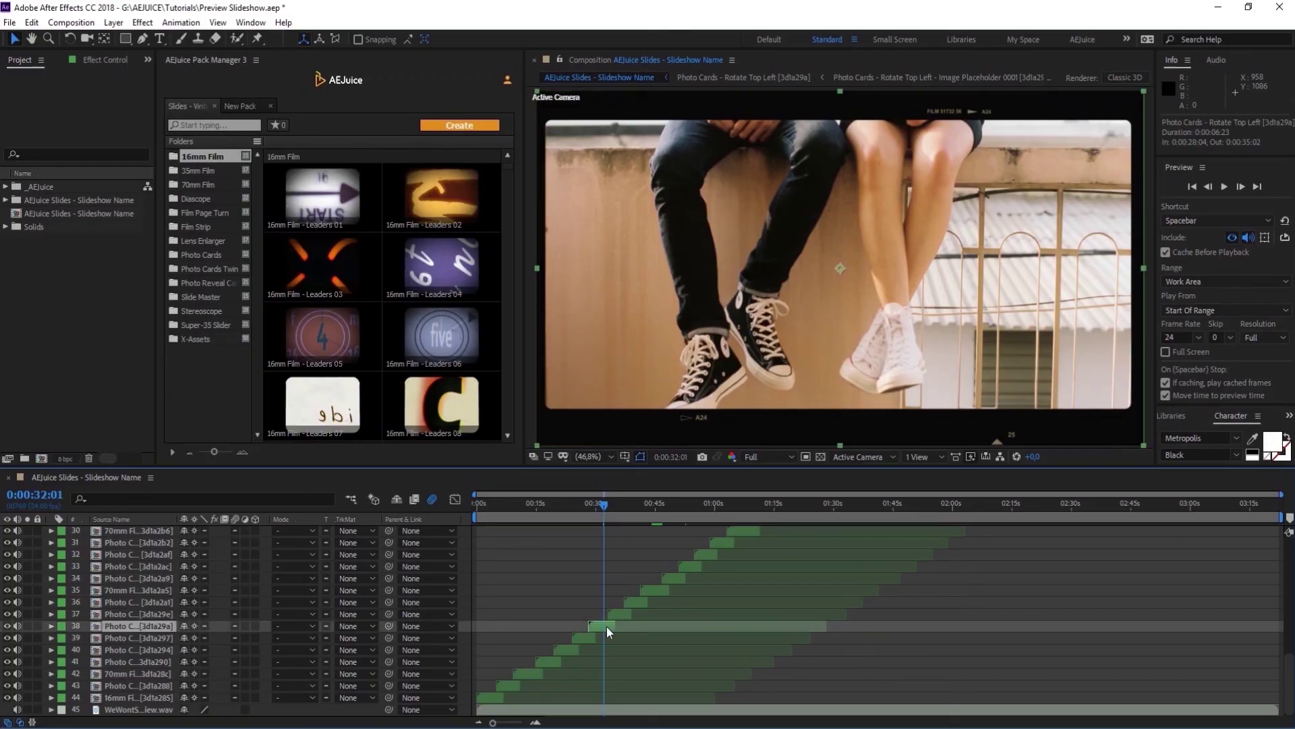
double_click(606, 626)
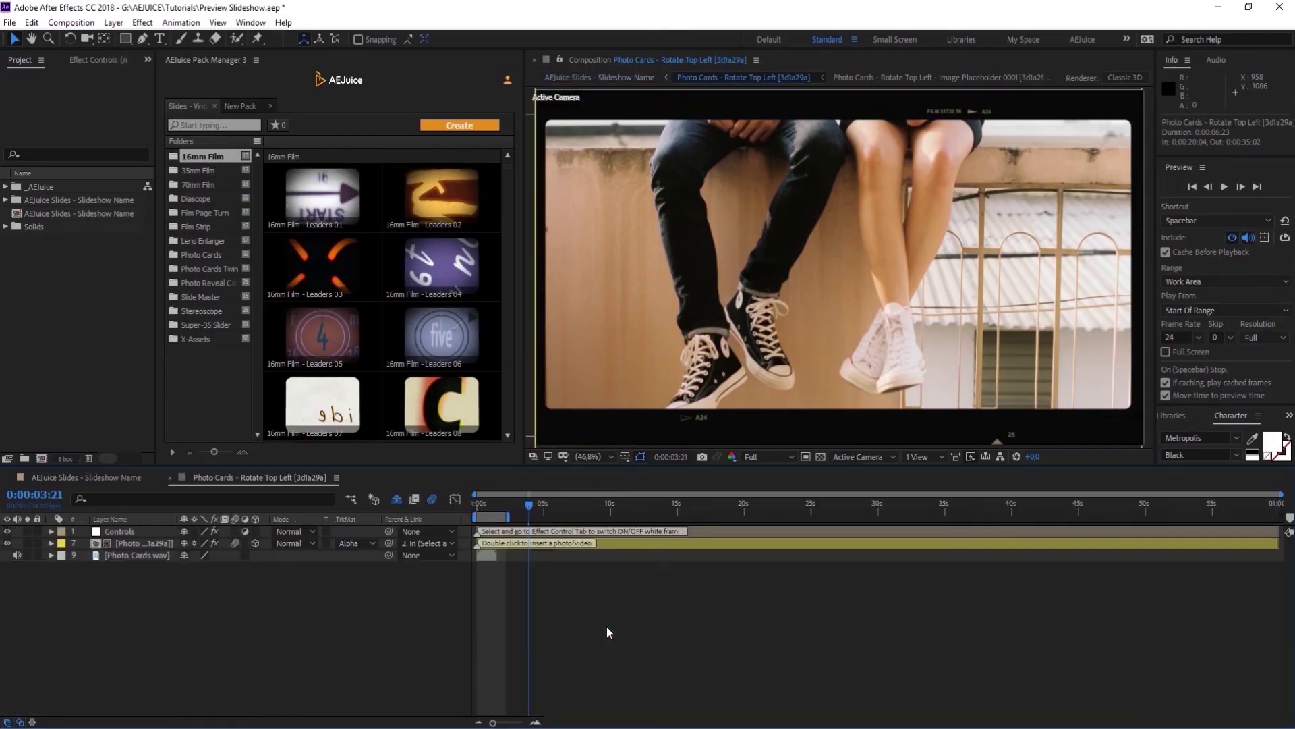
click(111, 532)
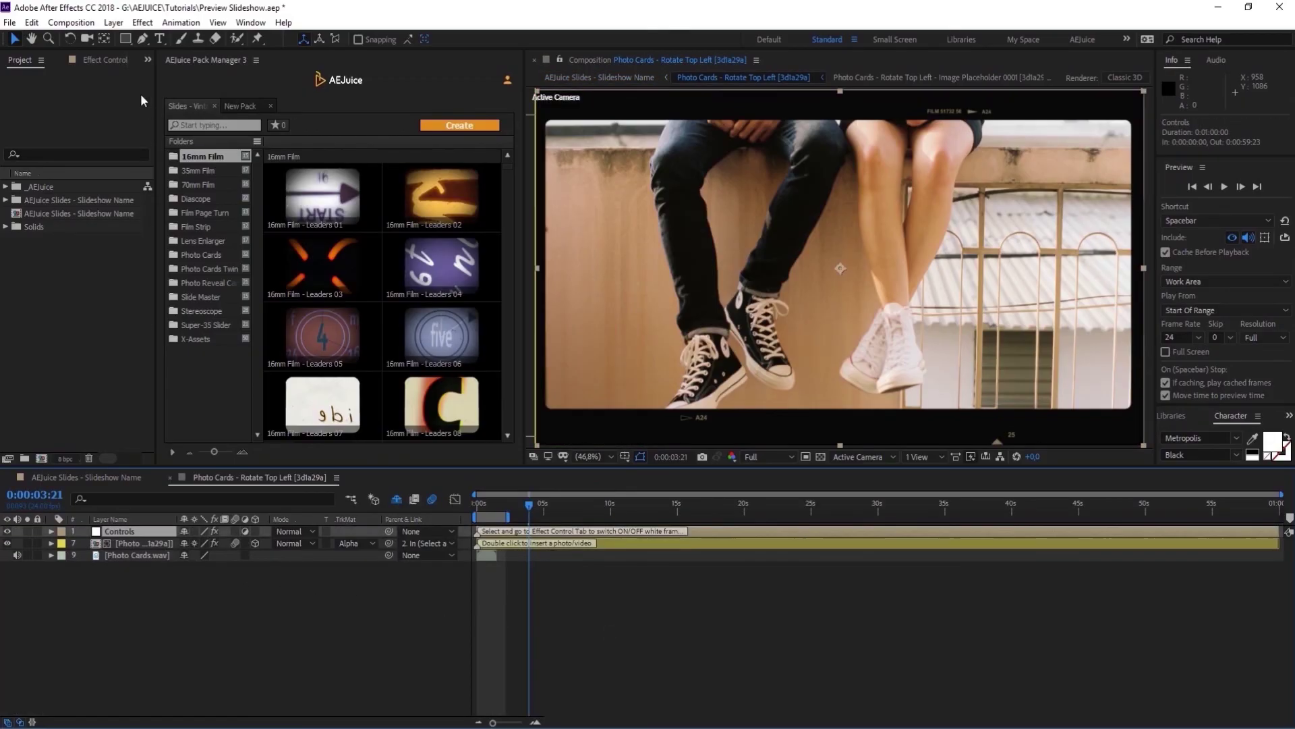
click(105, 60)
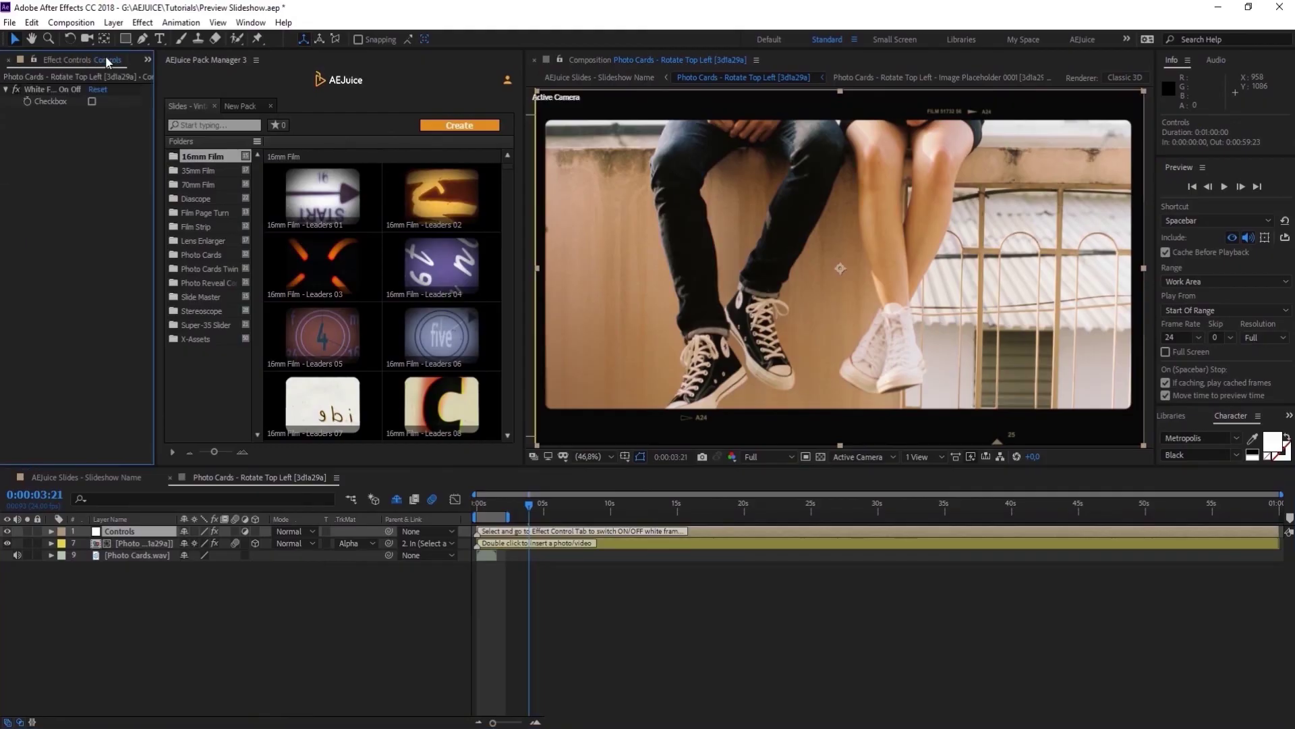
click(91, 102)
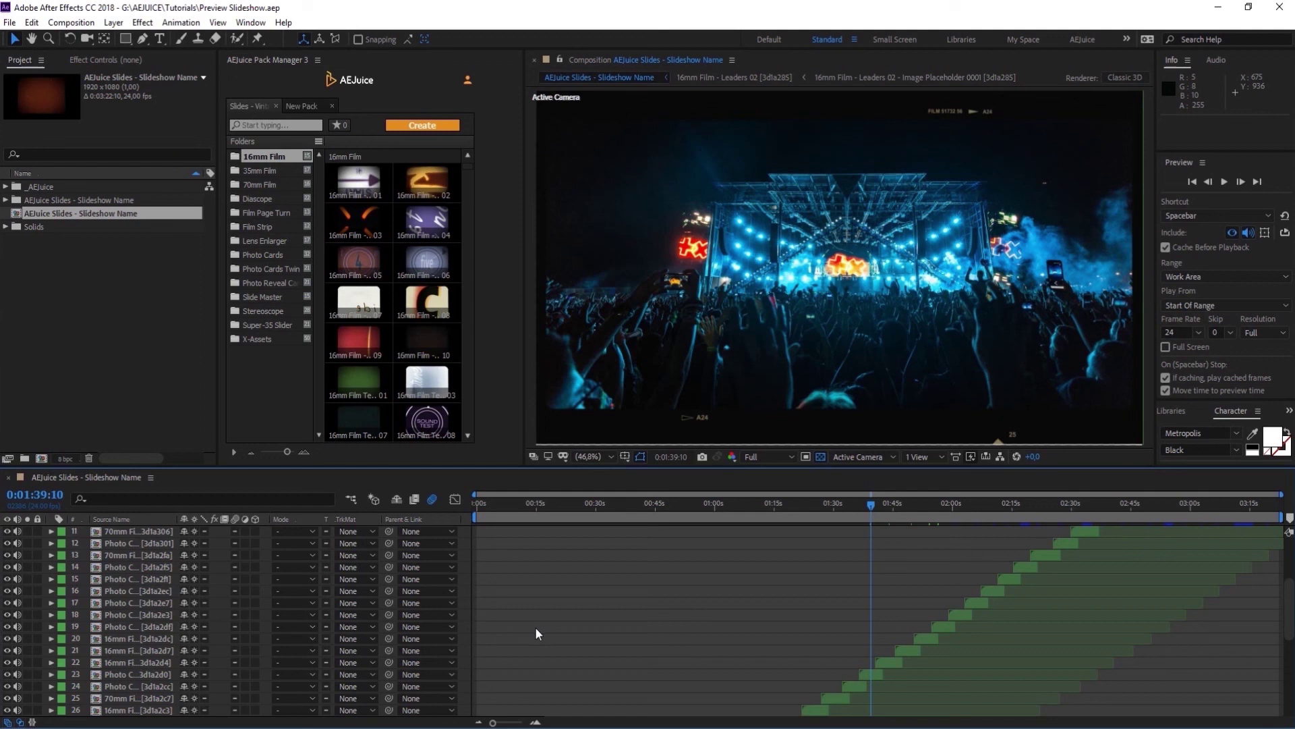
Add the Slideshow Name composition to the Adobe Media Encoder queue
click(70, 22)
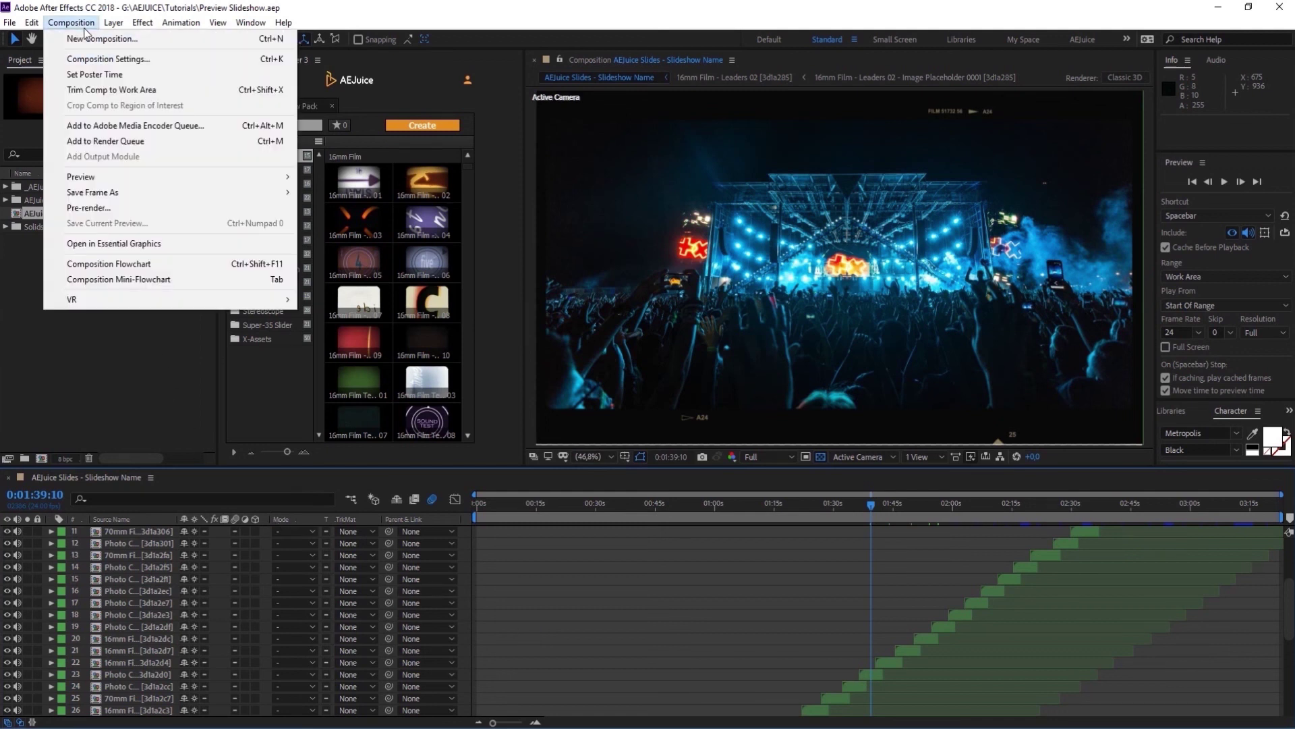
click(112, 128)
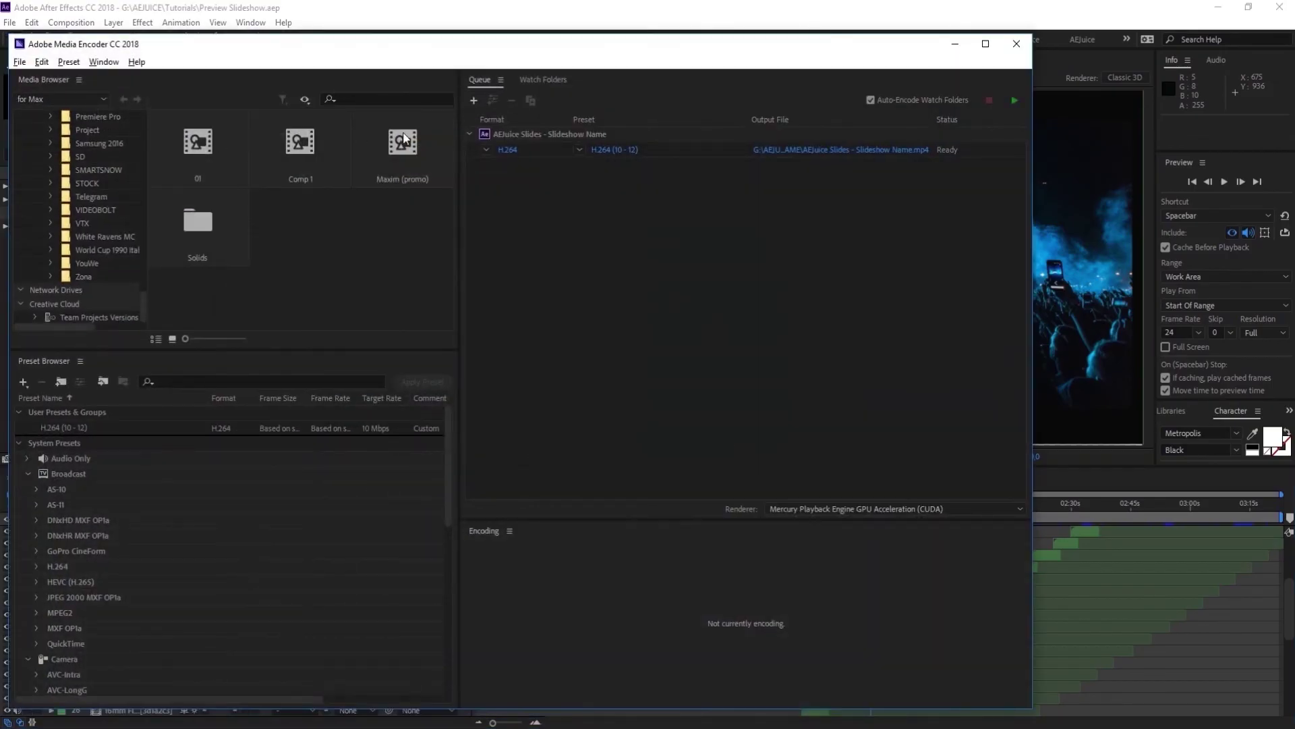
Keep the queued Slideshow Name export at H.264 and enable Use Maximum Render Quality
click(618, 154)
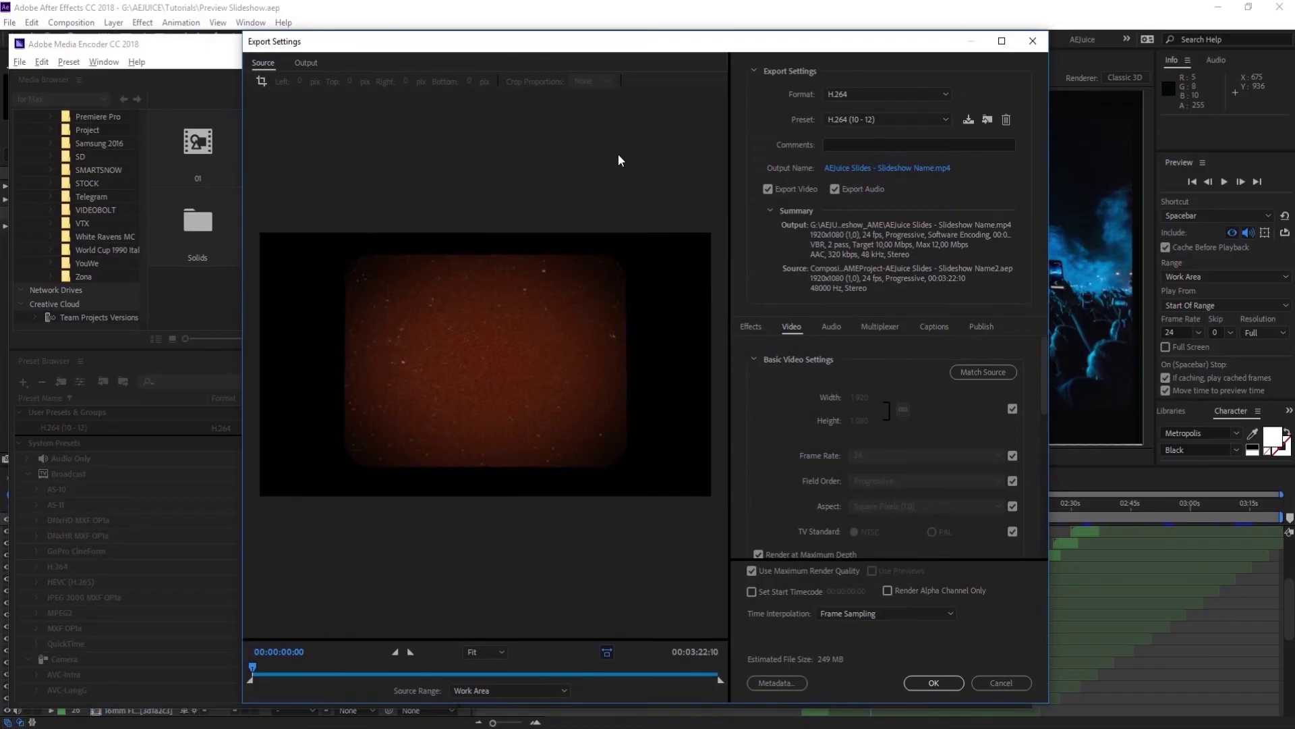
click(851, 94)
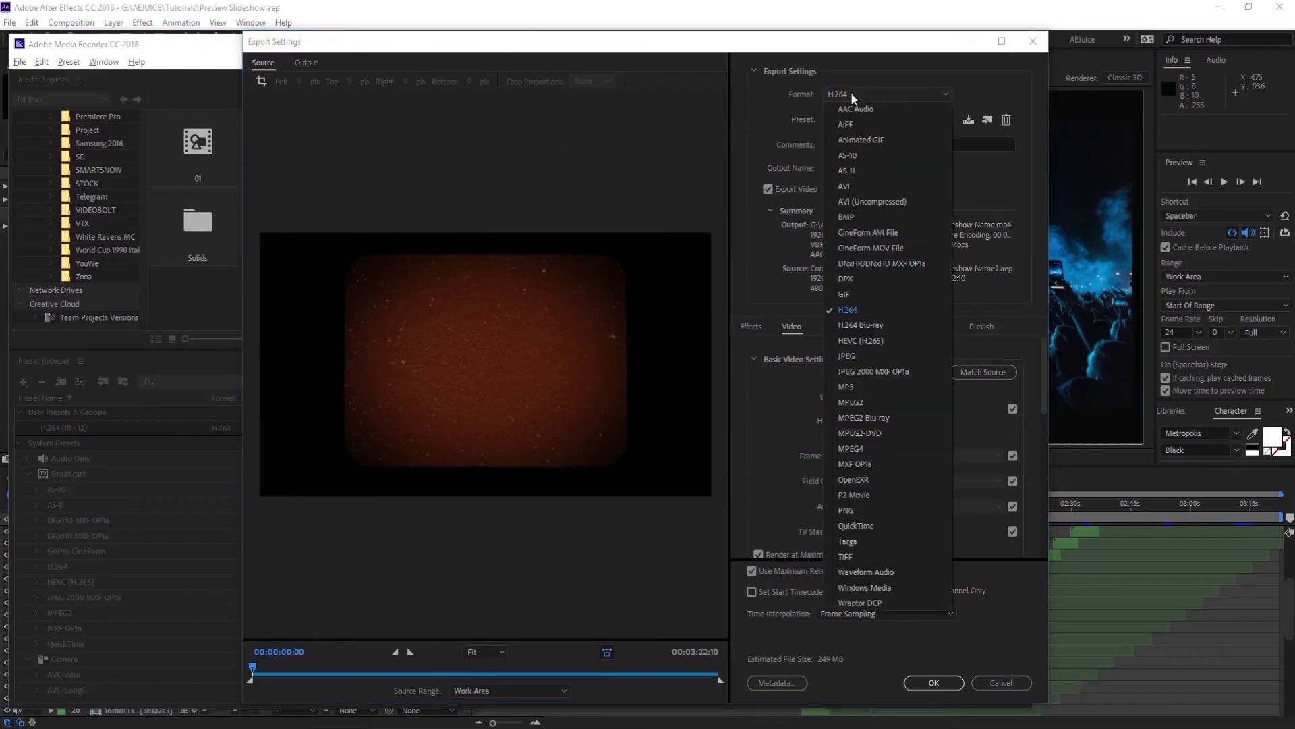
click(844, 310)
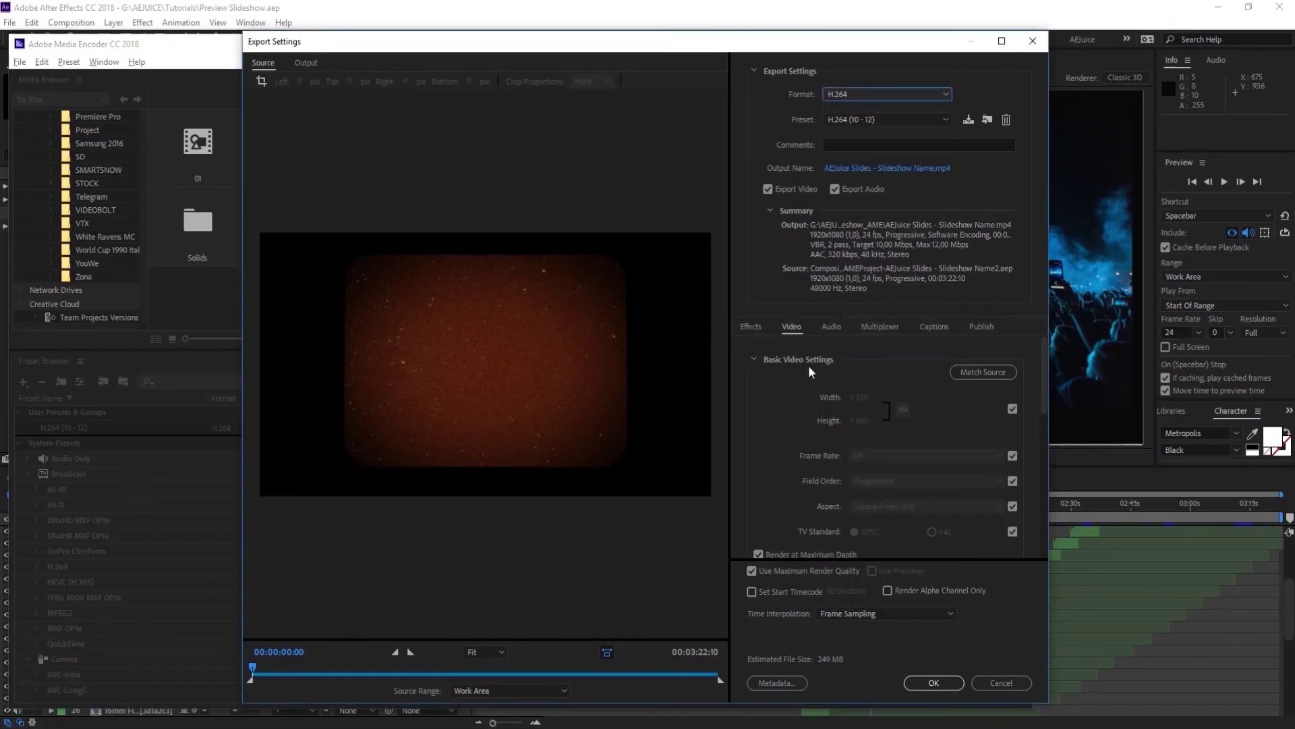
click(752, 571)
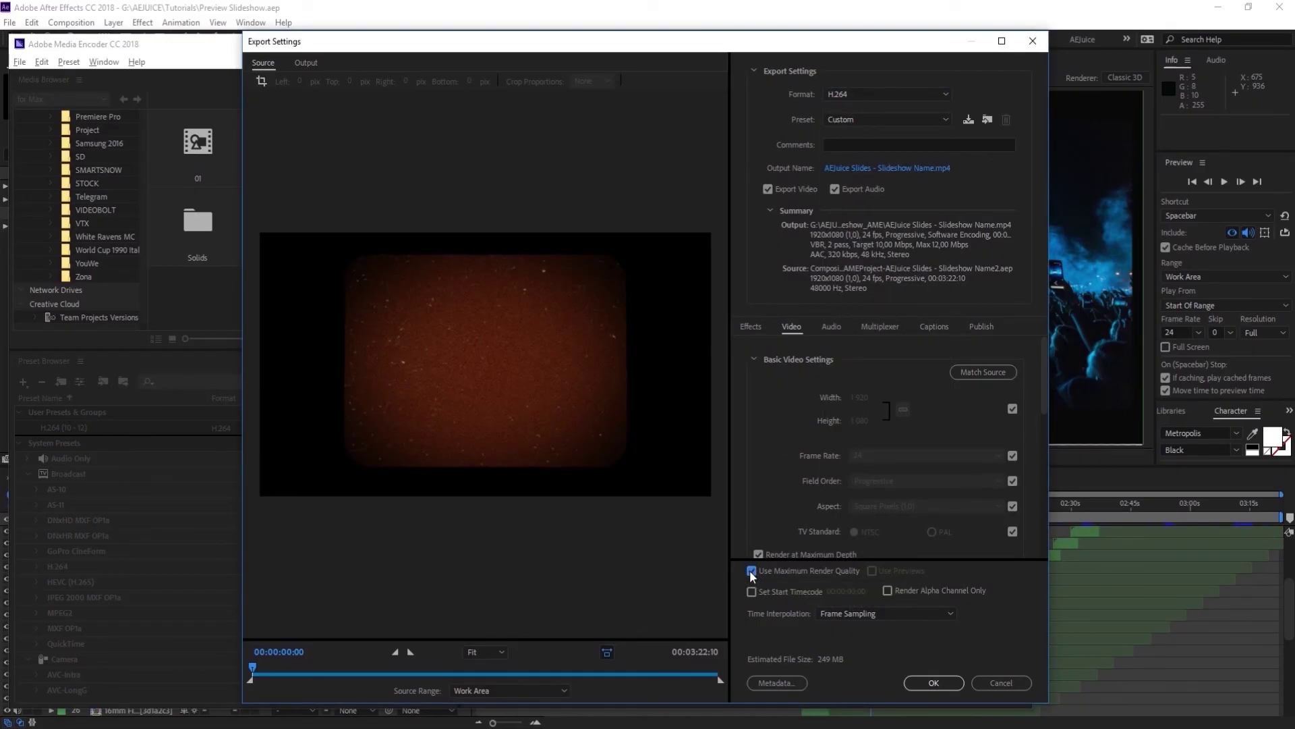
click(921, 680)
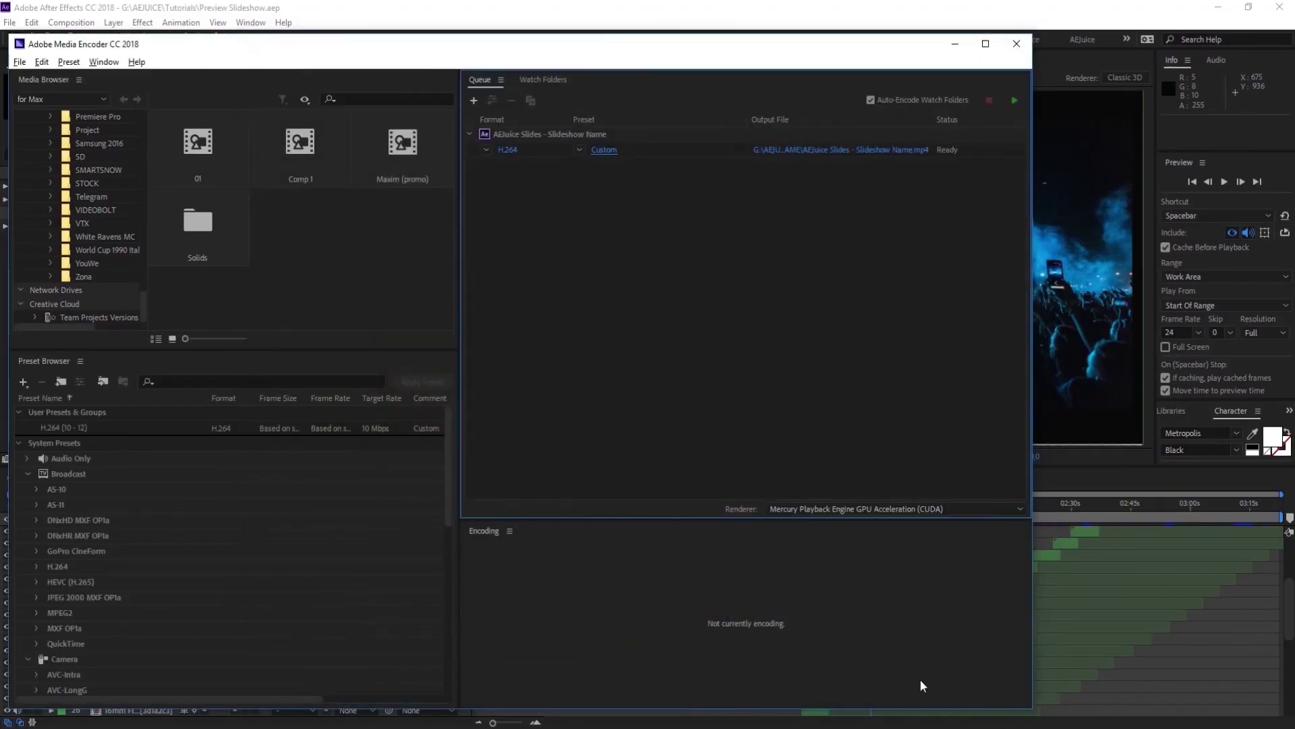